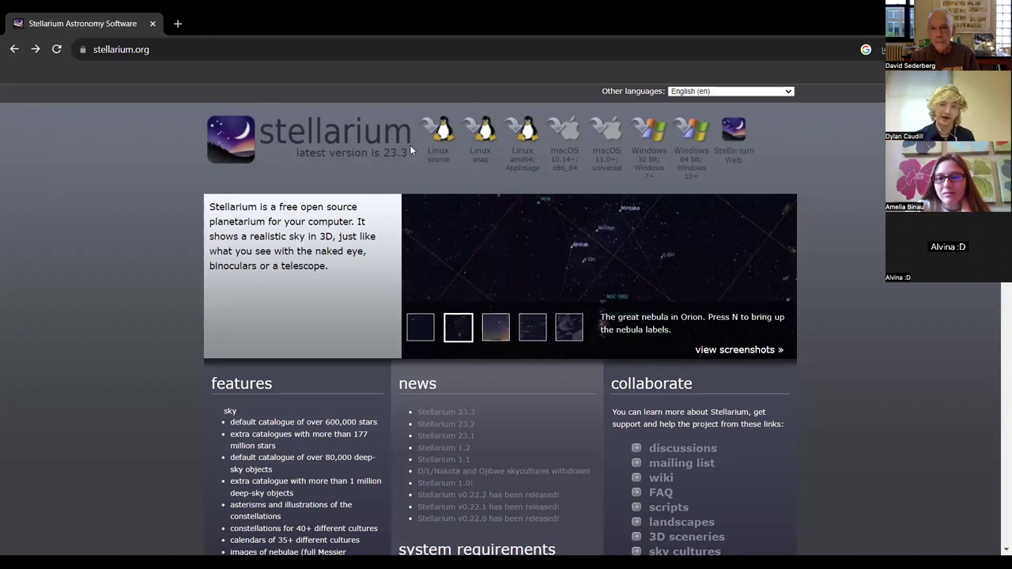
- Open the Stellarium Web sky map, accept the cookie notice and hide the side menu
left_click(735, 161)
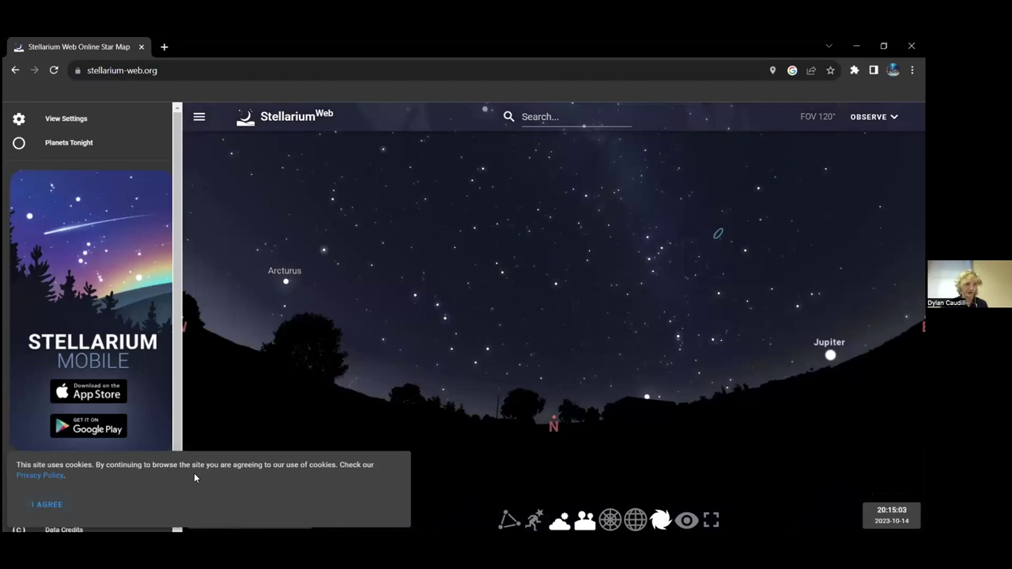
left_click(49, 504)
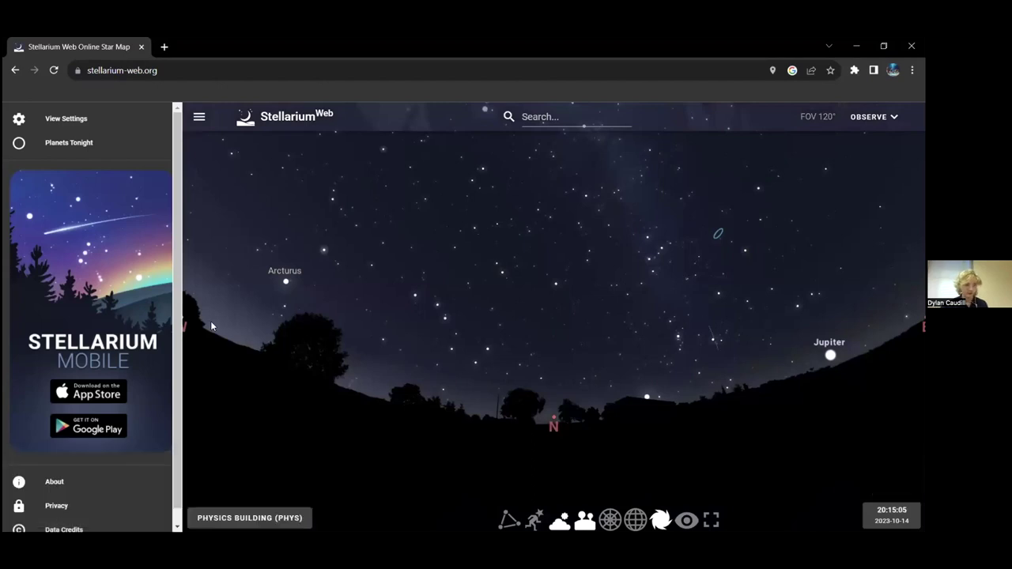
left_click(199, 117)
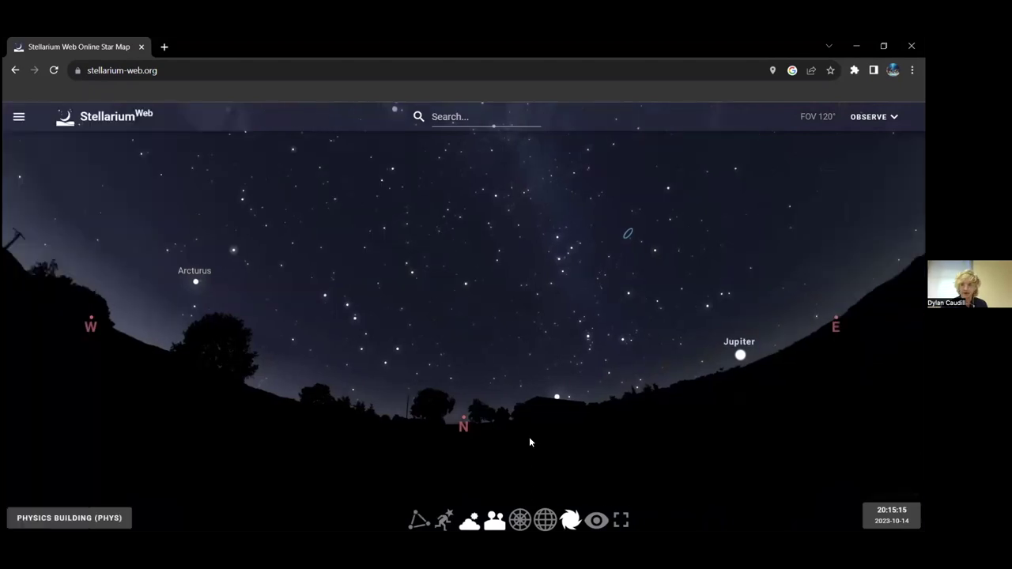
- Look over the northern sky and check the observing location on its map, leaving it unchanged
left_click_drag(581, 384, 356, 306)
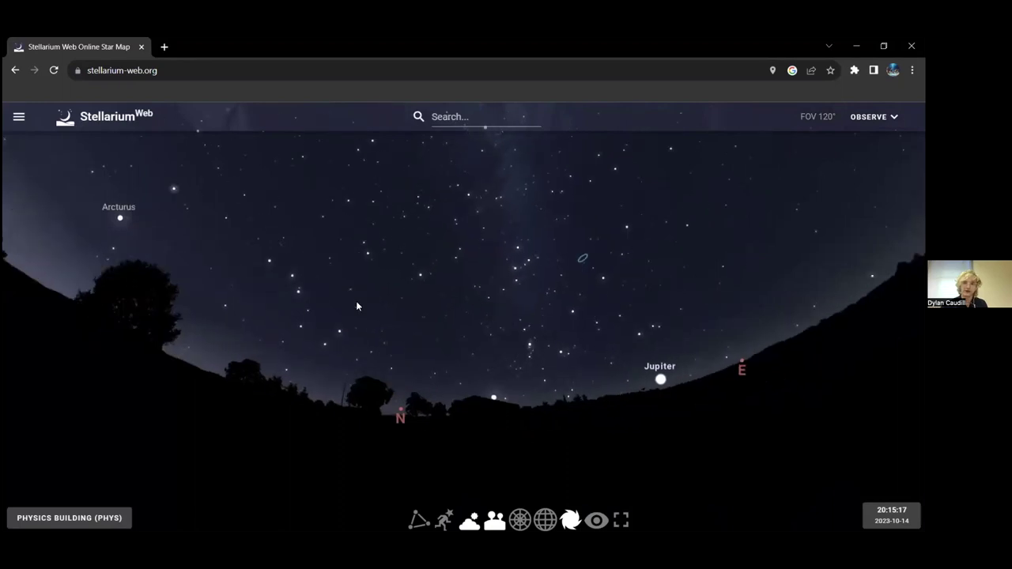
scroll(732, 319, "down", 2)
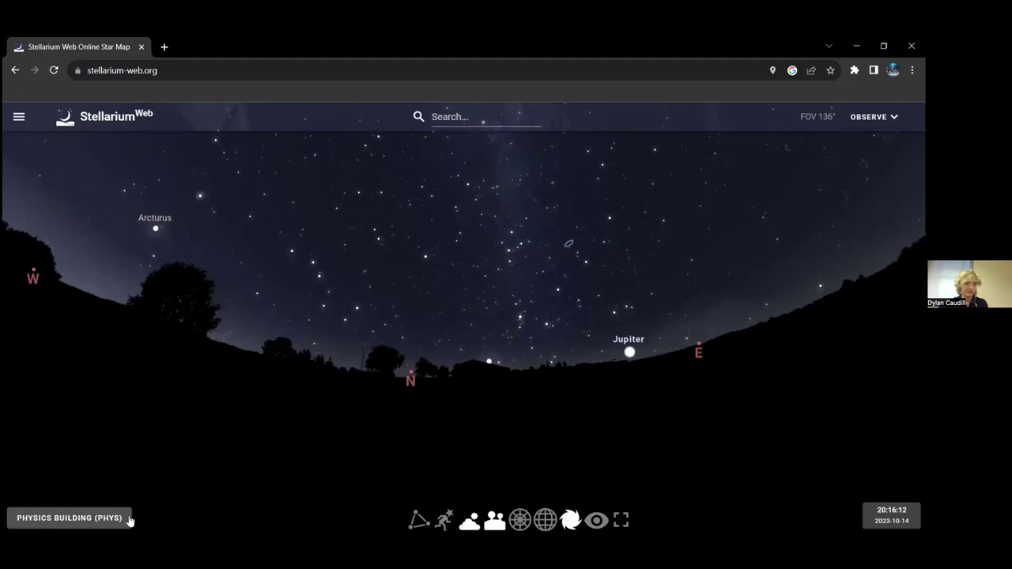
left_click(47, 525)
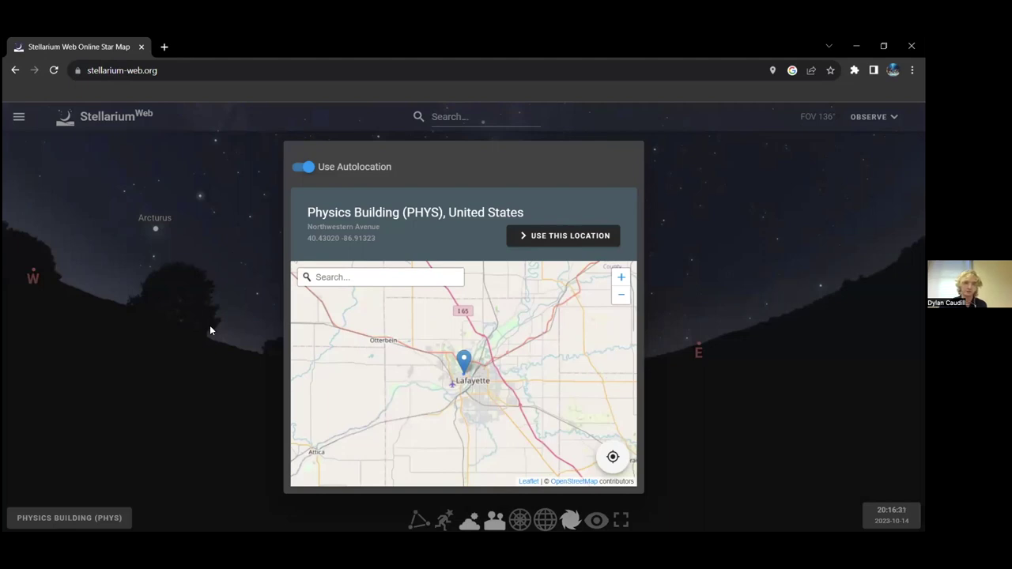
left_click(698, 417)
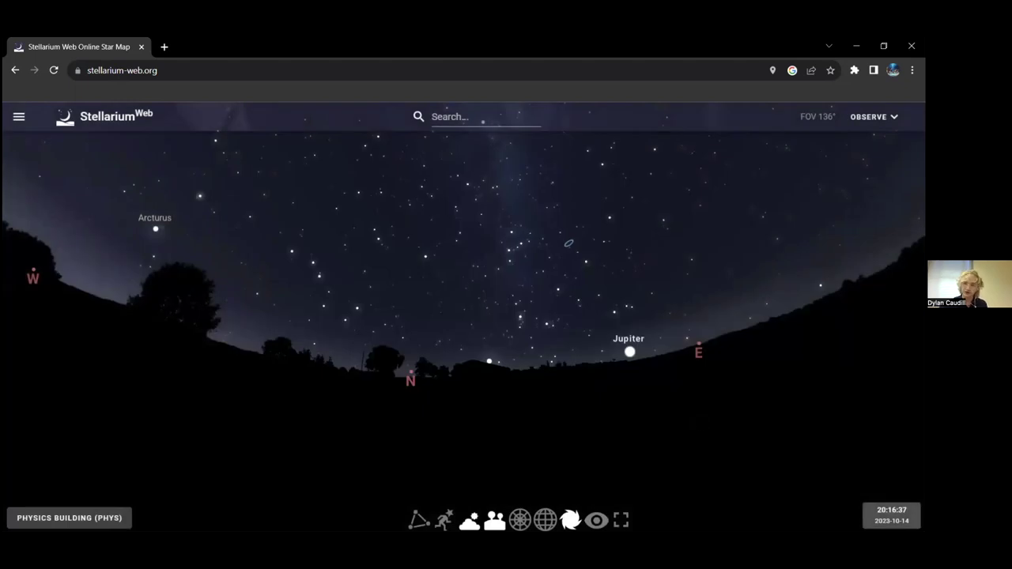
- Pause the simulated time and set the hour back to 13 to bring up the daytime sky
left_click(892, 515)
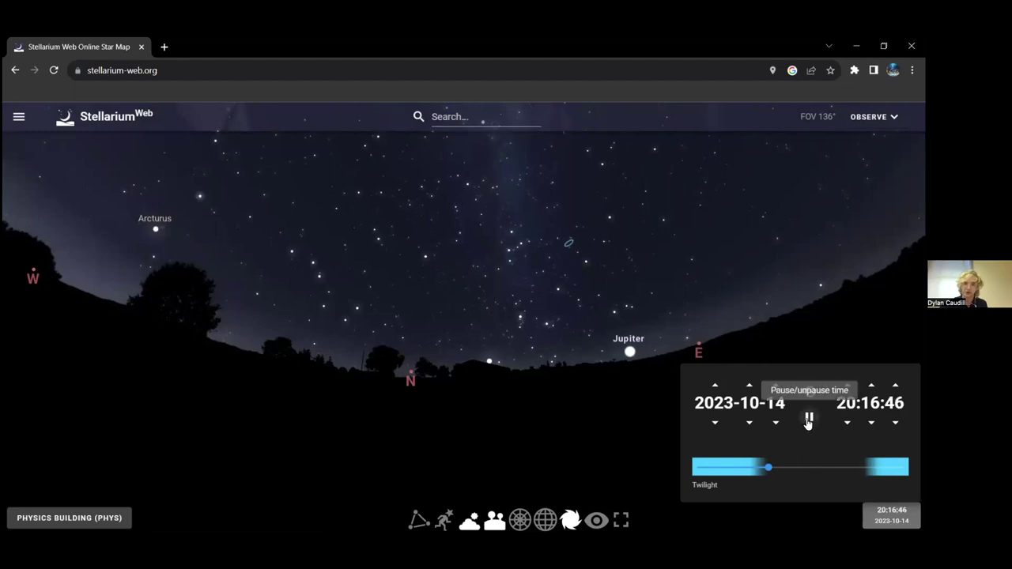
left_click(814, 440)
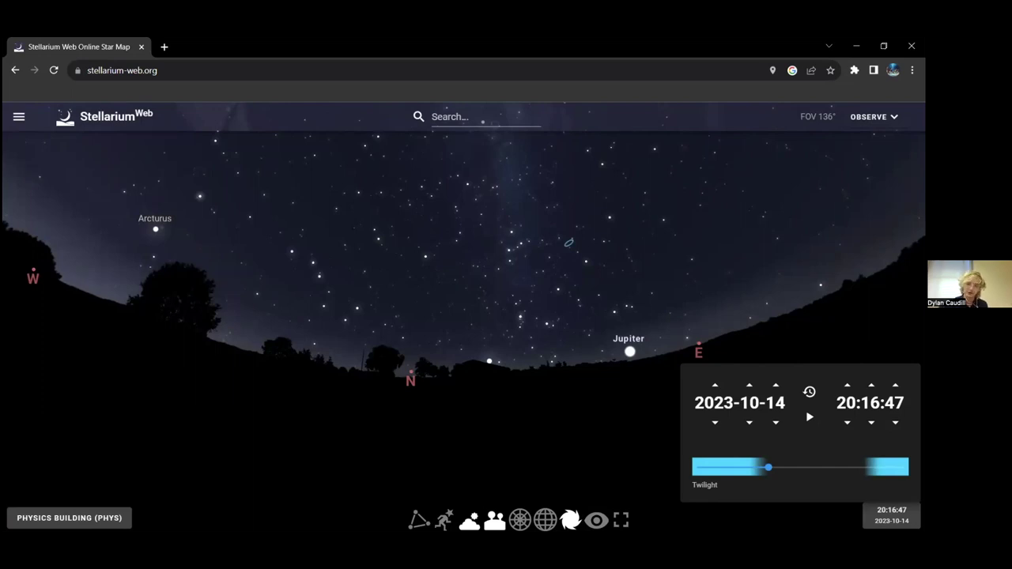
triple_click(847, 422)
double_click(847, 422)
double_click(847, 422)
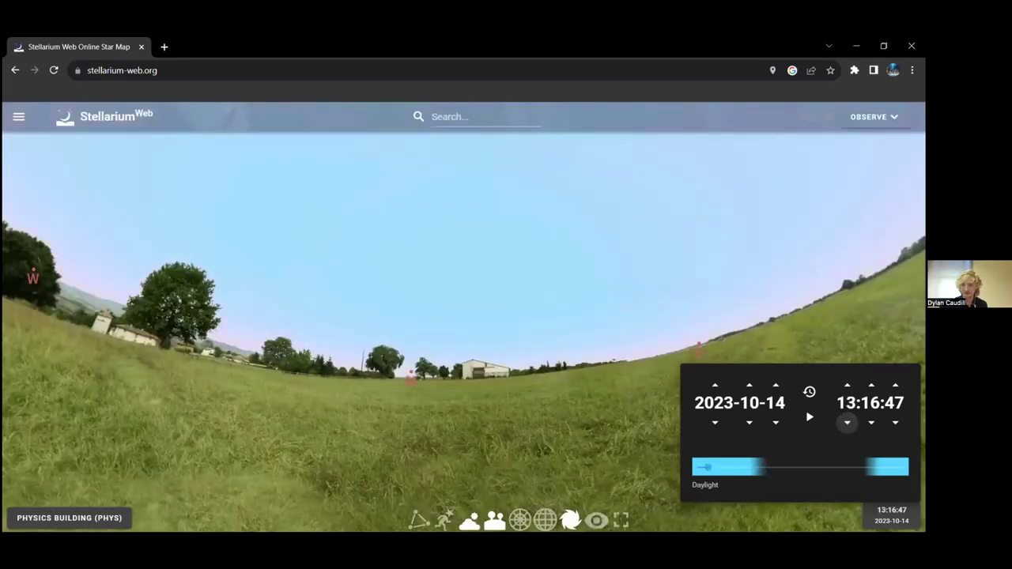
left_click(847, 422)
- Advance the simulated hour to 23 on the same date for a dark night sky
left_click(847, 385)
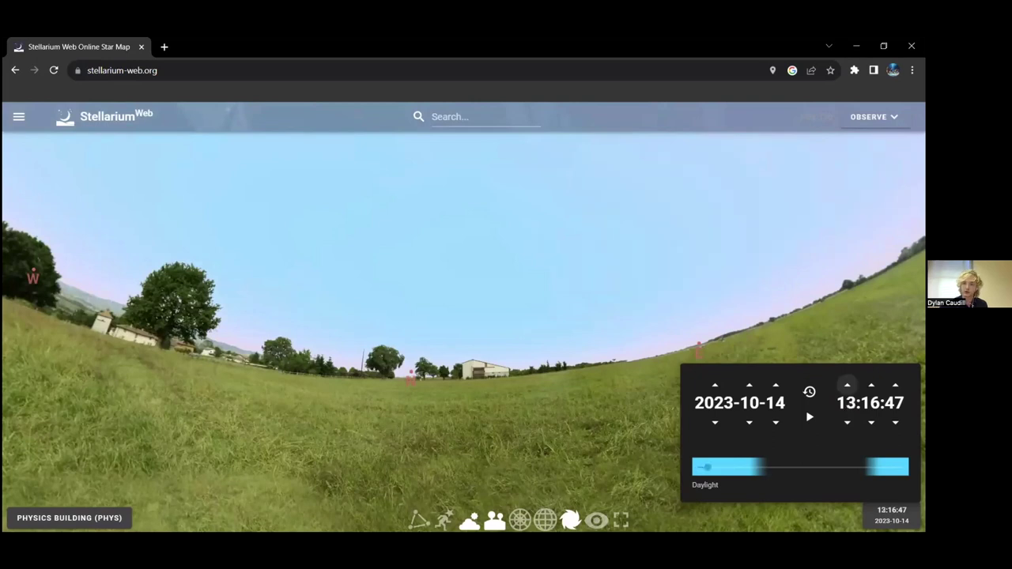
left_click(847, 385)
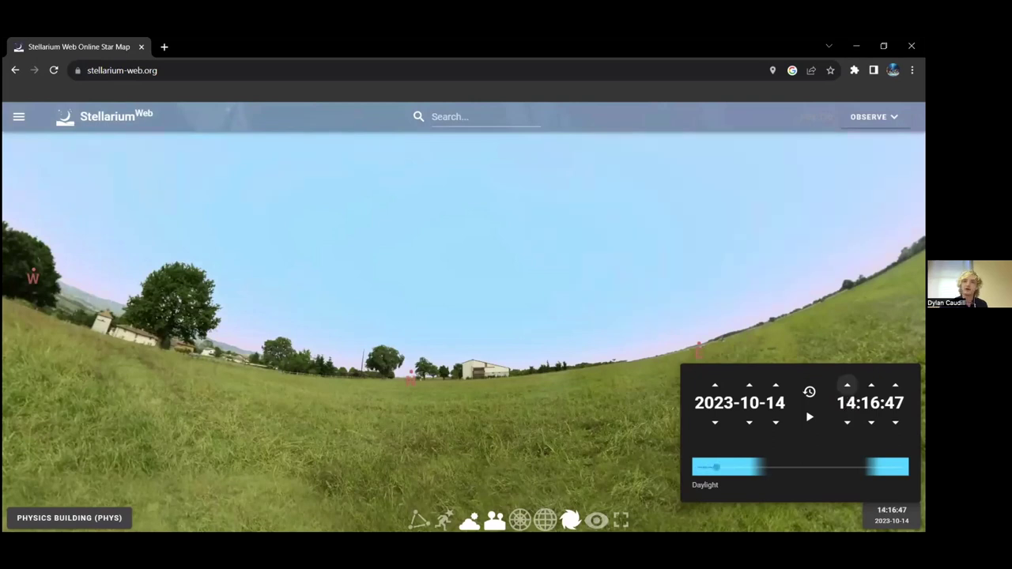
left_click(847, 386)
left_click(848, 385)
left_click(847, 385)
left_click(847, 385)
left_click(847, 386)
left_click(847, 386)
left_click(848, 385)
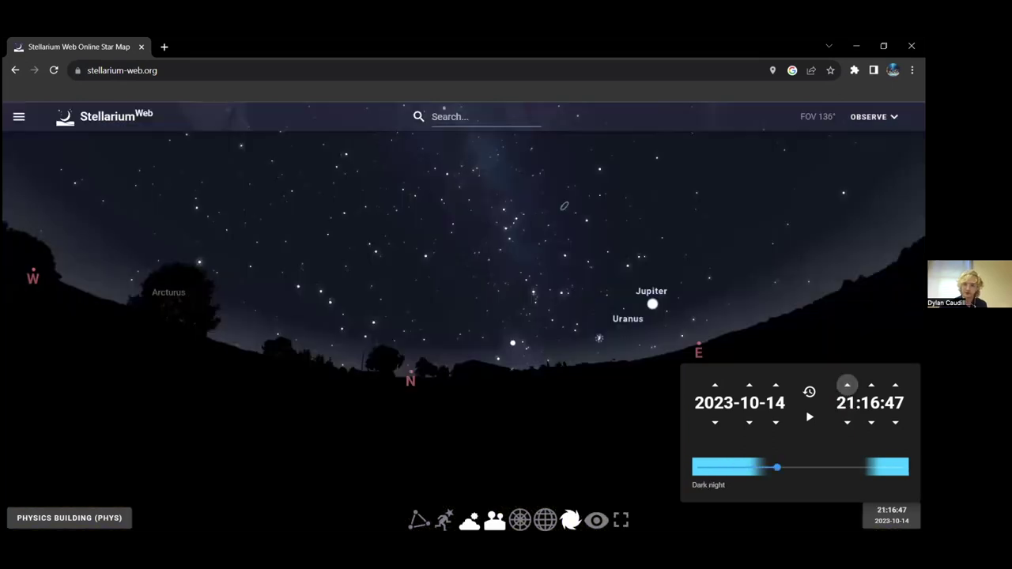
left_click(847, 385)
left_click(847, 386)
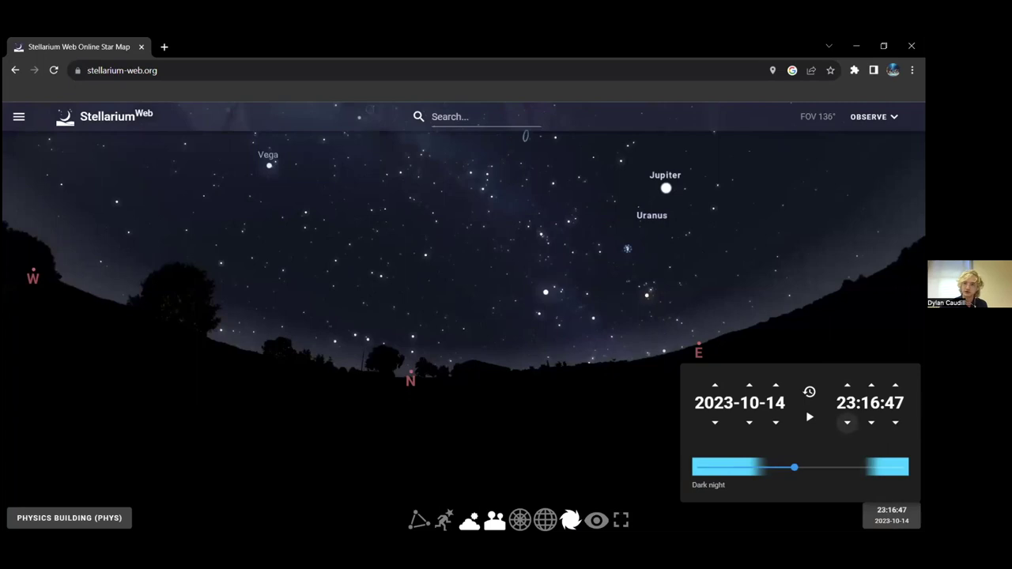
left_click(848, 422)
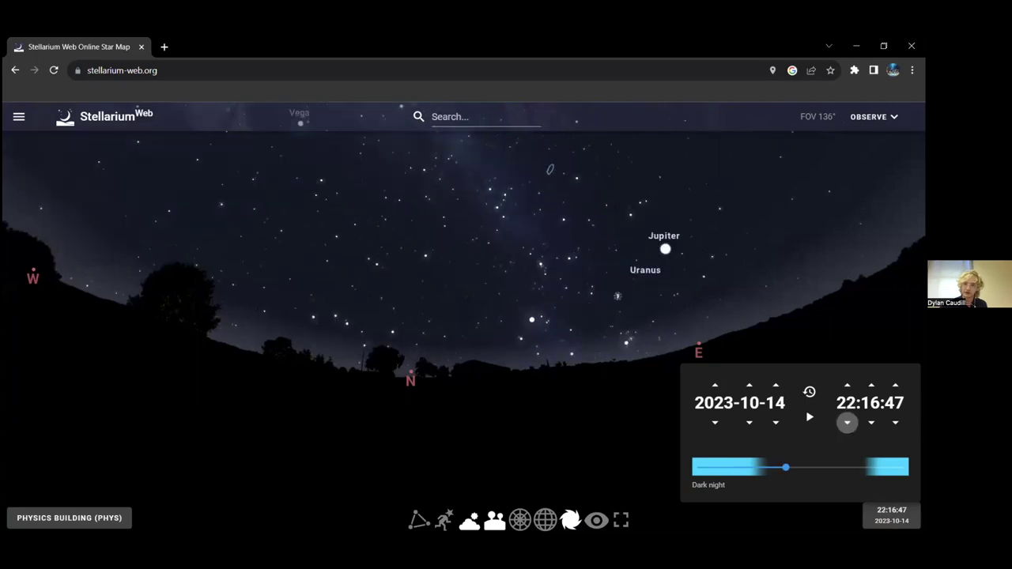
left_click(847, 422)
left_click(847, 385)
left_click(848, 385)
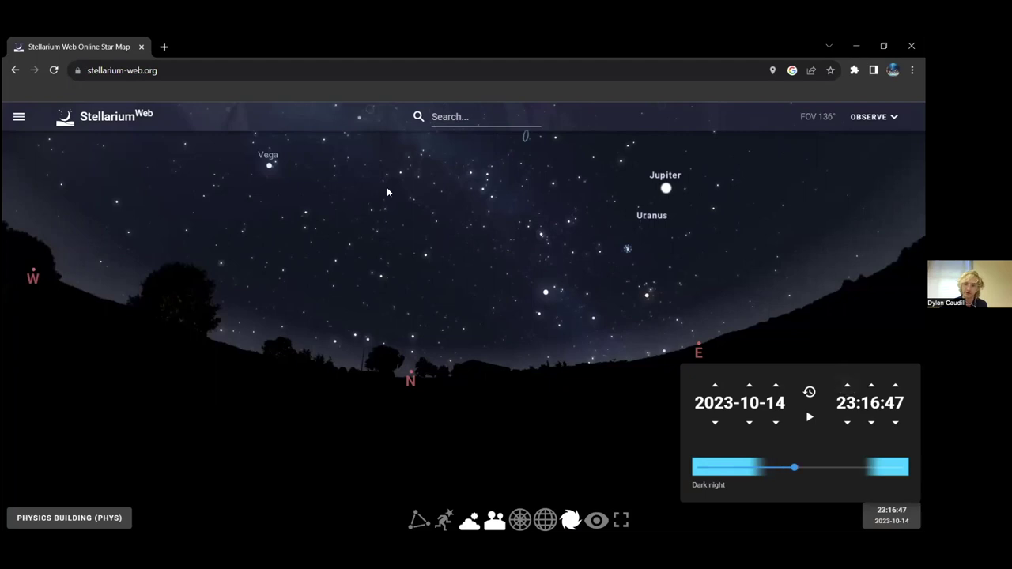
- Set the minutes of the simulated time to 00, giving 23:00:47, and close the time settings
scroll(444, 239, "down", 3)
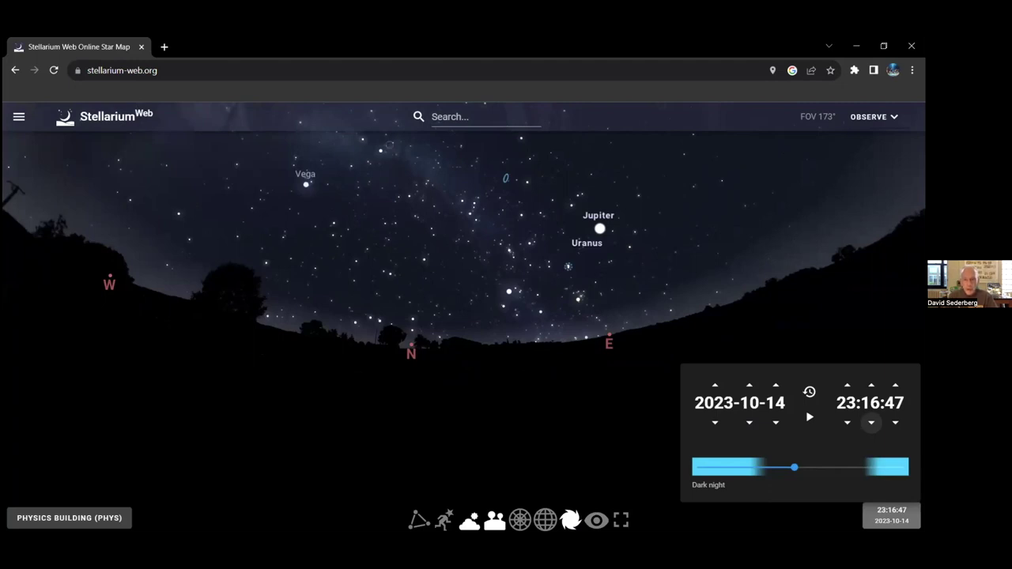
left_click(872, 423)
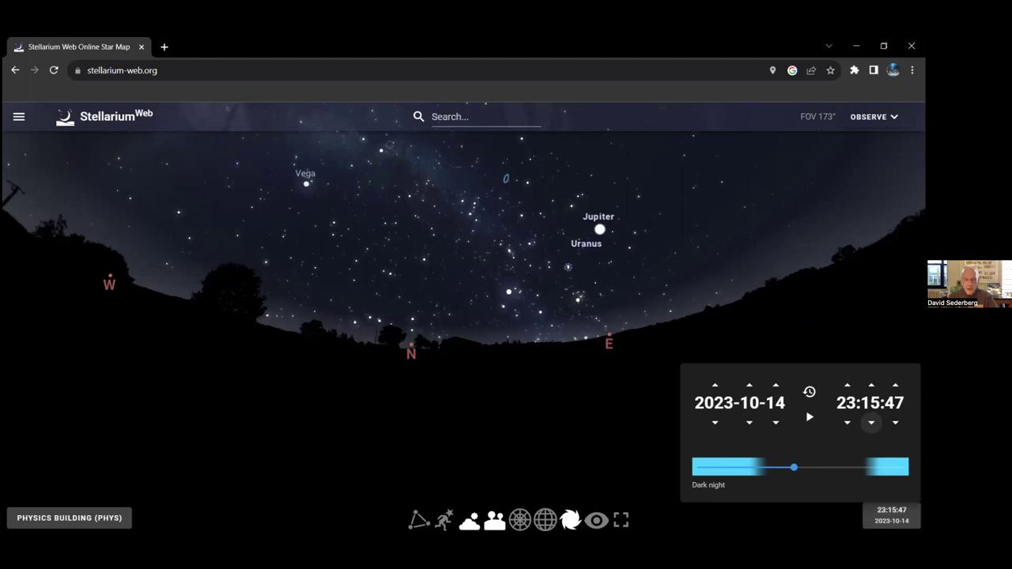
left_click(871, 423)
left_click(872, 423)
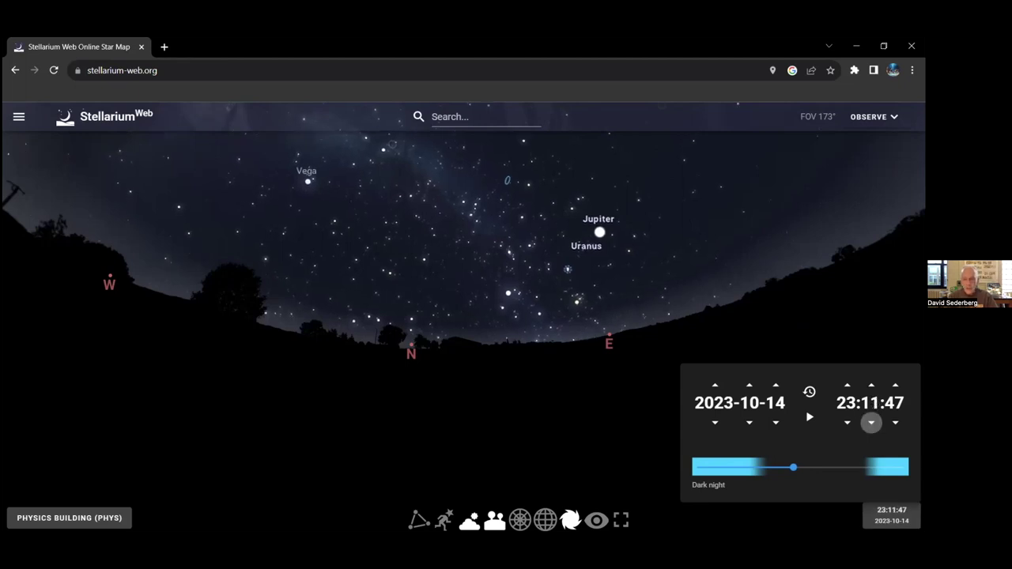
left_click(872, 422)
left_click(872, 423)
left_click(872, 422)
left_click(872, 422)
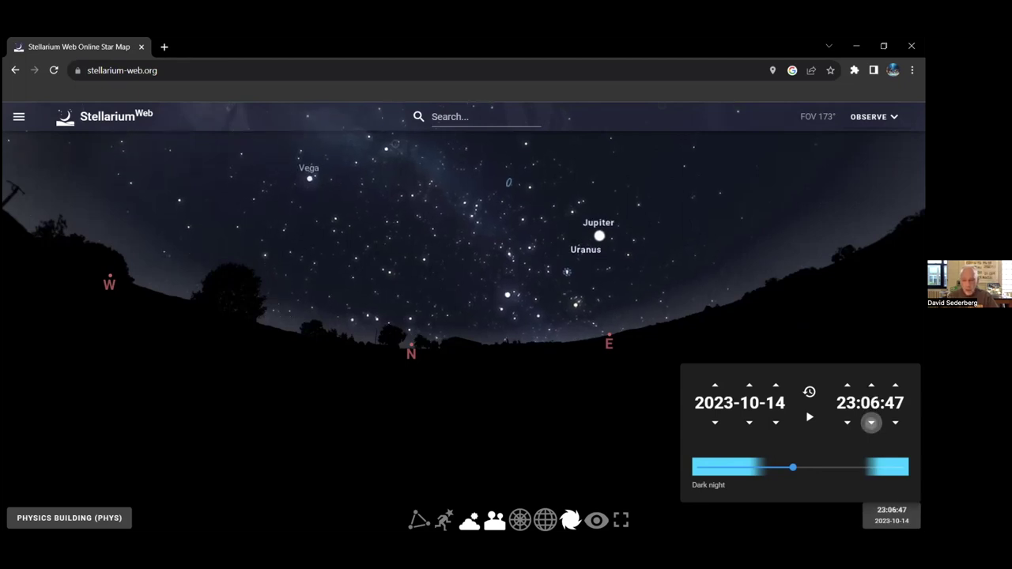
left_click(871, 423)
left_click(872, 422)
left_click(872, 423)
left_click(872, 422)
left_click(872, 423)
left_click(871, 422)
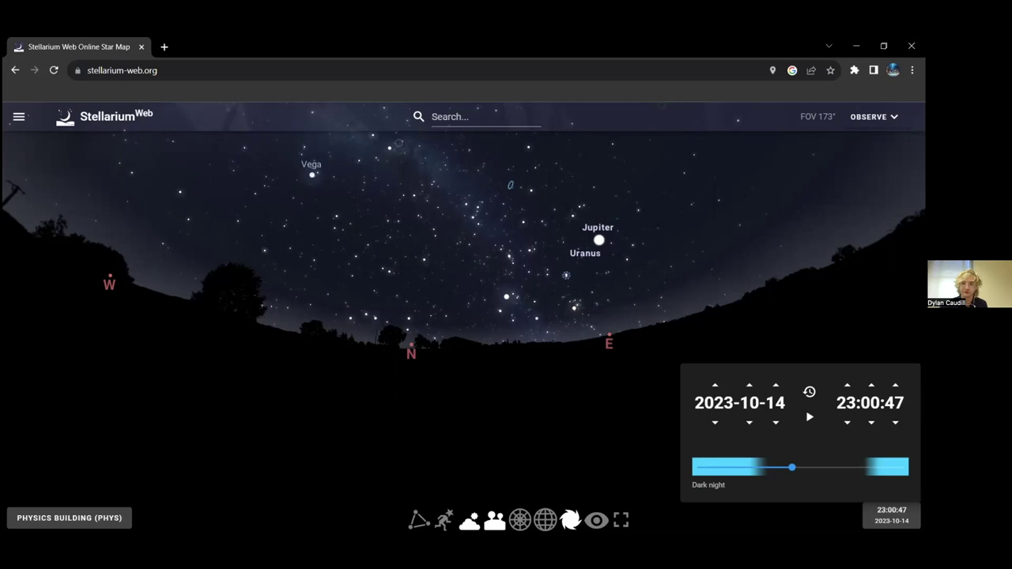
left_click(591, 324)
- Look around the night sky from north through east and south to west
scroll(592, 324, "down", 1)
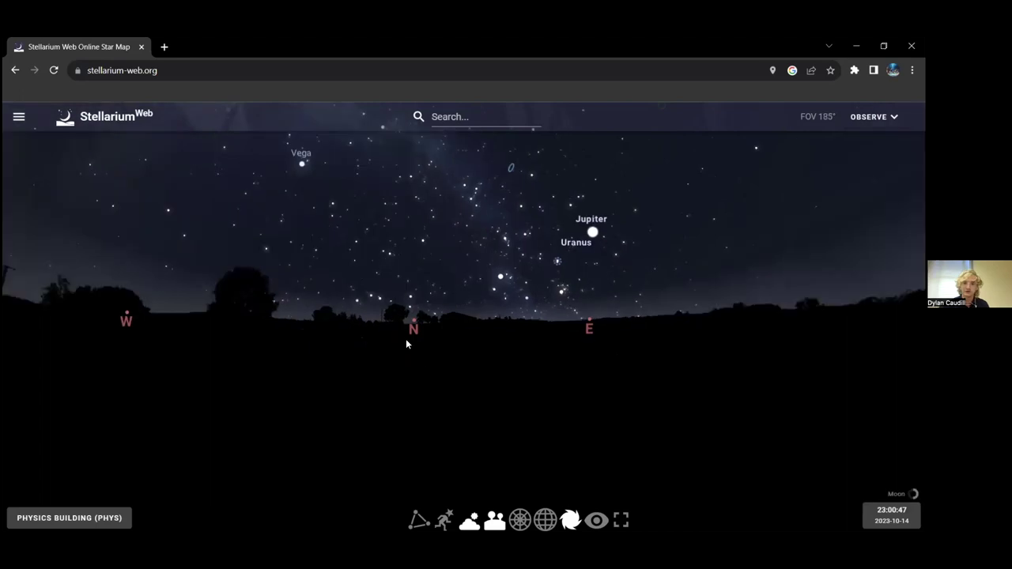
left_click_drag(476, 317, 348, 304)
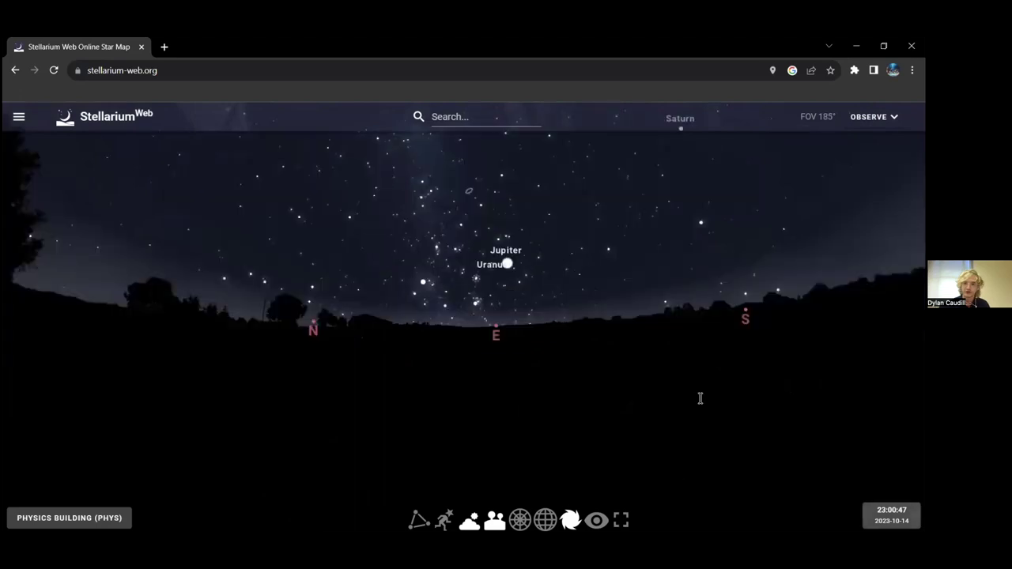
left_click(574, 306)
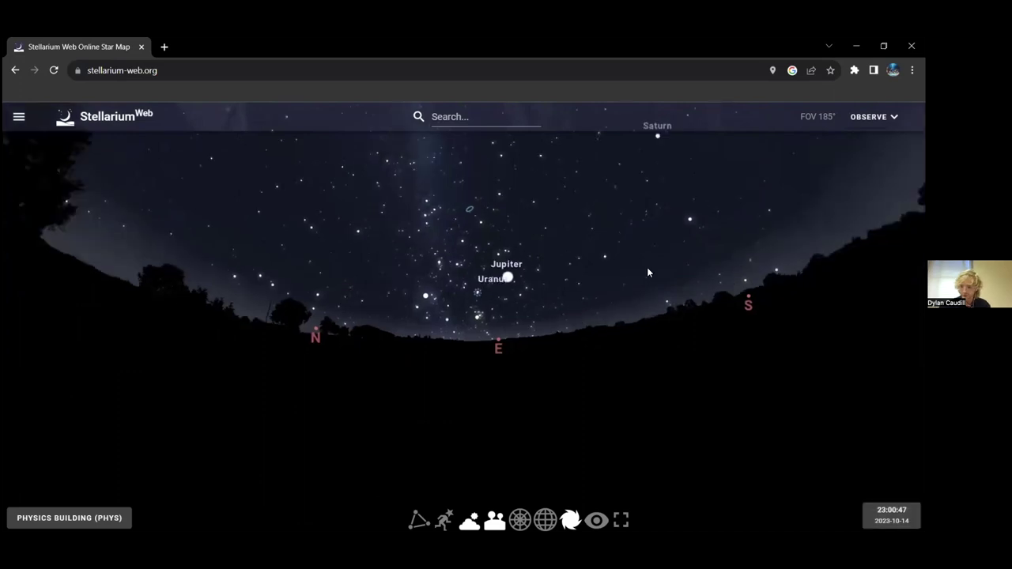
left_click_drag(647, 268, 597, 286)
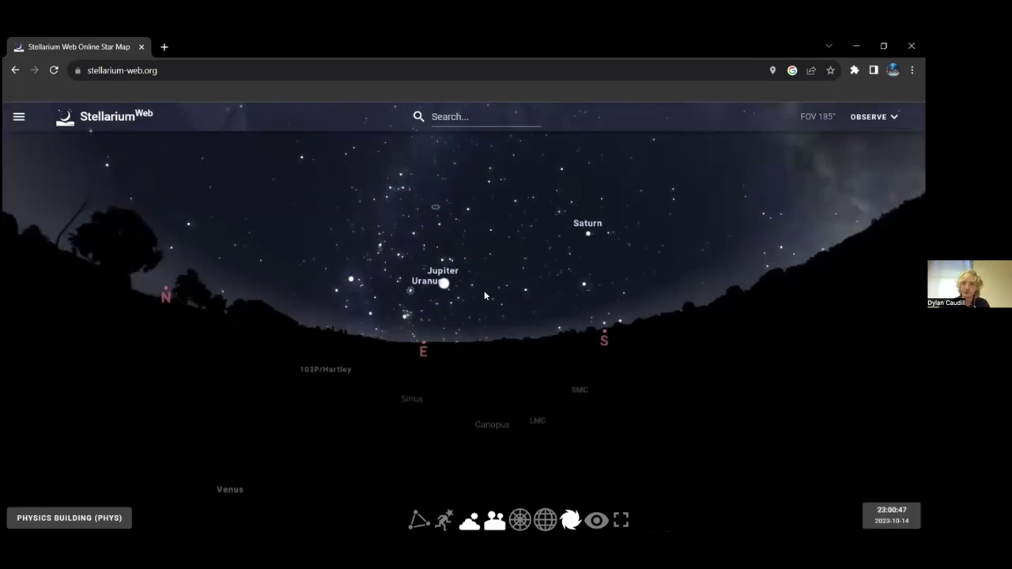
key("Right")
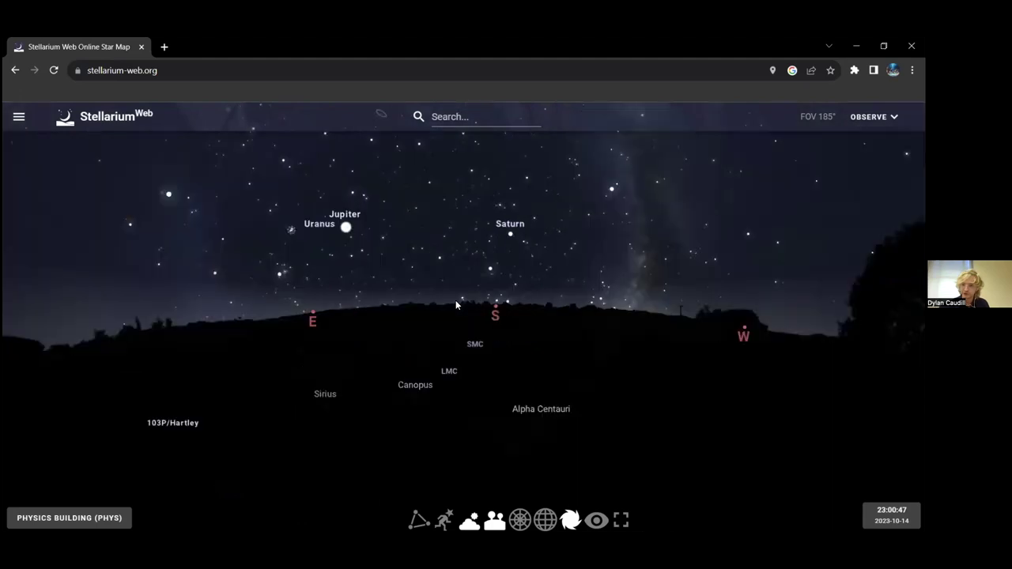
key("Right")
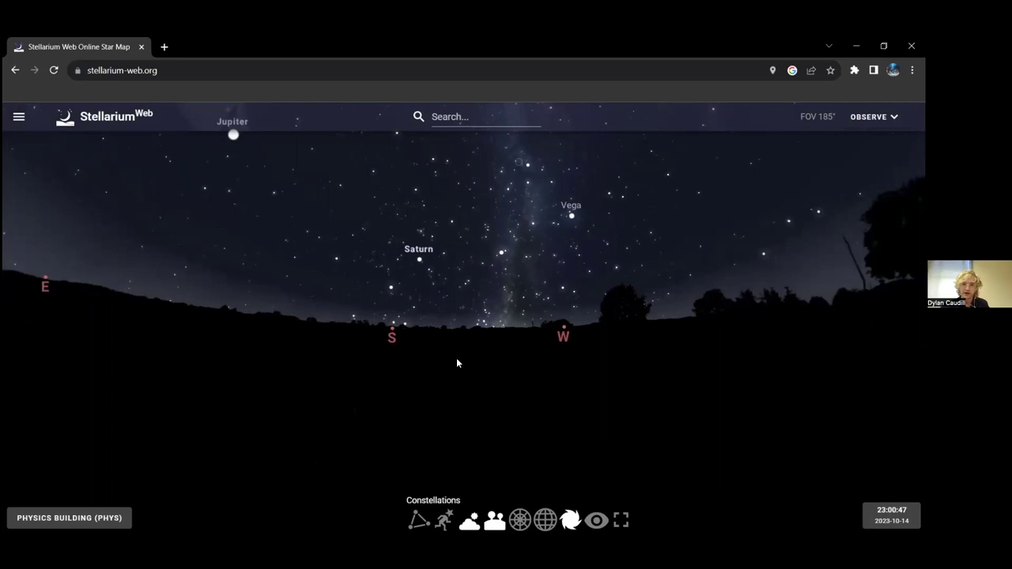
- Display the constellation lines and names and look across the southern and western sky
key("c")
left_click_drag(560, 236, 647, 187)
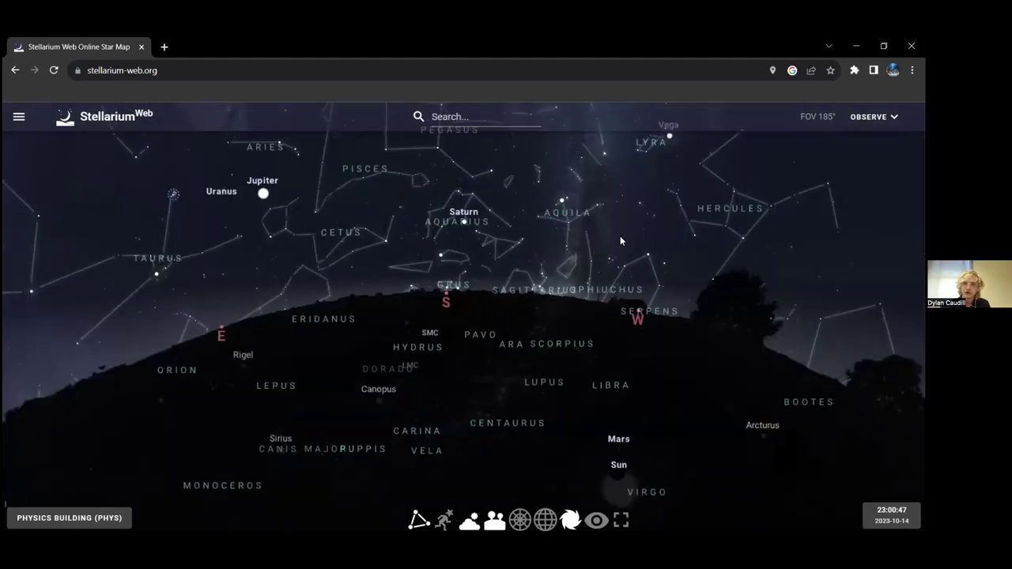
left_click_drag(458, 453, 427, 520)
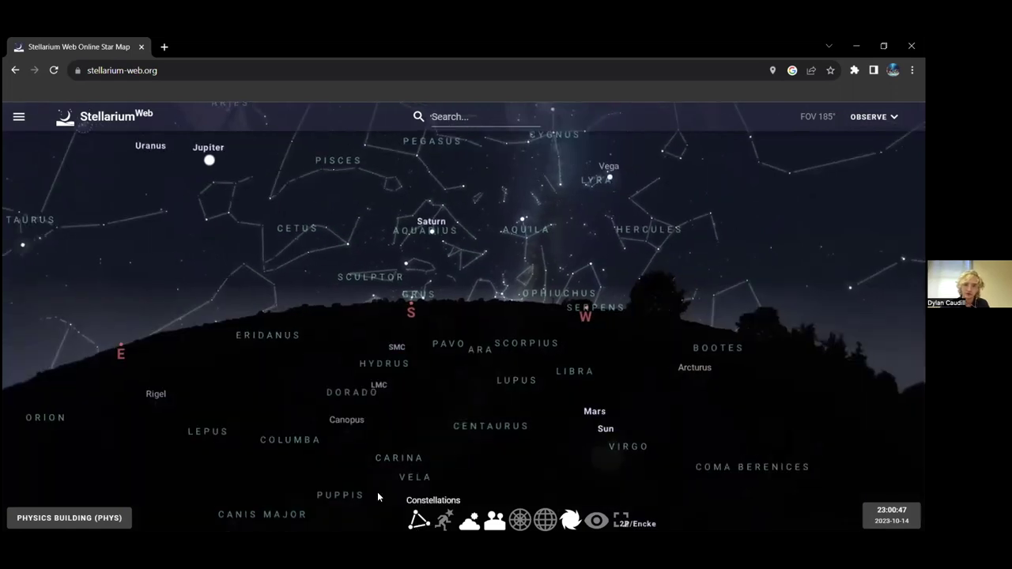
- Display the constellation artwork as well and look from the western sky around to the north
left_click(419, 520)
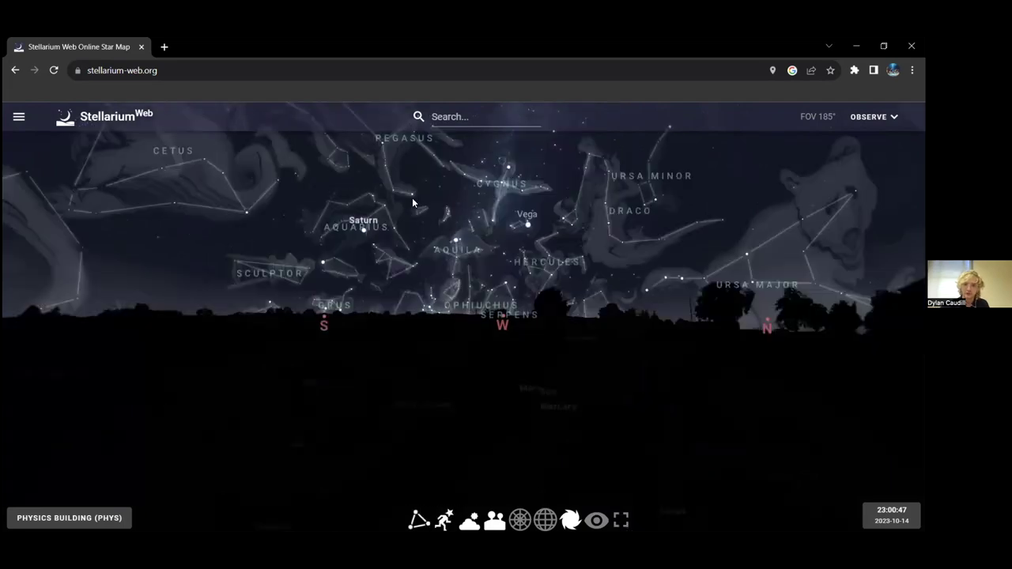
left_click_drag(554, 237, 478, 222)
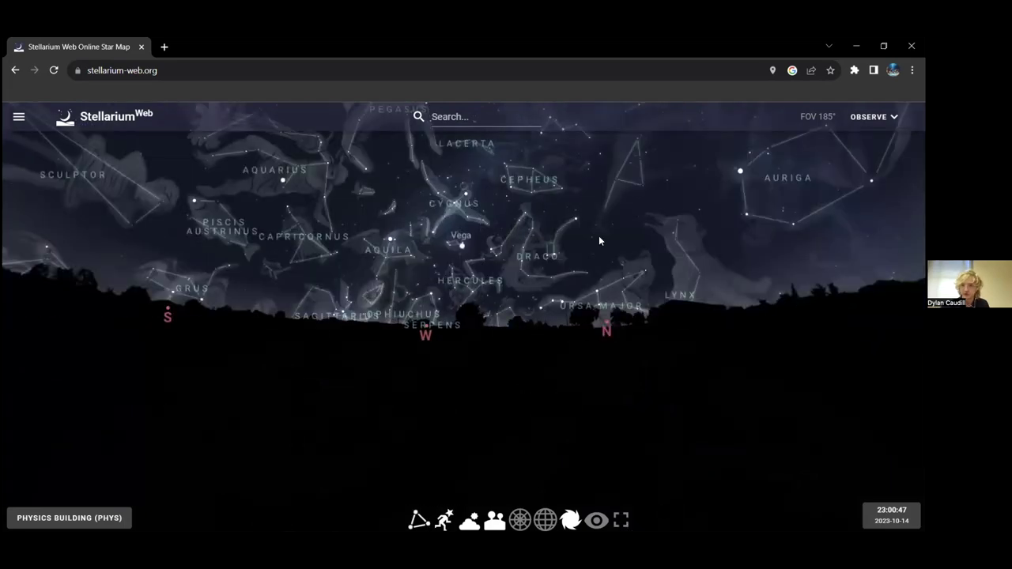
left_click_drag(599, 240, 565, 241)
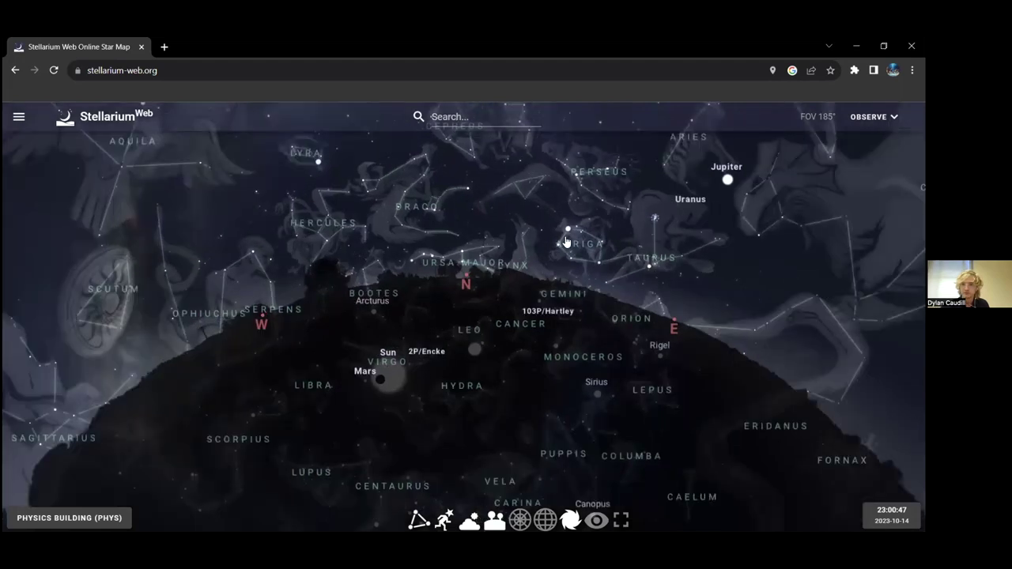
- Turn off the constellation lines and artwork and look at the objects below the horizon
left_click(420, 521)
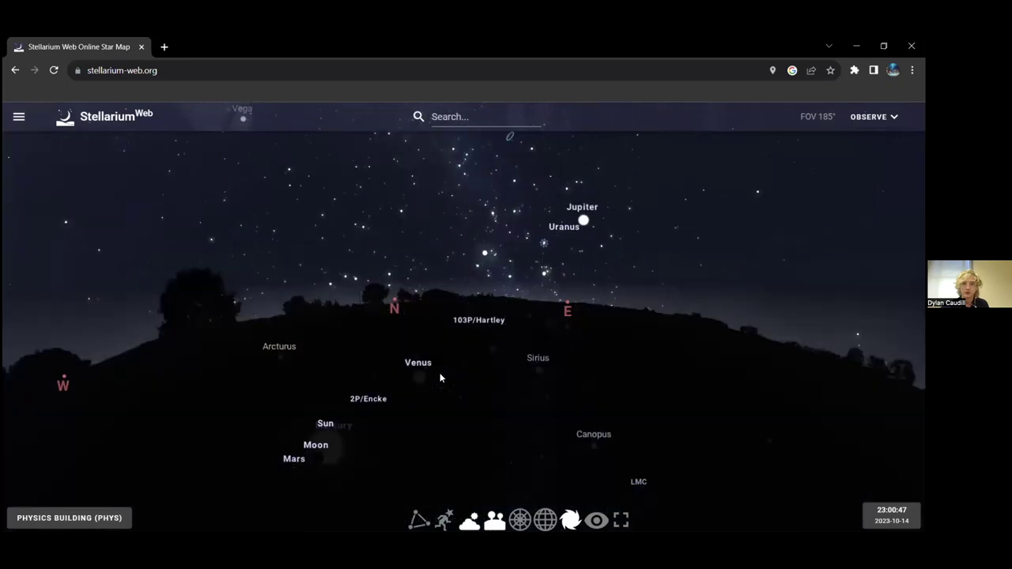
scroll(549, 339, "up", 3)
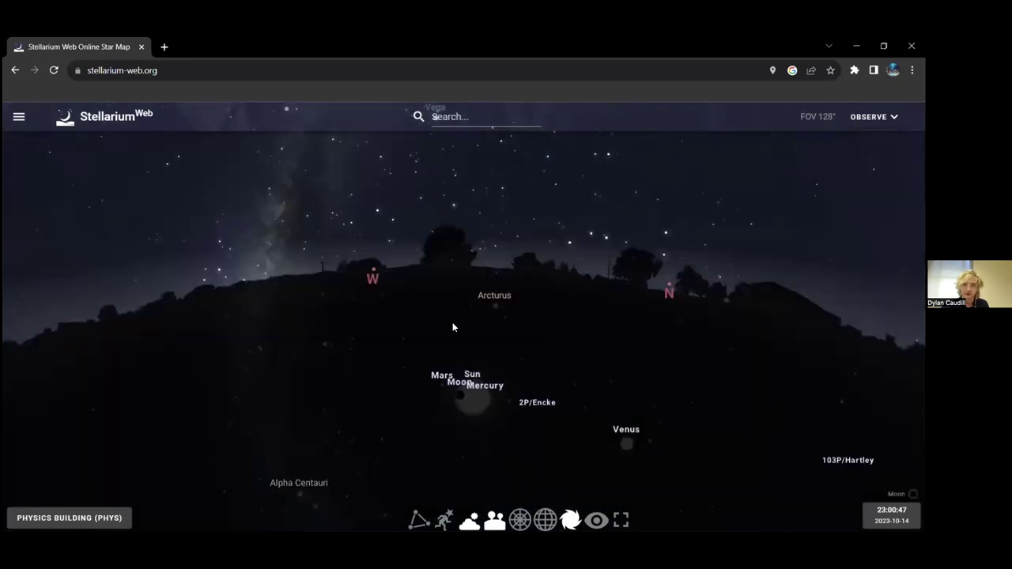
left_click_drag(333, 325, 244, 336)
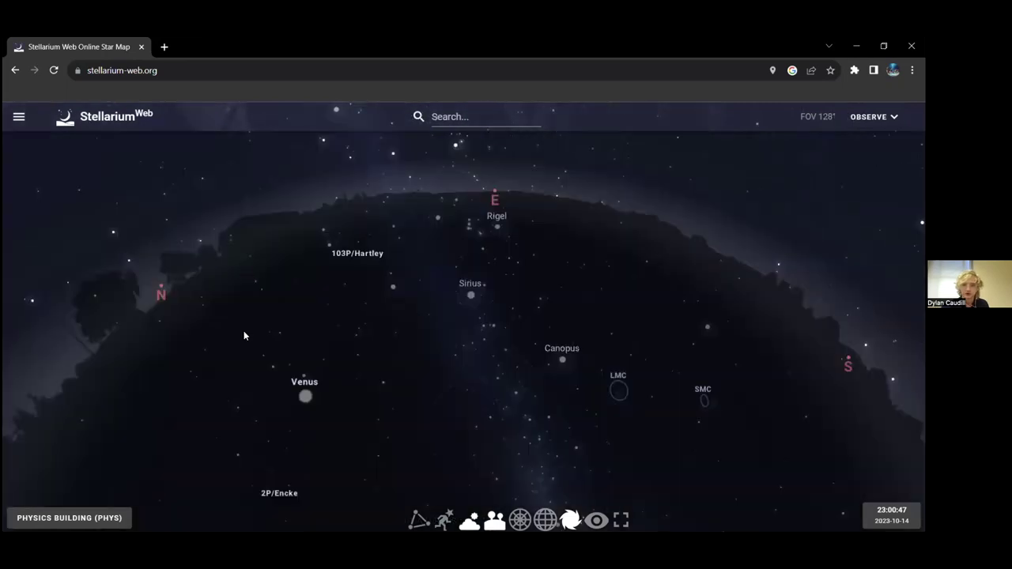
- Hide the landscape and look along the horizon from north through east to south
left_click_drag(250, 396, 444, 467)
left_click(480, 515)
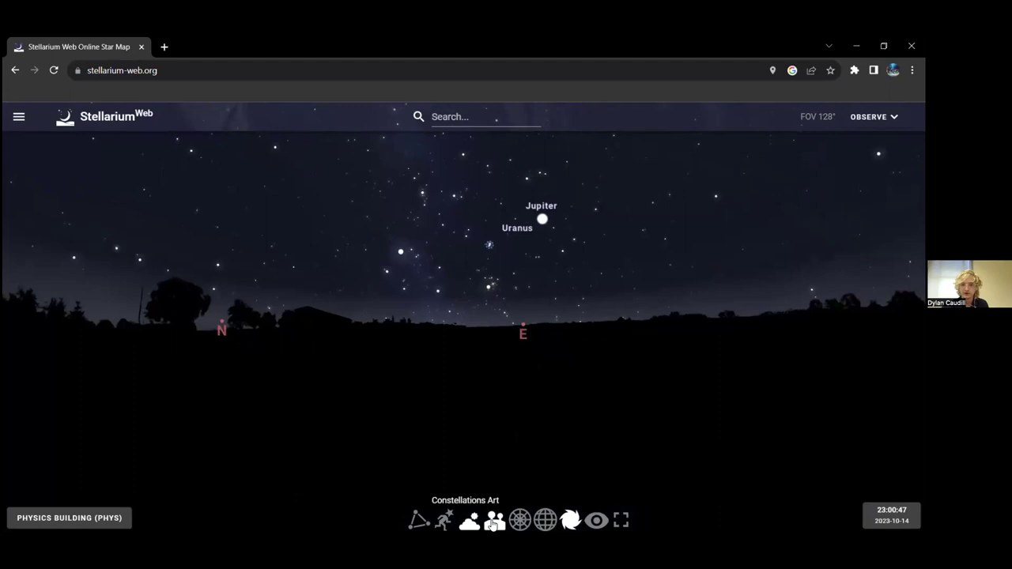
left_click(469, 520)
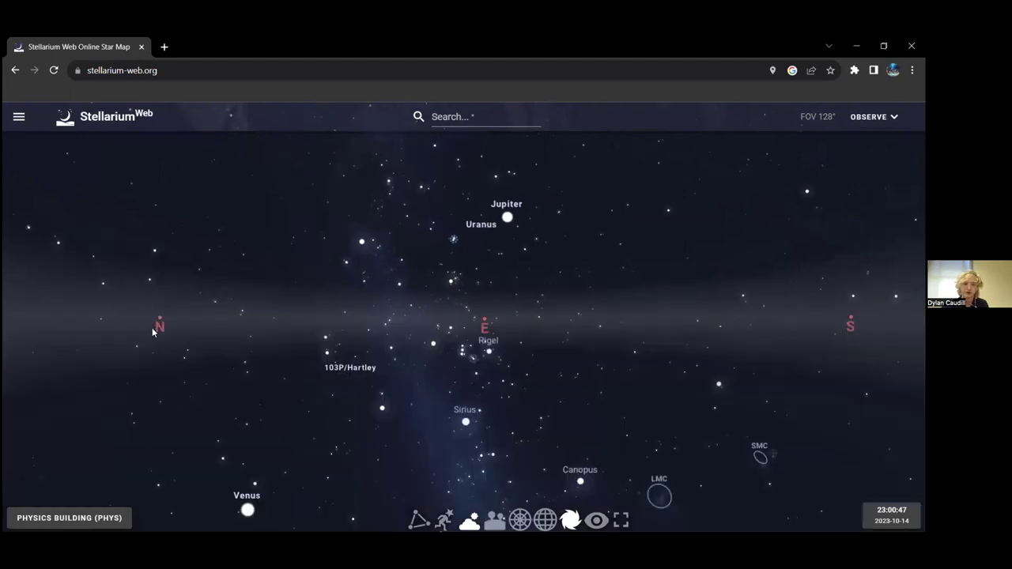
left_click_drag(910, 329, 652, 331)
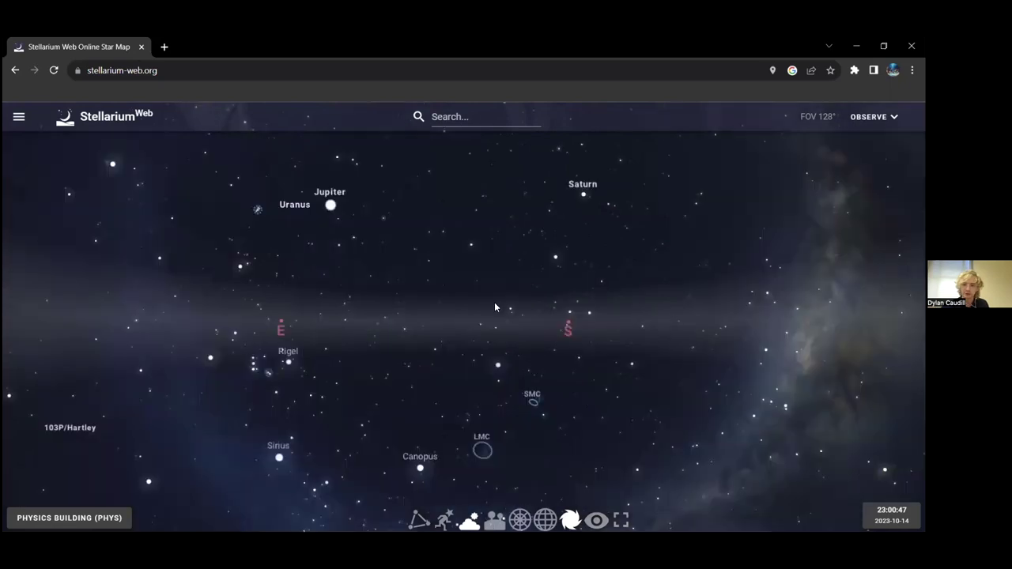
- Toggle the landscape on, off and on again to compare the sky below the southeastern horizon
left_click(504, 518)
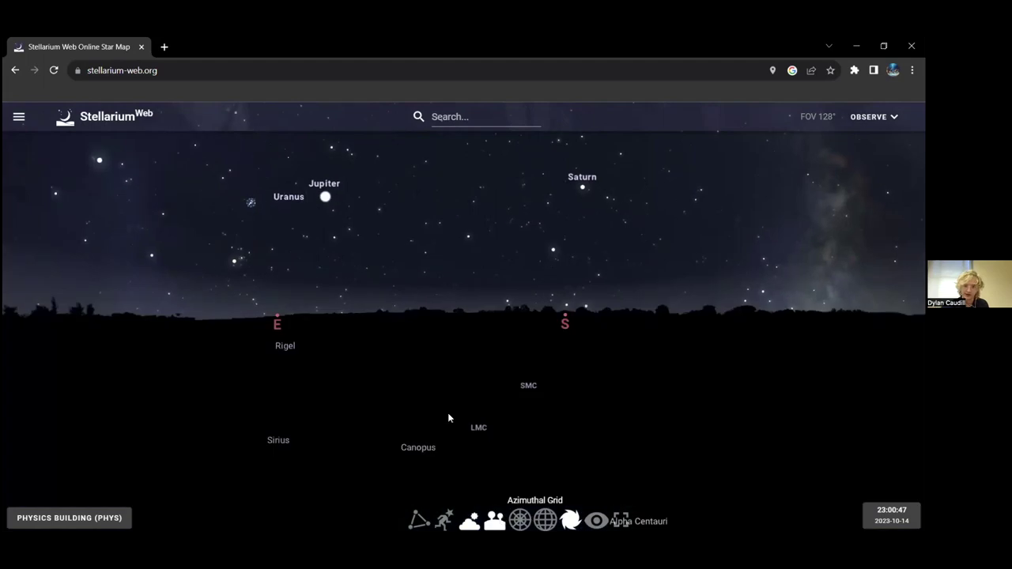
key("g")
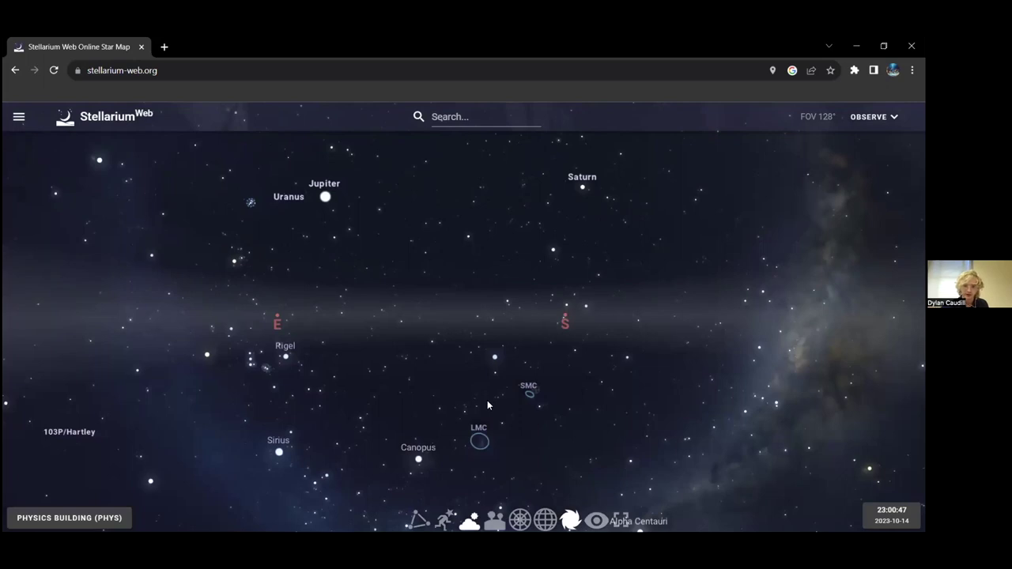
key("g")
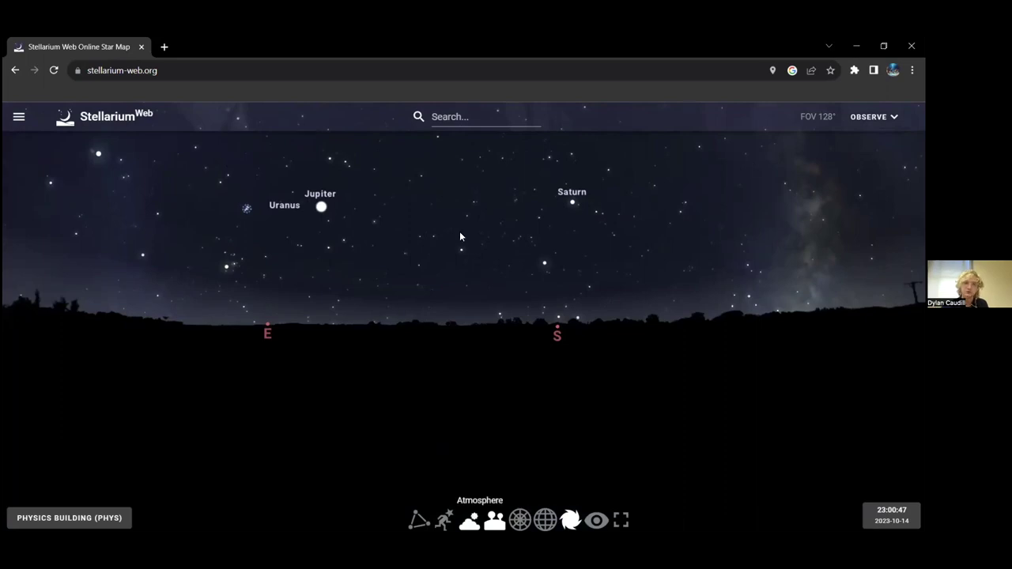
- Turn off the atmosphere, look across the northern and eastern sky, and turn the atmosphere back on
key("a")
left_click_drag(460, 236, 580, 208)
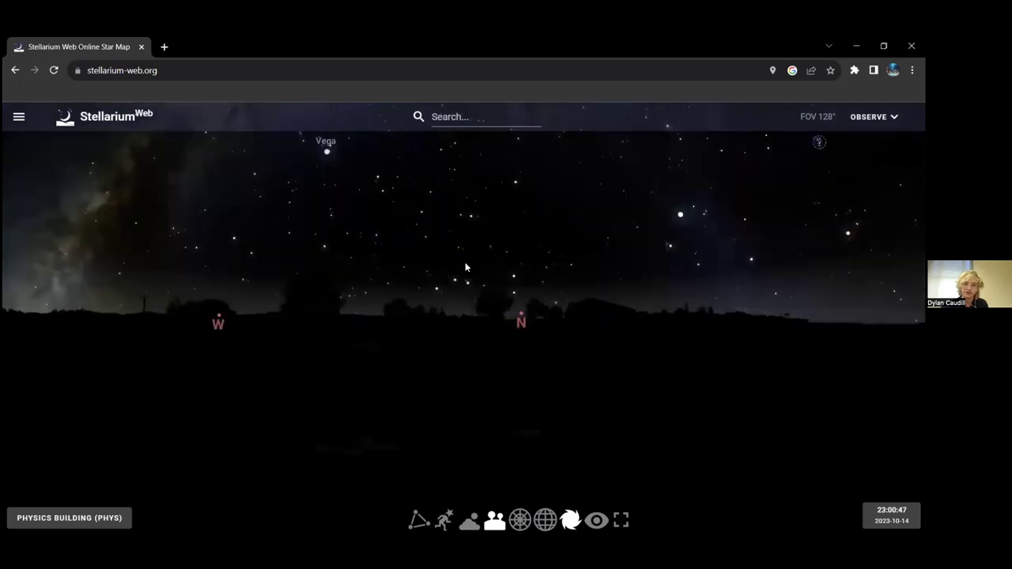
left_click_drag(465, 265, 709, 283)
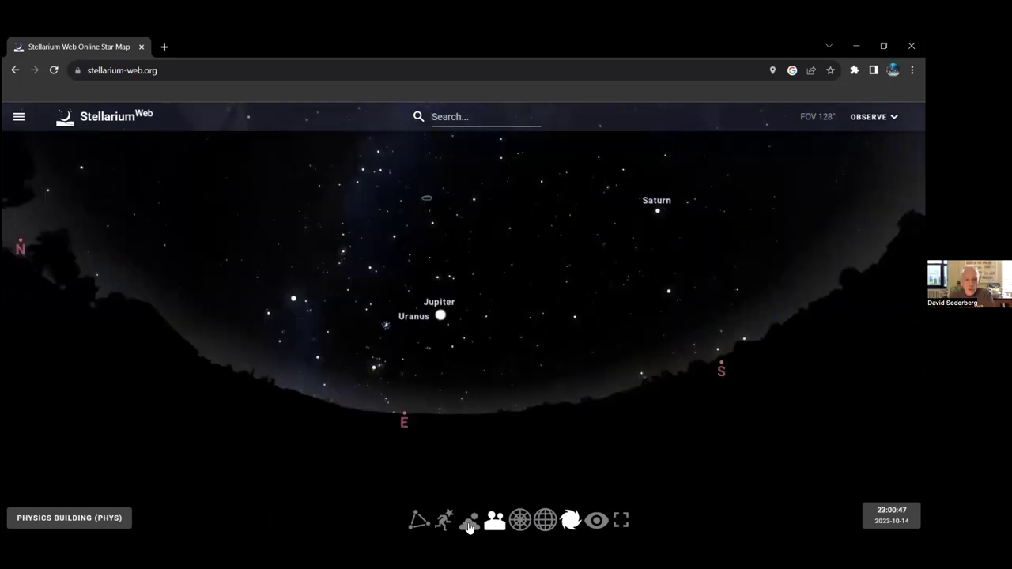
left_click(469, 524)
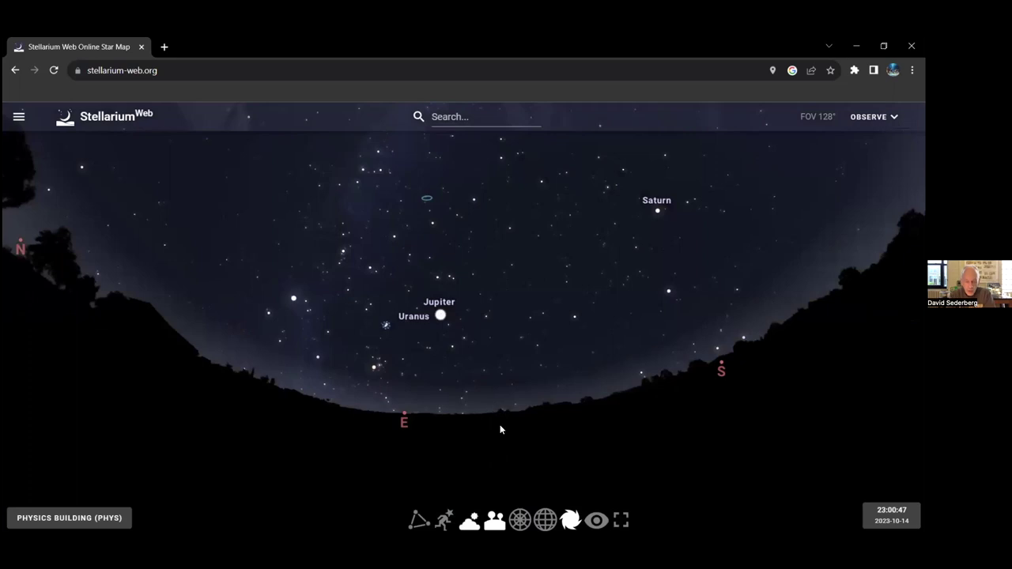
- Hide both the landscape and the atmosphere and look around the objects below the horizon
key("g")
left_click_drag(461, 418, 513, 359)
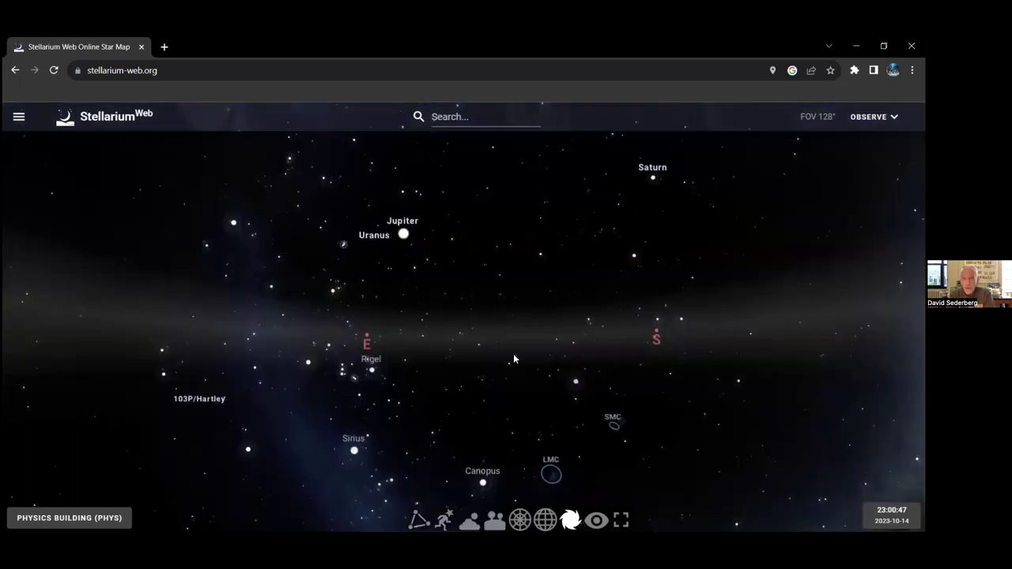
left_click_drag(504, 320, 332, 263)
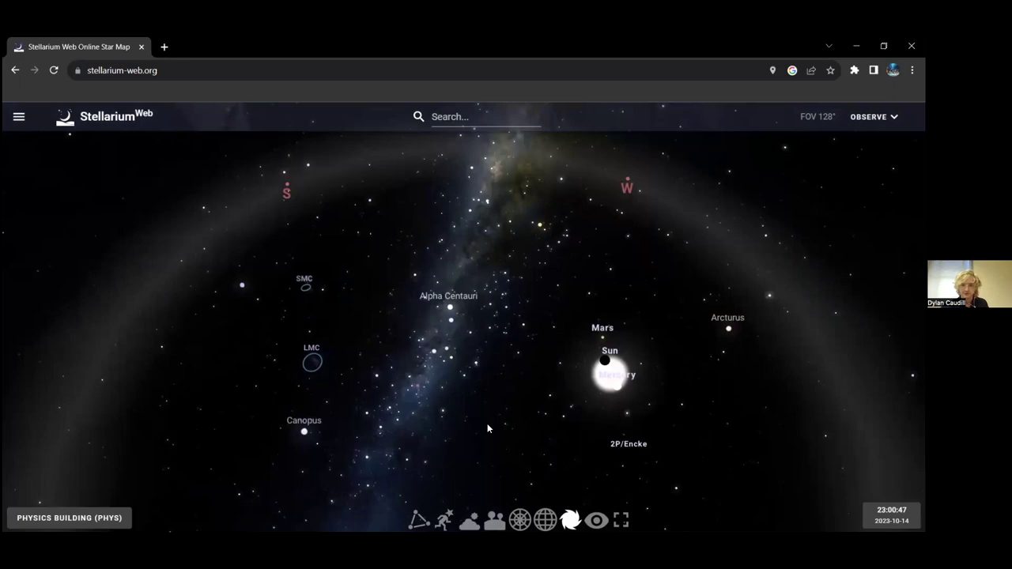
left_click_drag(488, 425, 464, 275)
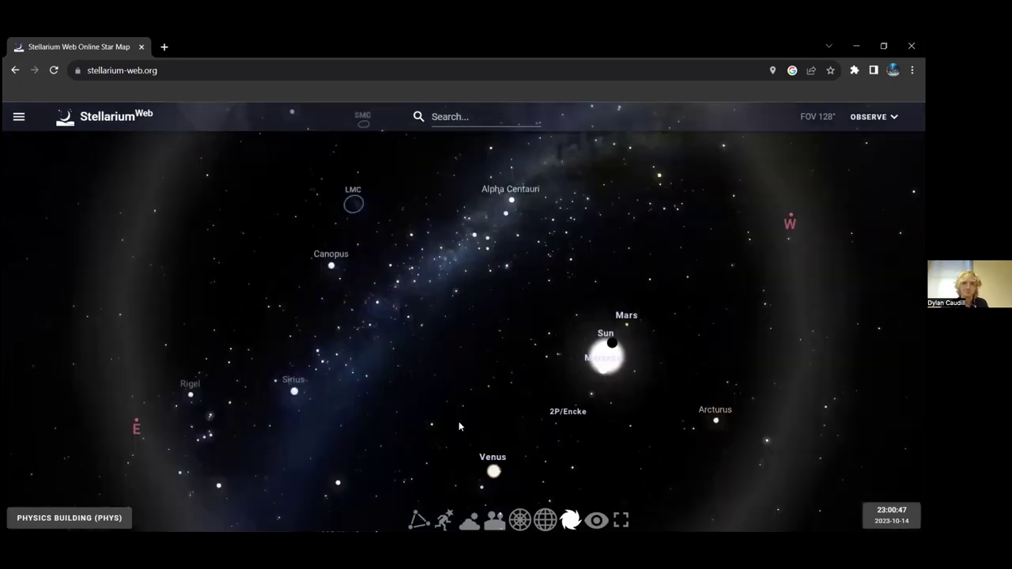
left_click_drag(458, 422, 447, 309)
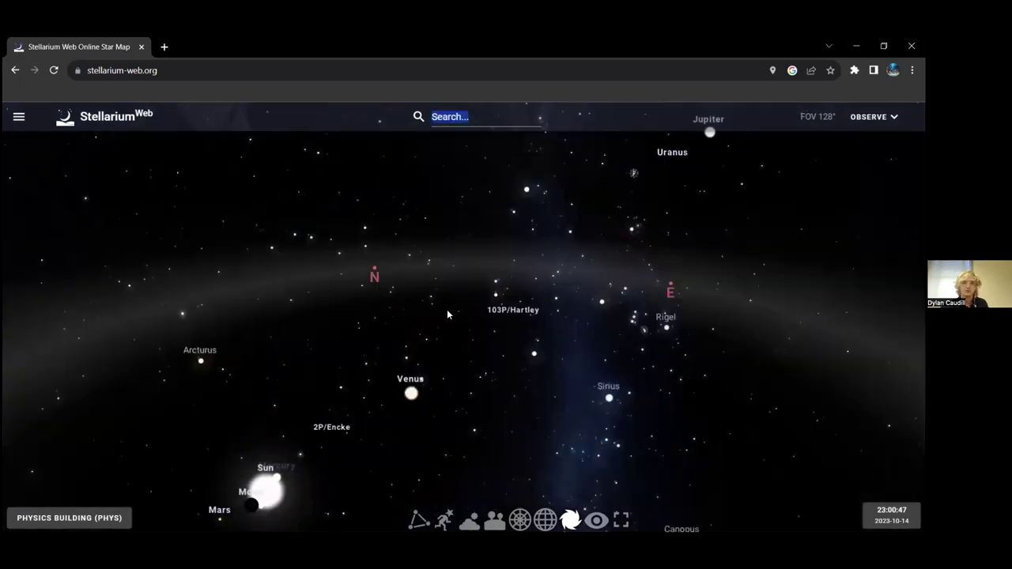
- Display the azimuthal grid with the landscape and atmosphere hidden and look from the east through south to west
left_click(468, 524)
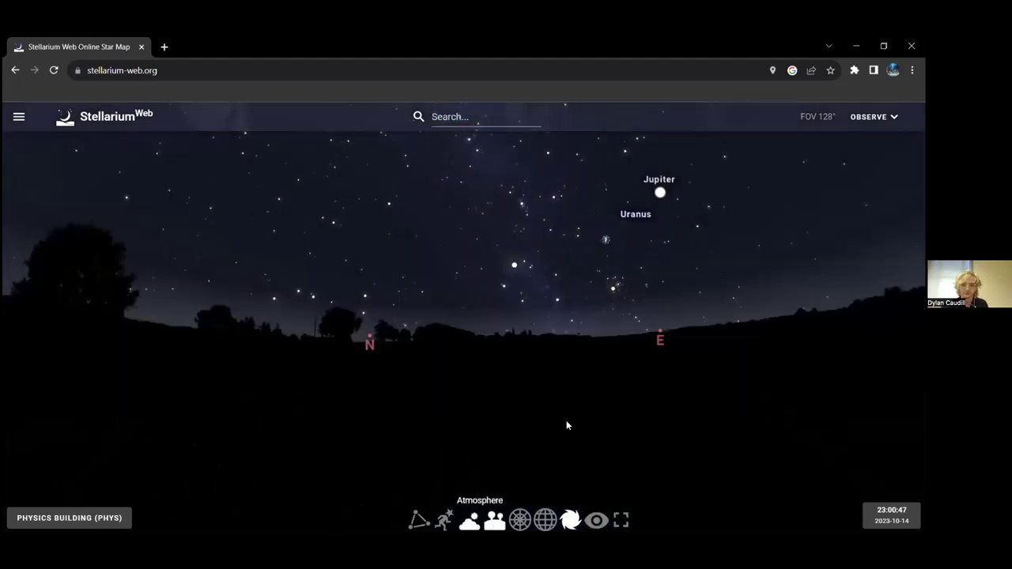
key("g")
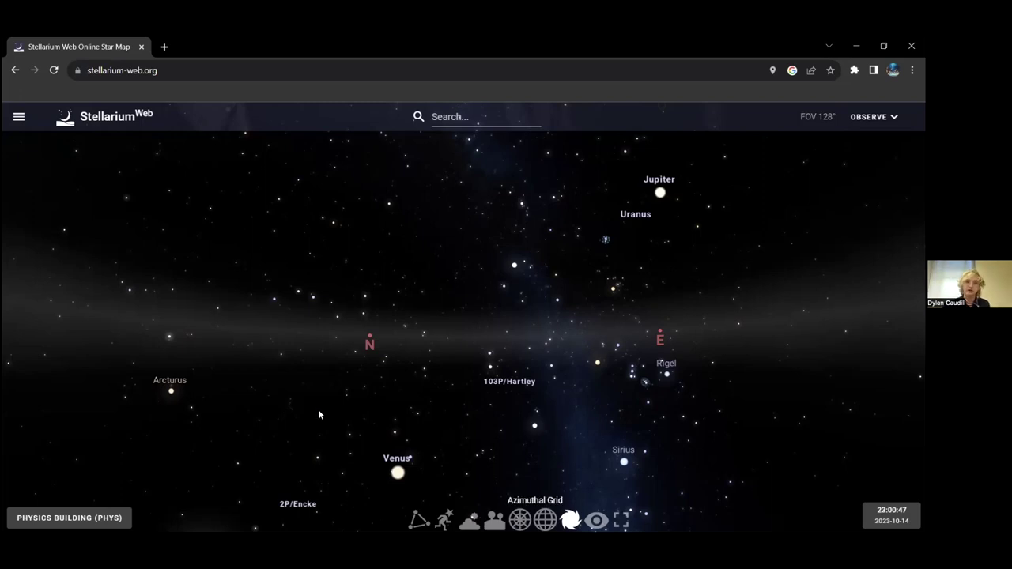
left_click(520, 519)
left_click_drag(617, 352, 493, 356)
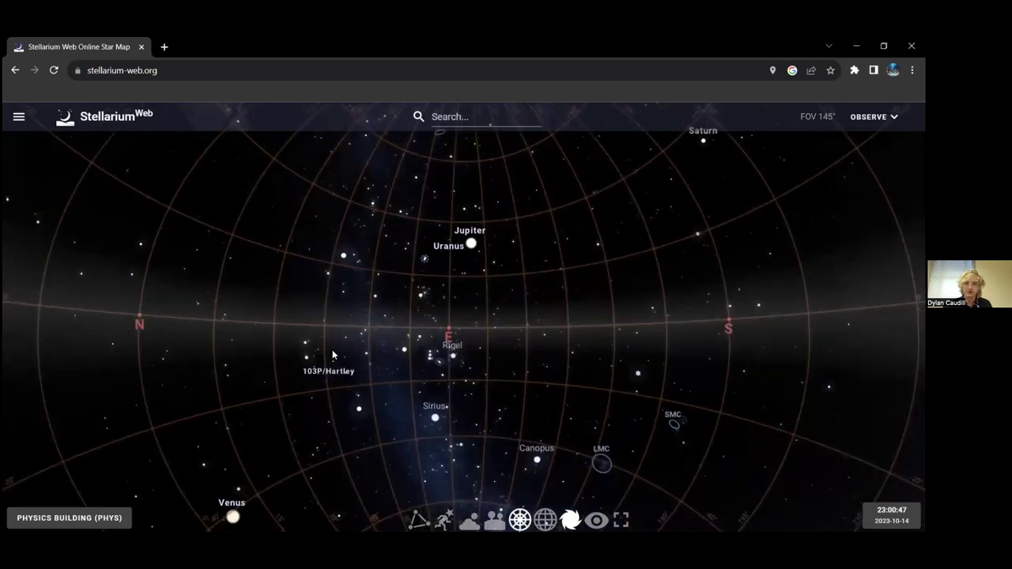
scroll(335, 356, "down", 2)
left_click_drag(431, 349, 276, 350)
left_click_drag(479, 356, 343, 356)
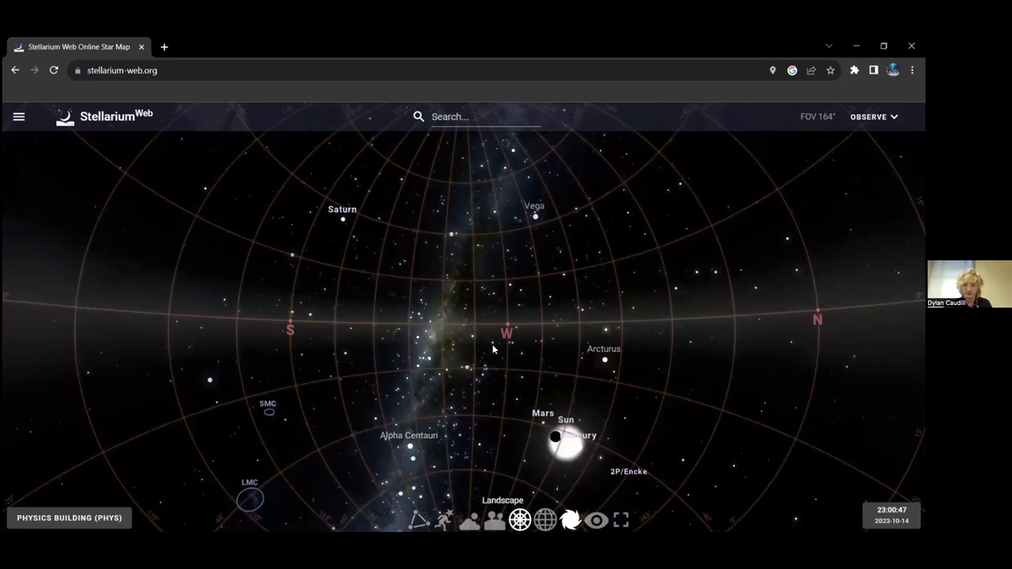
- Show the landscape again and look at the azimuthal grid in the west, at the zenith and towards the north
key("g")
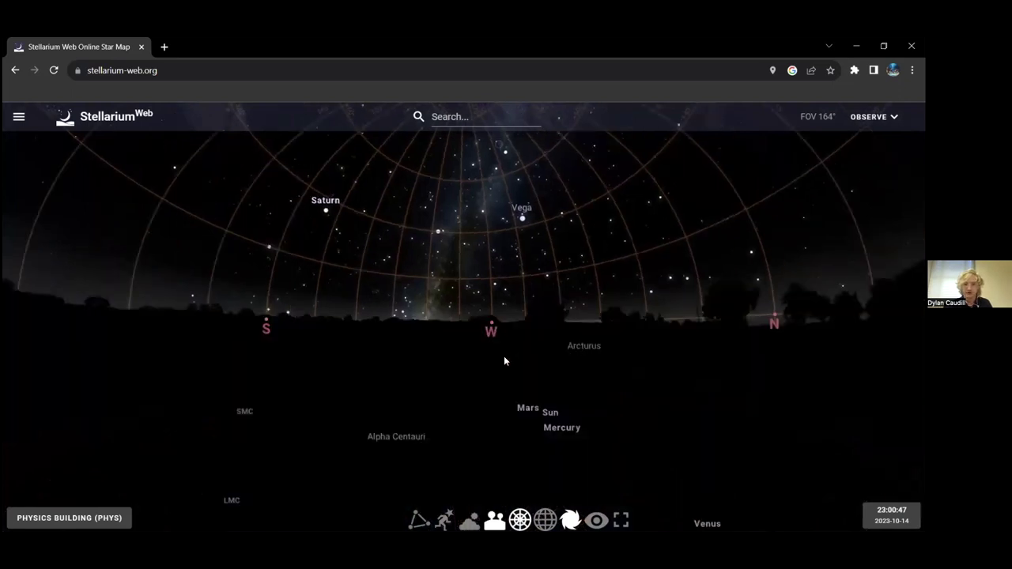
left_click_drag(504, 355, 503, 380)
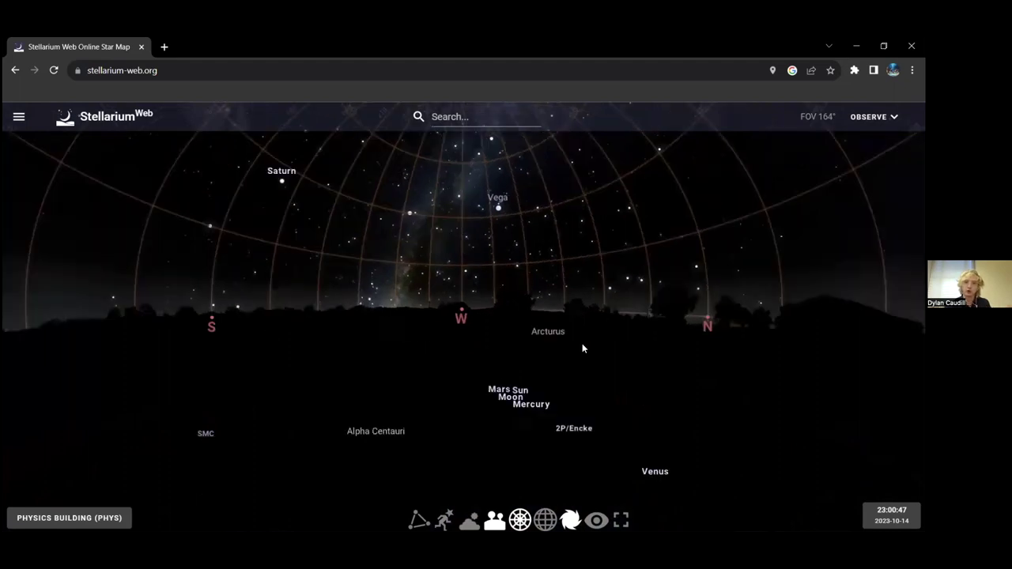
mouse_move(460, 234)
left_mouse_down()
mouse_move(466, 251)
mouse_move(463, 243)
left_mouse_up()
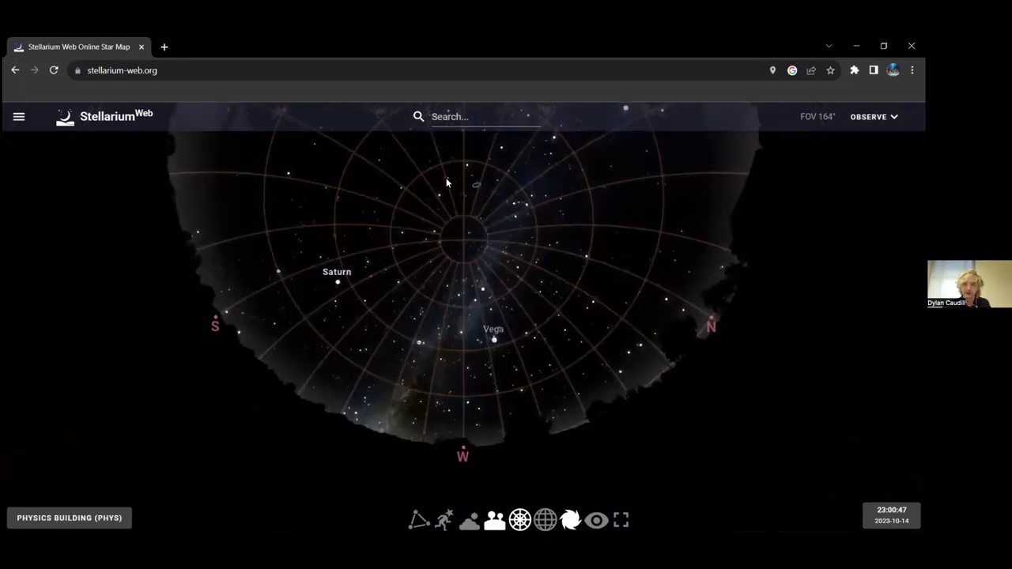
left_click_drag(445, 173, 488, 266)
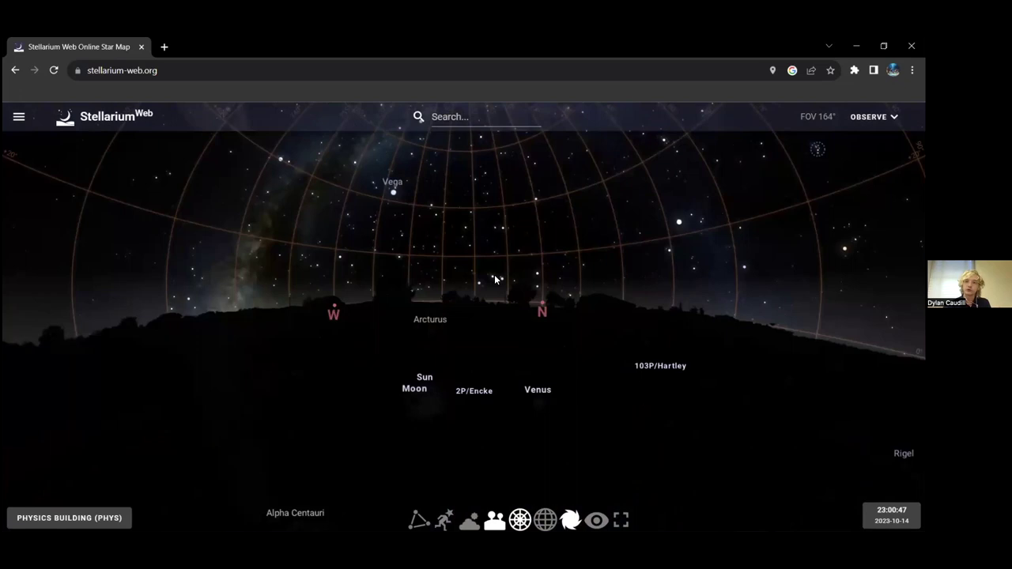
left_click_drag(570, 277, 669, 282)
left_click_drag(563, 242, 380, 264)
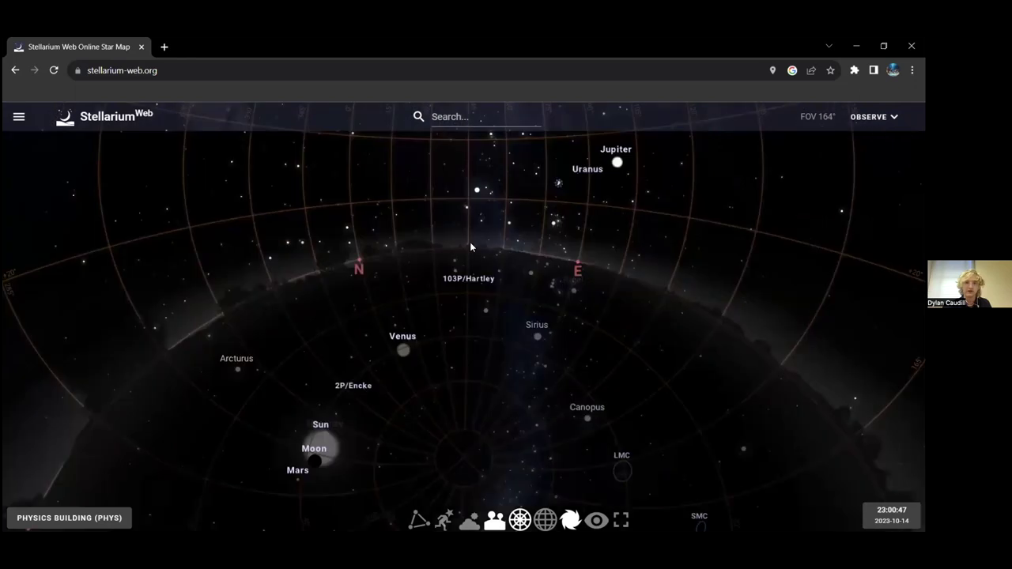
left_click_drag(470, 242, 516, 276)
- Examine the azimuthal grid around the whole horizon and overhead at the zenith with a 114° field of view
scroll(504, 264, "up", 3)
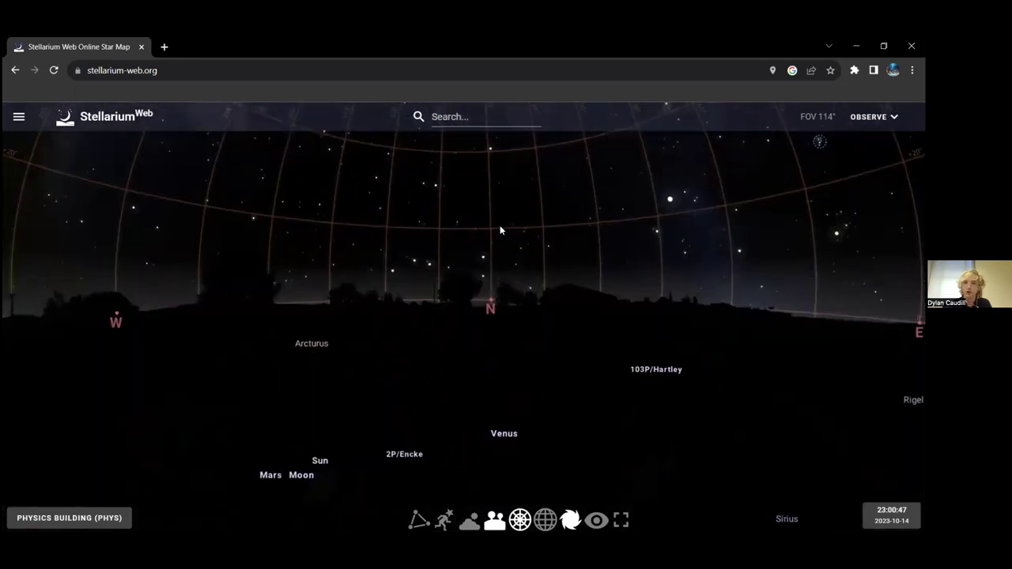
left_click_drag(481, 255, 174, 261)
left_click_drag(683, 255, 91, 255)
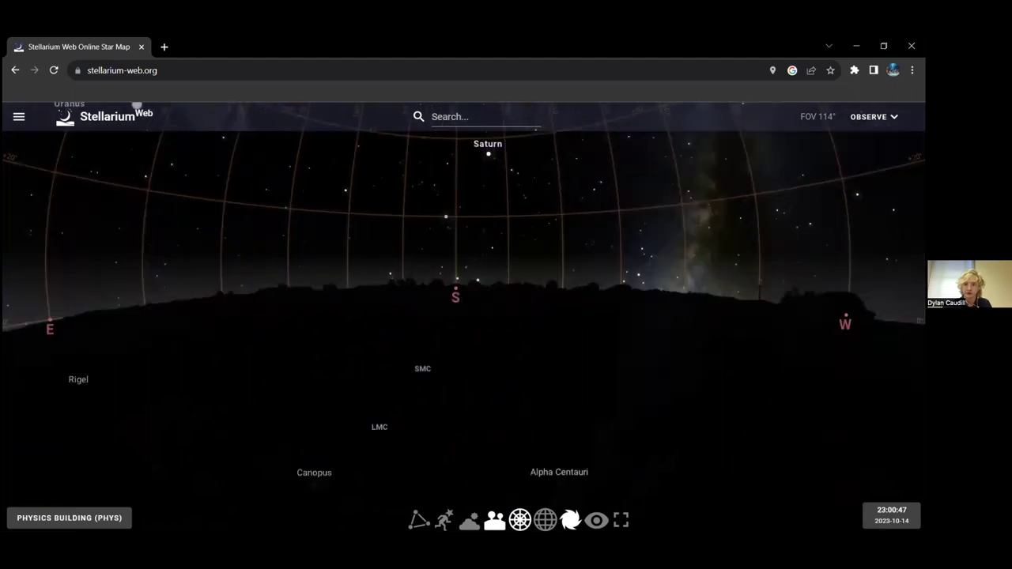
left_click_drag(79, 443, 355, 494)
left_click_drag(391, 417, 502, 324)
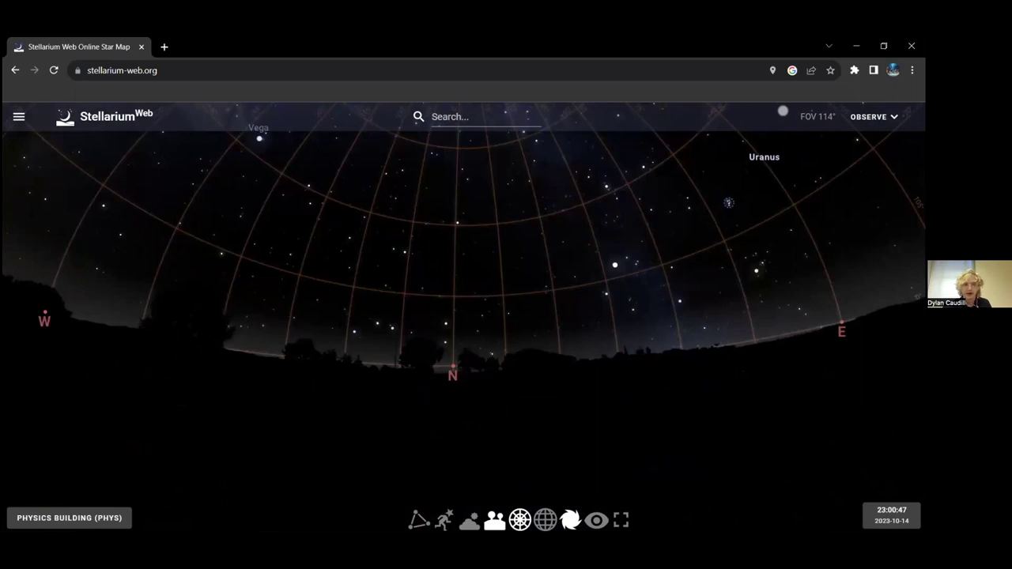
left_click_drag(783, 111, 567, 362)
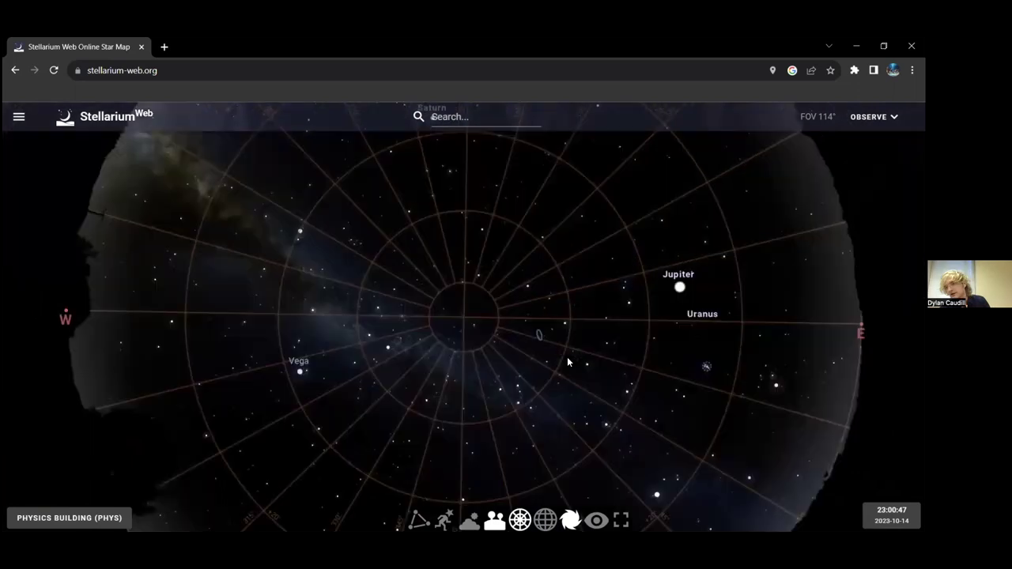
left_click_drag(571, 271, 608, 299)
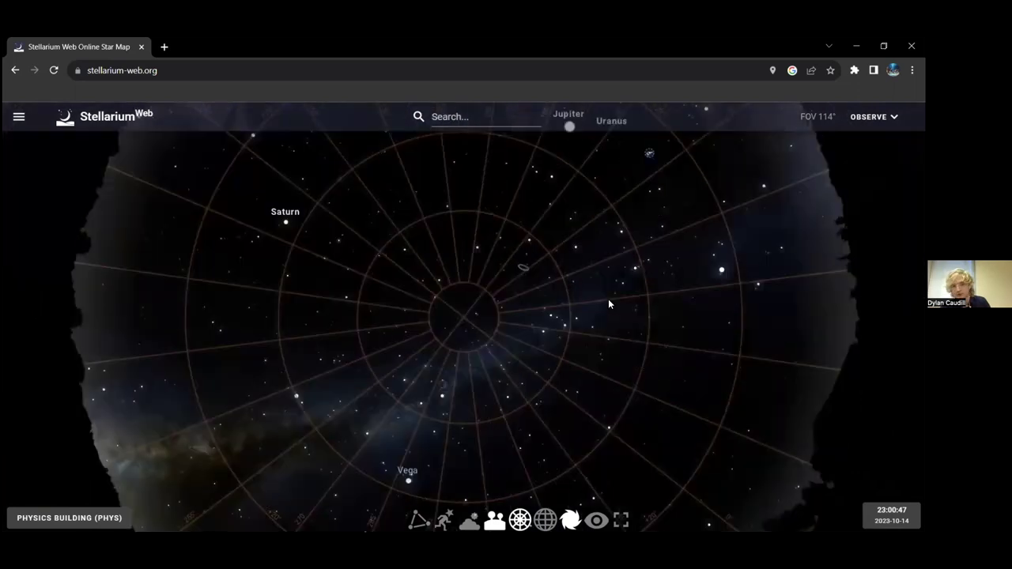
left_click_drag(411, 252, 544, 282)
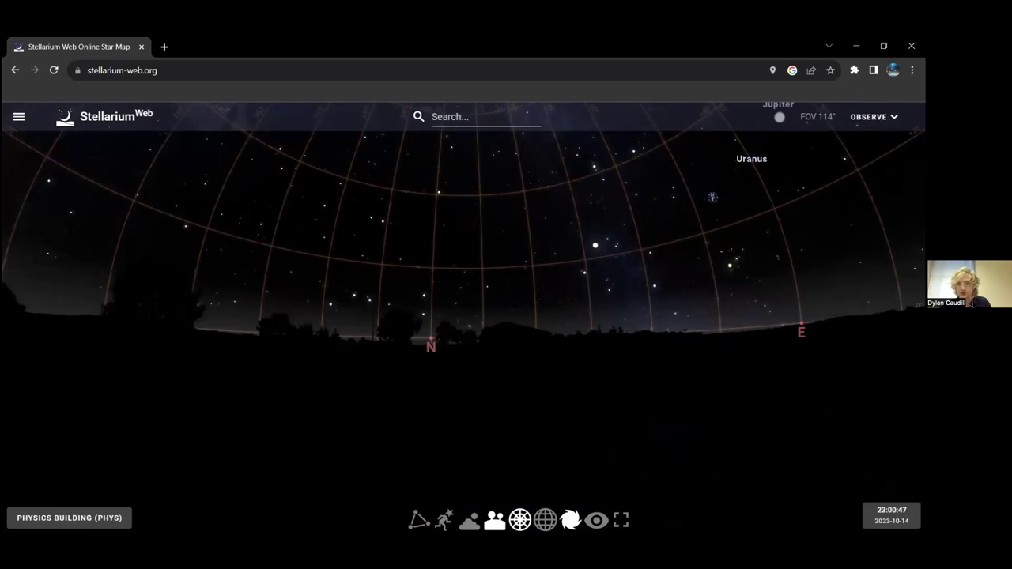
- Replace the azimuthal grid with the equatorial grid and look at it around the northern sky
scroll(488, 388, "down", 2)
key("z")
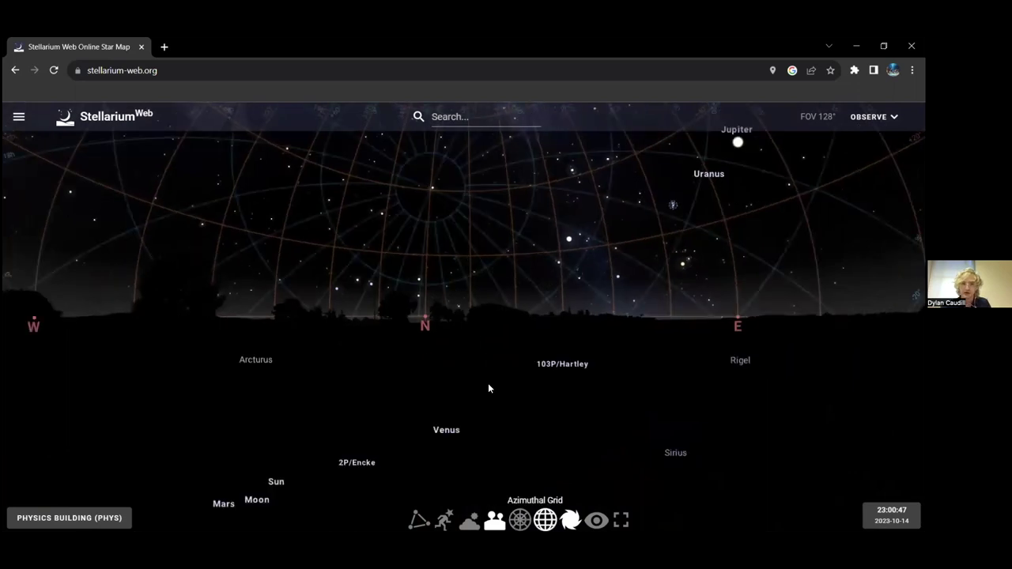
left_click_drag(557, 403, 659, 414)
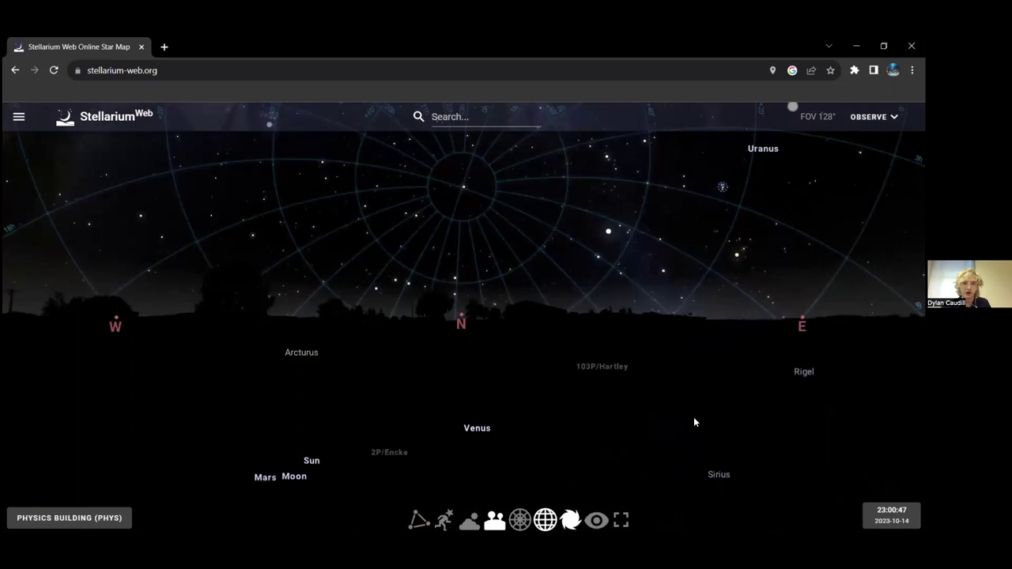
left_click_drag(517, 271, 486, 489)
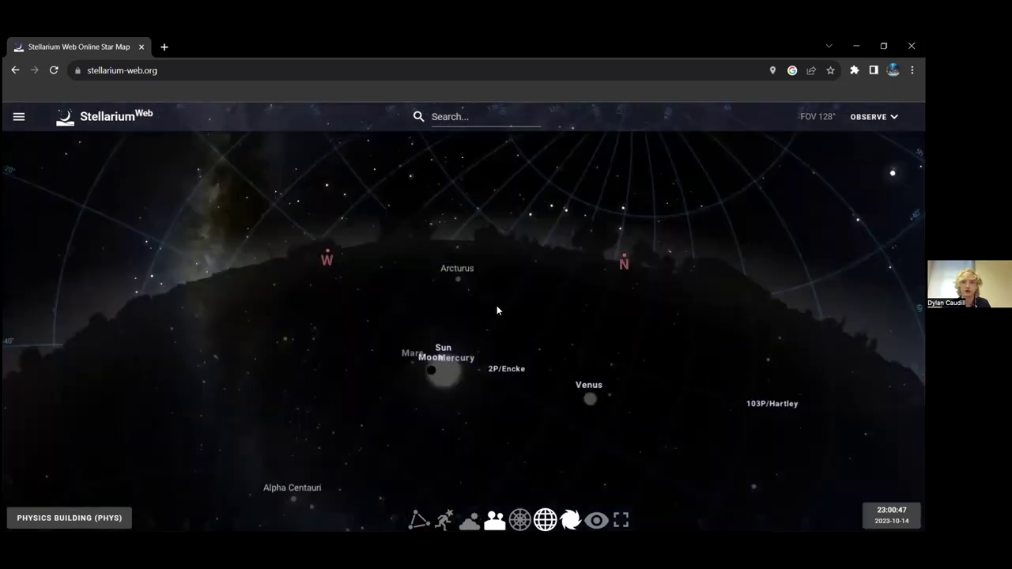
left_click_drag(478, 318, 474, 242)
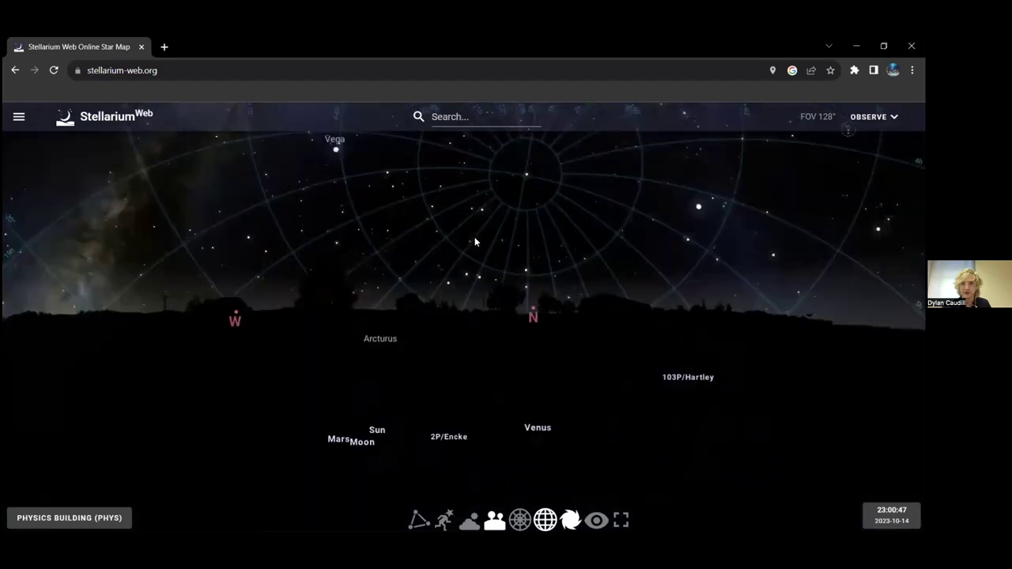
- View the details of Polaris at the centre of the equatorial grid, then hide the grid
left_click(521, 181)
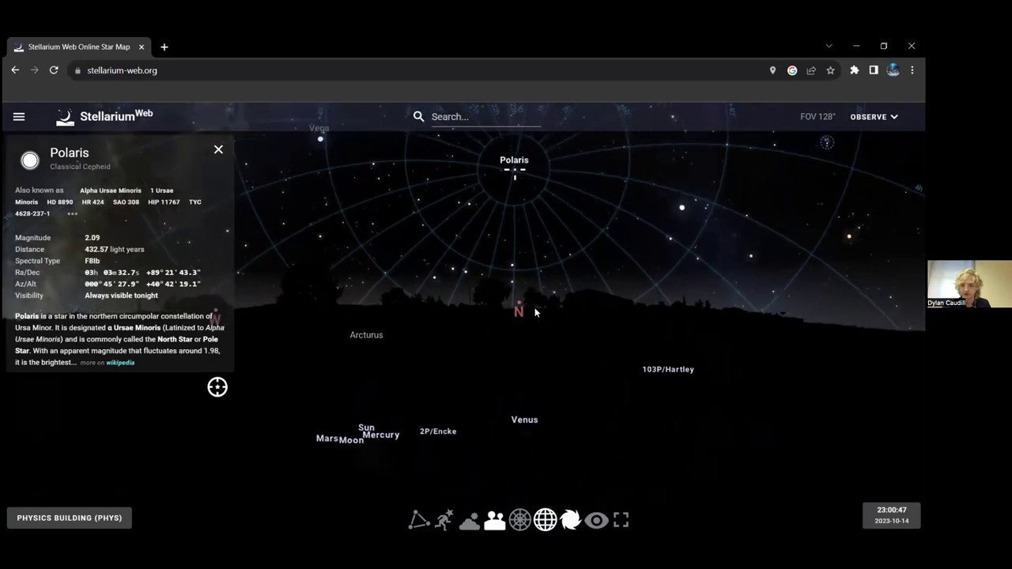
key("Escape")
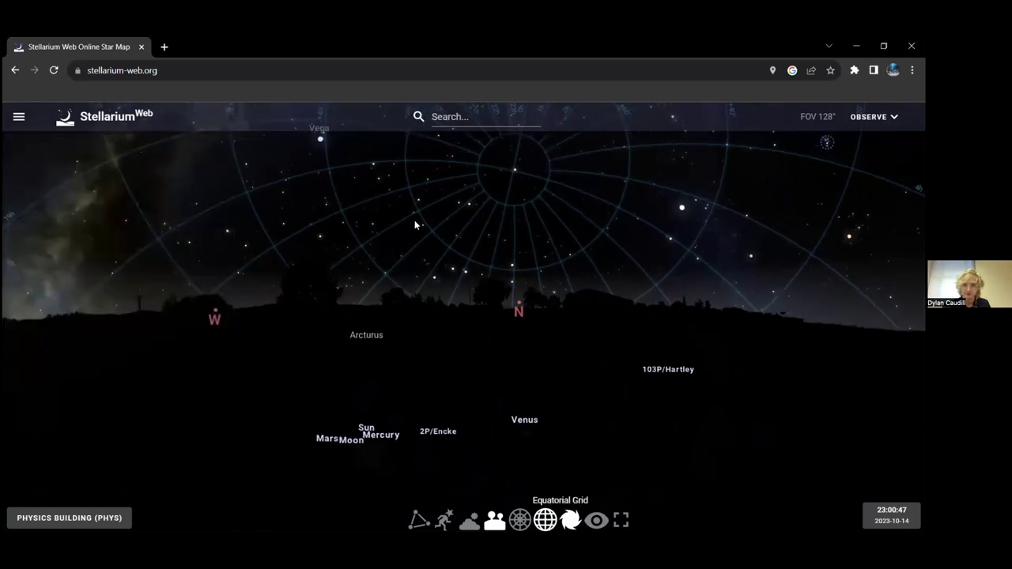
key("e")
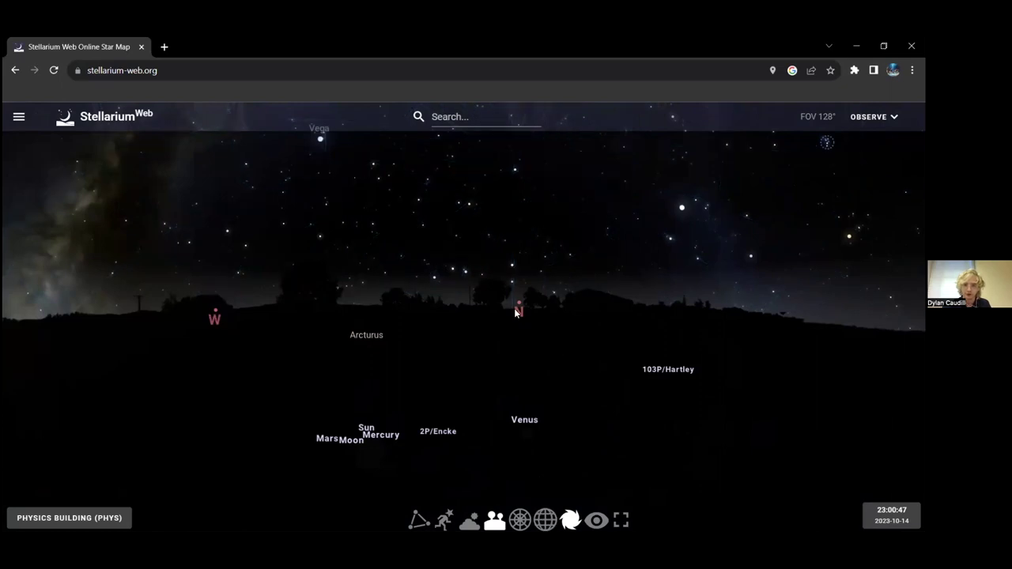
- Look up from the northern horizon to Messier 31, and view the details of the Pleiades in the eastern sky
key("Right")
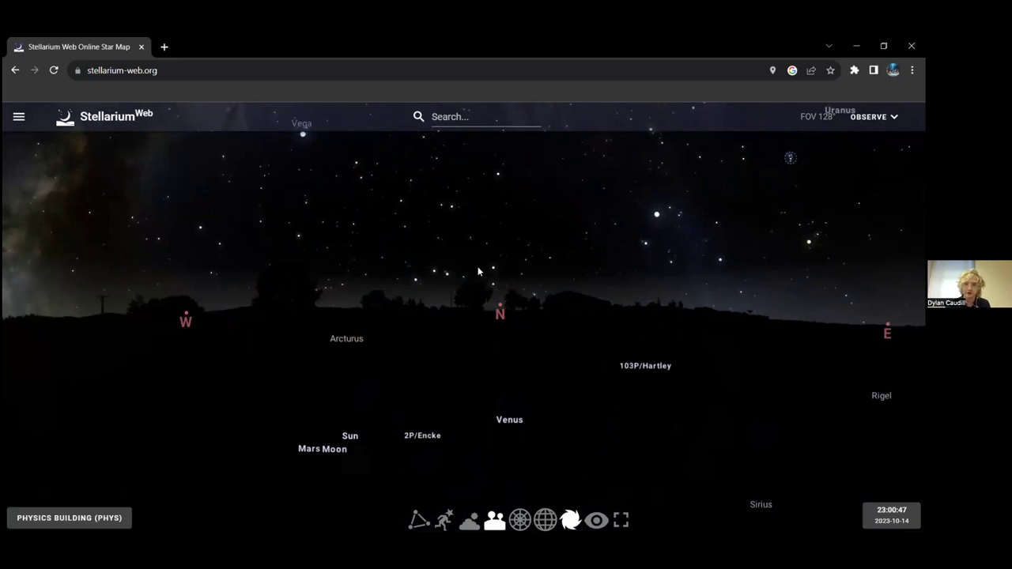
key("Up")
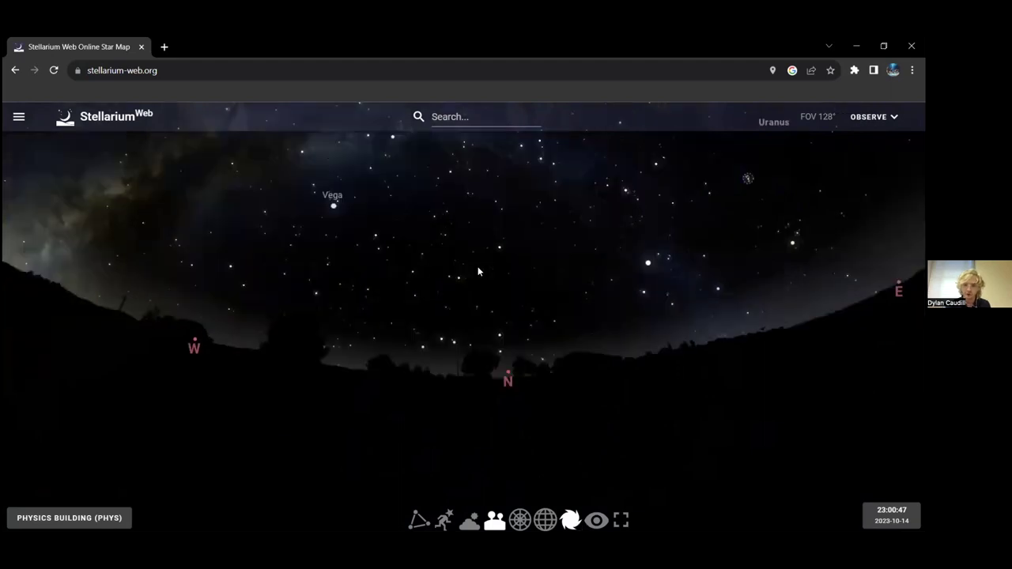
key("Up")
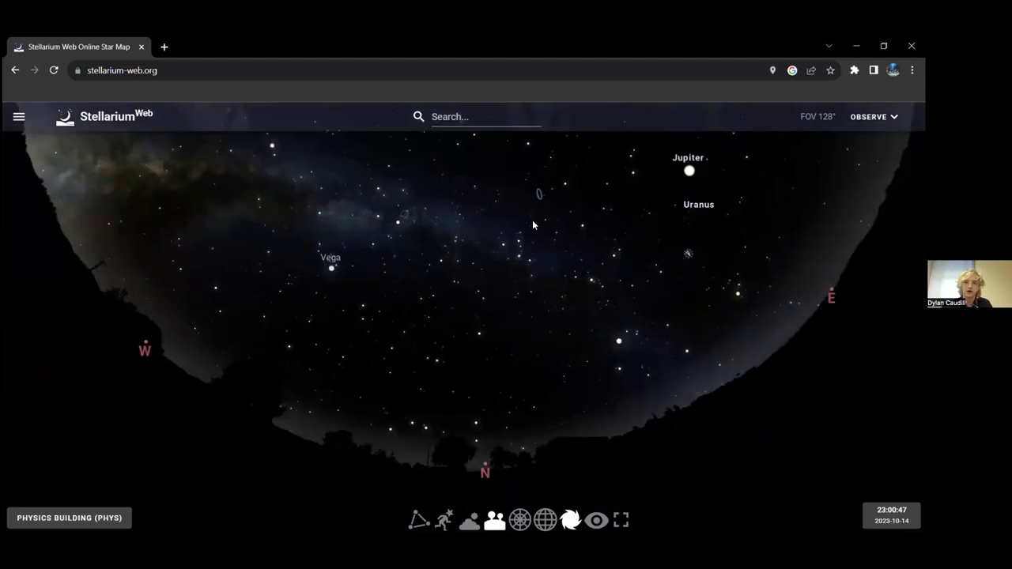
key("Up")
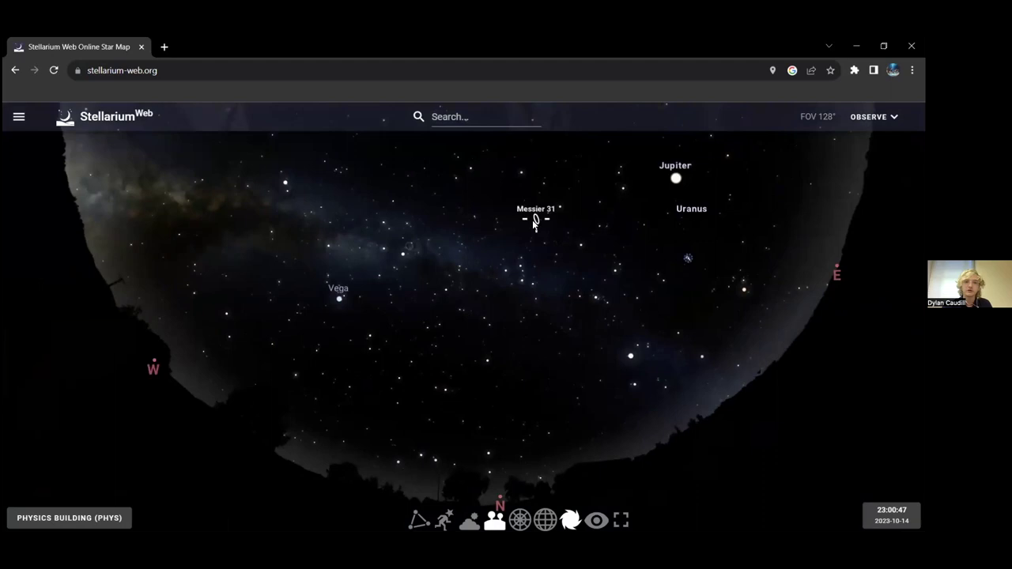
key("d")
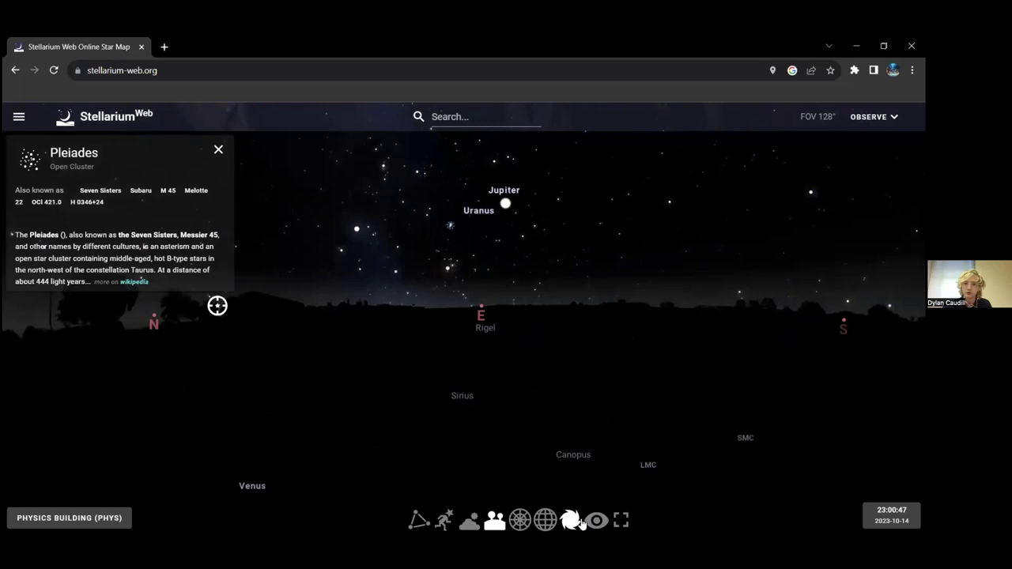
- Hide the deep-sky objects and toggle night mode
left_click(581, 524)
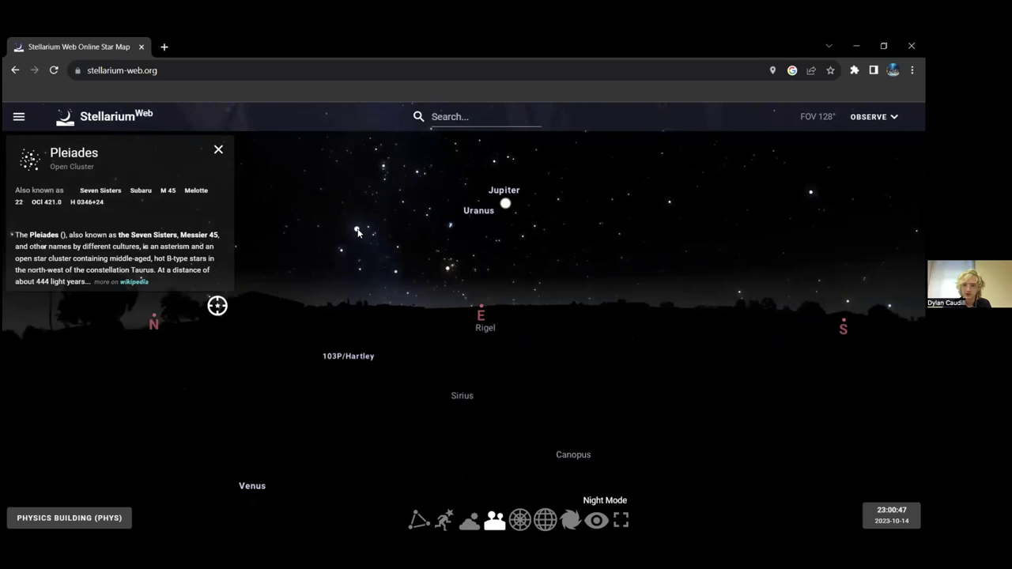
left_click(597, 521)
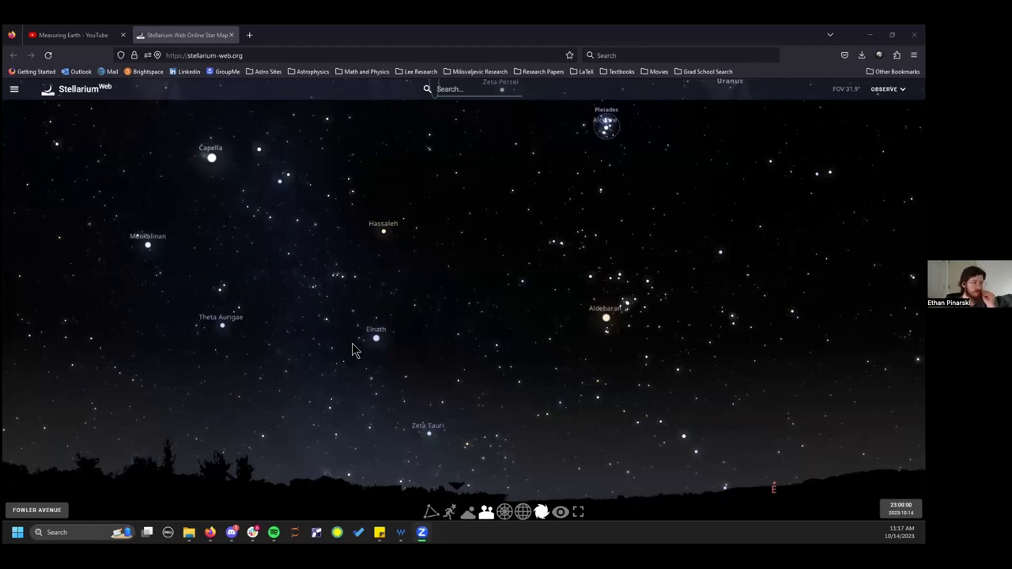
- Open the observing location settings, examine the map around Lafayette and shift the location pin slightly within West Lafayette
left_click(37, 515)
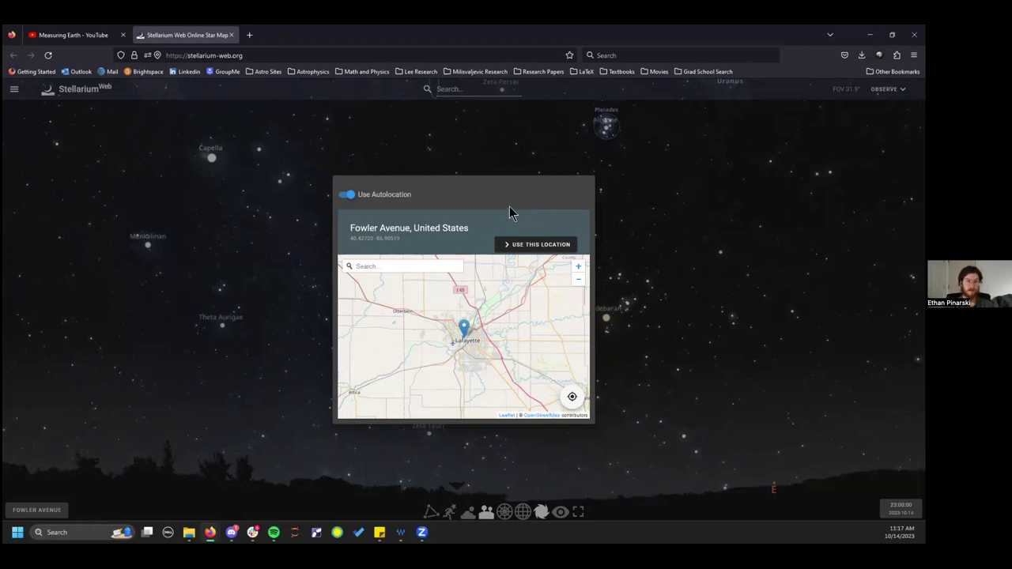
left_click(385, 266)
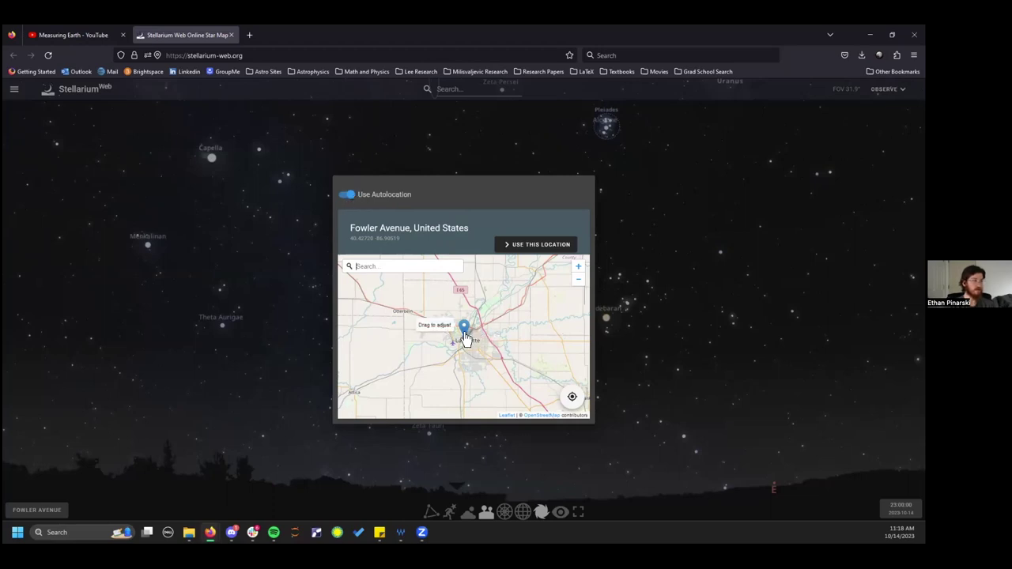
scroll(465, 336, "up", 3)
scroll(466, 378, "down", 1)
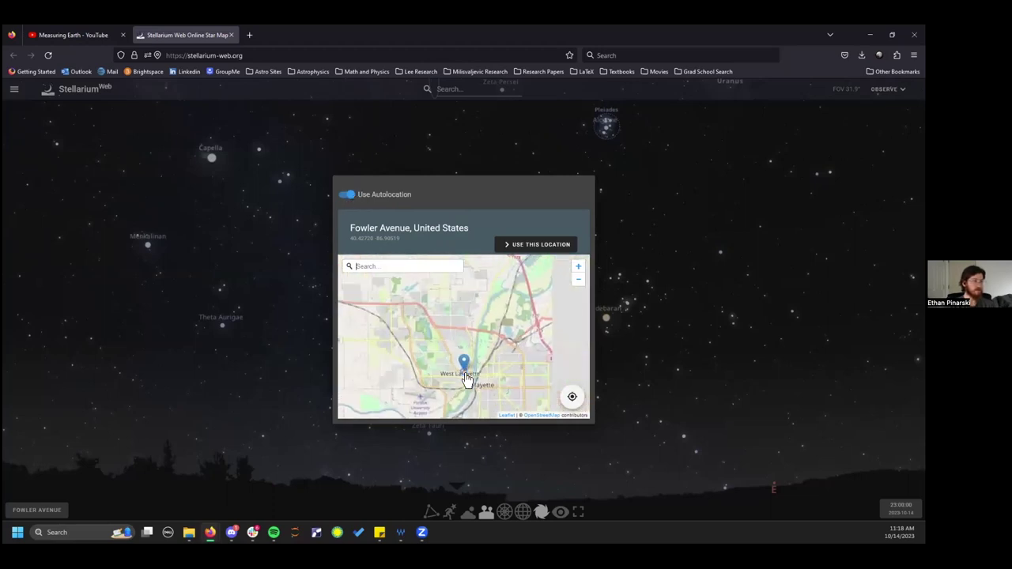
mouse_move(498, 362)
left_mouse_down()
mouse_move(499, 297)
mouse_move(496, 329)
left_mouse_up()
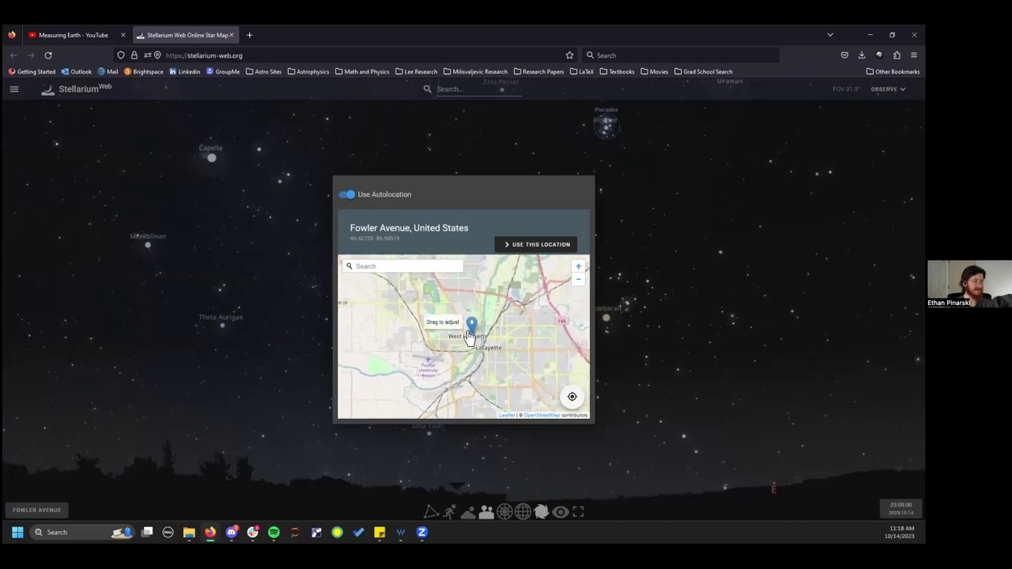
scroll(470, 334, "down", 3)
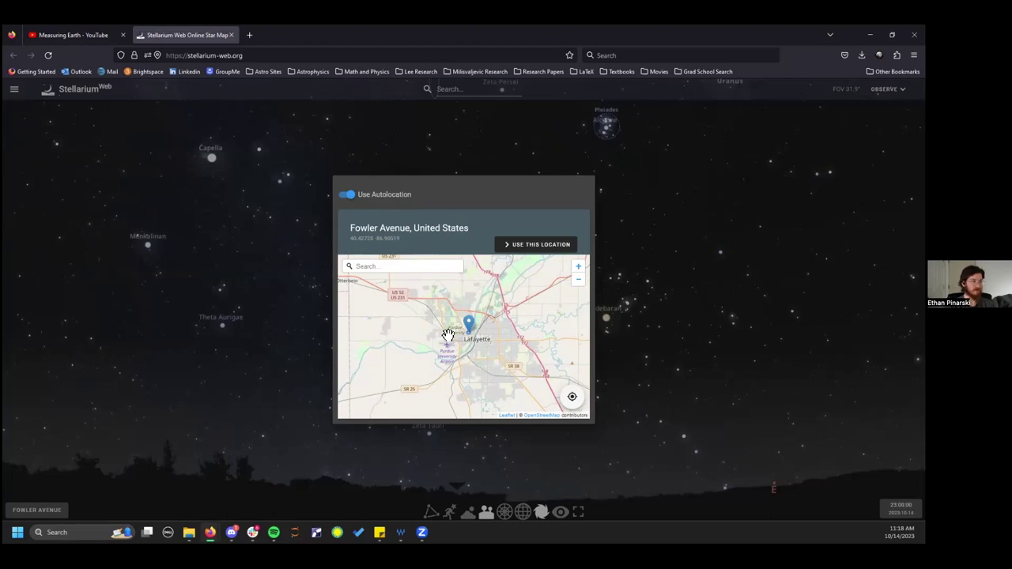
scroll(447, 334, "up", 2)
scroll(522, 339, "up", 1)
mouse_move(504, 357)
left_mouse_down()
mouse_move(492, 368)
mouse_move(484, 353)
left_mouse_up()
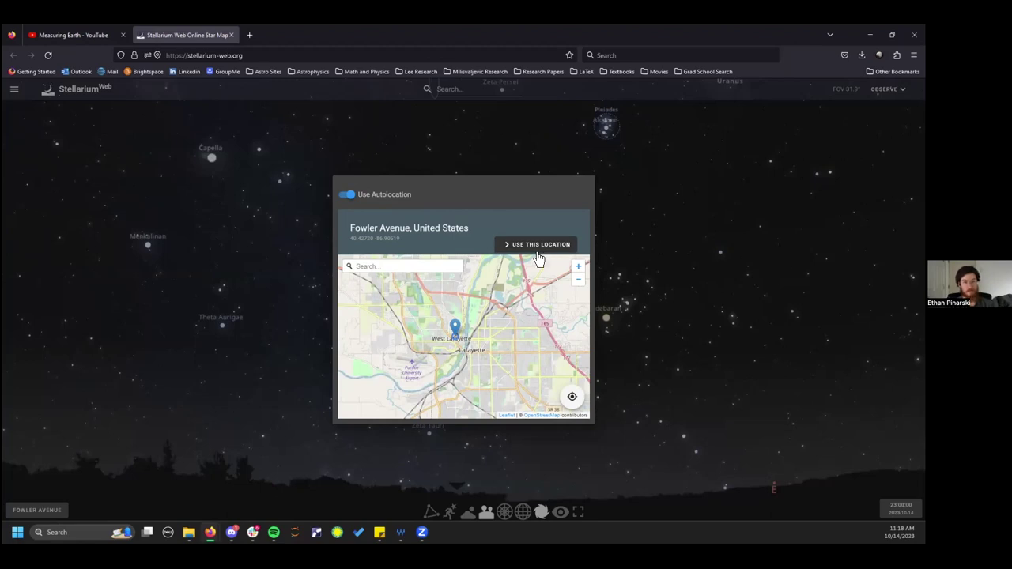
left_click(375, 265)
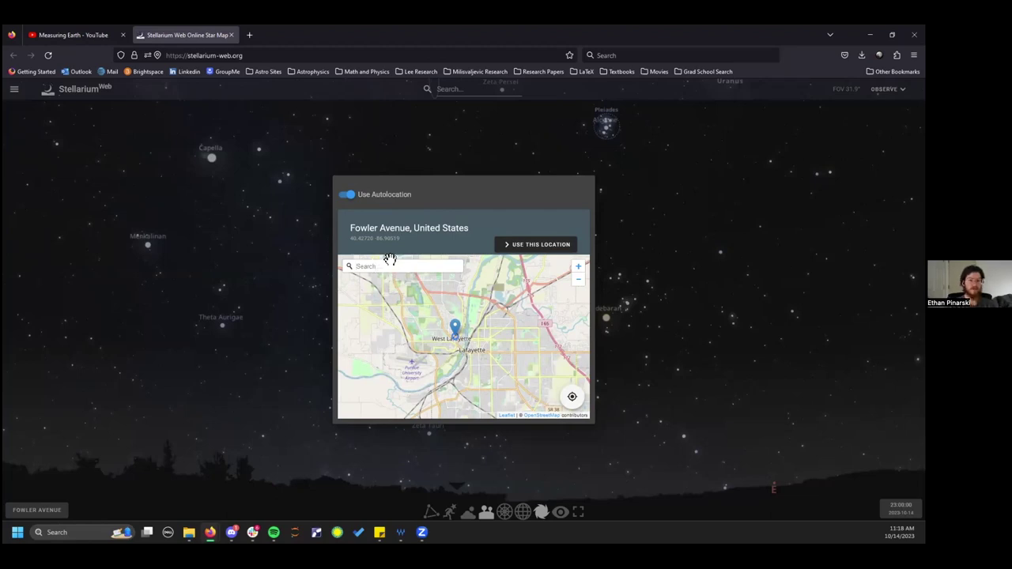
mouse_move(455, 332)
left_mouse_down()
mouse_move(459, 310)
mouse_move(444, 321)
mouse_move(456, 328)
left_mouse_up()
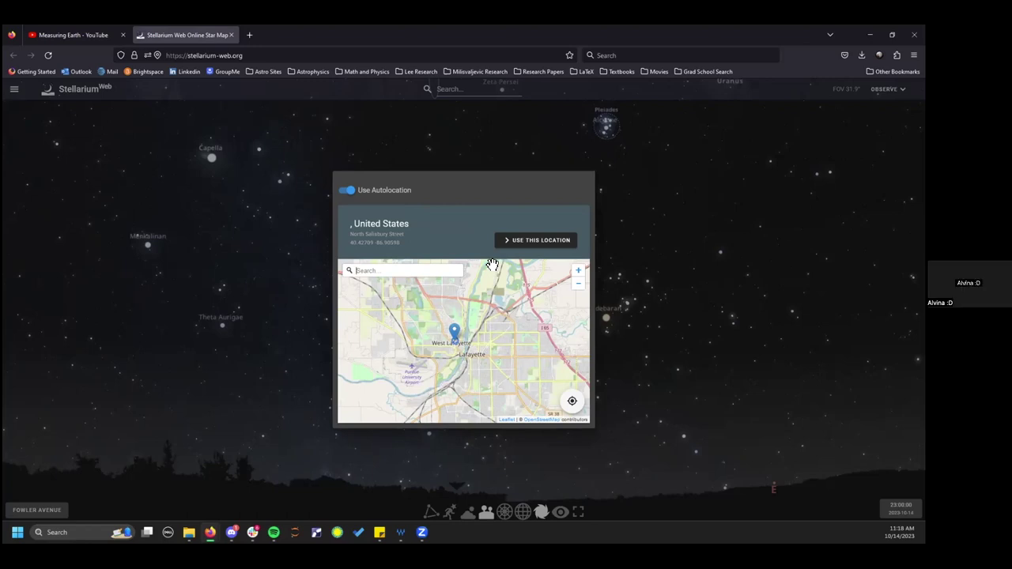
- Search for London, England, check it on the map and use it as the observing location
type("don")
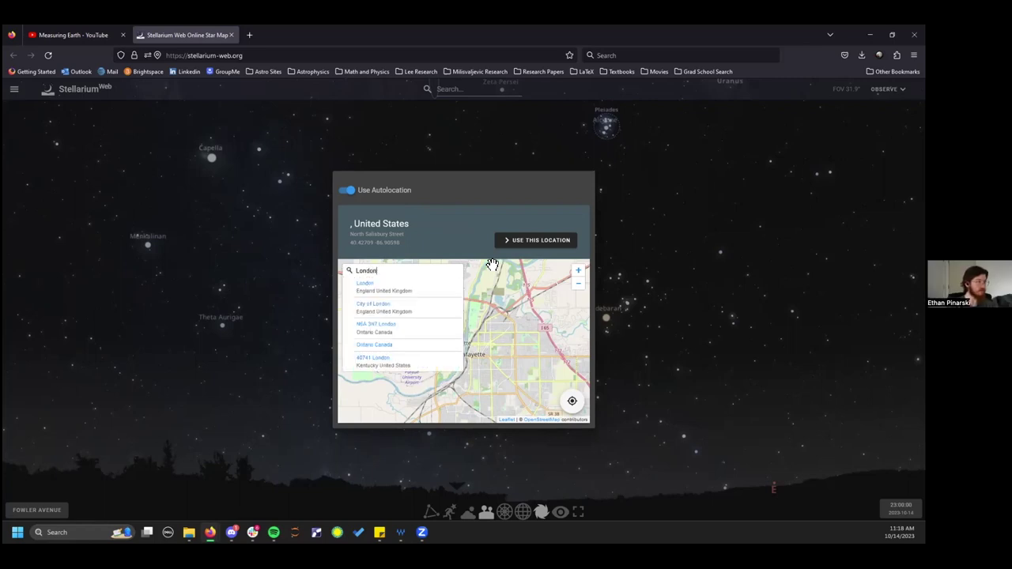
left_click(411, 287)
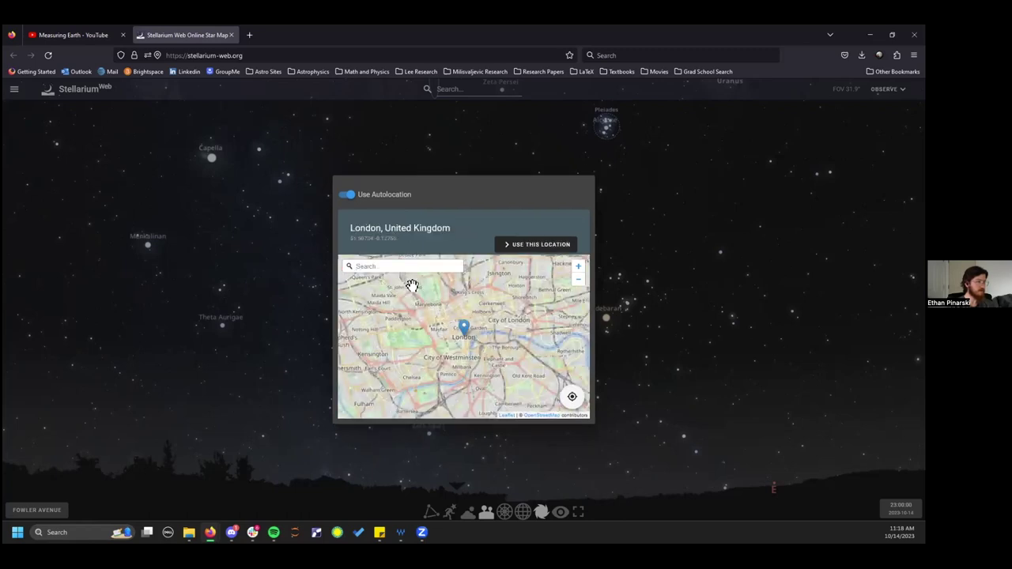
scroll(470, 334, "down", 2)
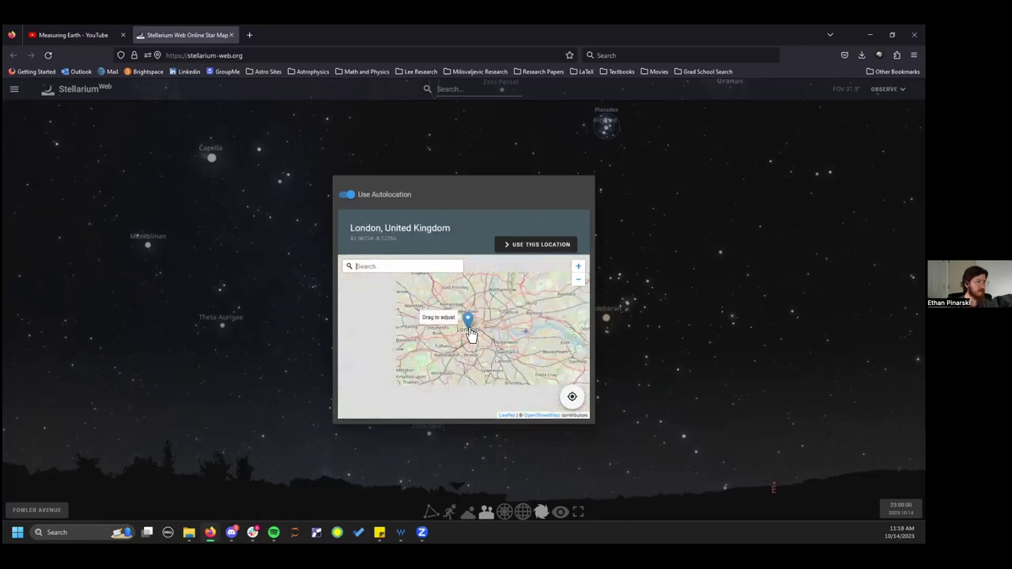
scroll(470, 334, "up", 2)
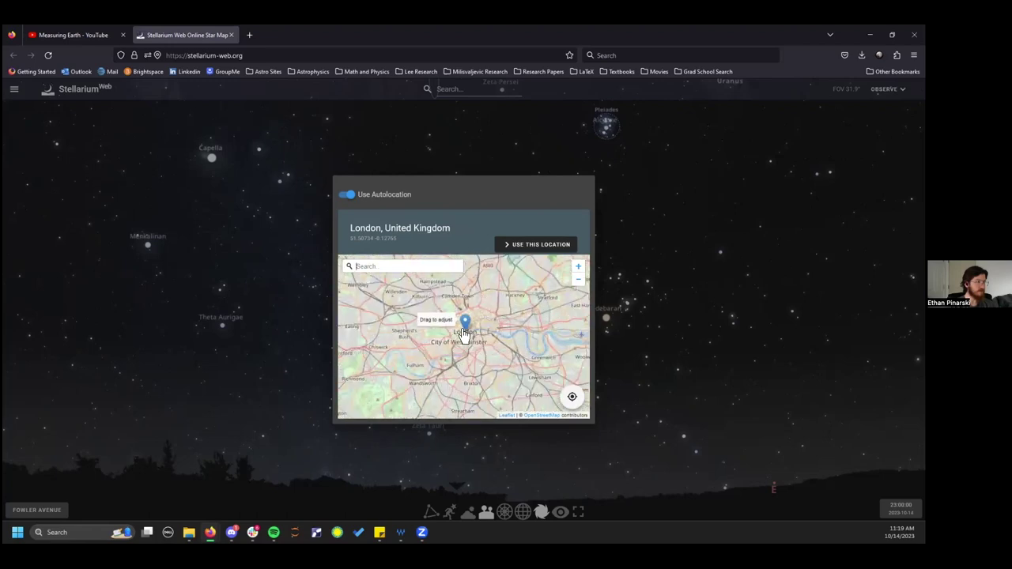
left_click_drag(496, 351, 491, 340)
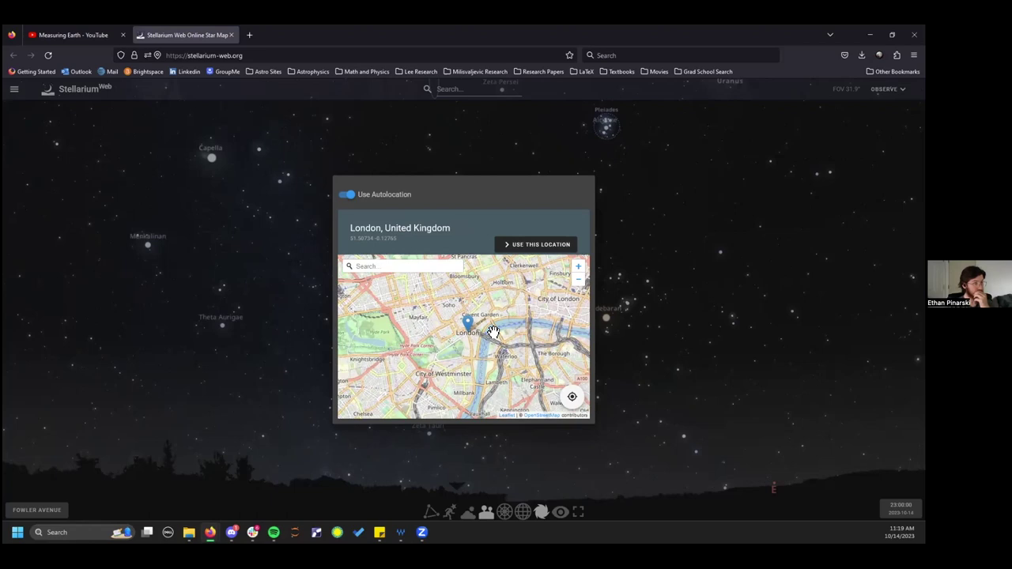
left_click(542, 247)
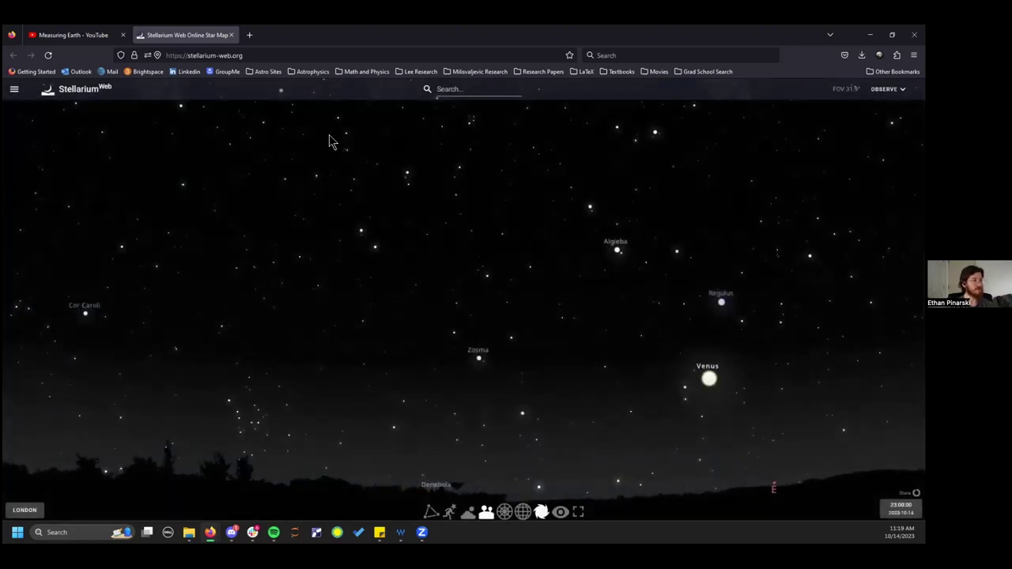
- Set the observing location to West Lafayette, Indiana, United States
left_click(36, 511)
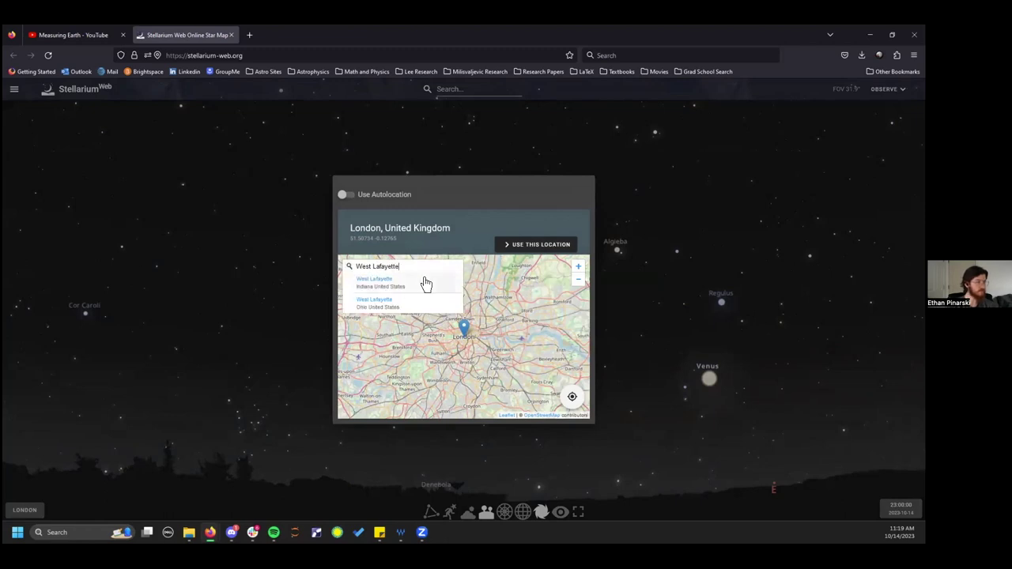
left_click(417, 281)
left_click(534, 246)
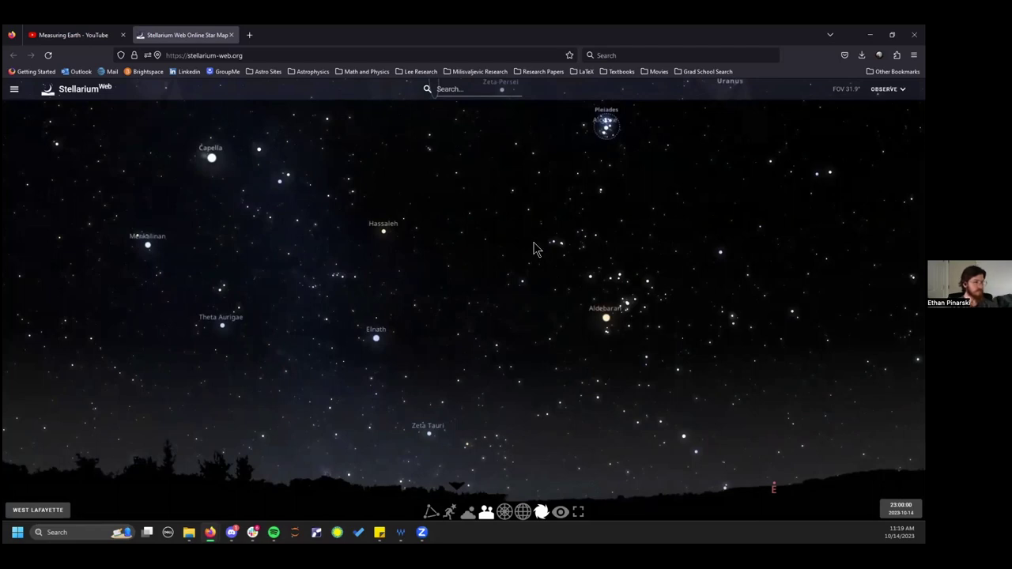
- Look around the eastern sky above the horizon near Elnath and Aldebaran
left_click_drag(485, 305, 487, 277)
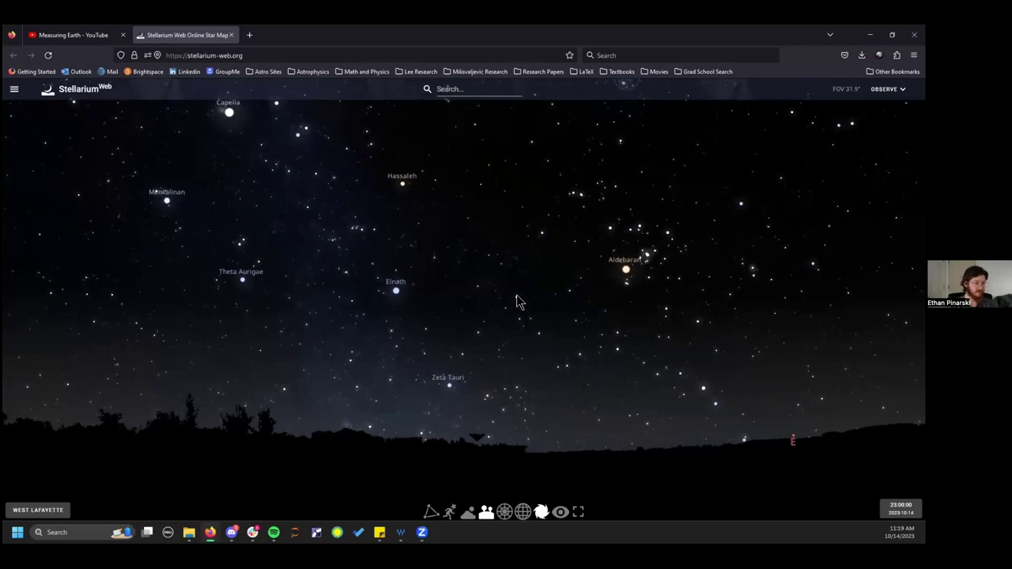
left_click_drag(429, 306, 480, 316)
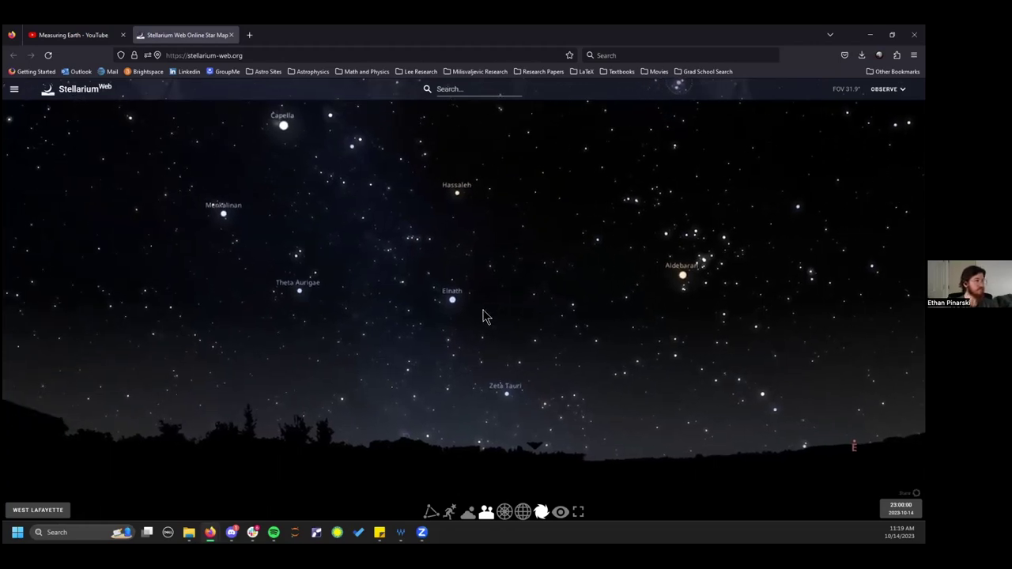
left_click_drag(477, 318, 473, 319)
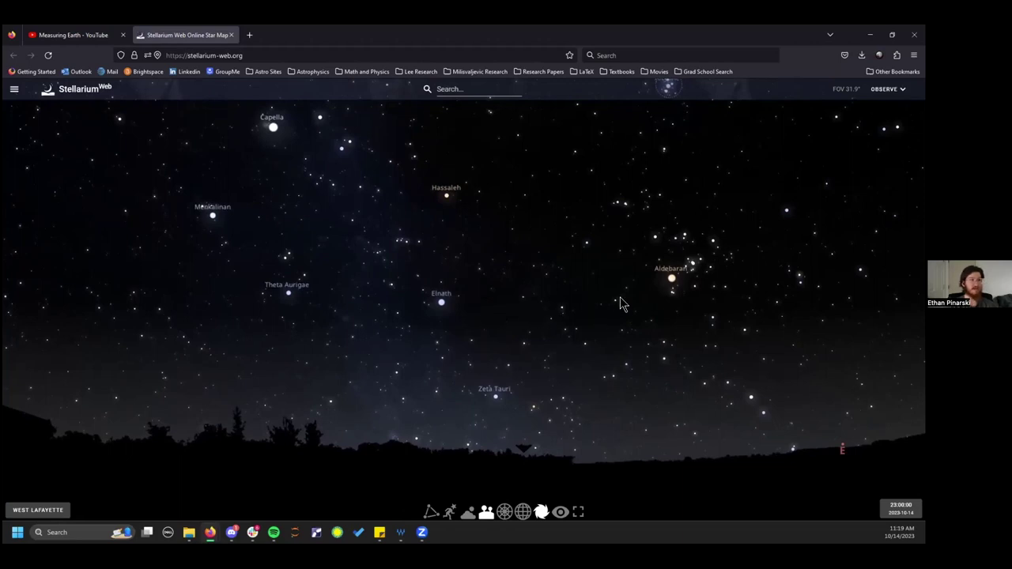
left_click_drag(479, 296, 578, 309)
left_click_drag(669, 294, 441, 300)
left_click_drag(737, 290, 774, 293)
left_click_drag(367, 304, 599, 296)
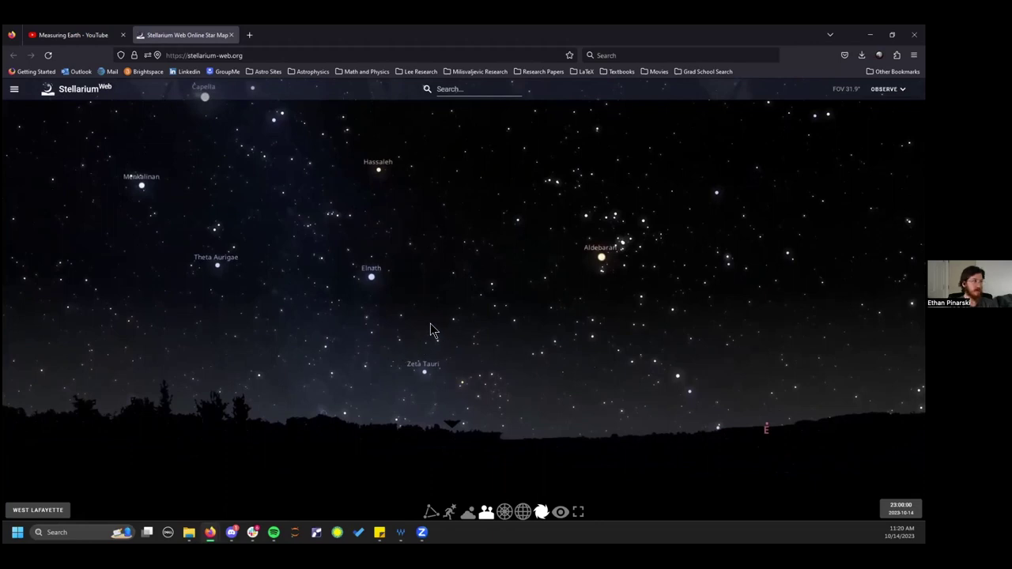
left_click_drag(425, 235, 452, 235)
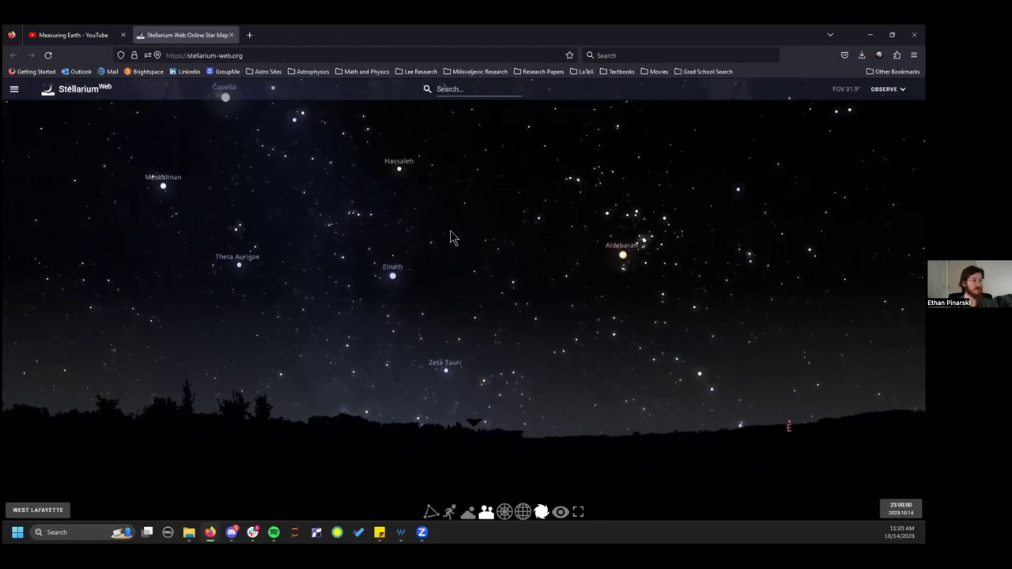
- Search for Andromeda and select the Andromeda Nebula galaxy
left_click(457, 88)
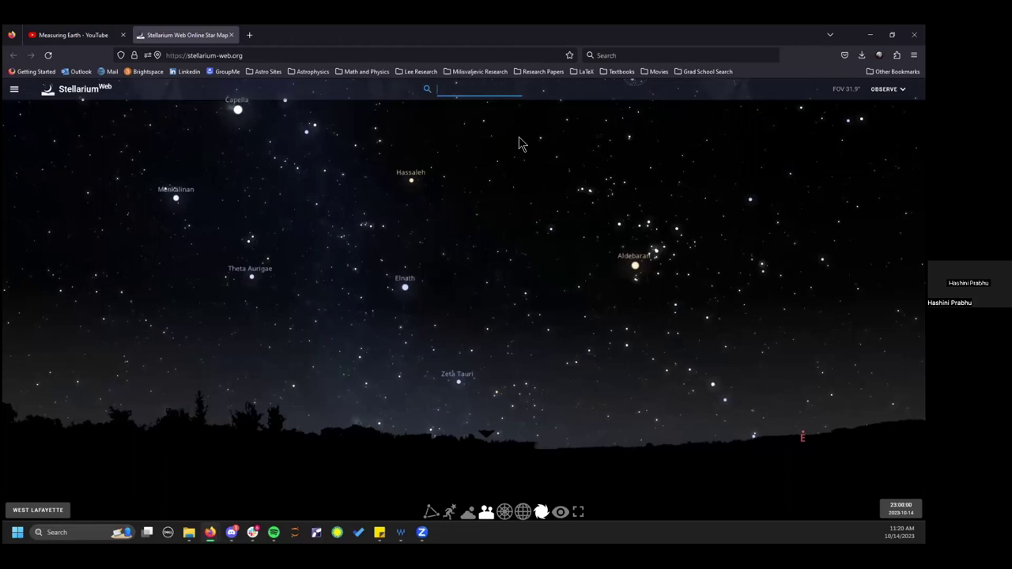
type("An")
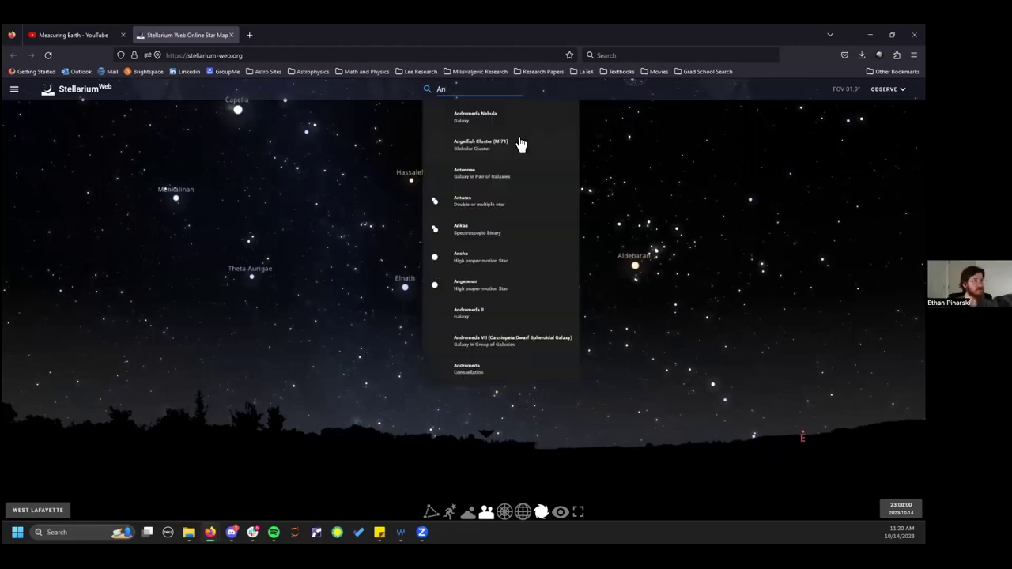
type("dromeda")
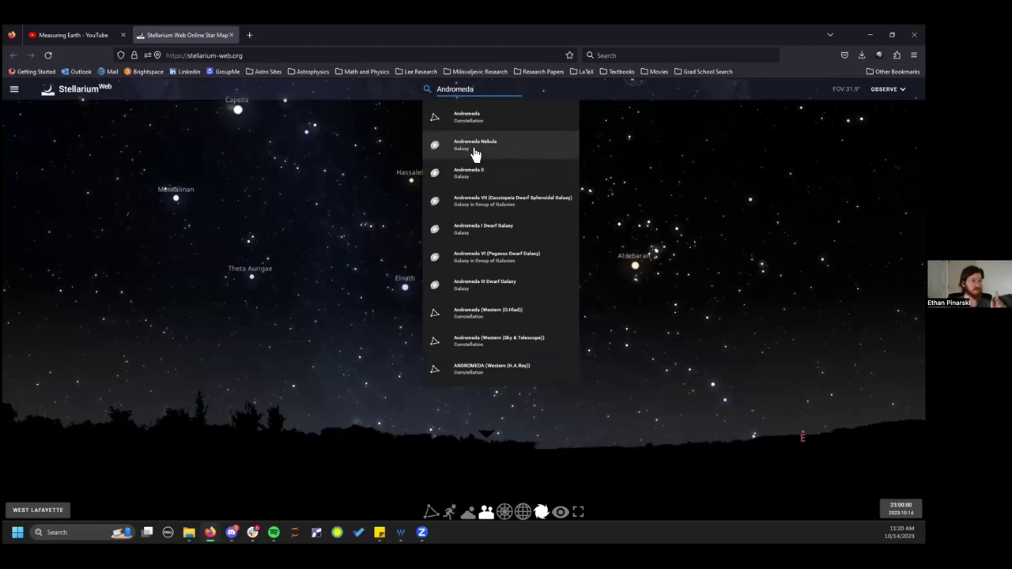
left_click(491, 151)
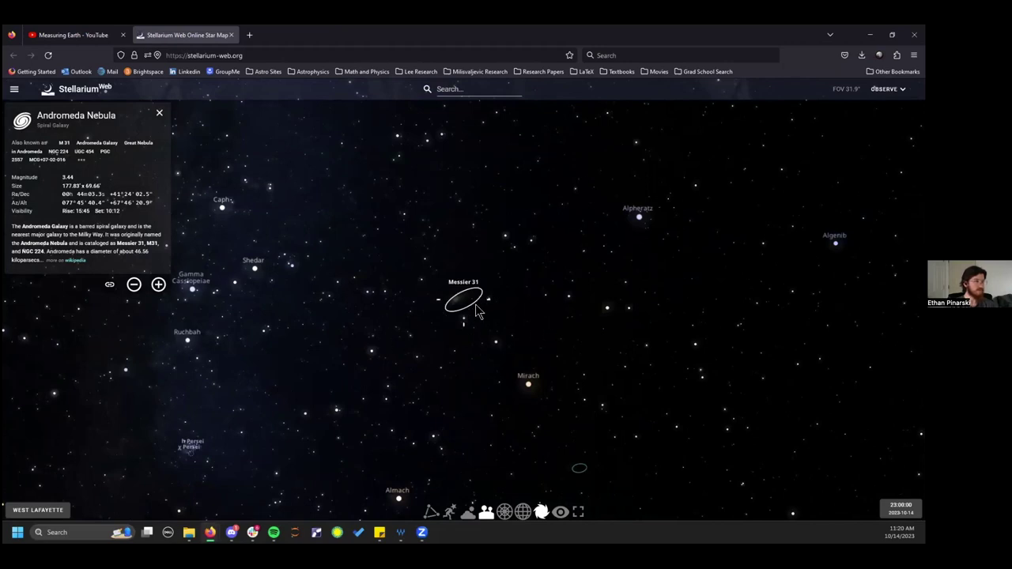
- Magnify the Andromeda galaxy to a field of view of about 4° to examine its shape and companion galaxies
scroll(464, 307, "up", 3)
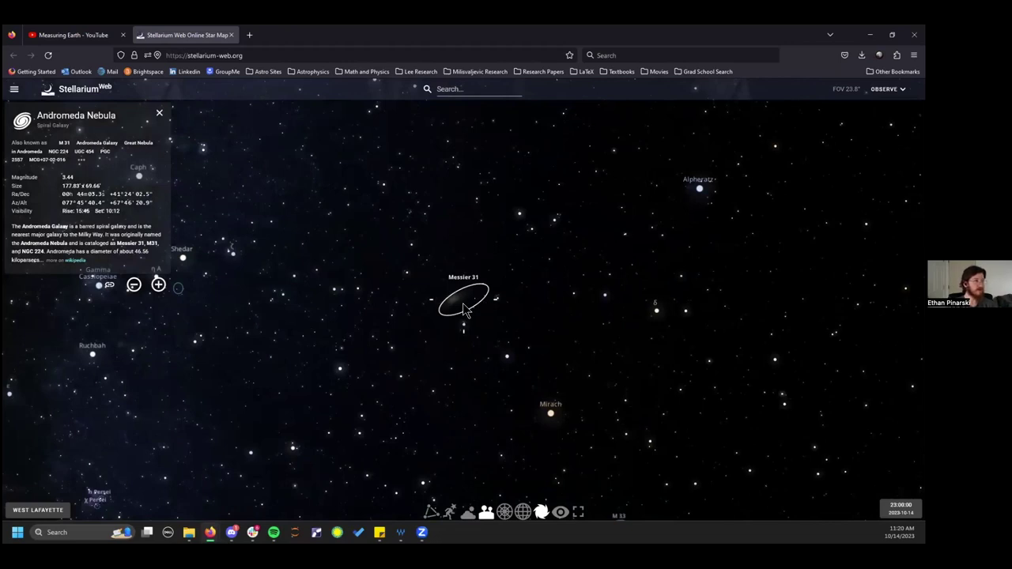
scroll(466, 310, "up", 2)
scroll(462, 310, "up", 6)
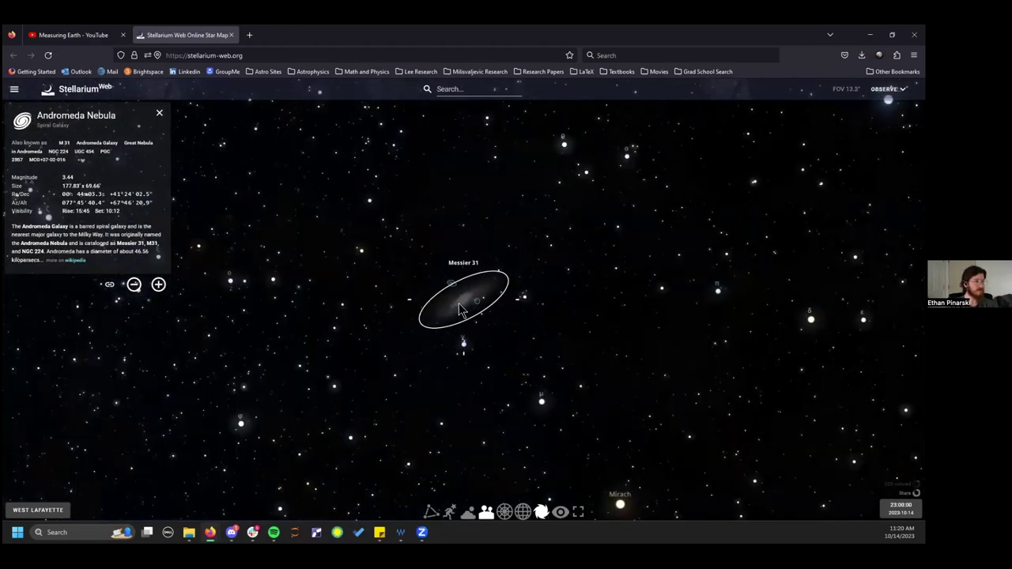
scroll(459, 303, "up", 3)
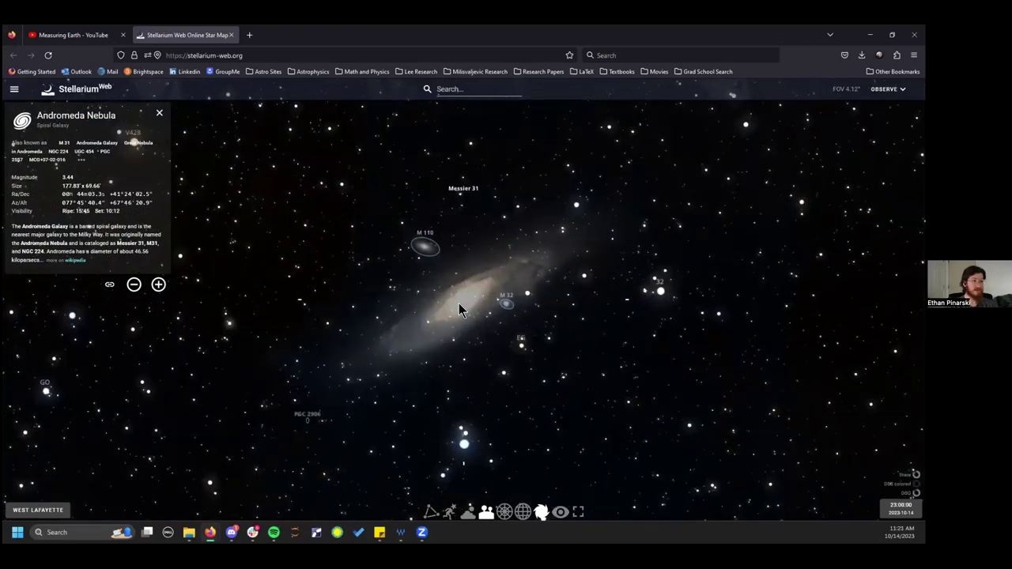
- Magnify the Andromeda galaxy to a field of view of about 1.7° to examine its bright core, M 110 and M 32
scroll(458, 303, "up", 3)
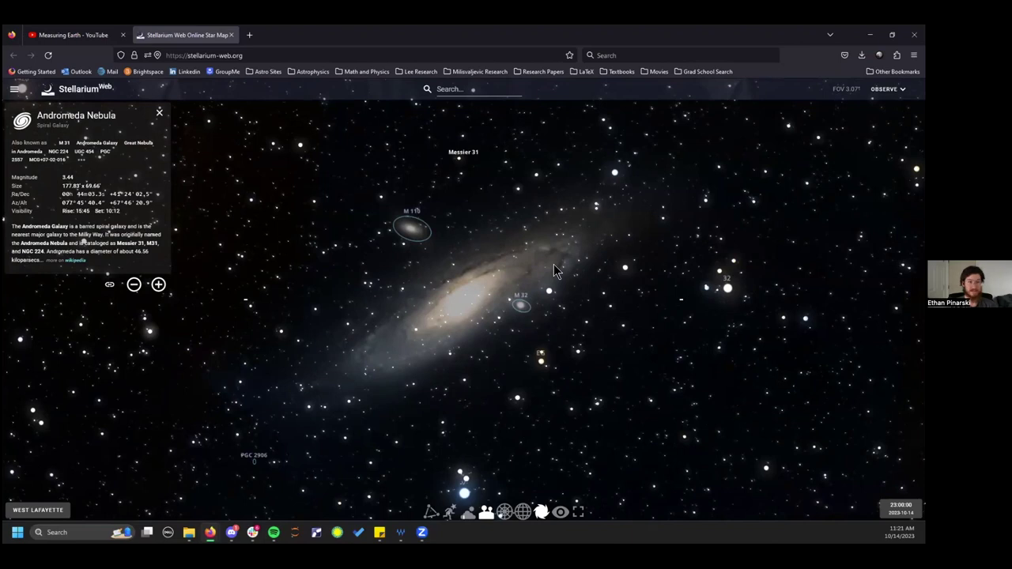
scroll(463, 290, "up", 2)
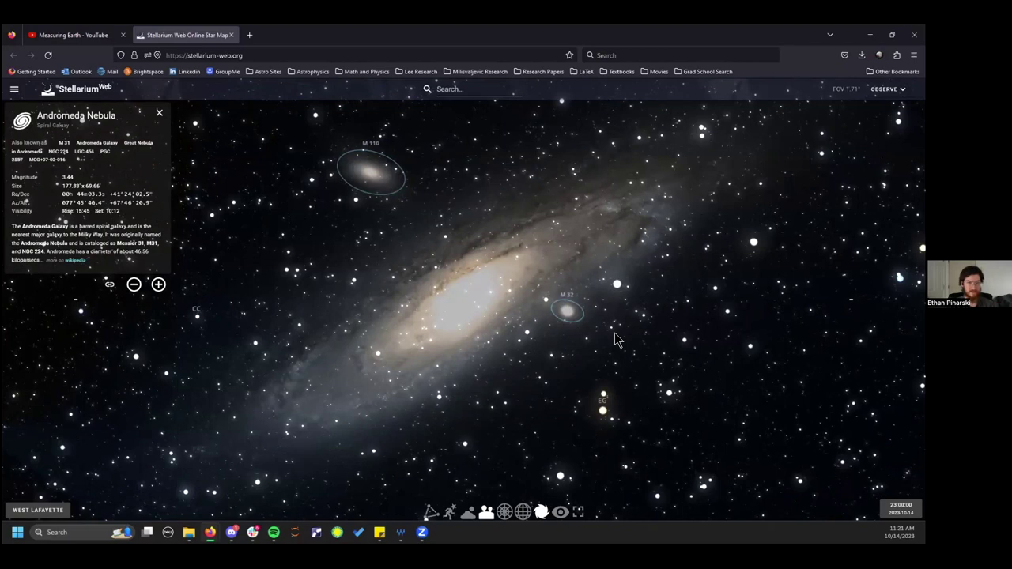
scroll(503, 311, "down", 3)
scroll(477, 317, "up", 3)
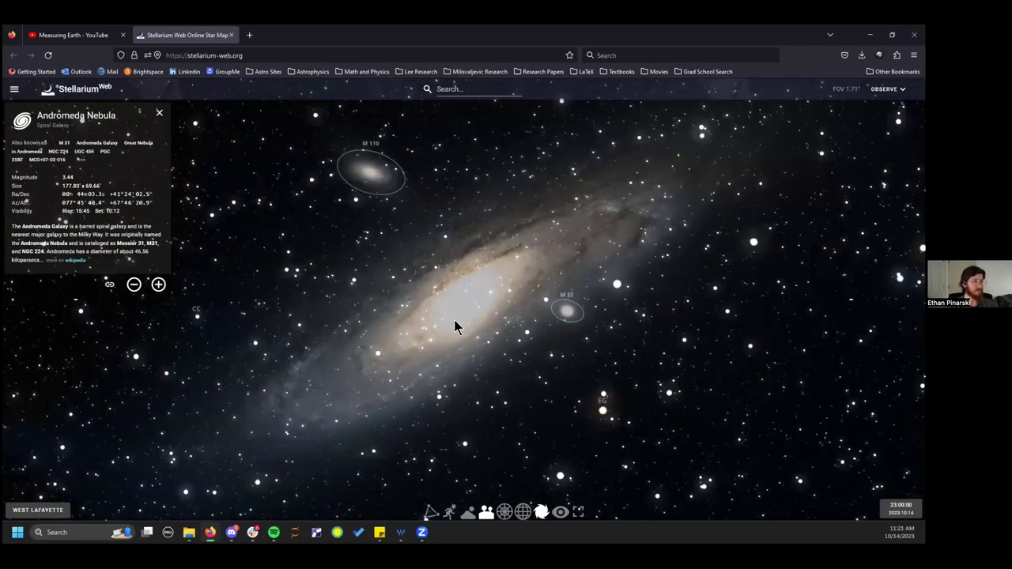
left_click_drag(486, 280, 468, 305)
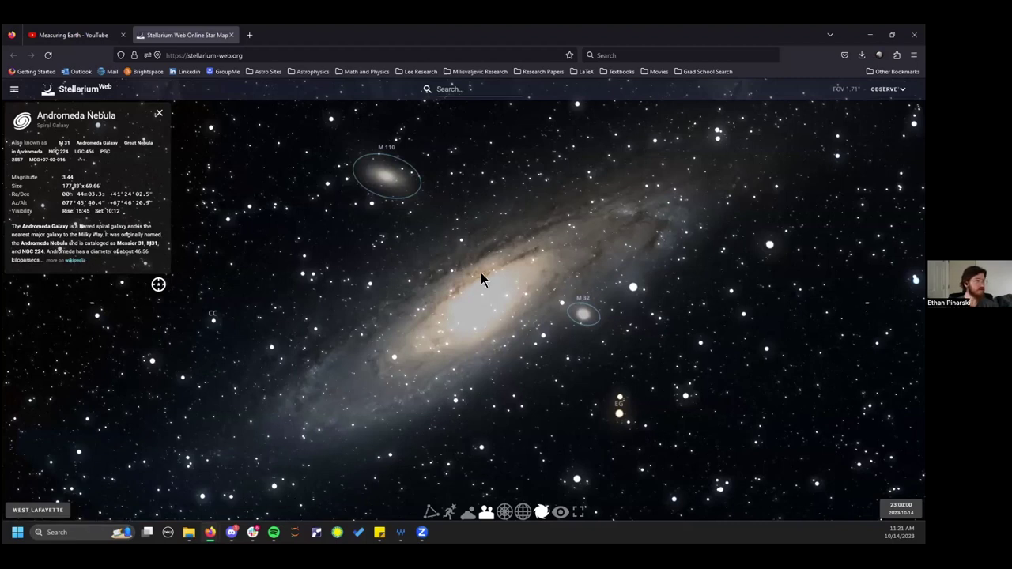
- Move from the Andromeda galaxy to its satellite galaxy Caldwell 18, select it and magnify it to about 0.3°
scroll(484, 274, "down", 2)
scroll(487, 276, "down", 5)
scroll(488, 276, "up", 4)
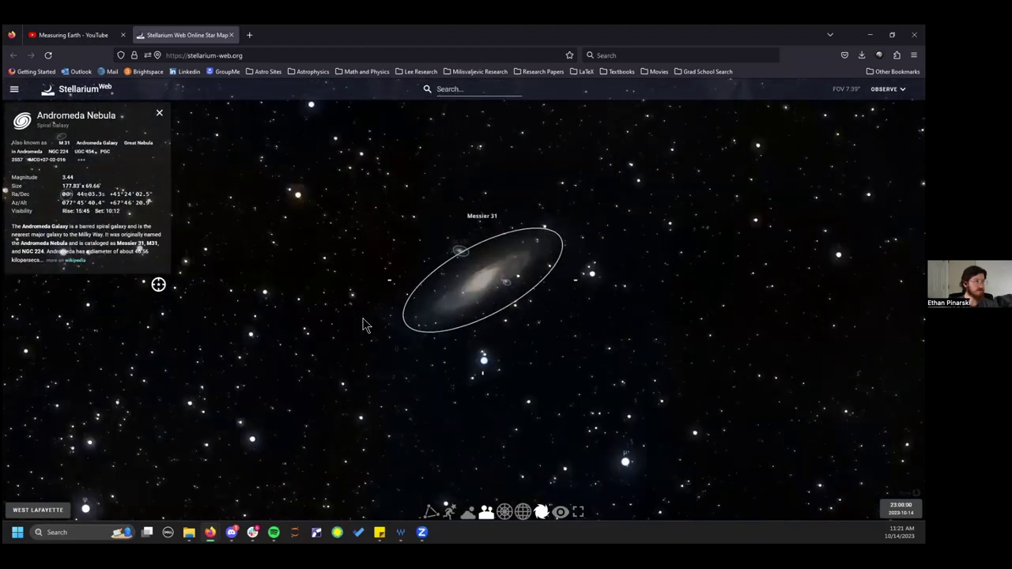
key("Left")
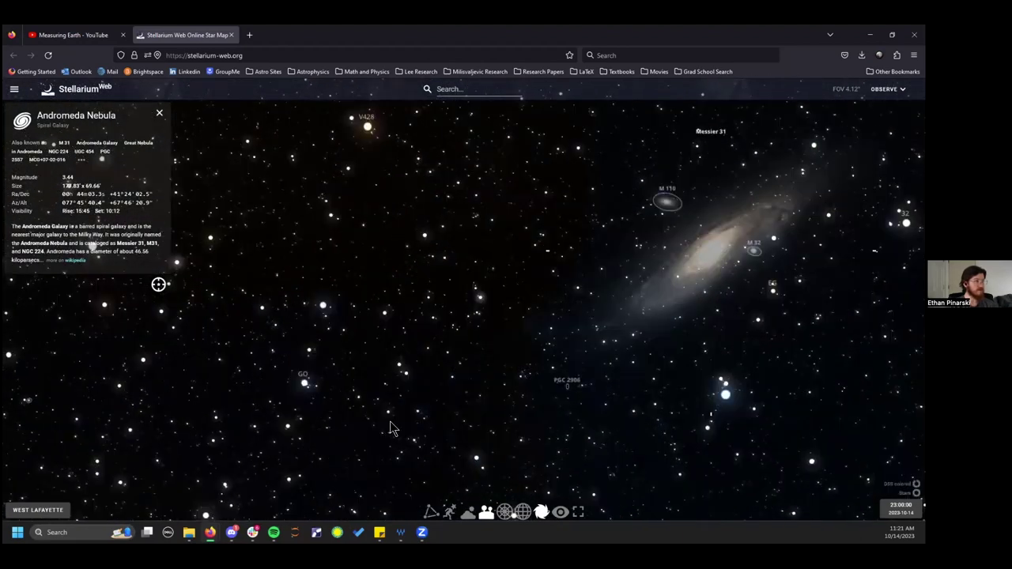
key("Up")
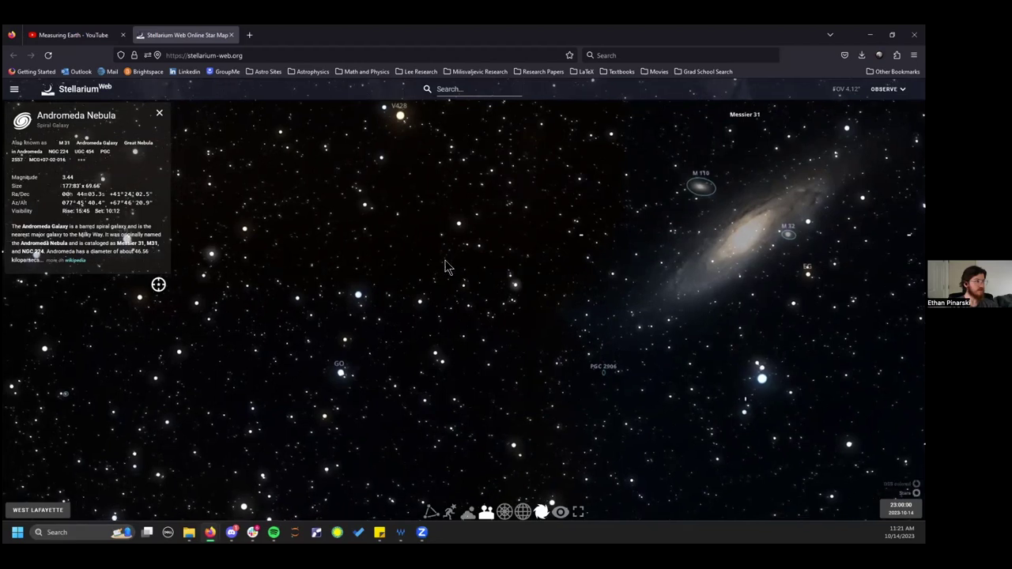
key("Down")
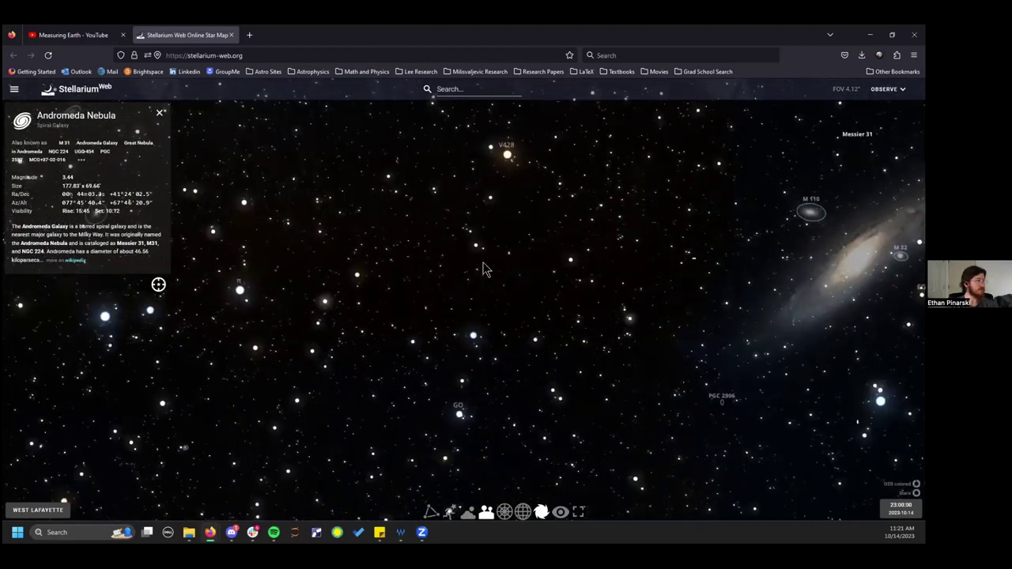
key("Left")
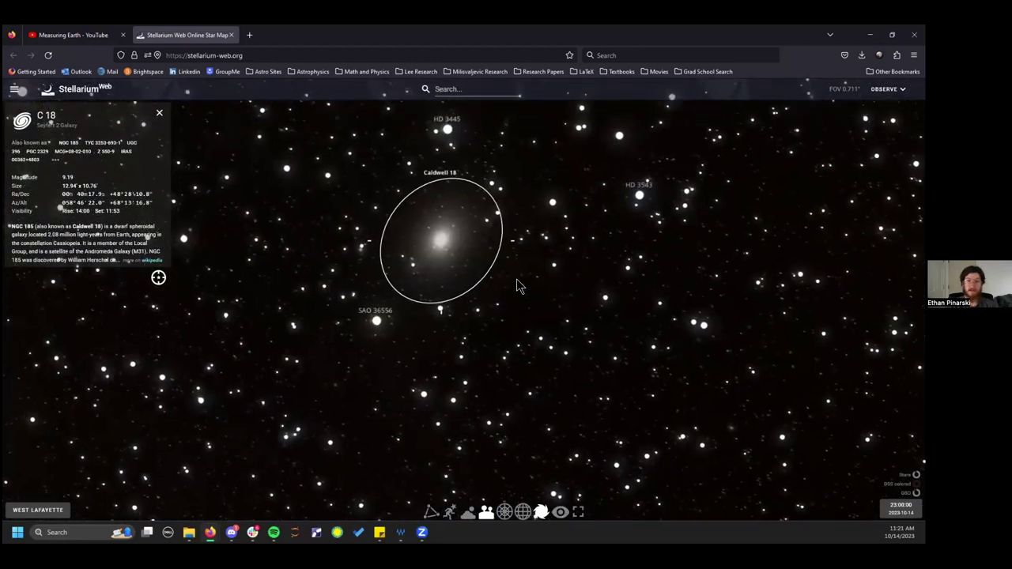
scroll(532, 279, "up", 2)
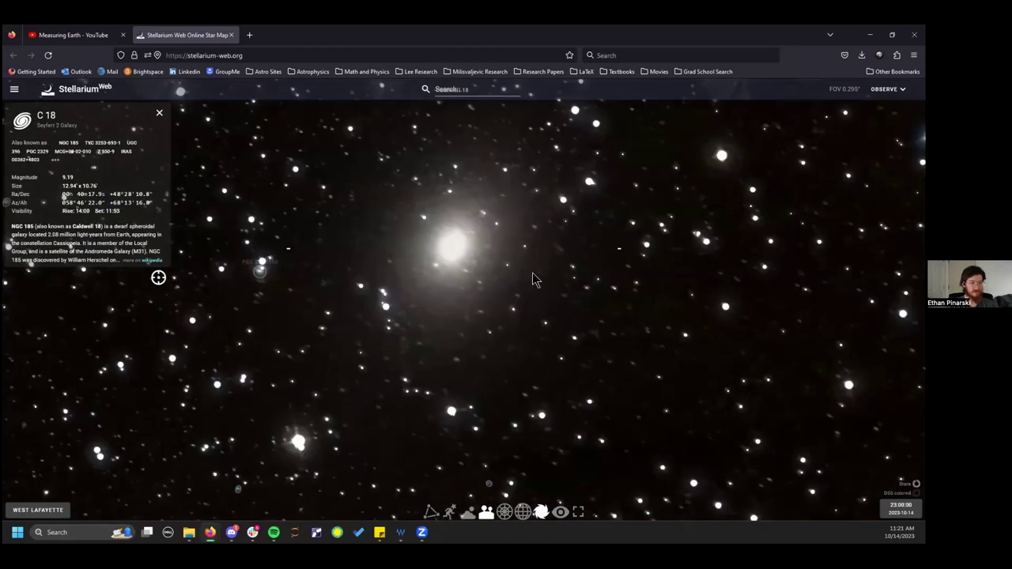
- Widen the field of view to about 24° and bring M 31 near the centre to see its surroundings
scroll(534, 277, "down", 5)
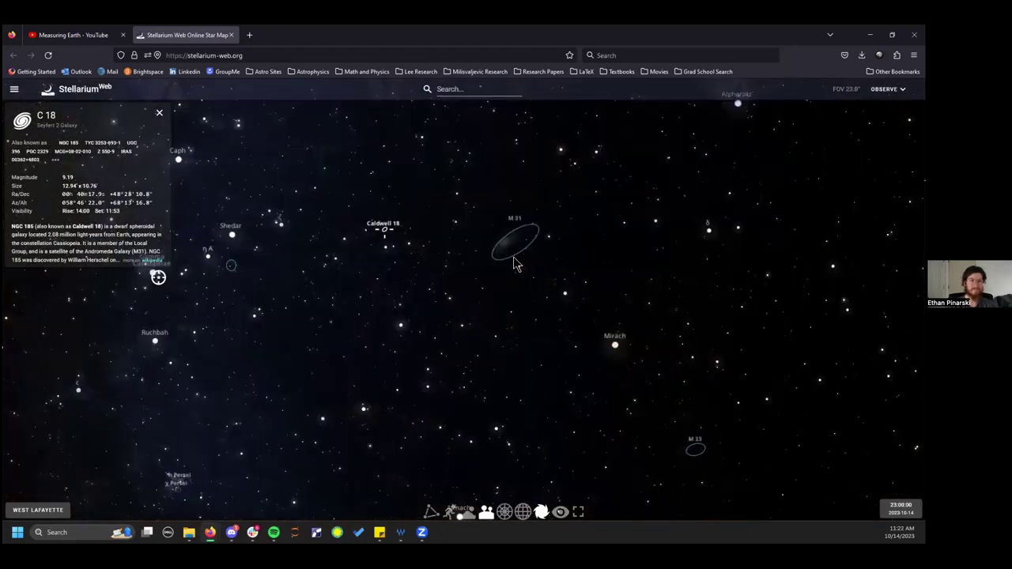
left_click_drag(511, 264, 479, 196)
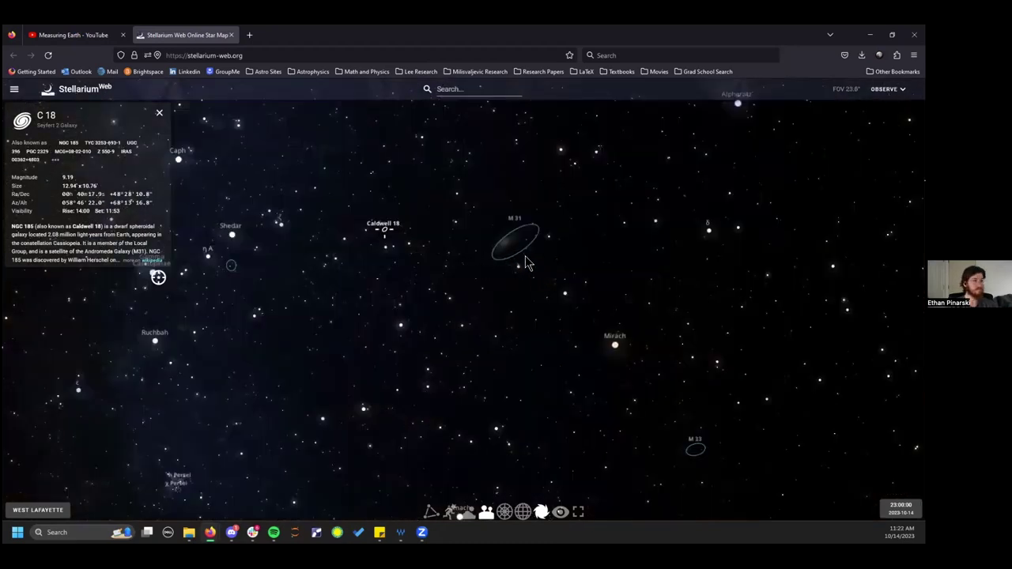
left_click_drag(494, 241, 483, 336)
- Search for Saturn and select the planet
left_click(485, 92)
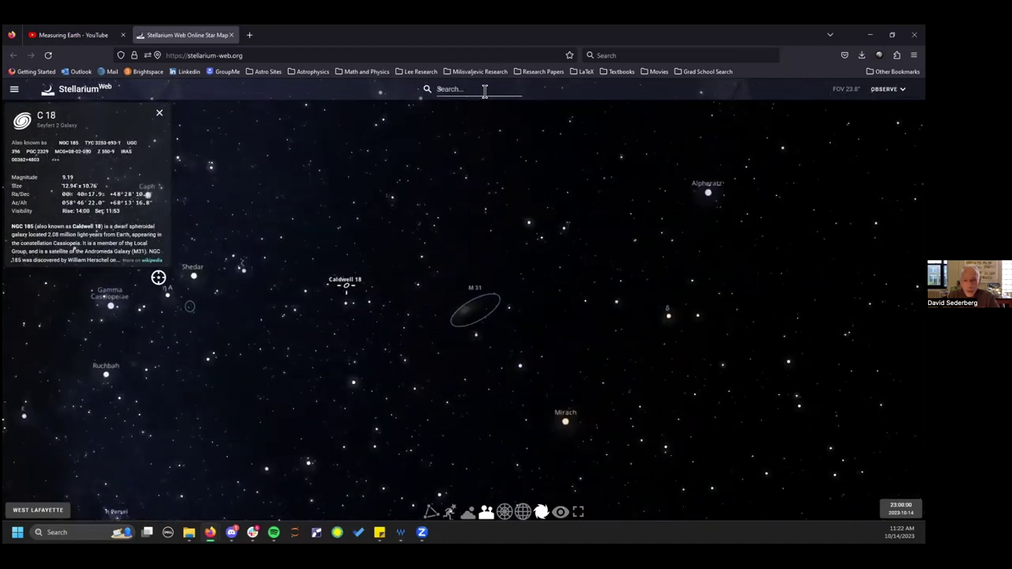
left_click(485, 92)
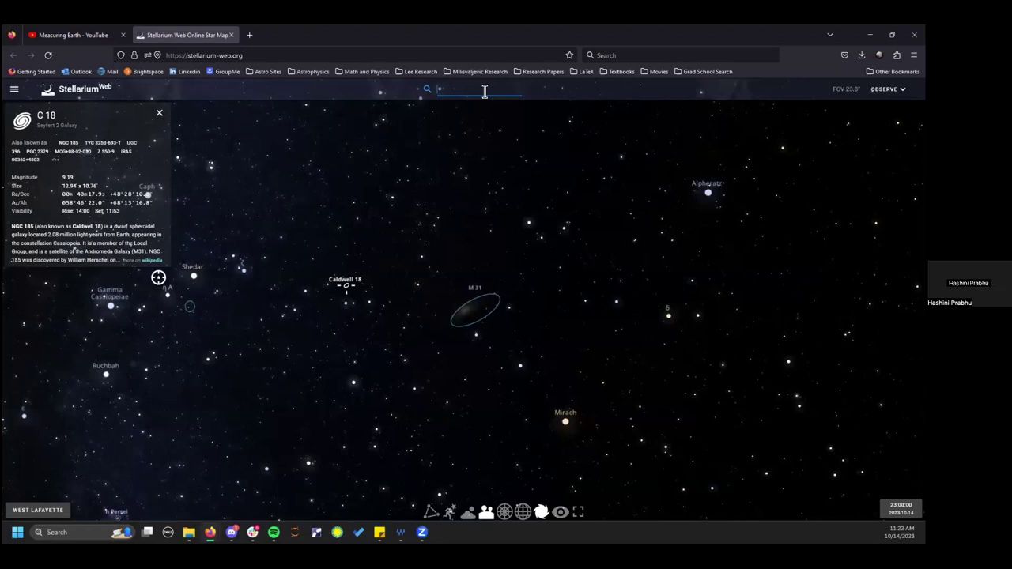
type("Saturjn")
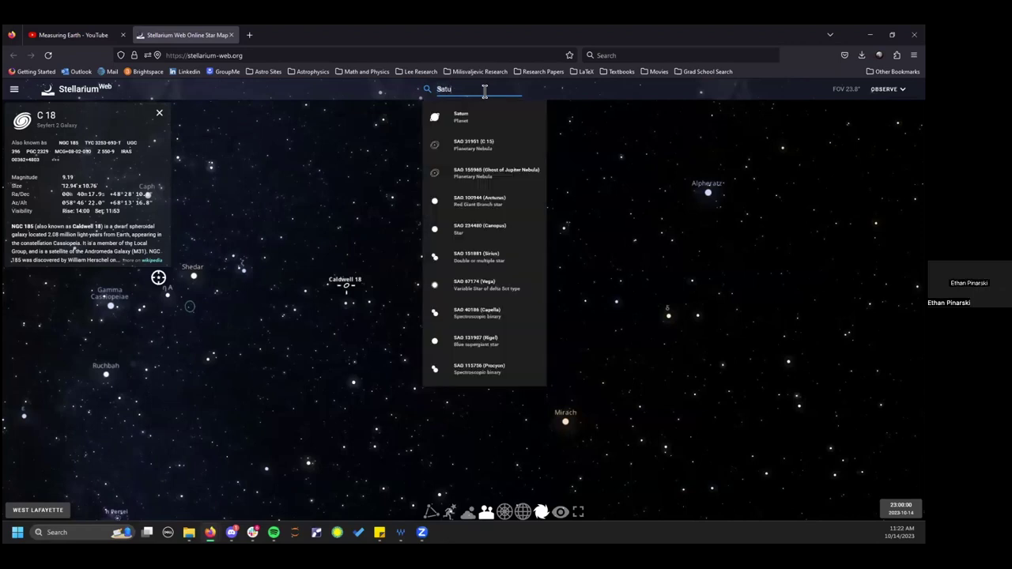
key("BackSpace")
key("BackSpace")
type("n")
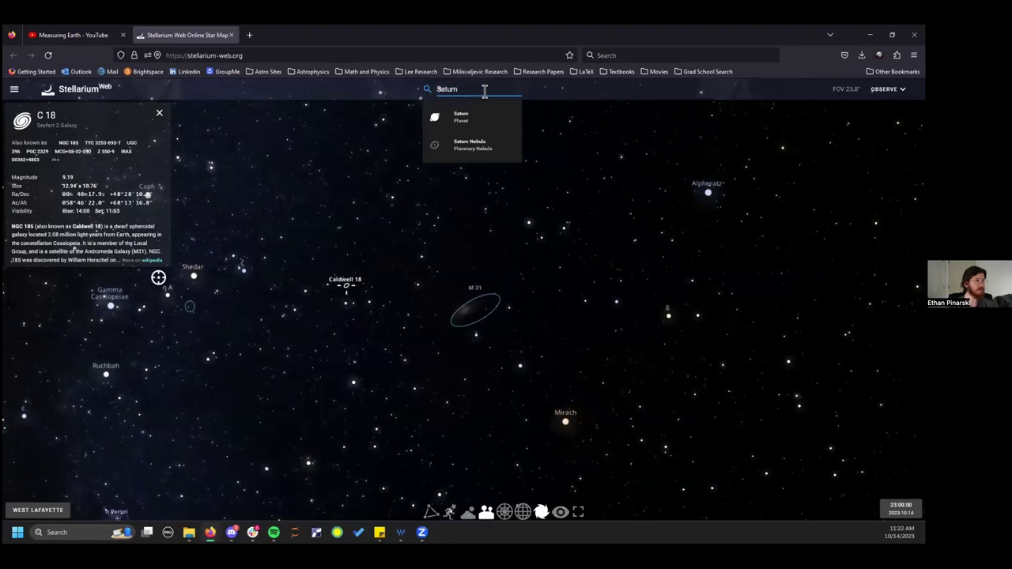
left_click(480, 123)
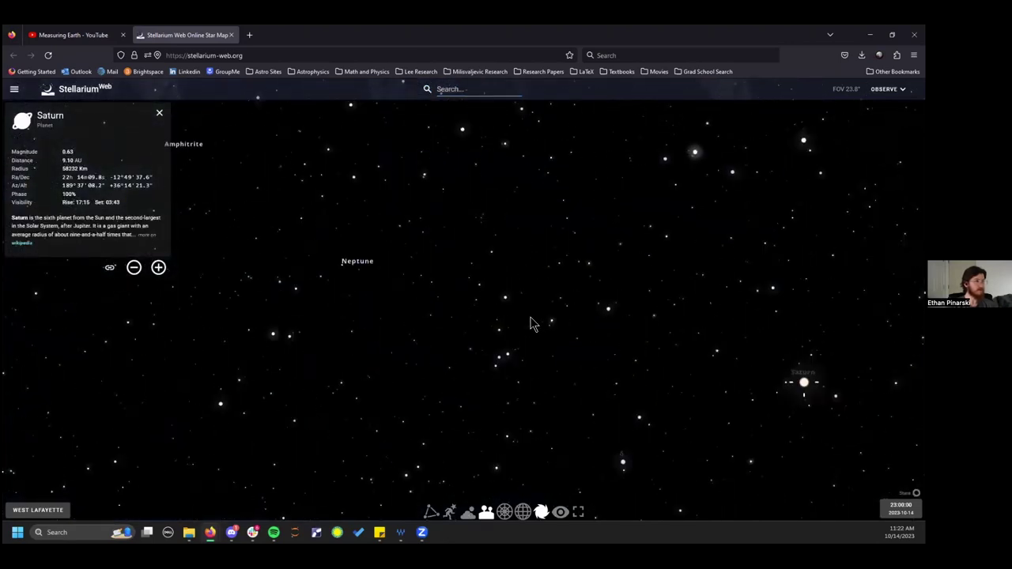
- Widen the view to about 103° to locate Saturn relative to the southern horizon, Jupiter and the Milky Way
left_click_drag(527, 385, 520, 160)
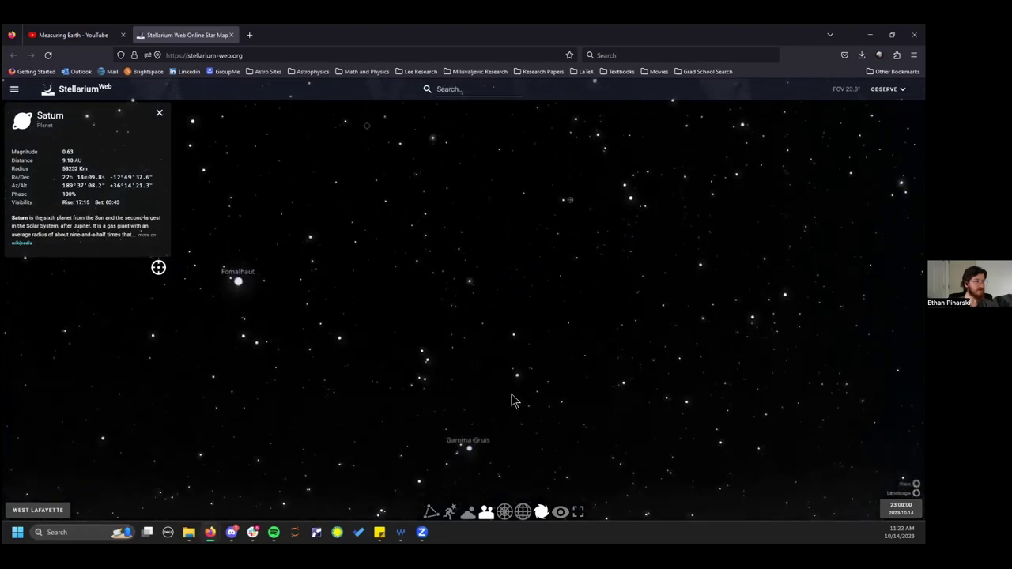
scroll(513, 386, "down", 3)
scroll(512, 385, "down", 3)
scroll(495, 317, "down", 2)
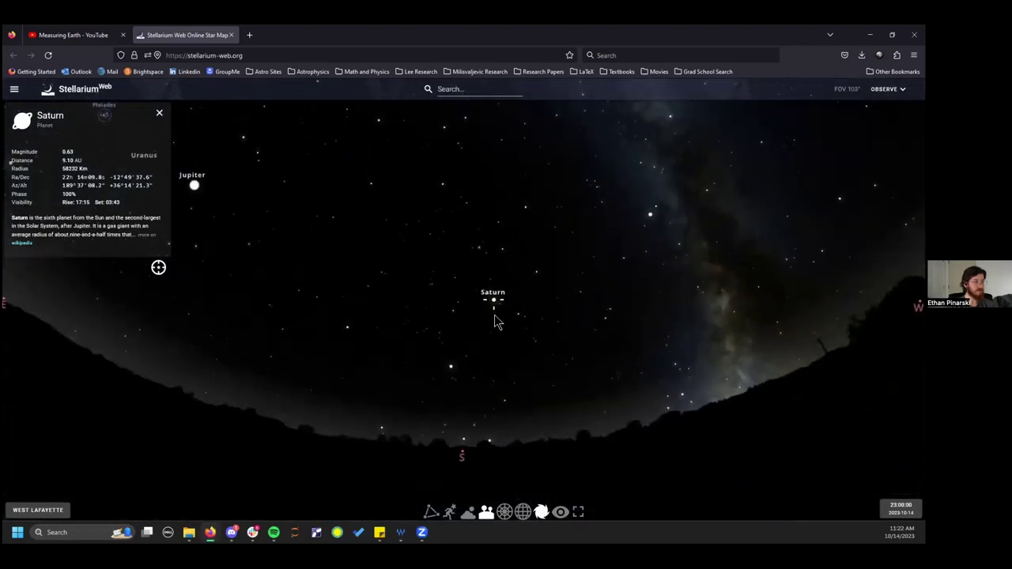
- Magnify Saturn to a field of view of about 0.02° to show its disc and rings
scroll(495, 301, "up", 4)
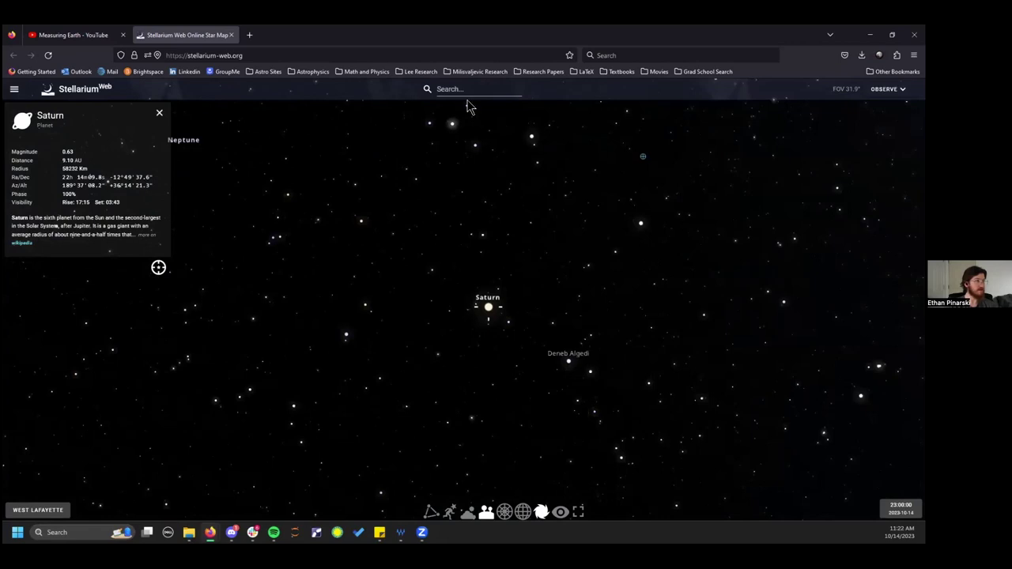
scroll(500, 308, "up", 8)
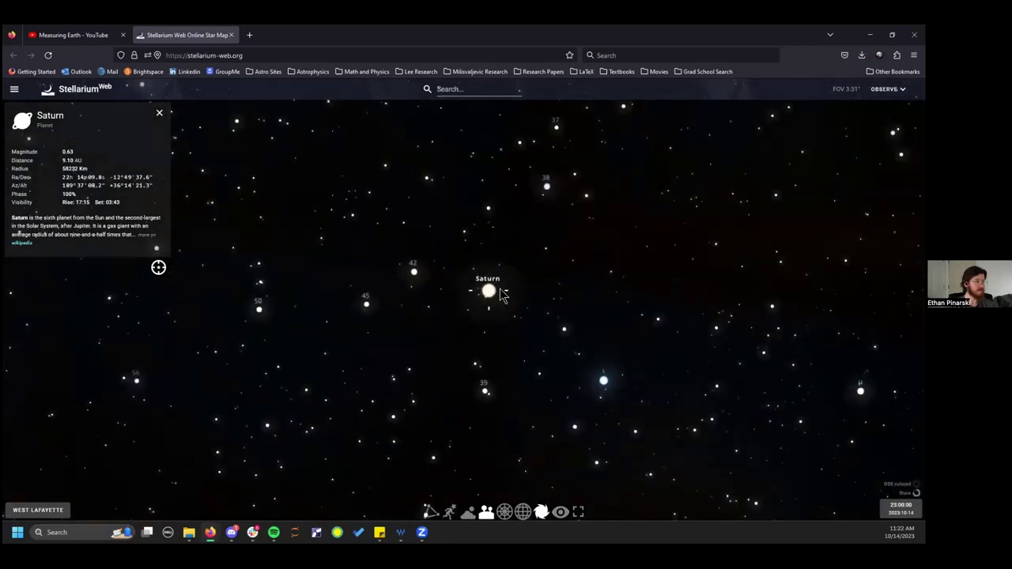
scroll(503, 304, "up", 12)
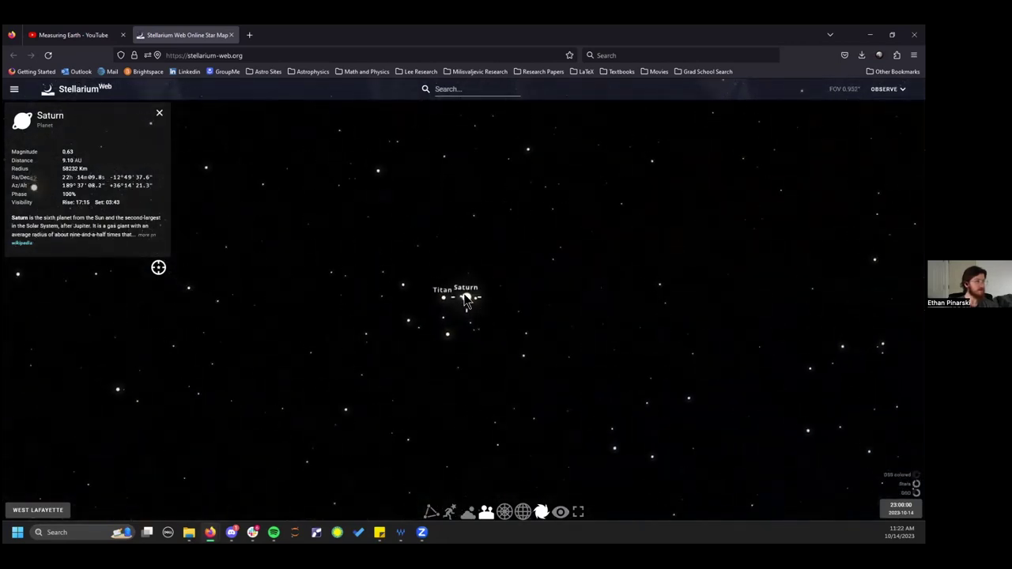
scroll(477, 314, "up", 10)
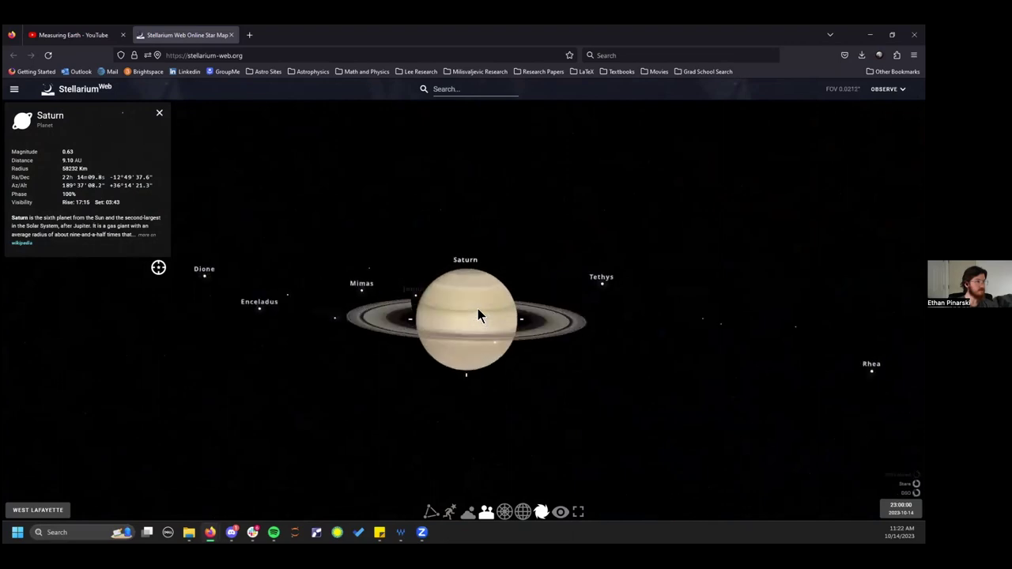
- Examine Saturn at several magnifications, from its rings and inner moons out to Titan and Iapetus
scroll(479, 310, "down", 3)
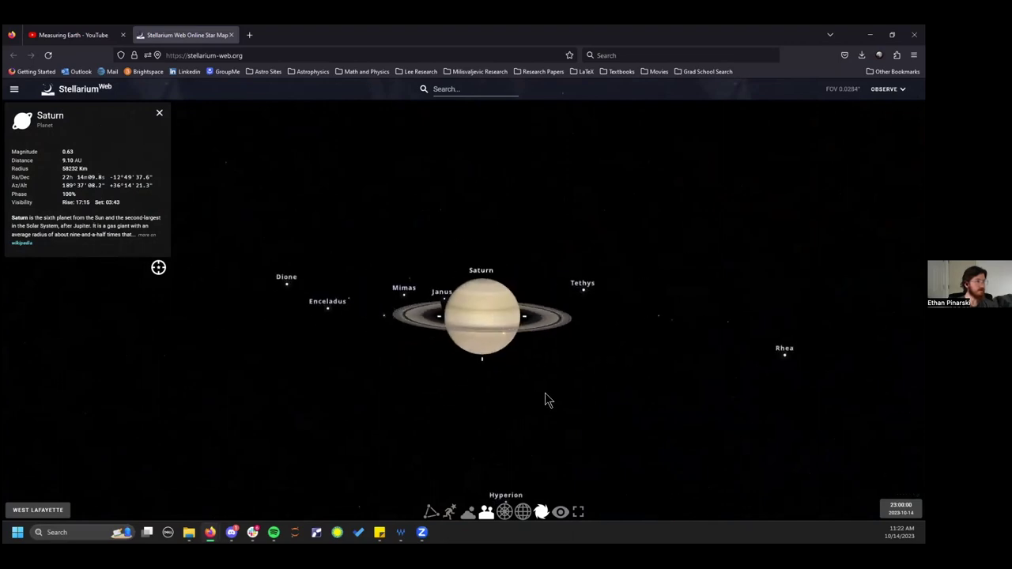
scroll(601, 372, "down", 3)
scroll(601, 373, "up", 3)
scroll(513, 337, "down", 10)
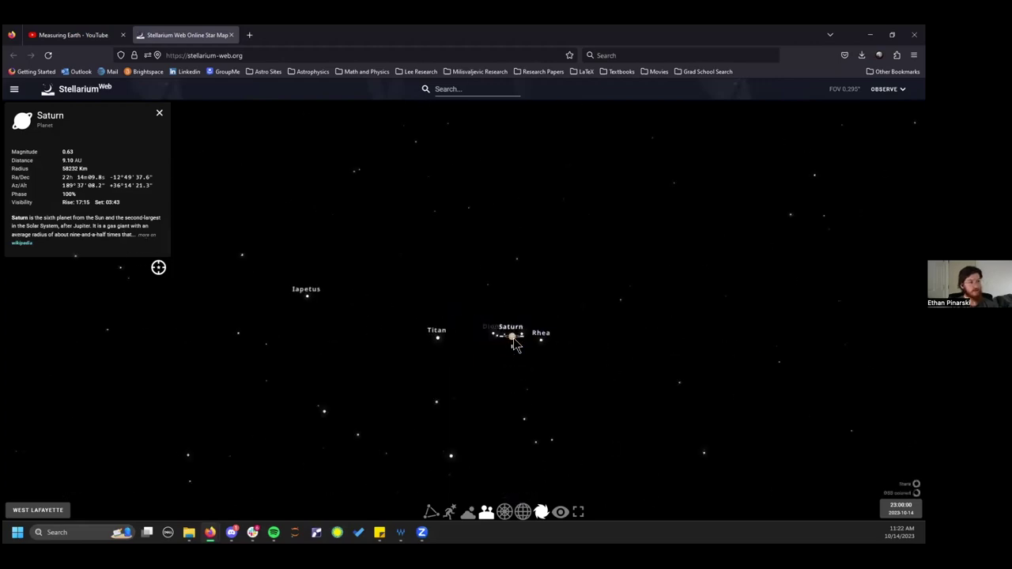
scroll(513, 338, "up", 5)
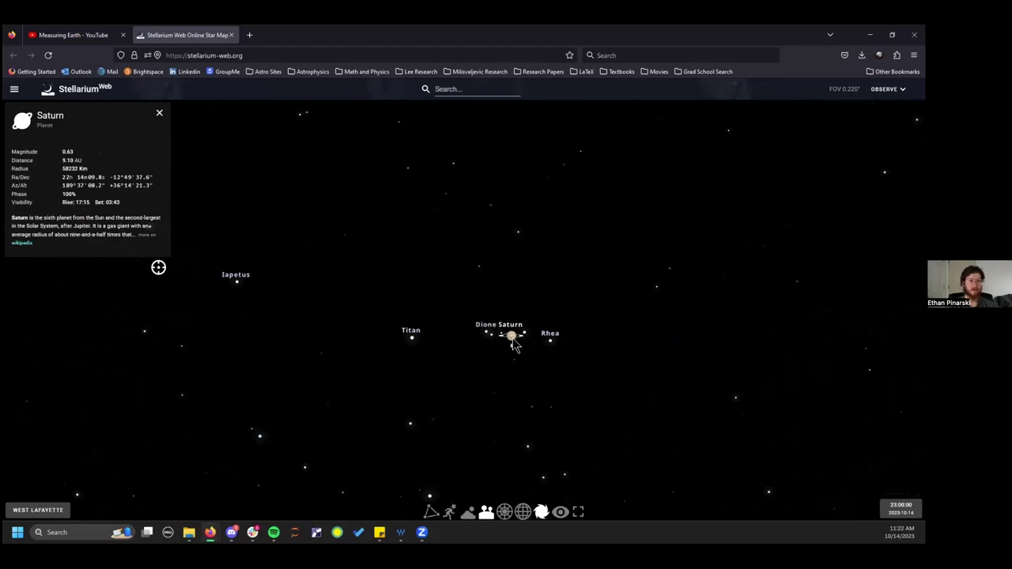
scroll(512, 339, "up", 6)
left_click_drag(597, 377, 577, 351)
scroll(458, 310, "up", 2)
scroll(461, 308, "down", 8)
scroll(464, 306, "down", 4)
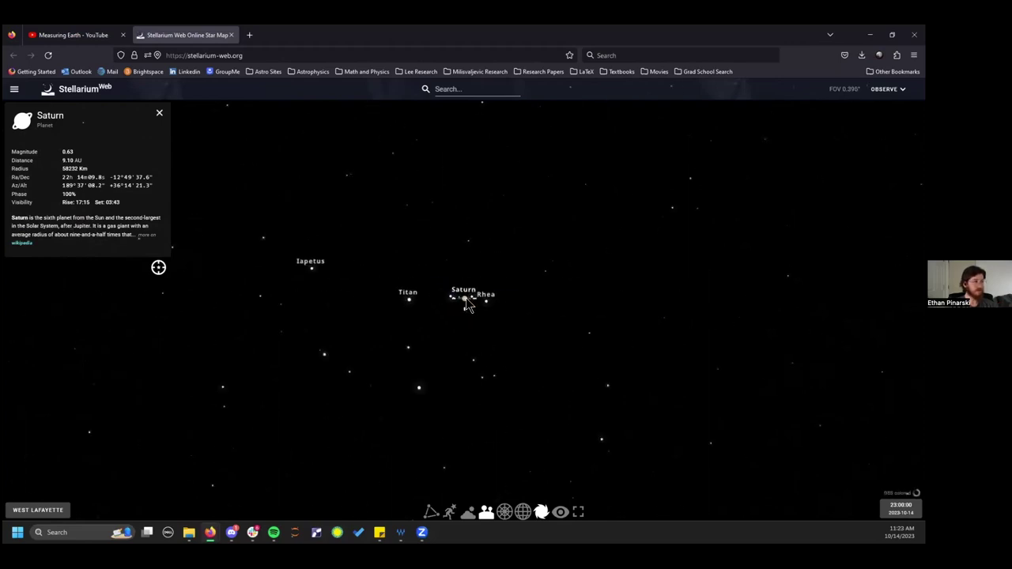
scroll(465, 307, "up", 10)
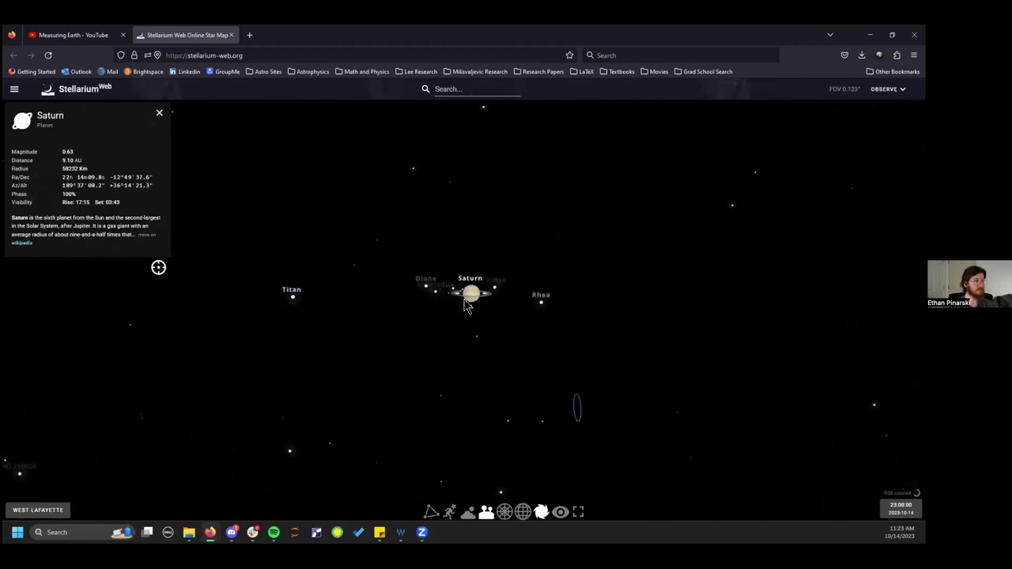
- Clear the current selection and select Saturn again at a field of view of about 0.04°
left_click(549, 302)
left_click(464, 318)
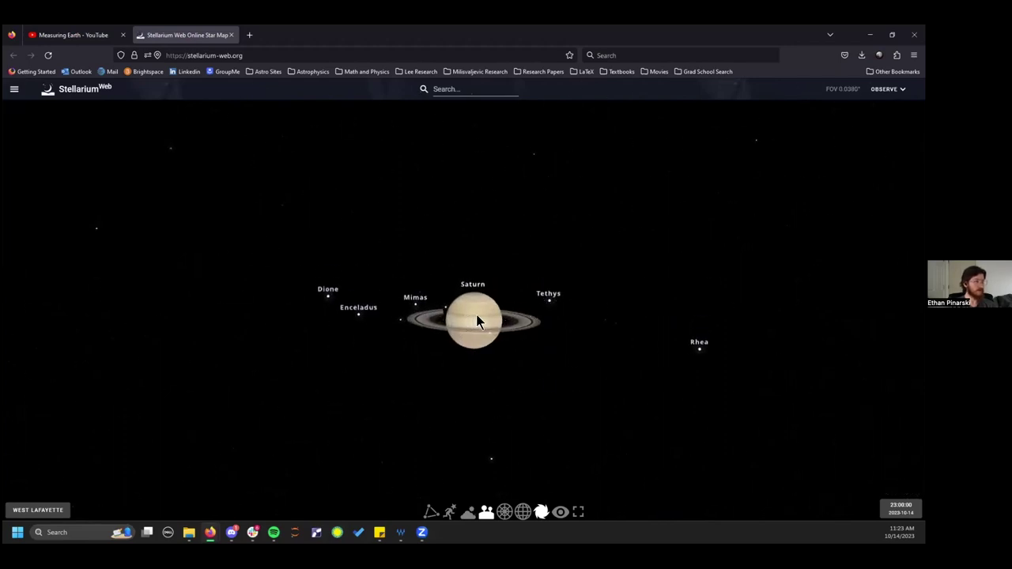
double_click(475, 318)
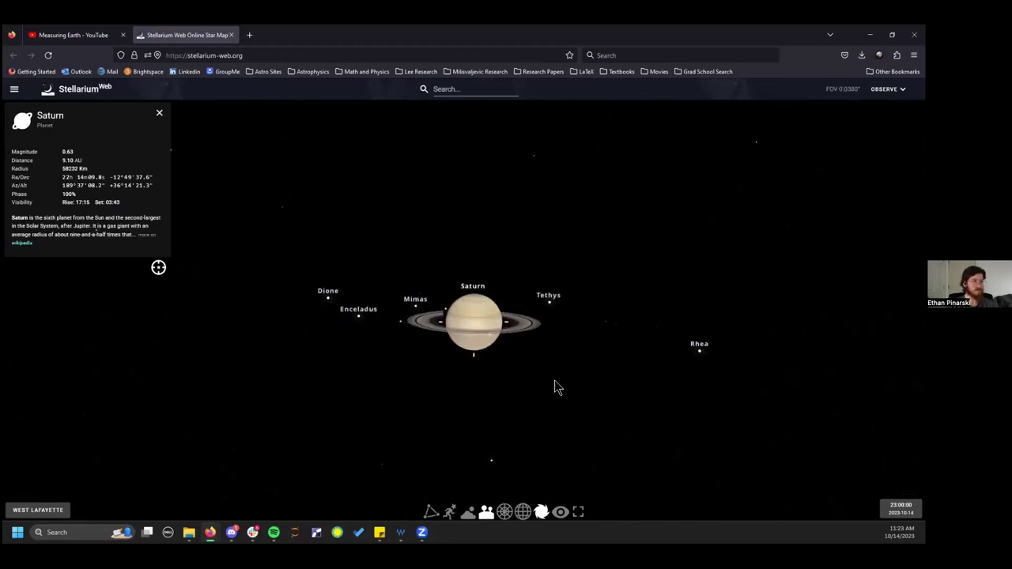
- Compare Saturn's apparent size with the spread of its moons Titan and Rhea, finishing at a field of view of about 0.06°
left_click_drag(552, 405, 574, 350)
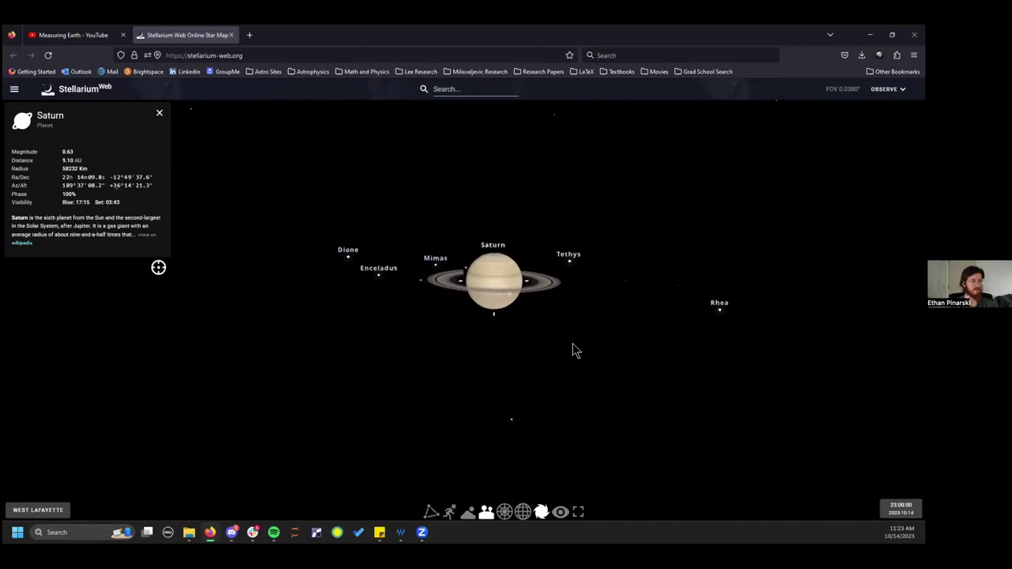
scroll(516, 277, "down", 5)
left_click_drag(516, 277, 501, 293)
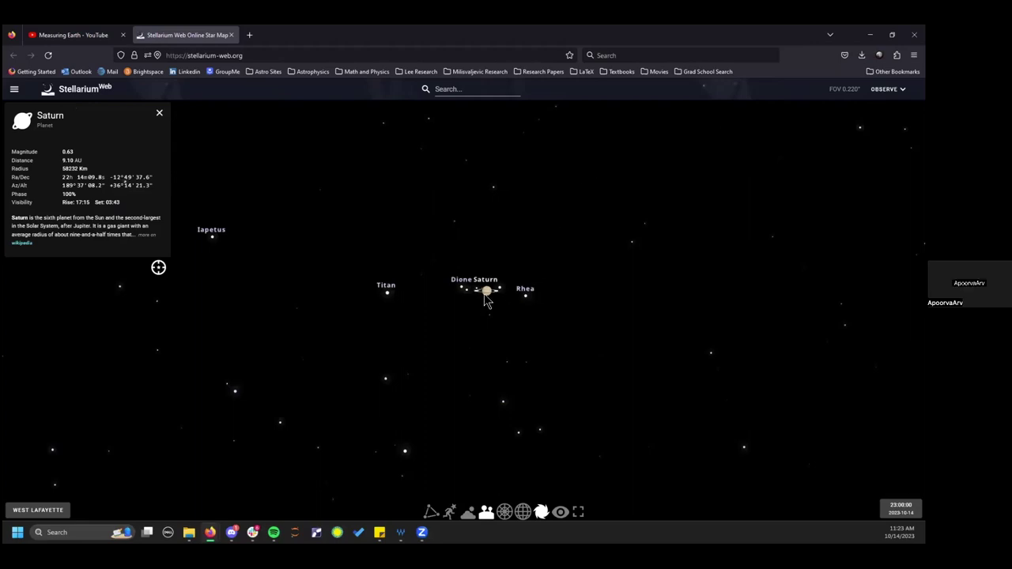
scroll(488, 298, "up", 5)
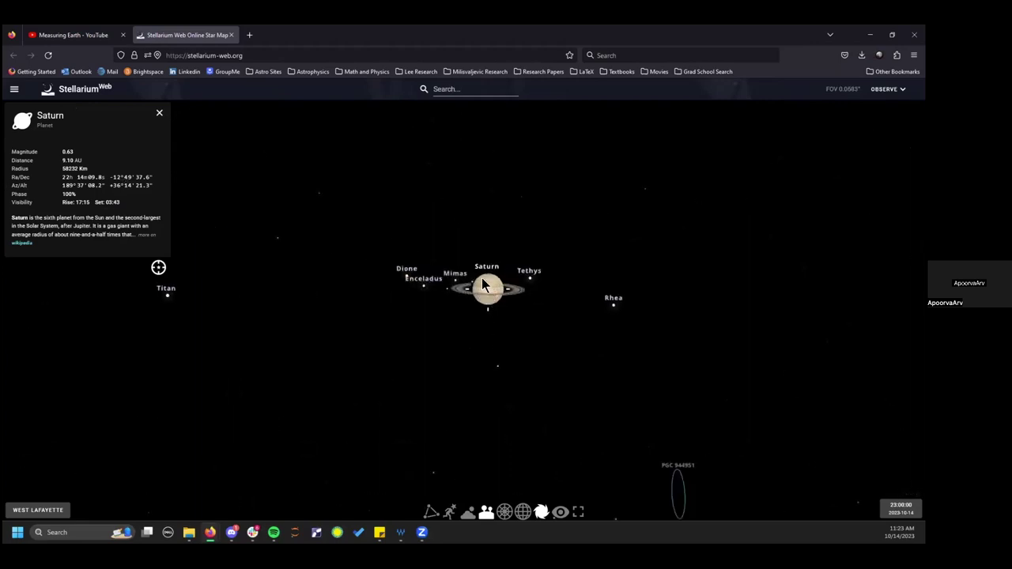
scroll(487, 294, "down", 2)
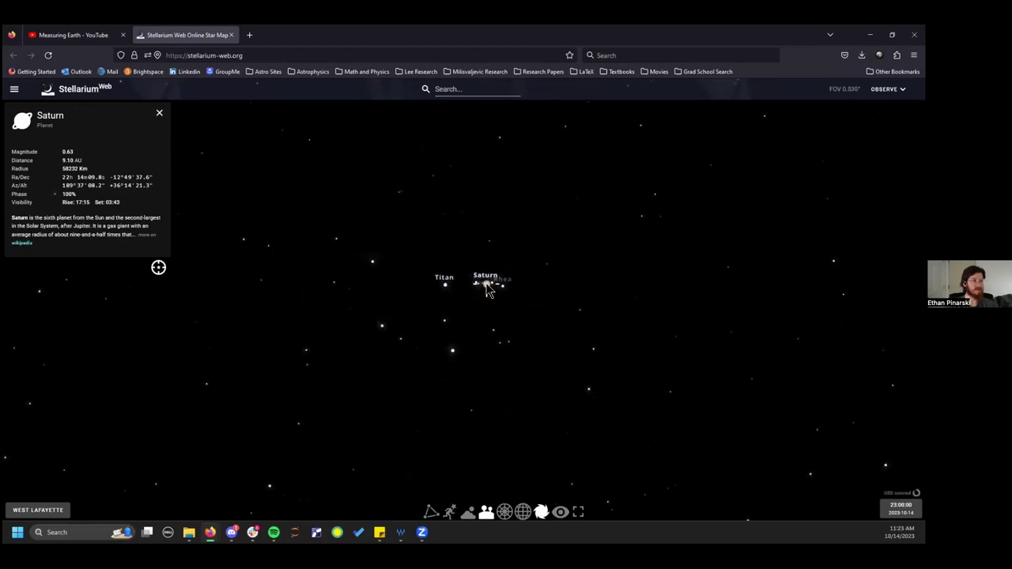
scroll(487, 290, "up", 4)
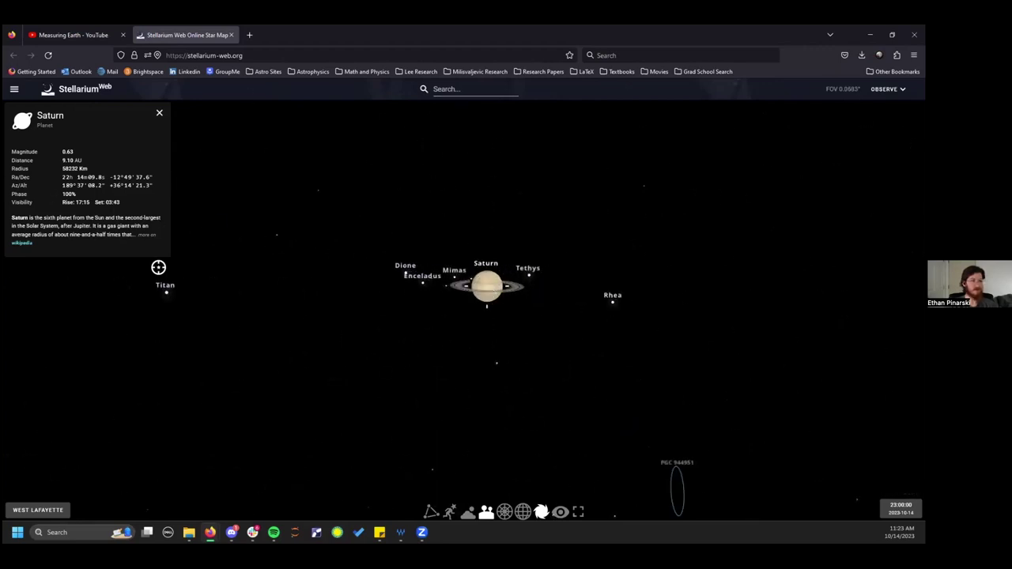
- Widen the view from Saturn and its moons out to the surrounding star field and explore the sky around it
scroll(563, 309, "down", 3)
scroll(501, 296, "up", 5)
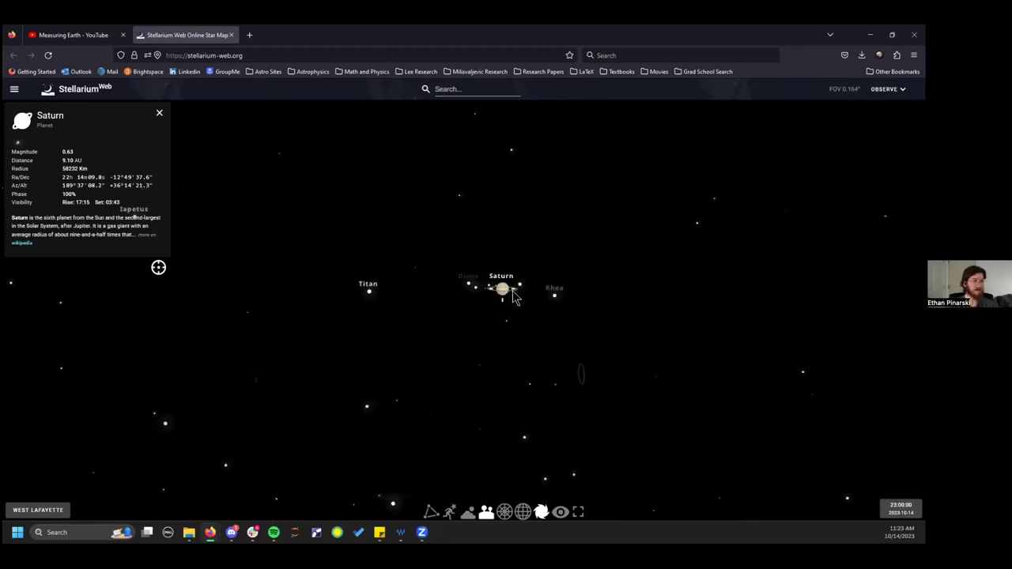
scroll(500, 291, "down", 10)
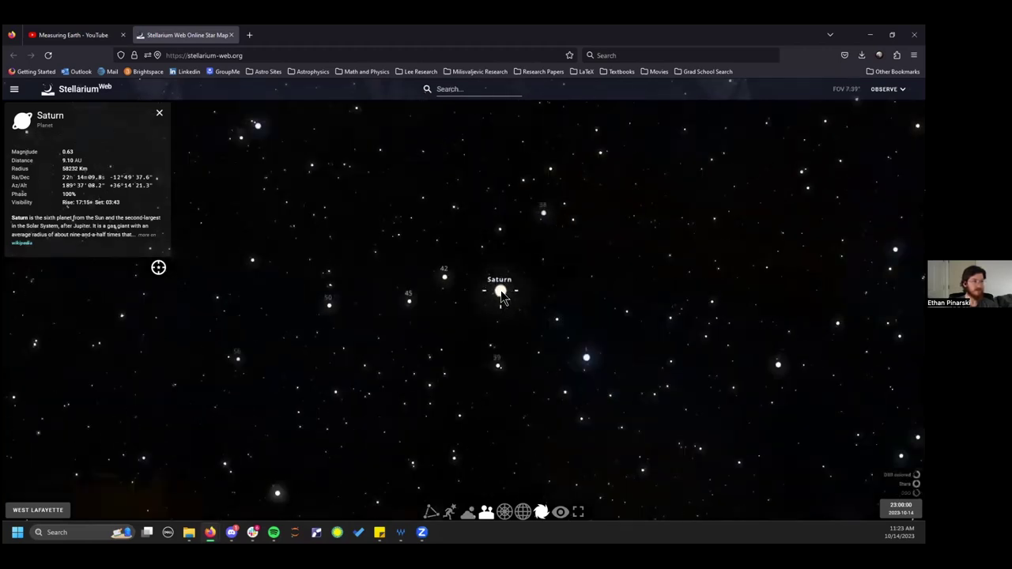
left_click_drag(583, 306, 583, 249)
scroll(589, 317, "down", 3)
left_click_drag(594, 357, 558, 335)
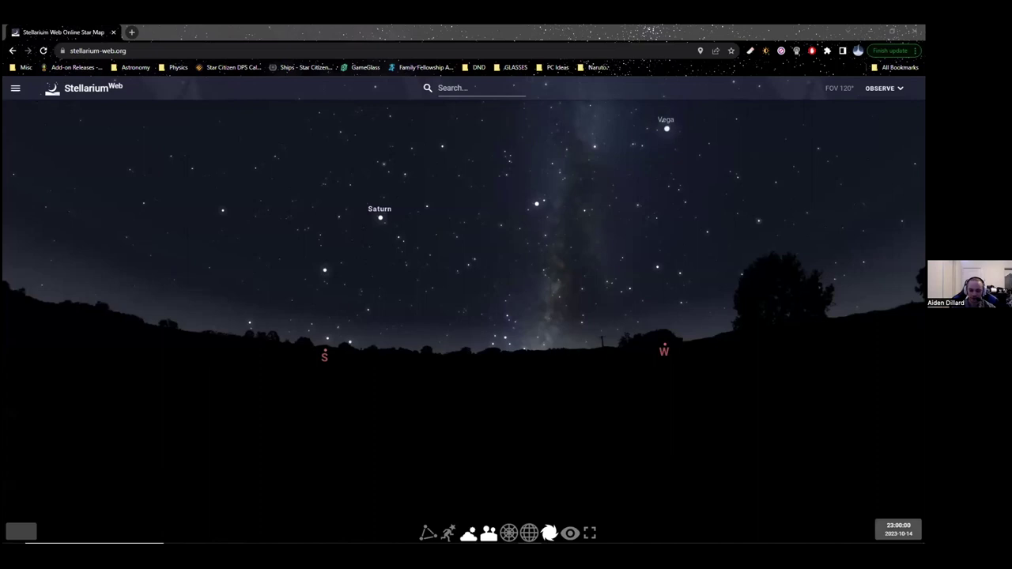
- Advance the observing time to 03:00:00 on 2023-10-15, and set it back to 23:00:00 on 2023-10-14
left_click(898, 529)
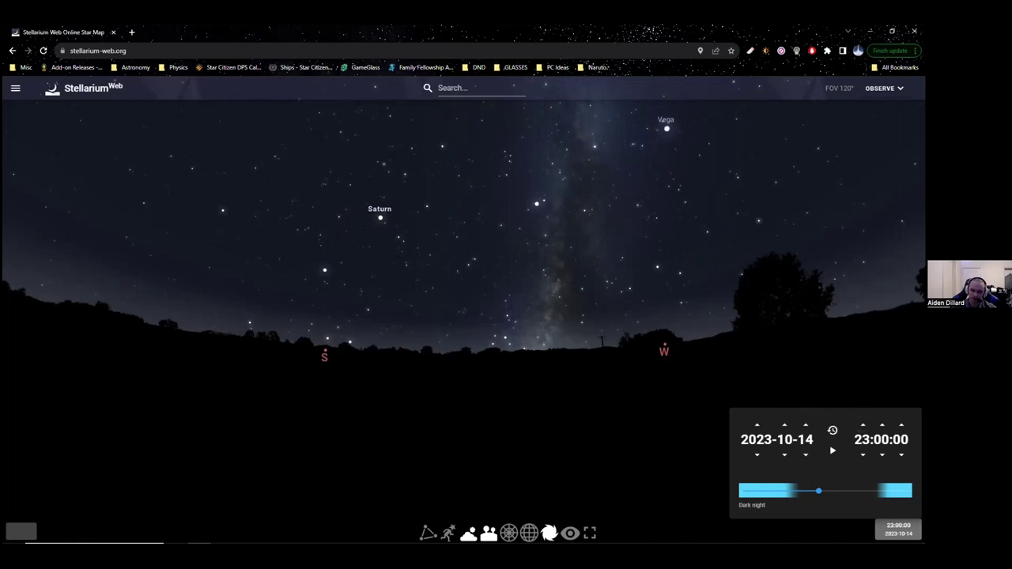
left_click(863, 425)
left_click(863, 425)
left_click(863, 425)
left_click(863, 425)
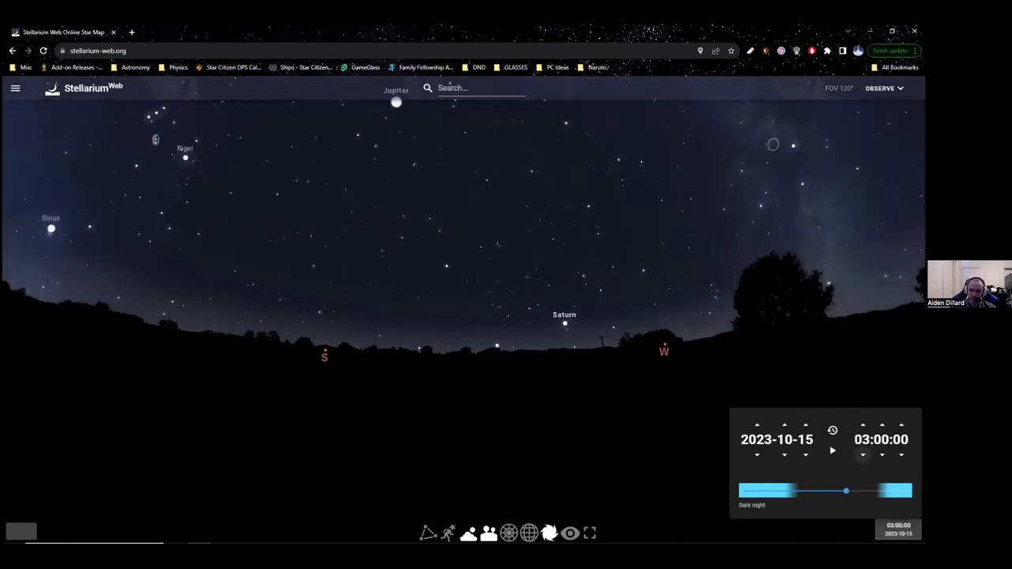
left_click(863, 455)
left_click(863, 454)
left_click(863, 455)
left_click(863, 455)
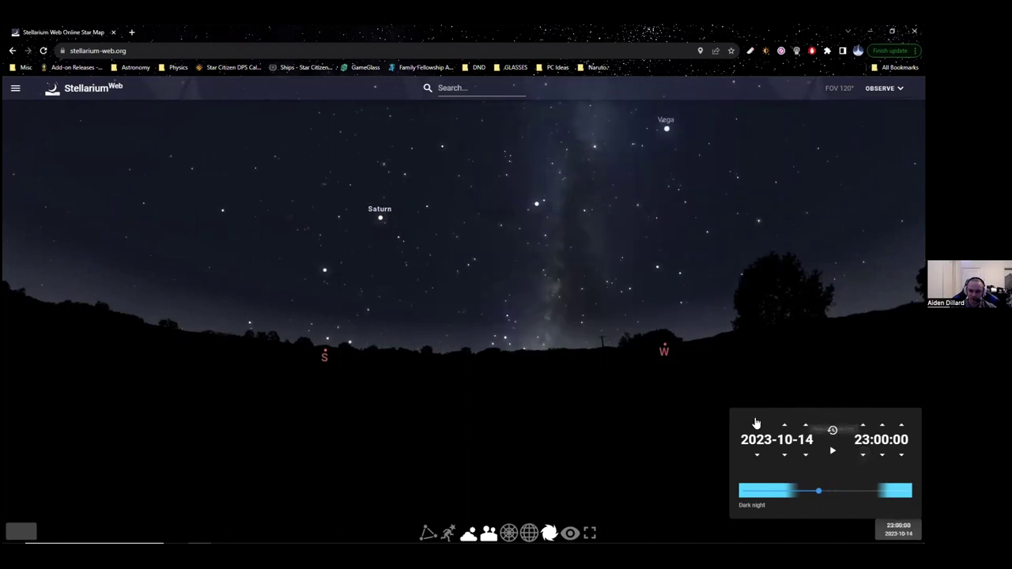
- Widen the field of view to about 177° and set the observing time to 04:44:00 on 2023-10-15
scroll(574, 341, "down", 3)
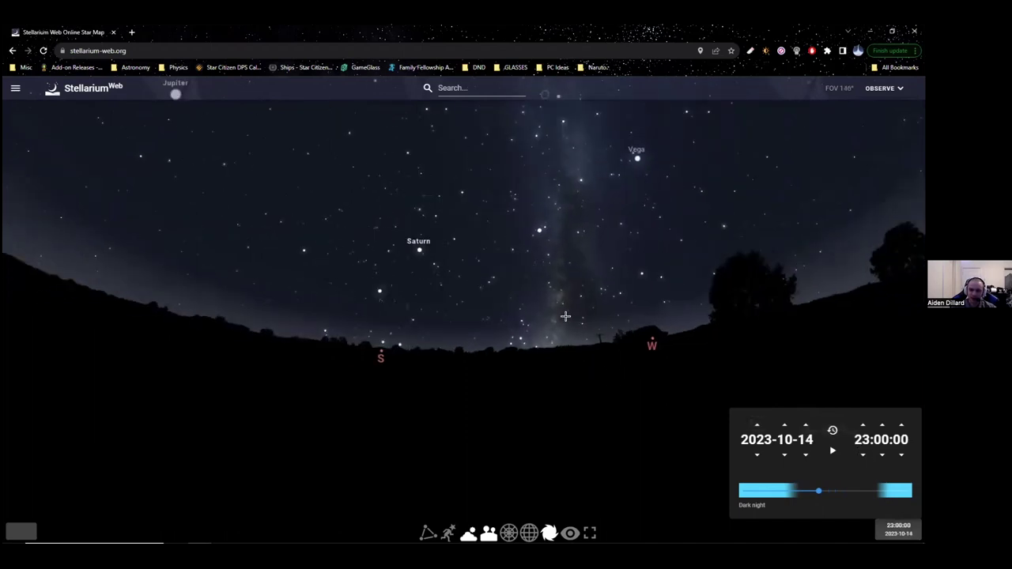
scroll(496, 343, "down", 3)
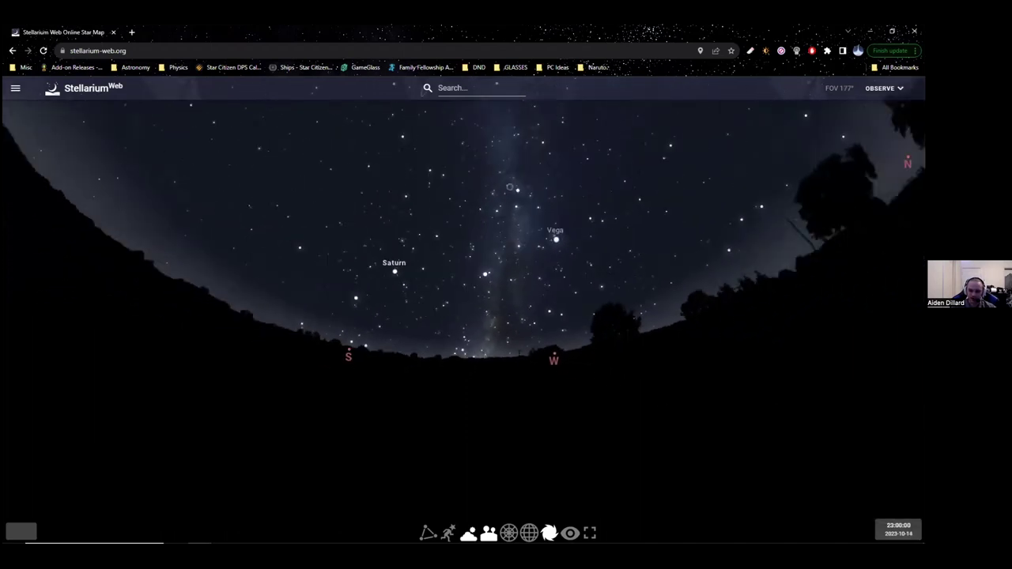
left_click(898, 529)
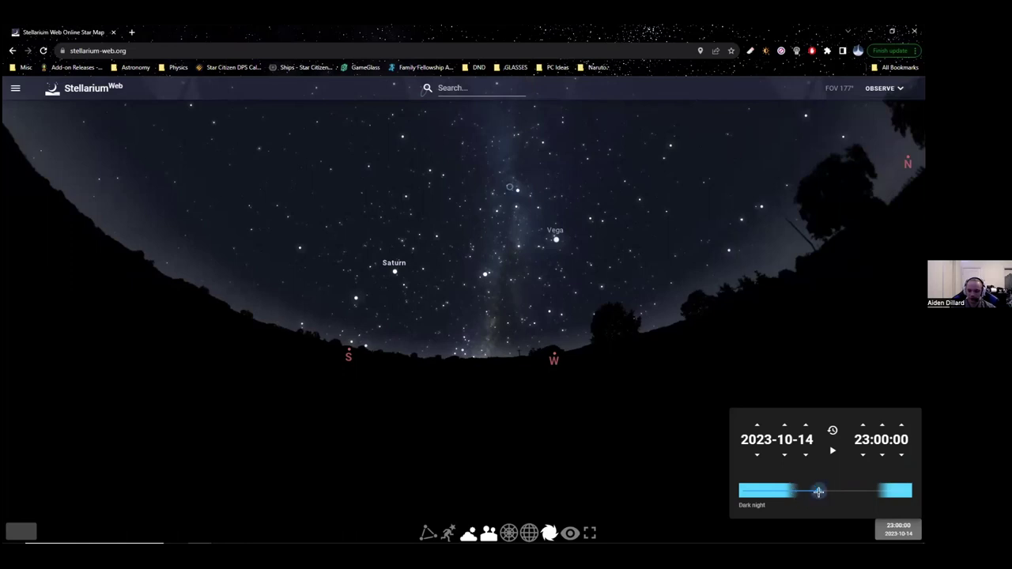
left_click(819, 492)
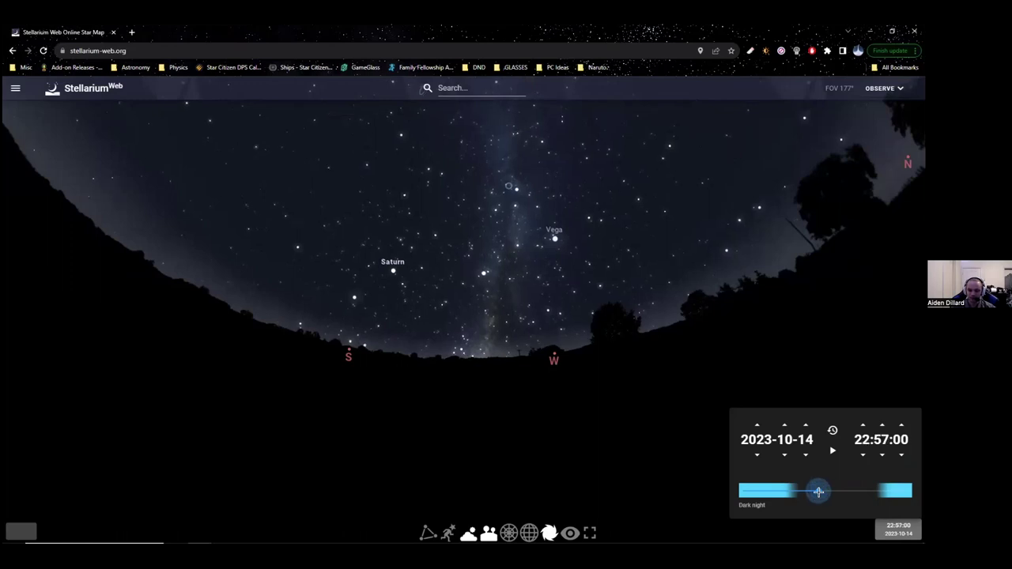
left_click_drag(819, 492, 858, 491)
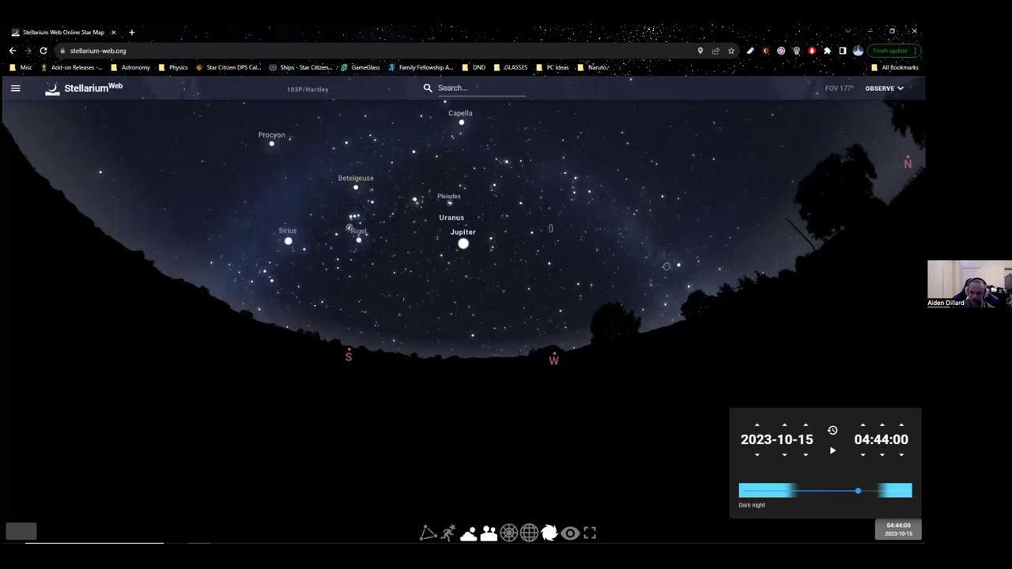
- Set the observing time to 00:00:00 on 2023-10-15 and face the view south with a field of view of about 185°
left_click_drag(858, 491, 825, 492)
scroll(624, 335, "down", 2)
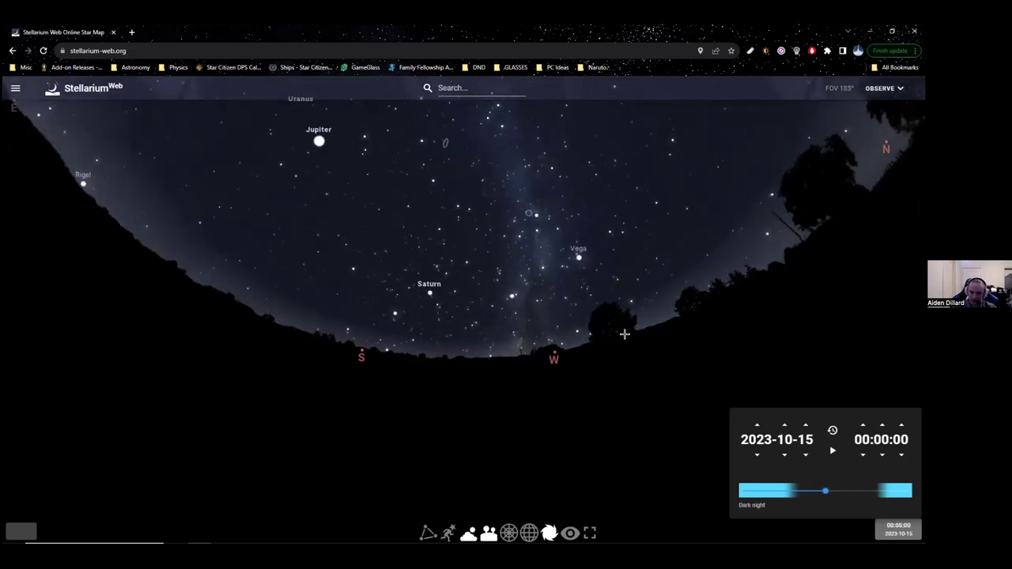
left_click_drag(639, 289, 357, 291)
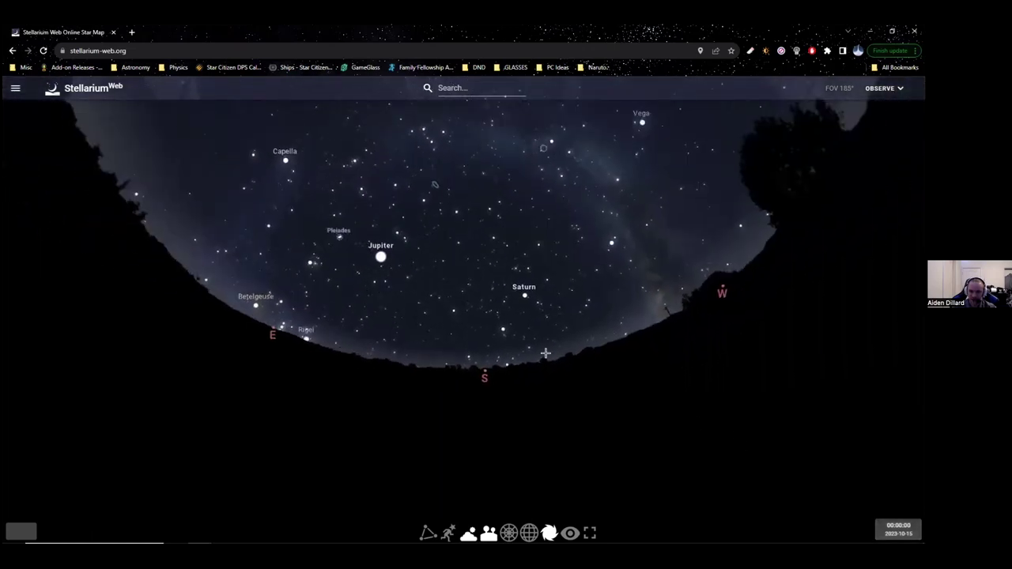
- Move the observing time back to 22:11:00 and on to 21:21:00 on 2023-10-14, lowering the horizon view slightly
left_click(898, 529)
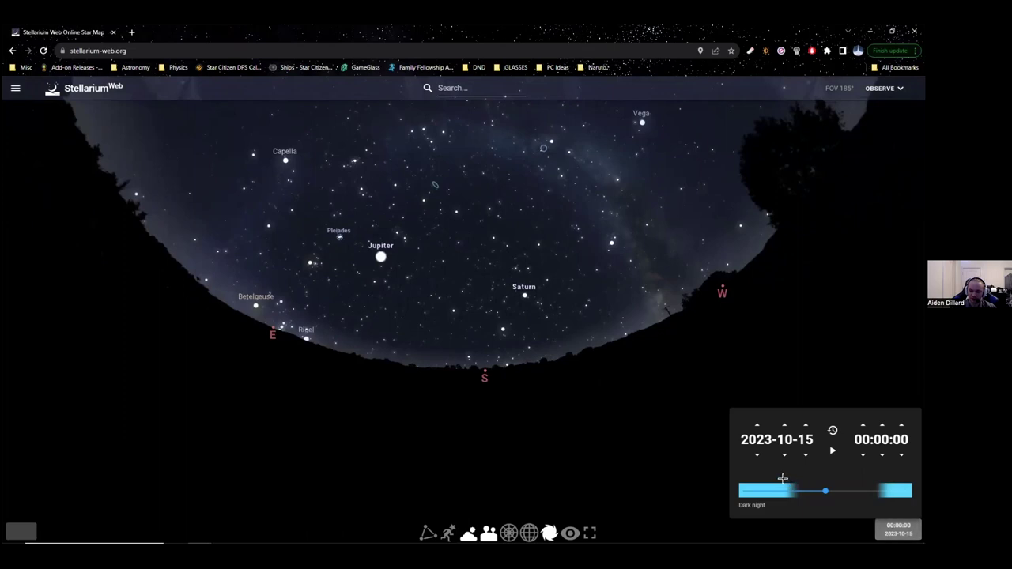
left_click_drag(825, 491, 813, 490)
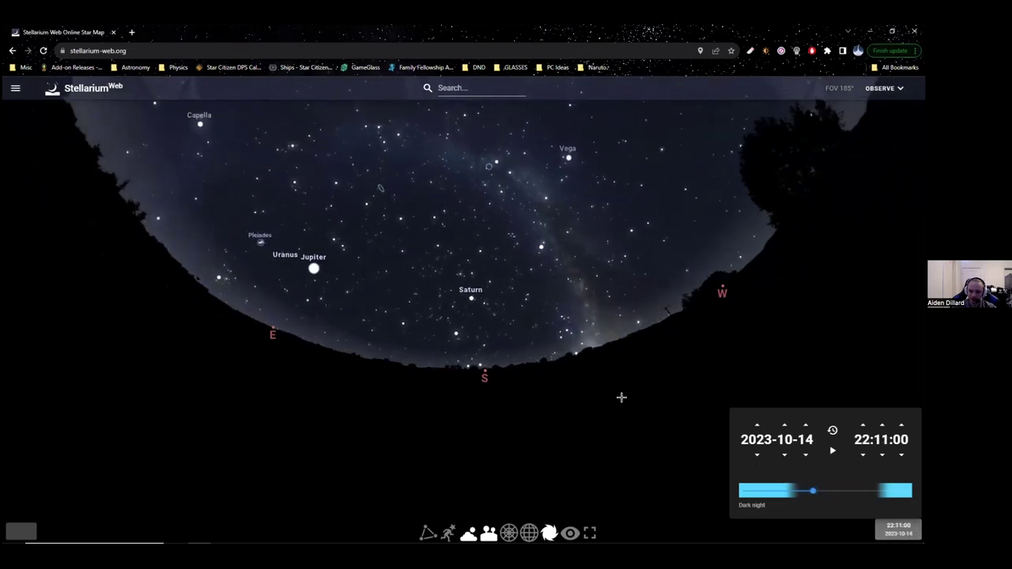
mouse_move(472, 303)
left_mouse_down()
mouse_move(488, 355)
mouse_move(479, 290)
left_mouse_up()
left_click(899, 529)
mouse_move(808, 491)
left_mouse_down()
mouse_move(839, 490)
mouse_move(795, 489)
mouse_move(838, 491)
mouse_move(807, 491)
left_mouse_up()
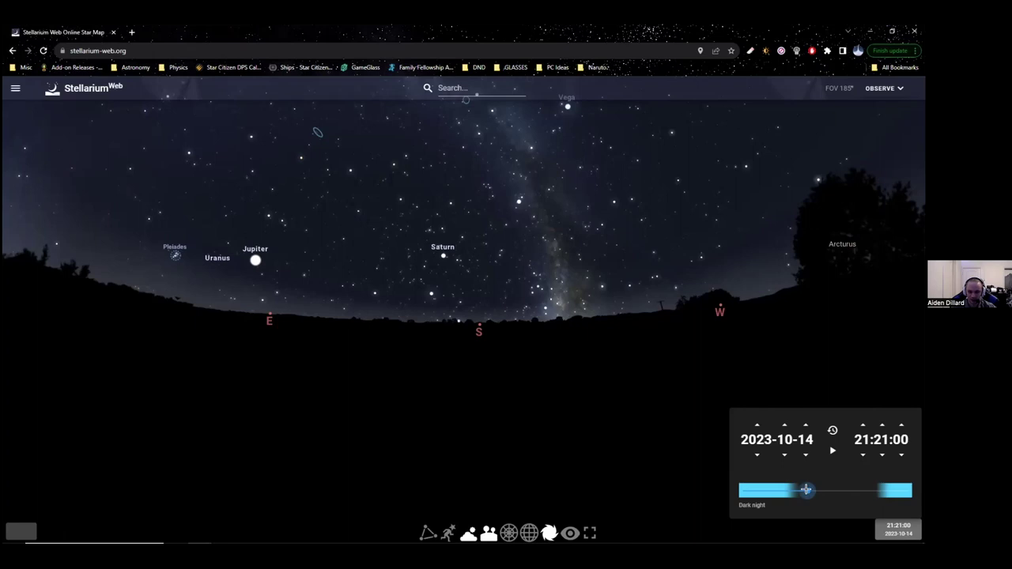
- Turn the view toward the western horizon and set the observing time to twilight at 19:40:00 on 2023-10-14
left_click_drag(807, 491, 797, 491)
left_click_drag(707, 356, 506, 348)
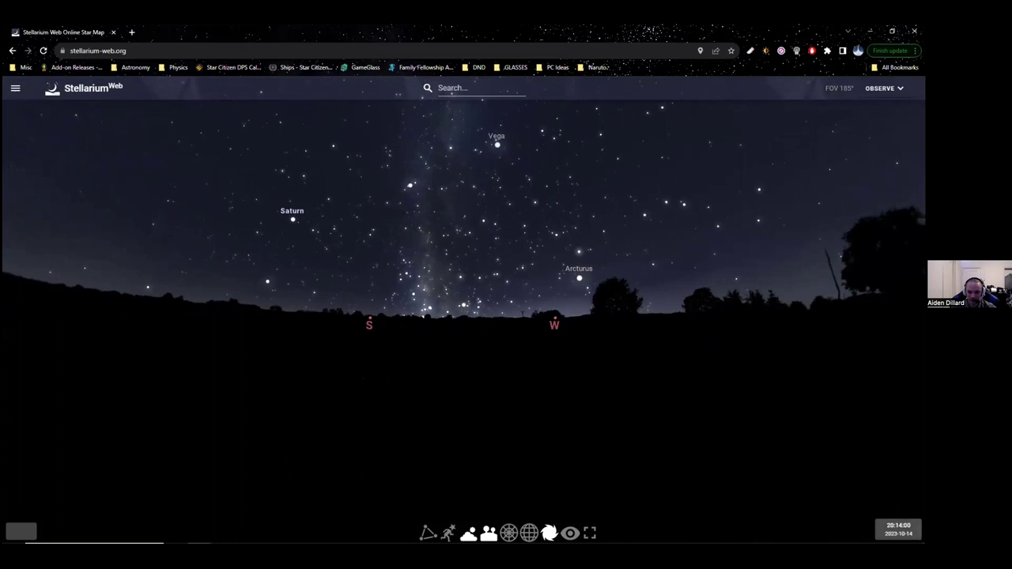
left_click(898, 529)
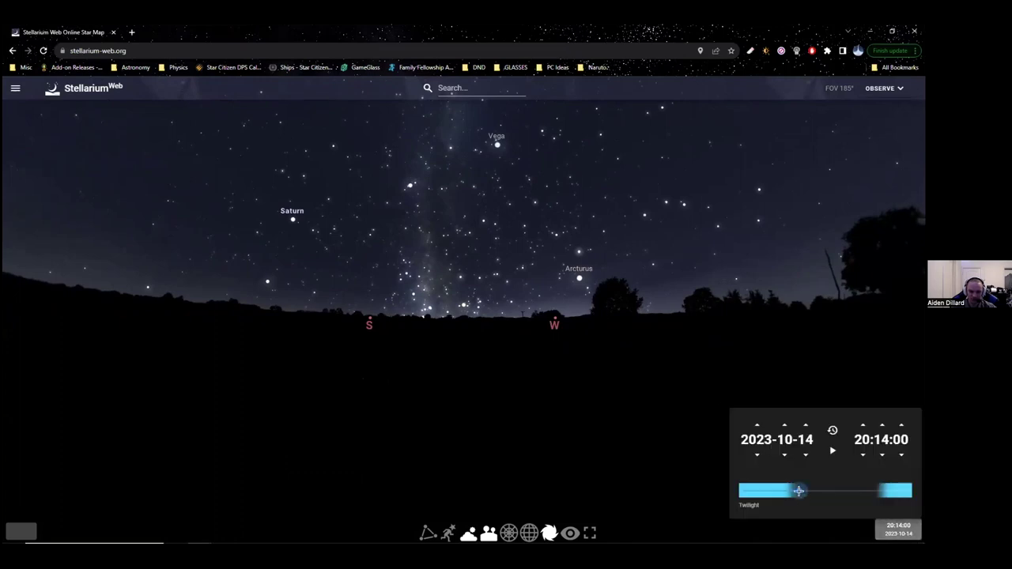
left_click_drag(799, 491, 796, 491)
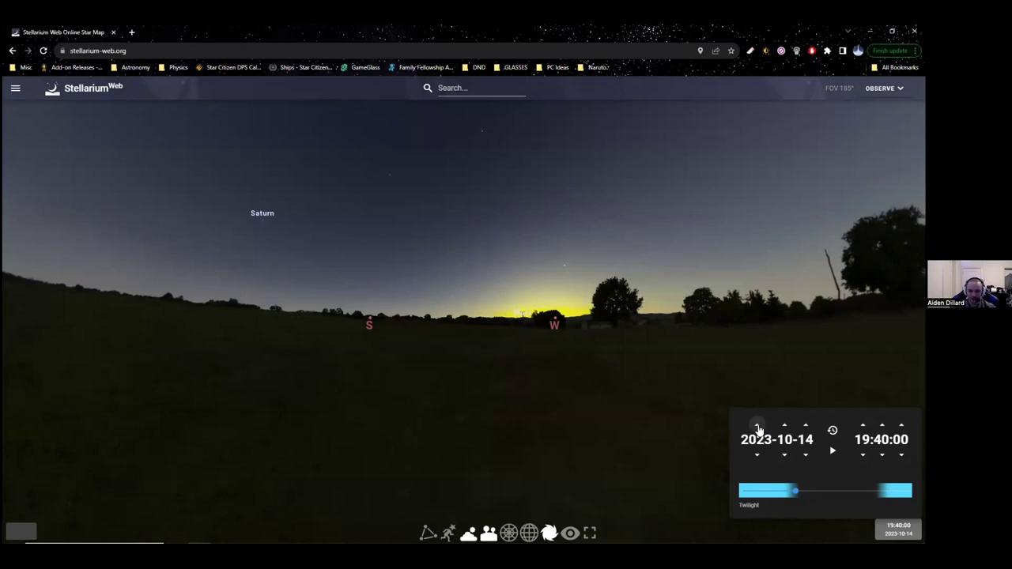
- Advance the observing year to 2032 and turn the view toward the southern horizon
left_click(758, 428)
left_click(758, 428)
left_click(757, 428)
left_click(758, 428)
left_click(757, 428)
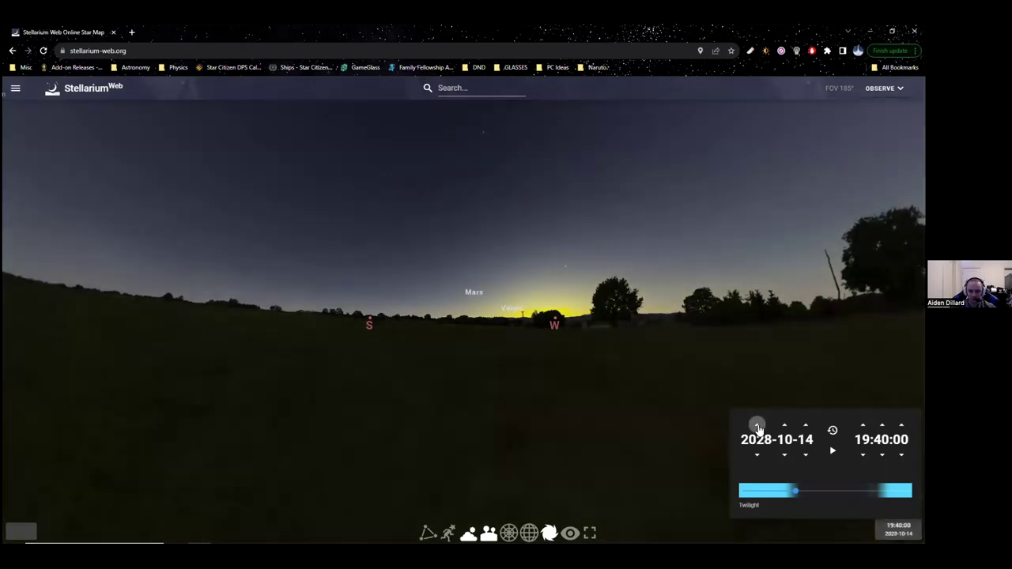
left_click(757, 428)
left_click(758, 427)
left_click(758, 428)
left_click(758, 428)
mouse_move(506, 351)
left_mouse_down()
mouse_move(618, 354)
mouse_move(658, 368)
left_mouse_up()
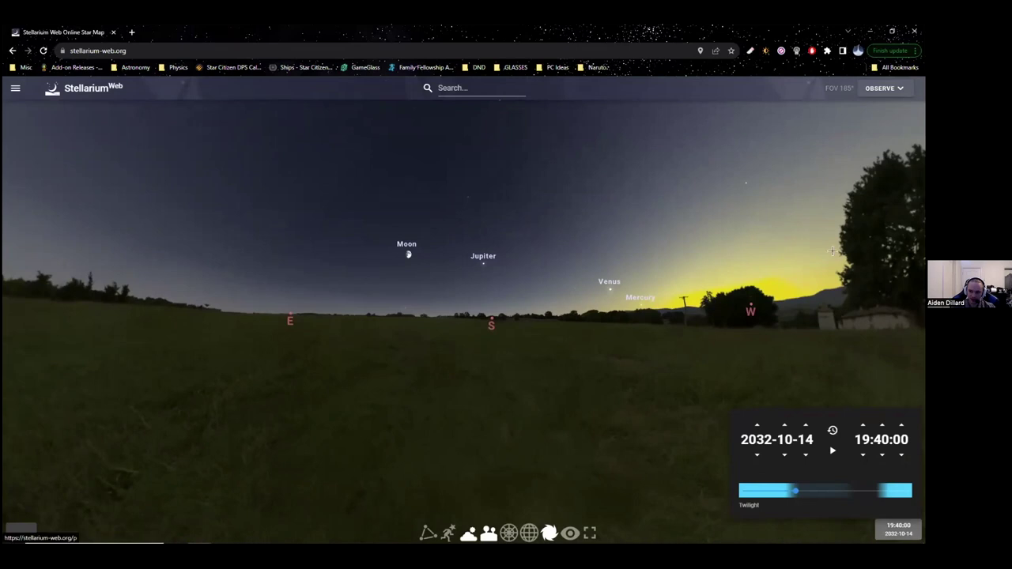
- Return the observing year to 2023
left_click(757, 456)
left_click(757, 455)
left_click(757, 456)
left_click(757, 456)
left_click(757, 457)
left_click(757, 456)
left_click(757, 456)
left_click(757, 456)
left_click(757, 456)
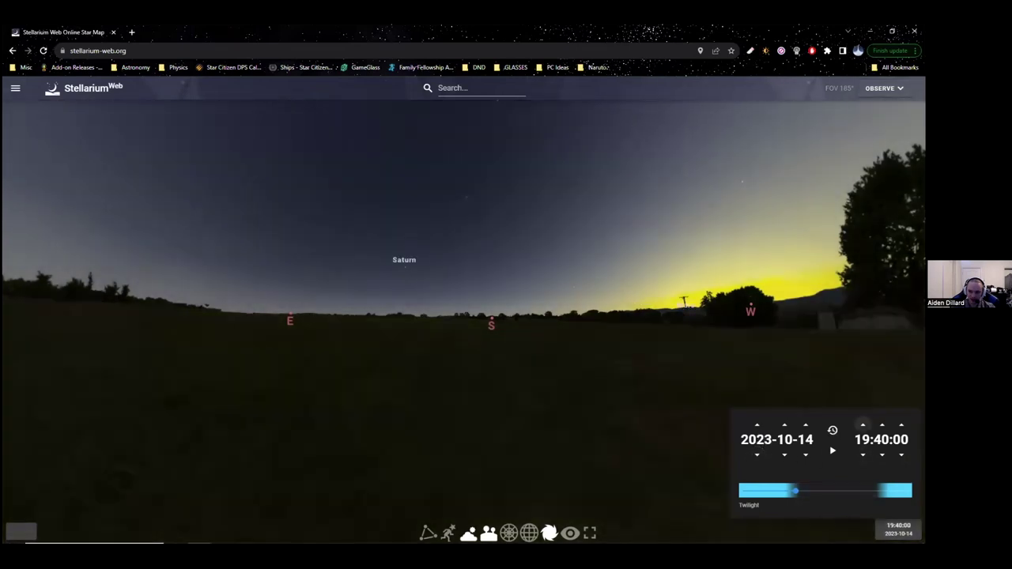
- Advance the observing time by four hours to 23:40:00 on 2023-10-14
left_click(863, 425)
left_click(863, 425)
left_click(863, 426)
left_click(863, 426)
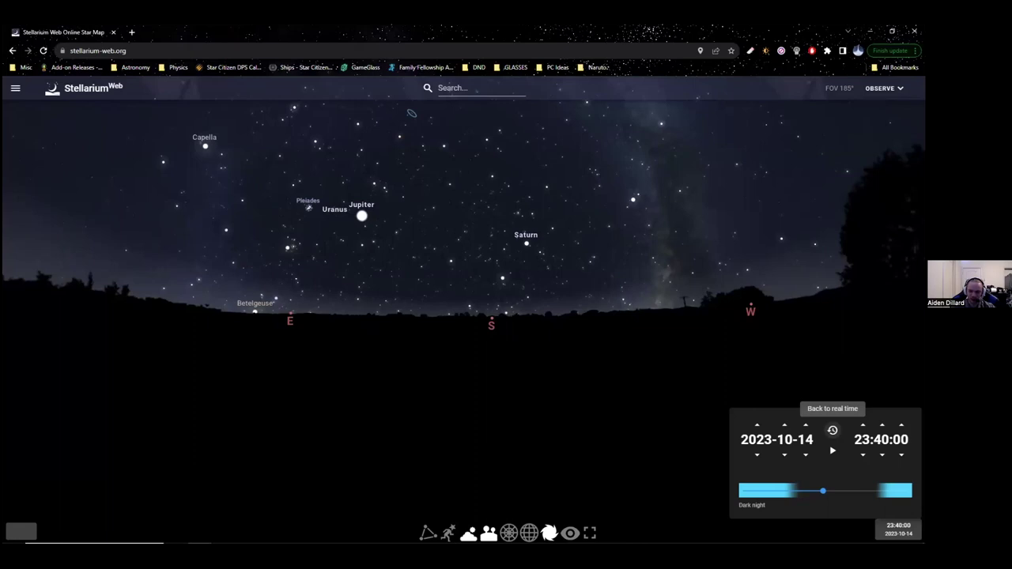
- Reset the clock to real time to view the Sun, and set the observing time to 06:29:00 on 2023-10-14
left_click(832, 430)
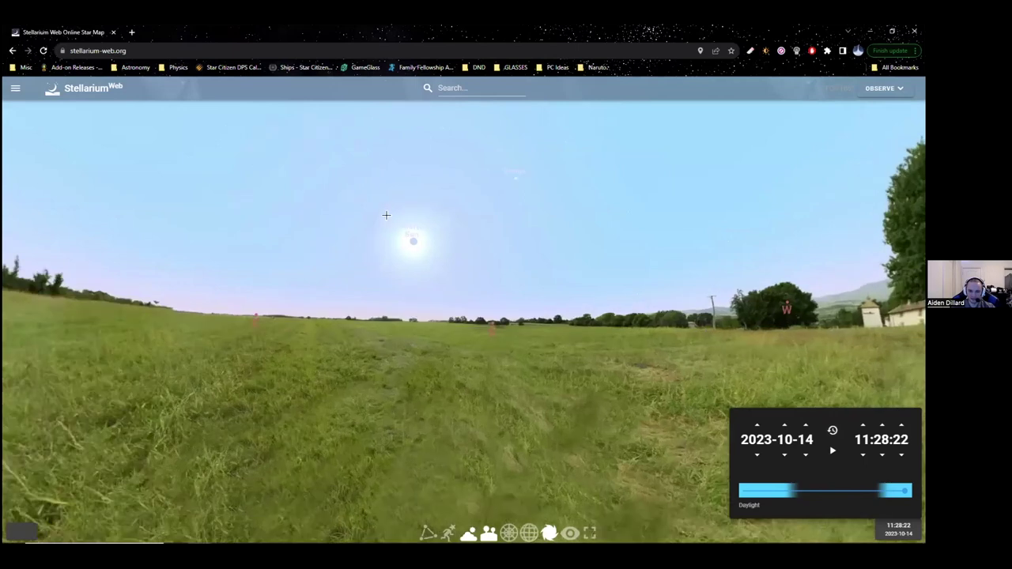
left_click_drag(386, 215, 444, 259)
scroll(444, 259, "down", 5)
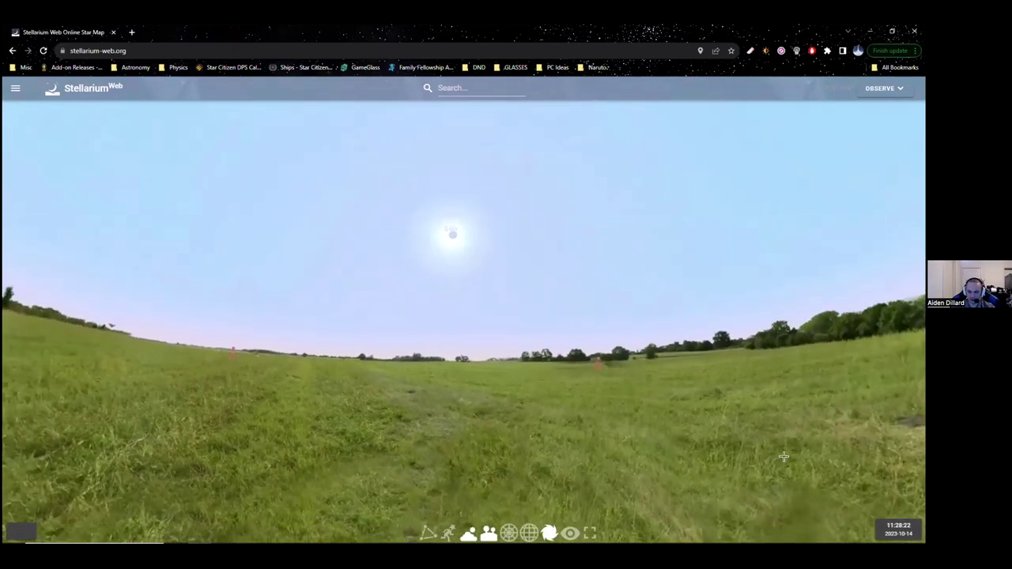
left_click(898, 530)
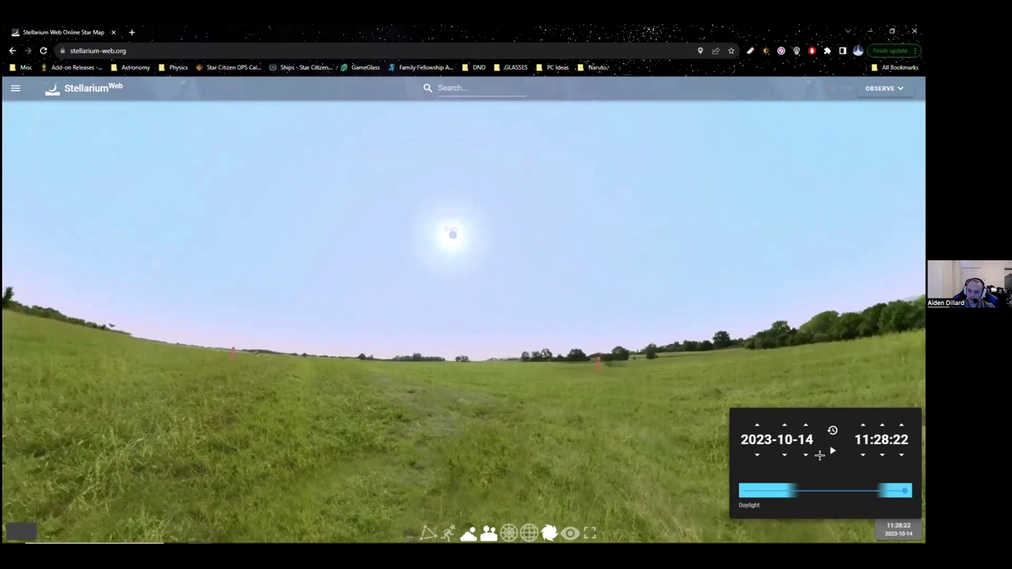
left_click_drag(906, 491, 870, 491)
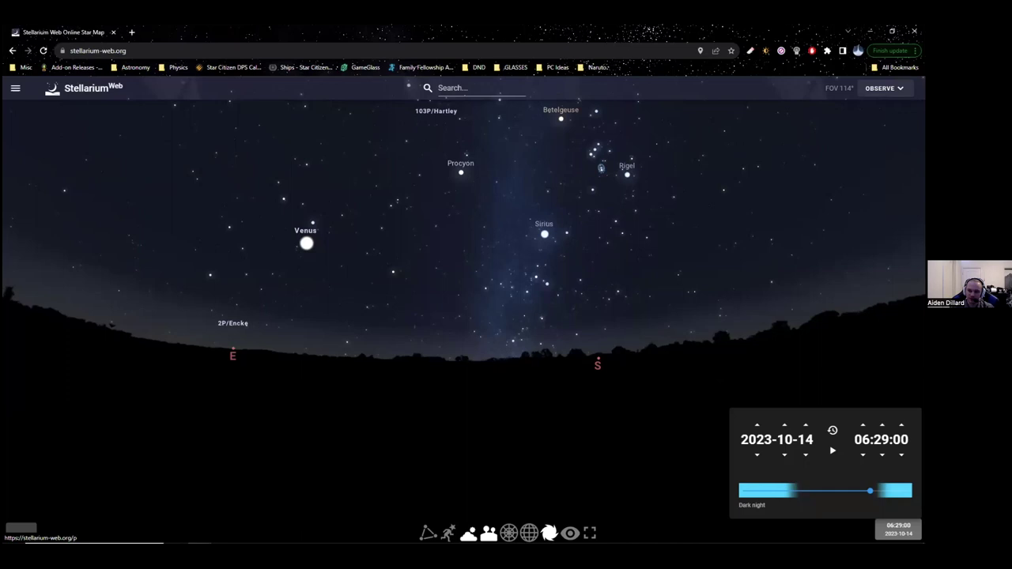
- Open the calendar of astronomical events for October 2023 and bring up the observing date and time settings
left_click(884, 88)
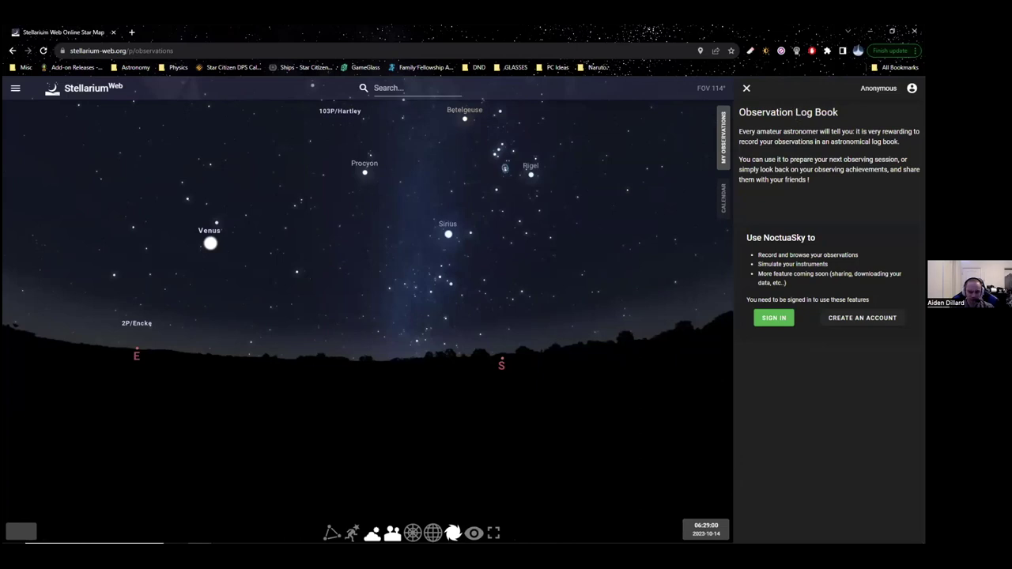
left_click(723, 205)
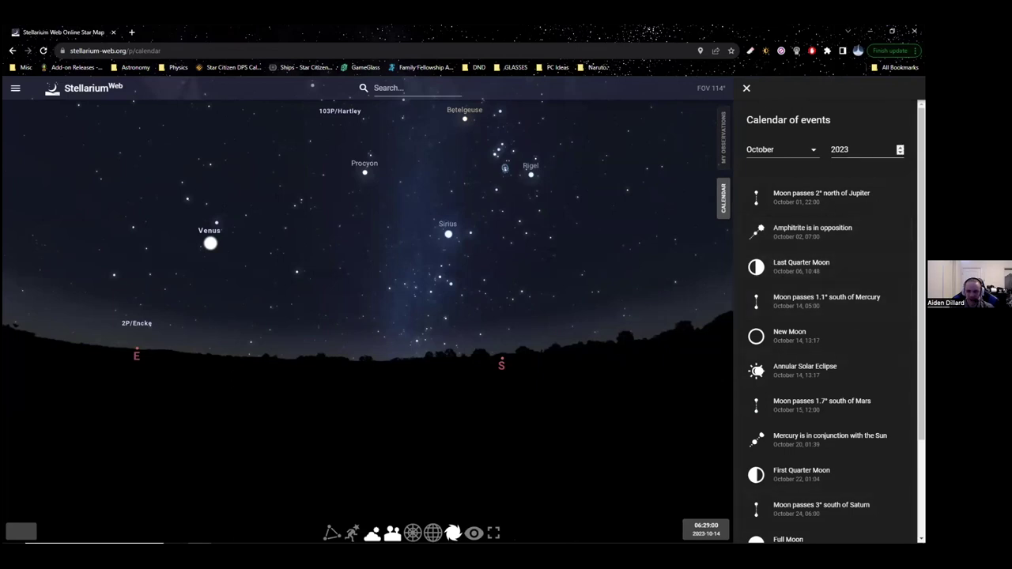
left_click(707, 529)
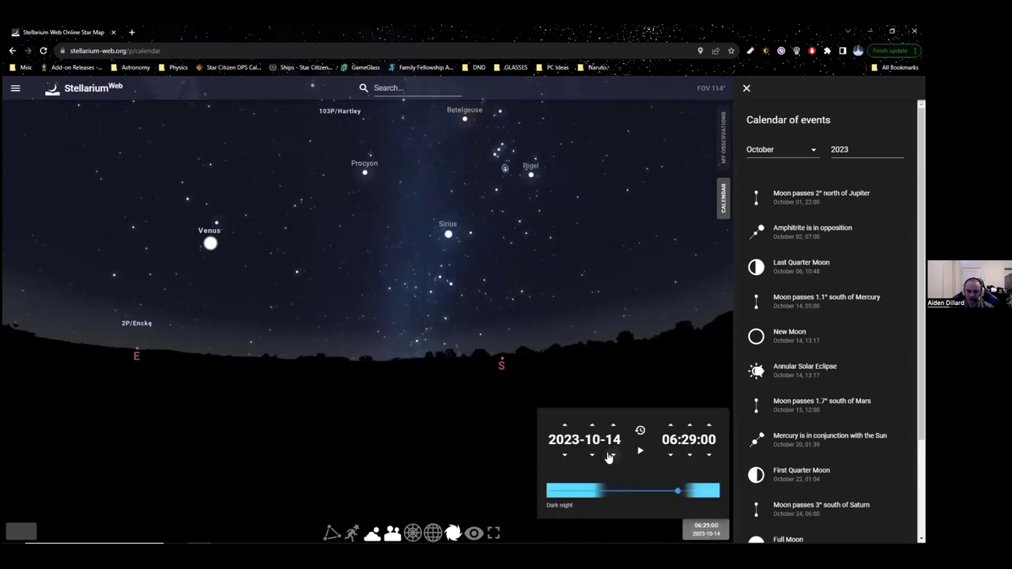
- List the calendar events for April 2023, browse them and bring up the observing date and time settings again
left_click(779, 154)
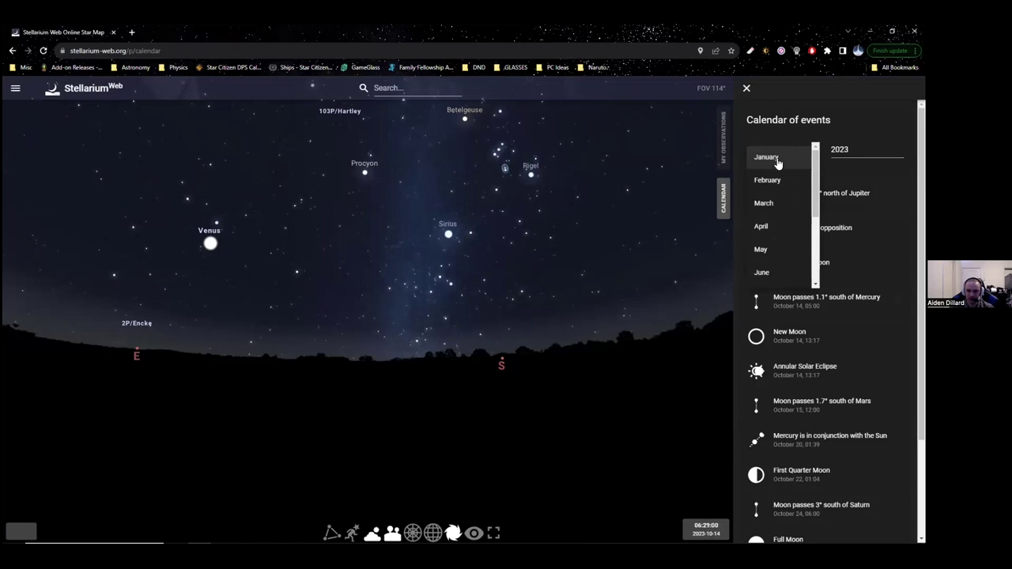
scroll(777, 204, "down", 1)
scroll(777, 208, "down", 2)
scroll(775, 225, "up", 3)
left_click(761, 227)
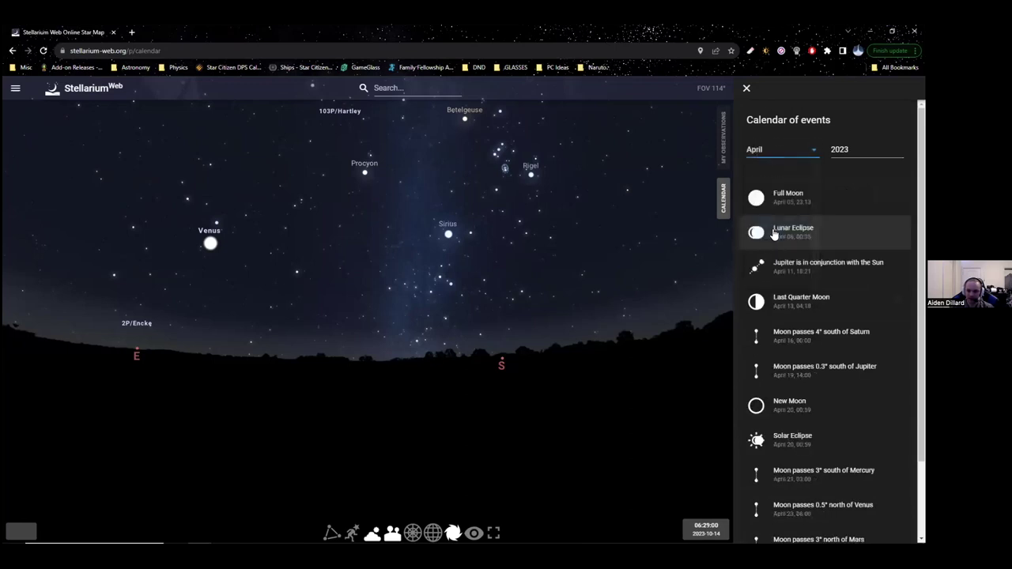
scroll(779, 314, "down", 1)
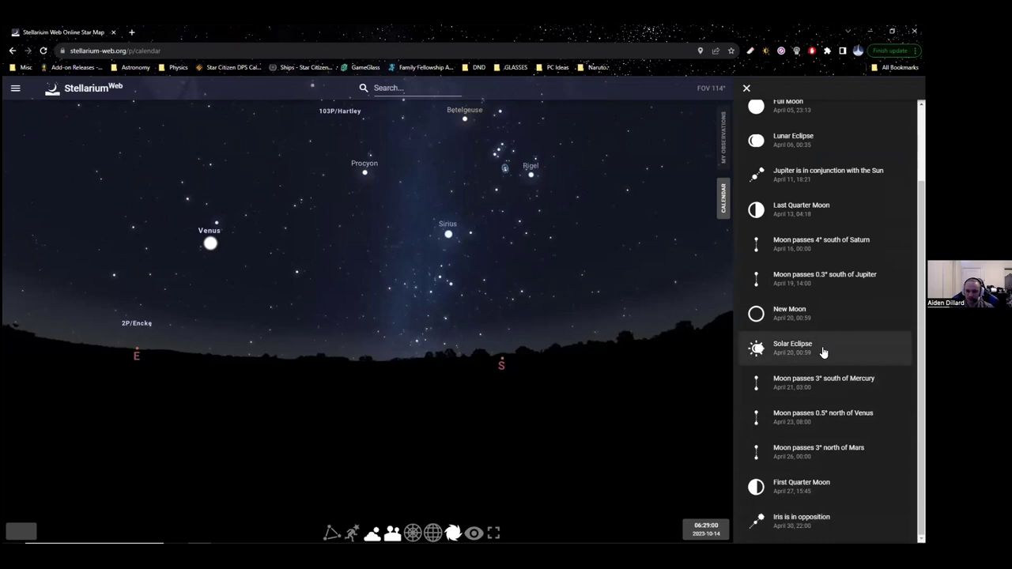
scroll(795, 360, "up", 3)
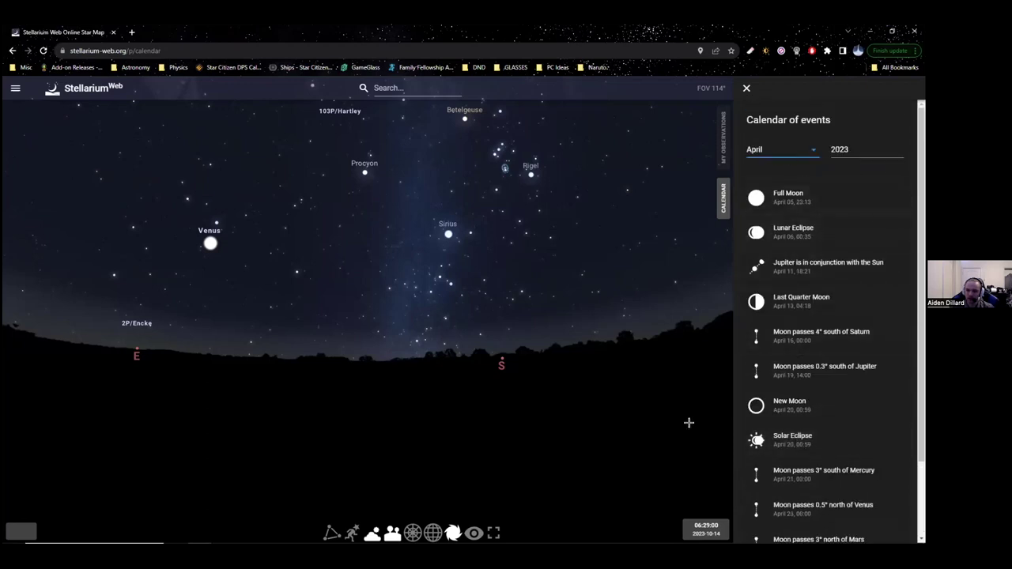
left_click(706, 530)
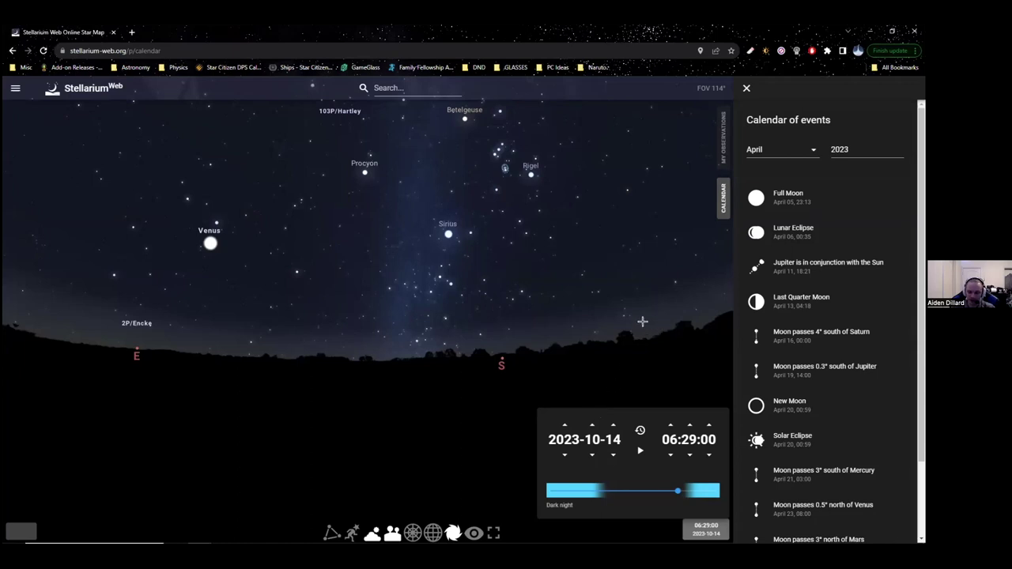
- Close the calendar of events and set the observing date back to 1919-10-14
left_click(746, 88)
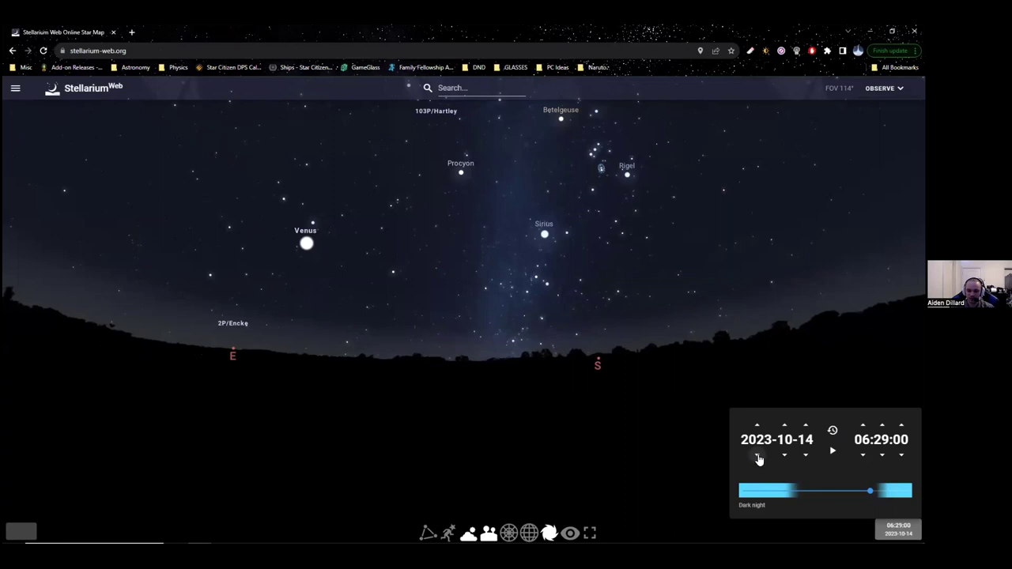
left_click(758, 458)
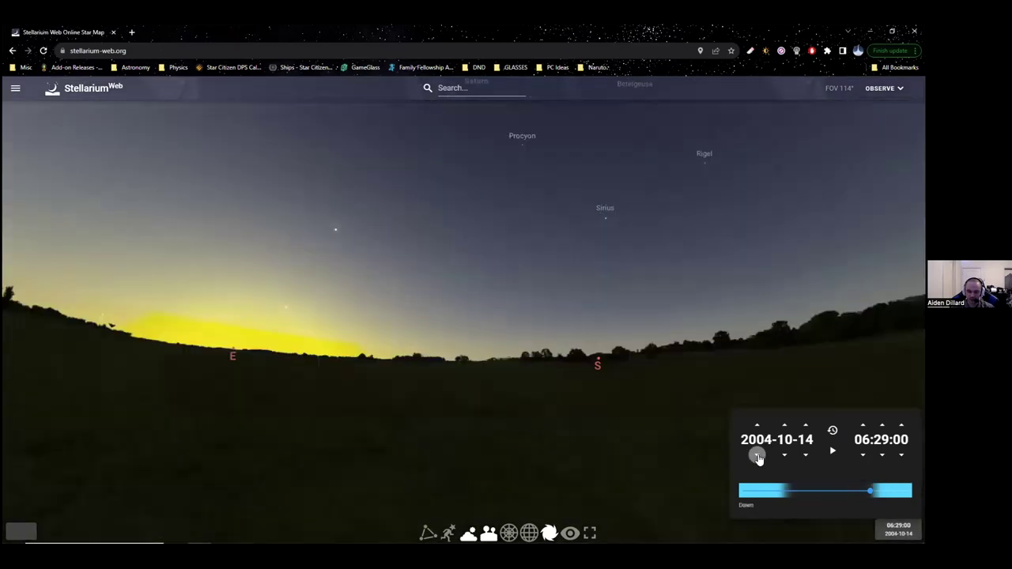
left_click_drag(758, 457, 732, 294)
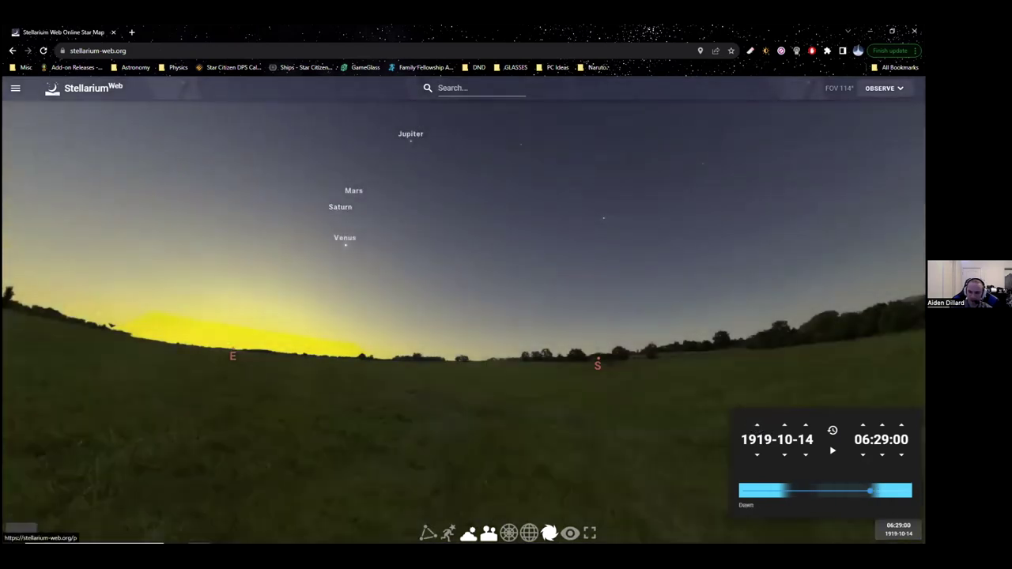
- List the calendar events for May 1919 and show the Solar Eclipse of May 29, 07:04 in the sky
left_click(885, 88)
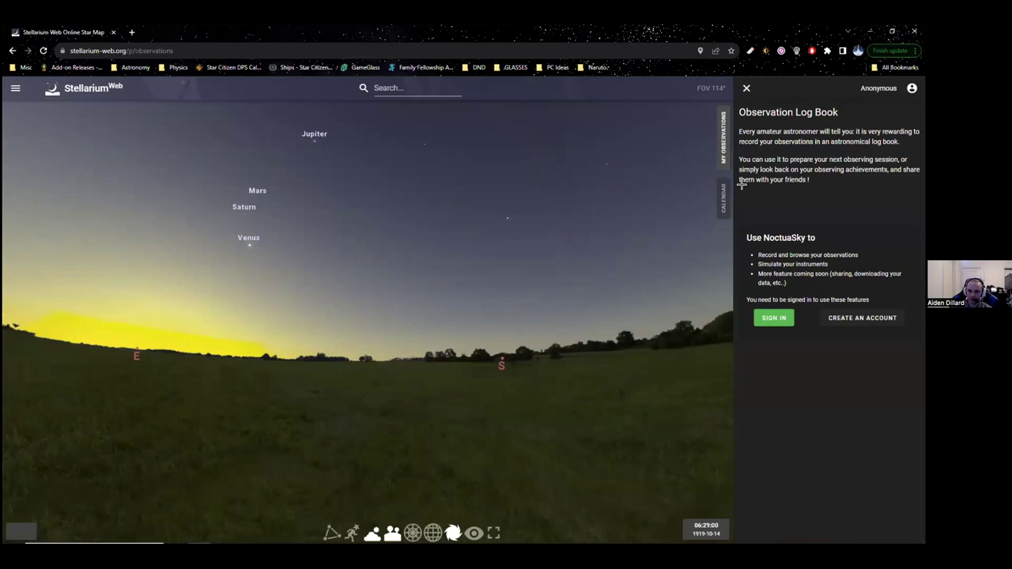
left_click(723, 198)
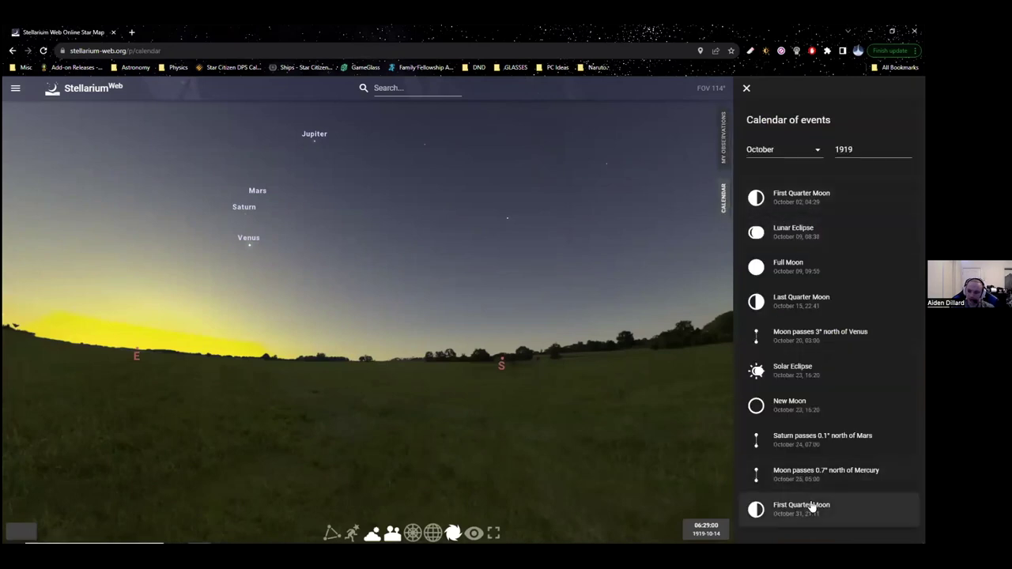
left_click(783, 150)
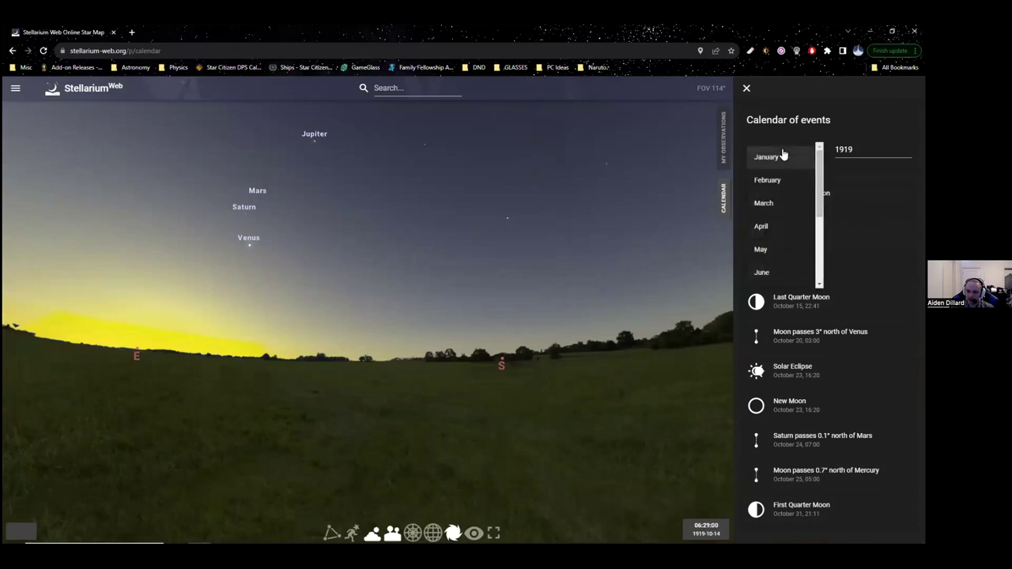
left_click(782, 251)
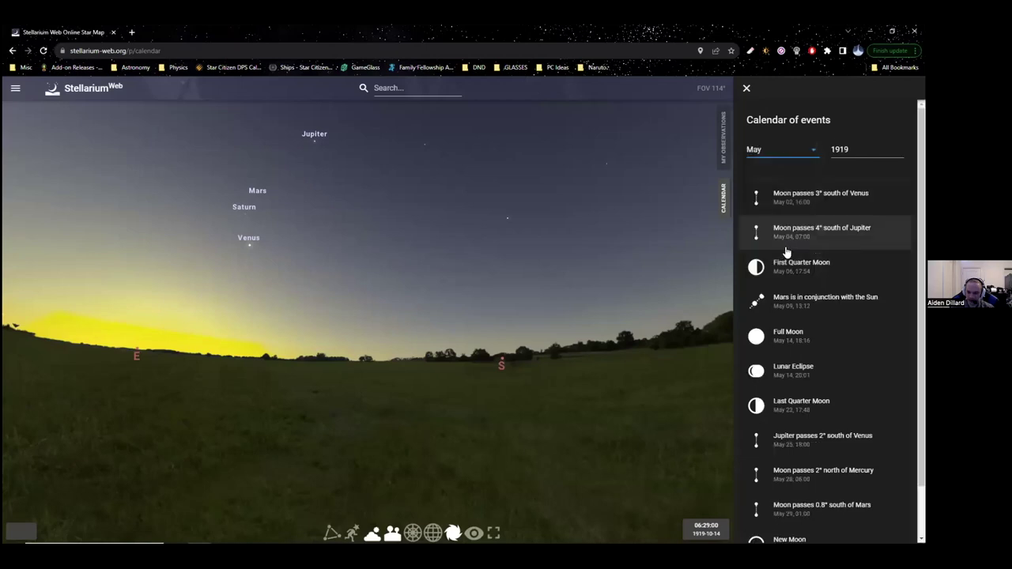
scroll(794, 300, "down", 1)
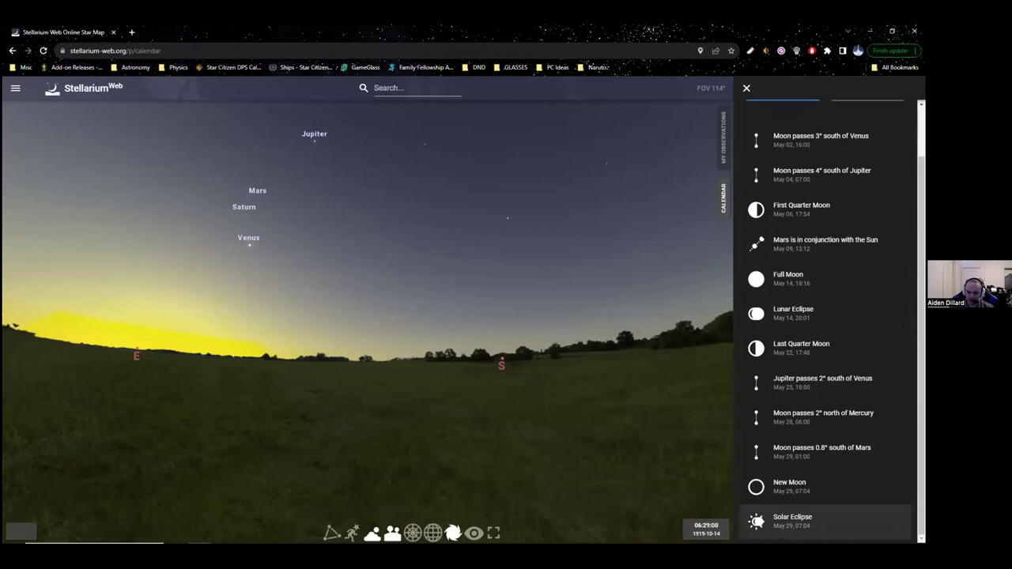
left_click(793, 520)
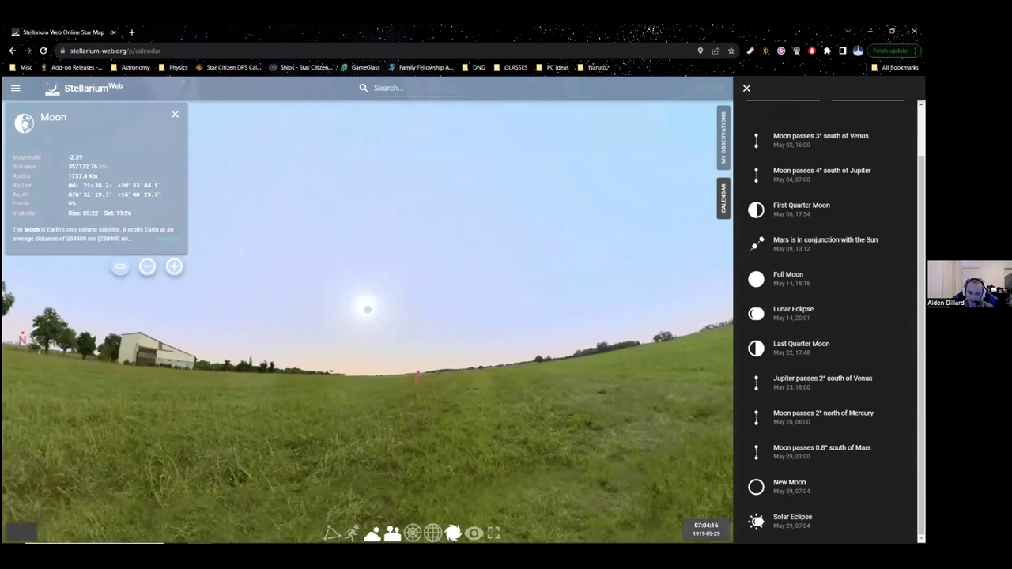
scroll(388, 332, "up", 5)
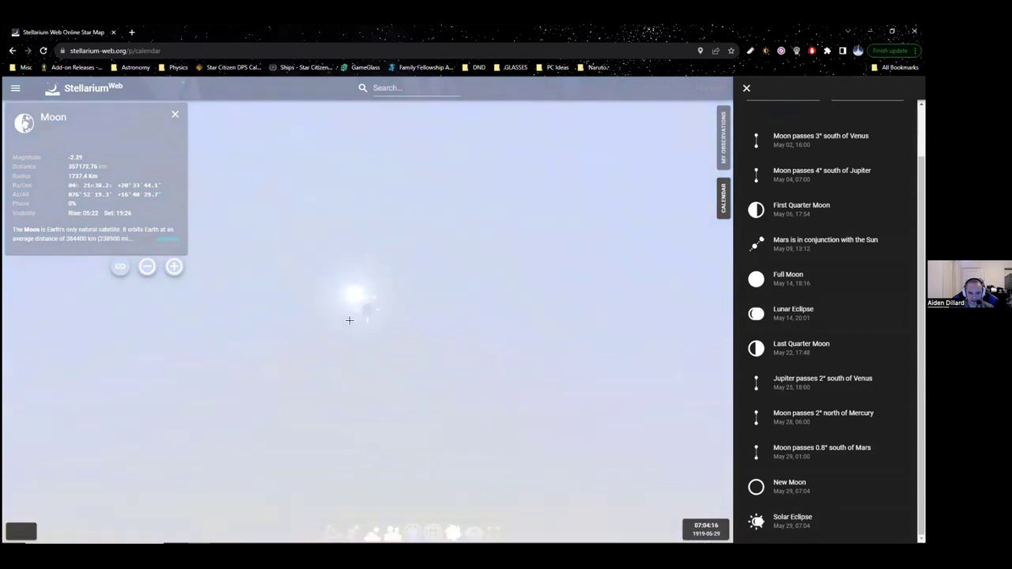
scroll(349, 317, "down", 2)
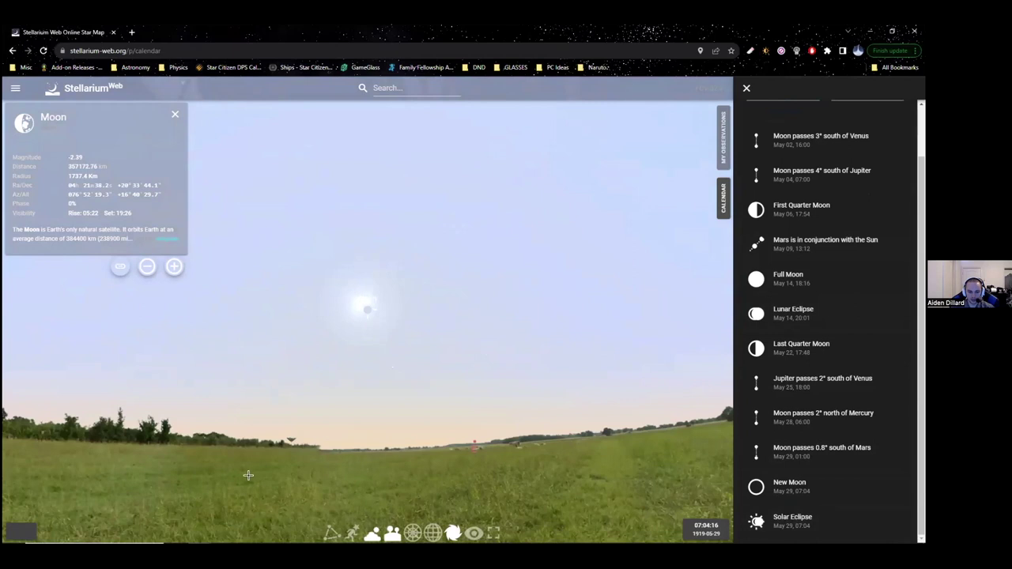
- Move the location marker from the United States to Santo António, São Tomé and Príncipe, and use it as the observing location
left_click(34, 530)
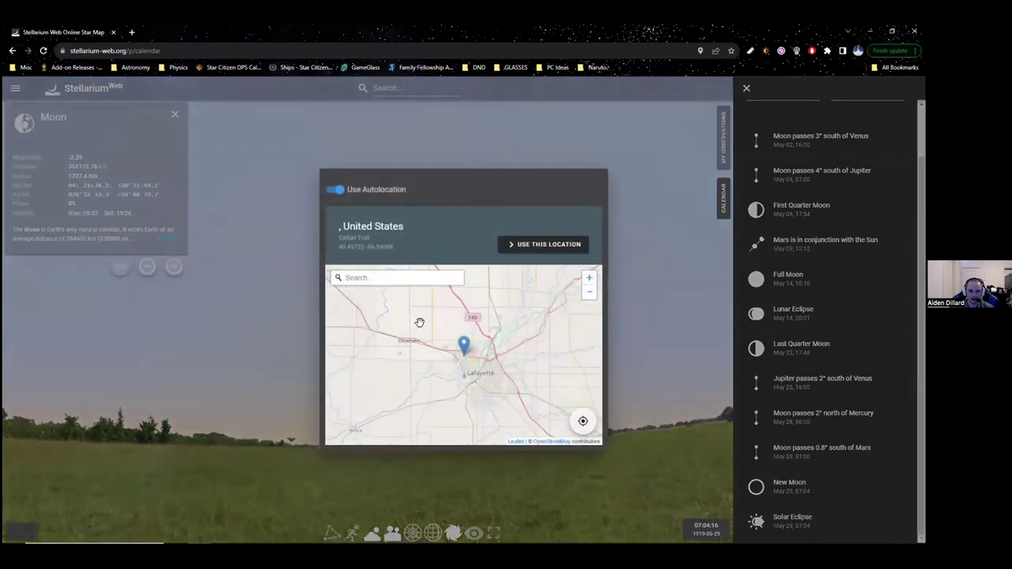
scroll(429, 321, "down", 1)
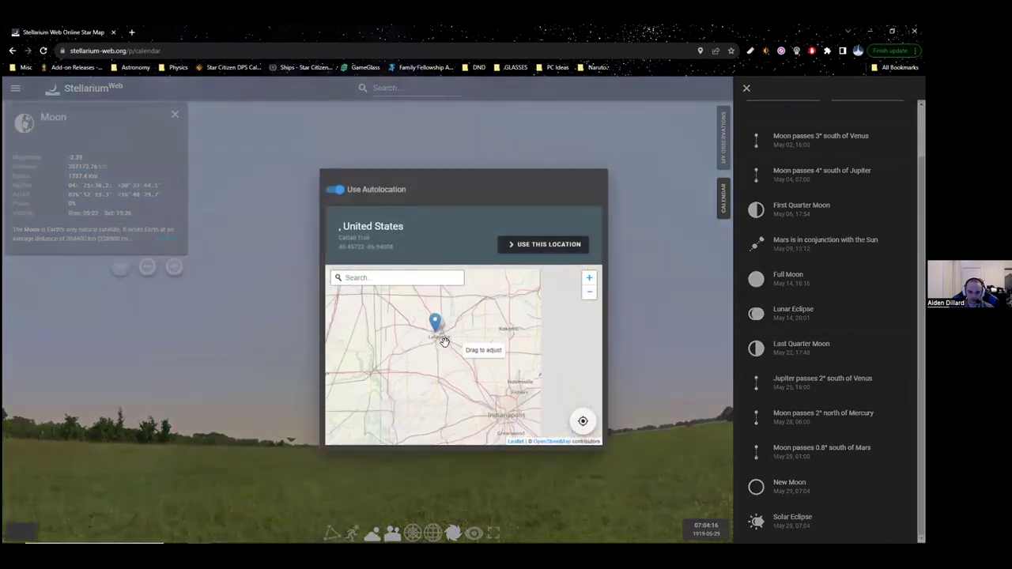
scroll(451, 357, "down", 2)
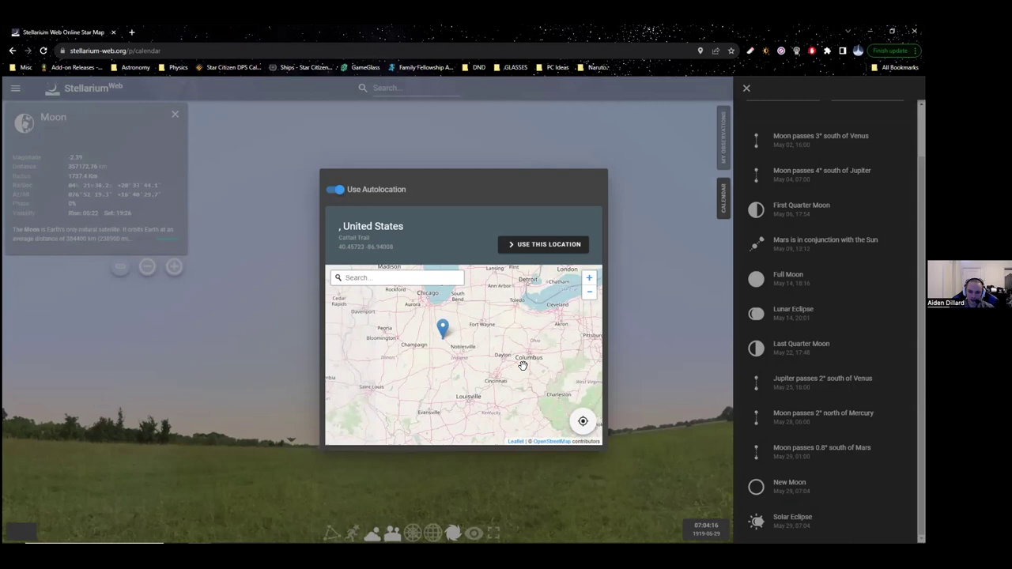
scroll(413, 322, "down", 3)
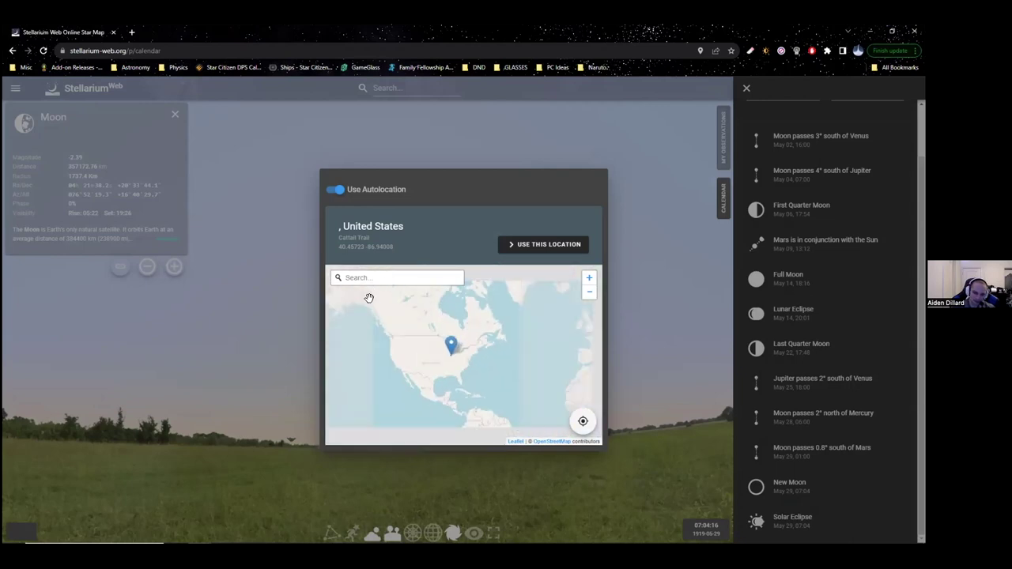
left_click(451, 356)
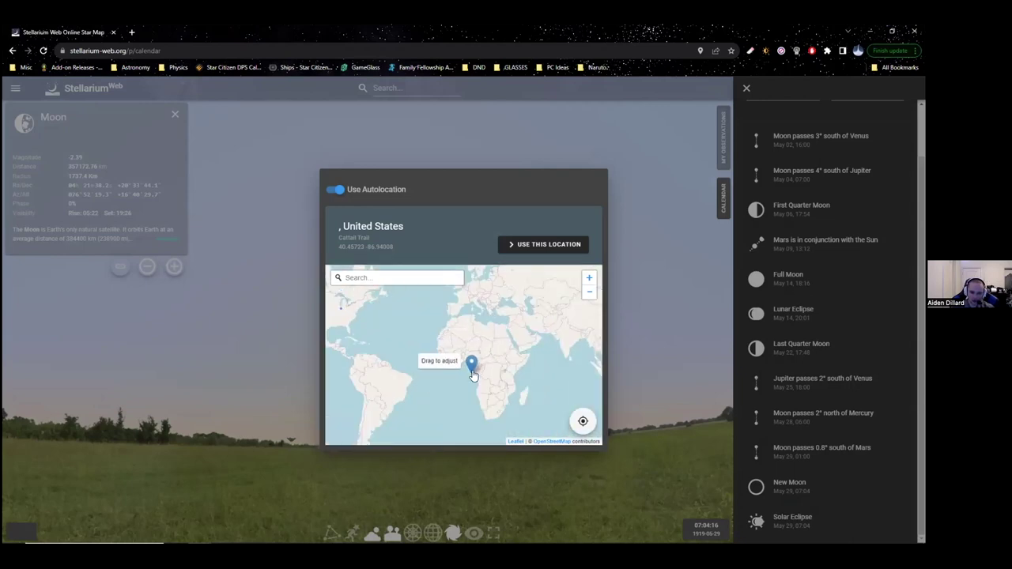
scroll(472, 365, "up", 2)
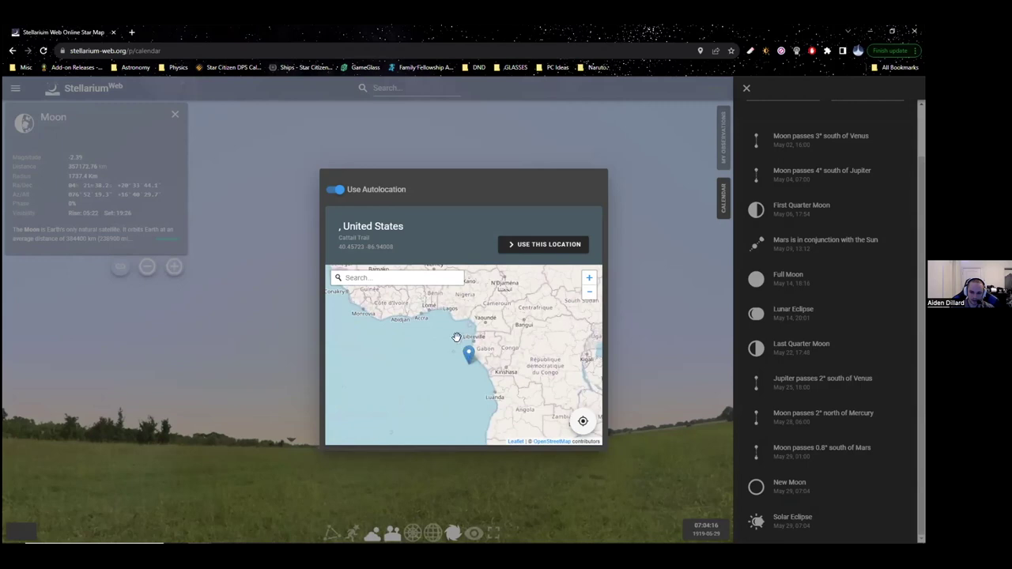
scroll(457, 339, "up", 2)
left_click_drag(505, 433, 482, 314)
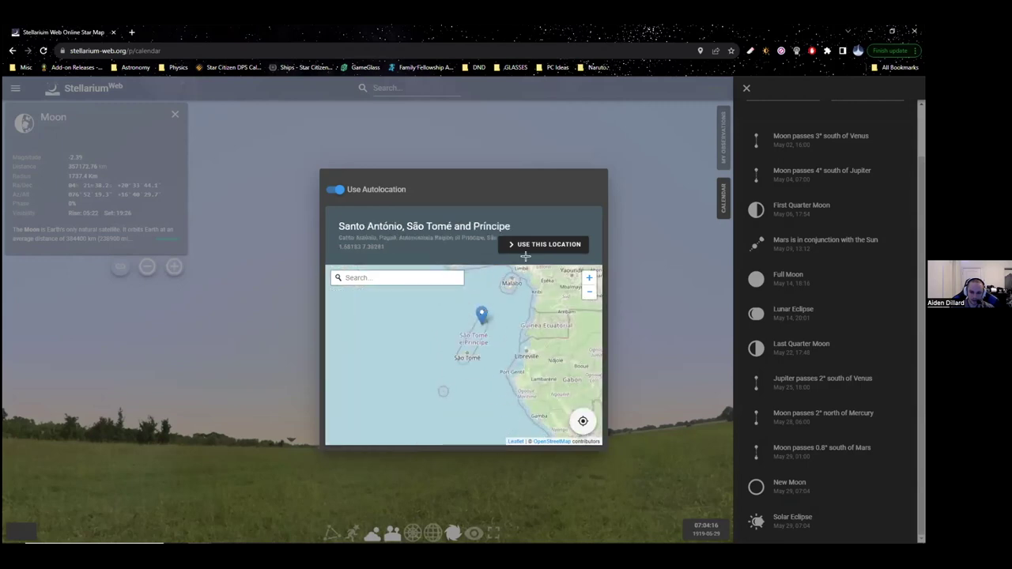
left_click(536, 247)
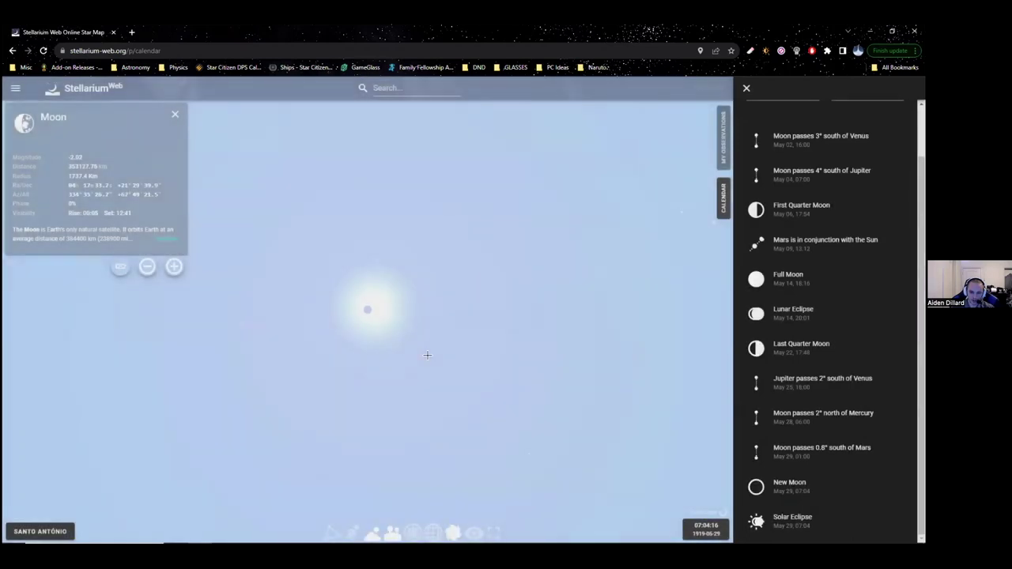
- Set the observing time to 09:20:00 on 1919-05-29 and inspect the Moon in front of the Sun up close
scroll(510, 406, "down", 3)
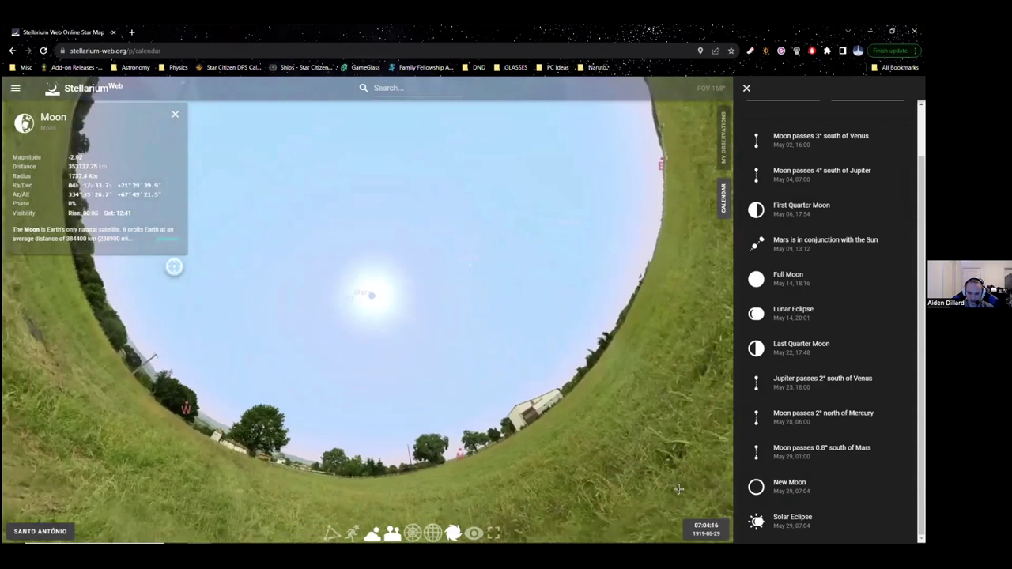
left_click(707, 529)
mouse_move(680, 491)
left_mouse_down()
mouse_move(655, 492)
mouse_move(698, 489)
left_mouse_up()
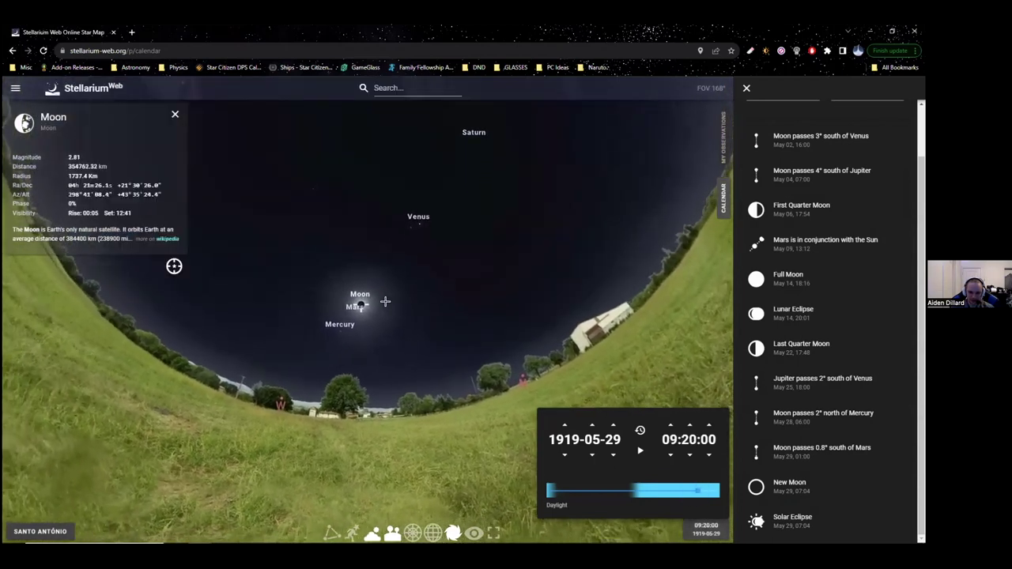
left_click(390, 305)
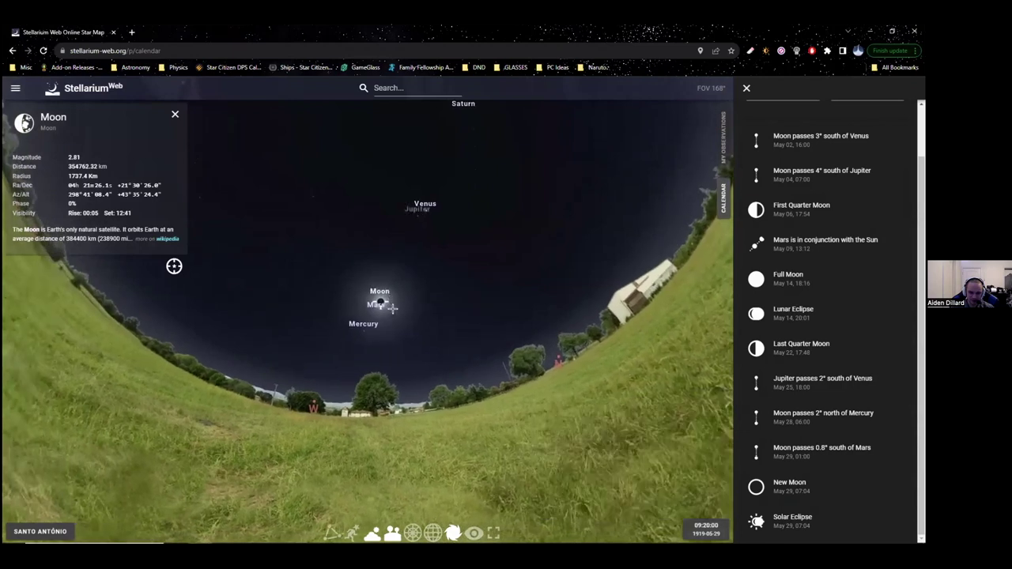
scroll(391, 307, "up", 10)
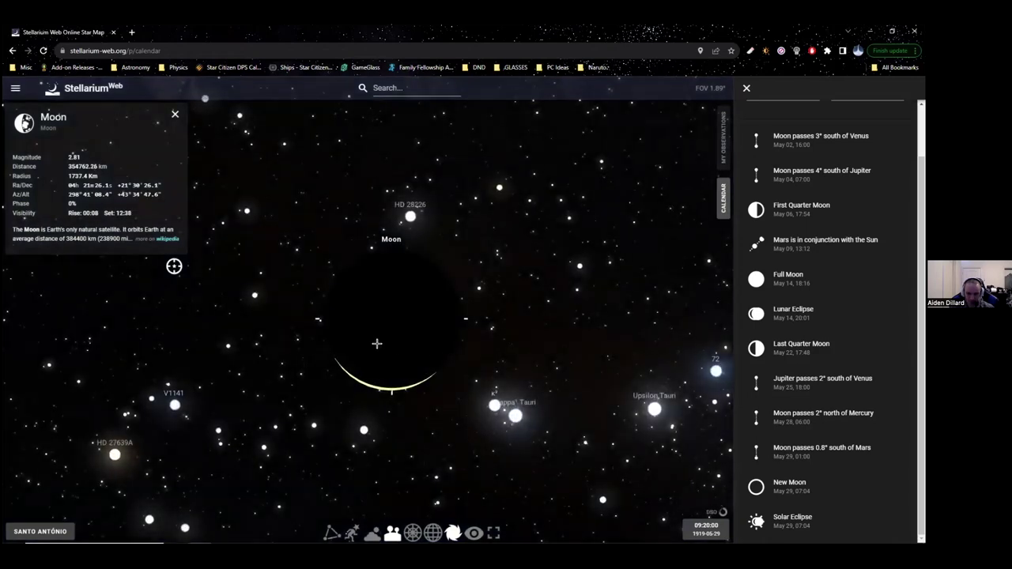
- Set the observing time to 09:16:00 and view the total eclipse with the surrounding planets and horizon
scroll(378, 344, "down", 3)
scroll(414, 346, "down", 4)
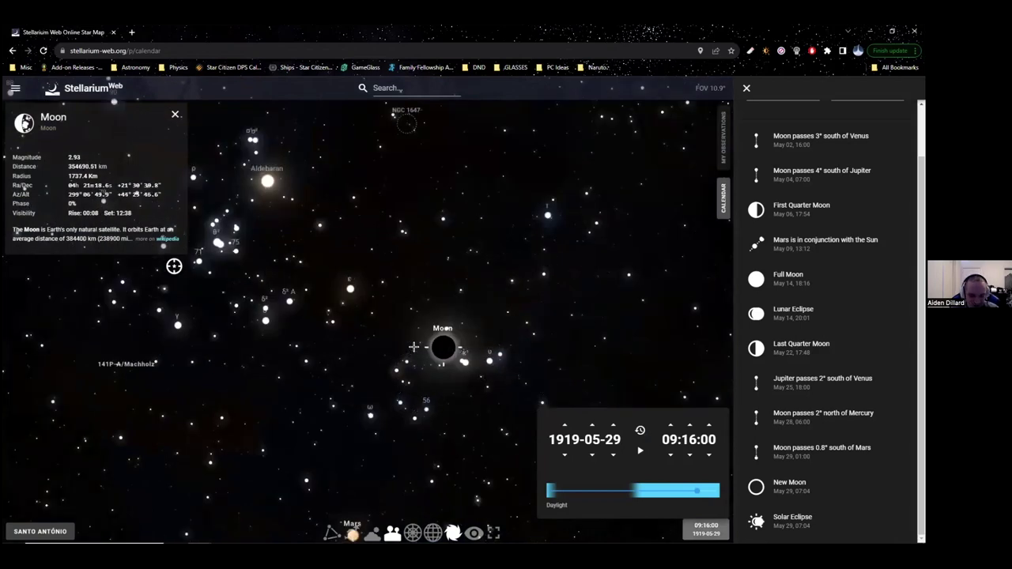
scroll(413, 345, "down", 2)
scroll(409, 362, "down", 2)
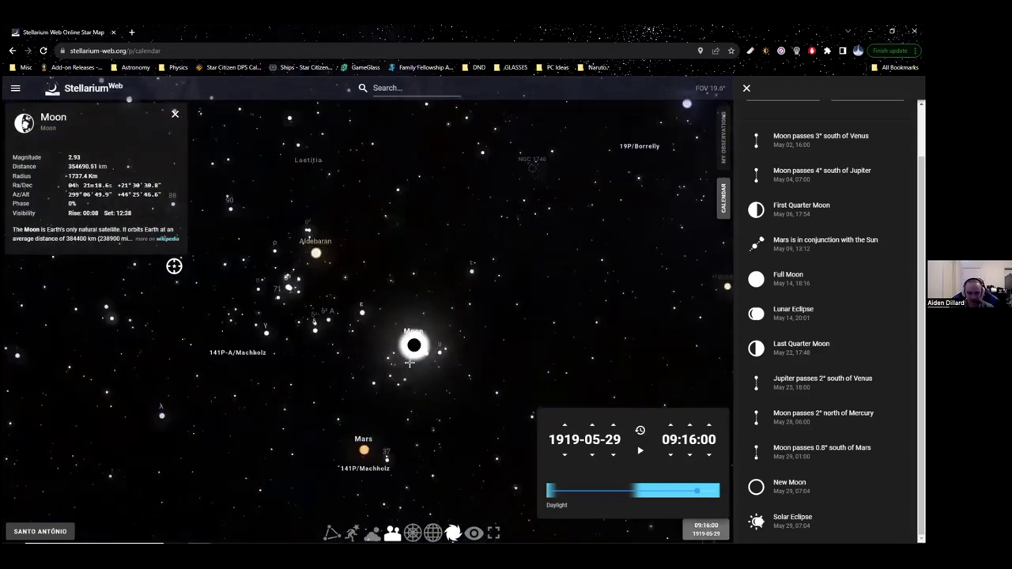
scroll(408, 362, "down", 8)
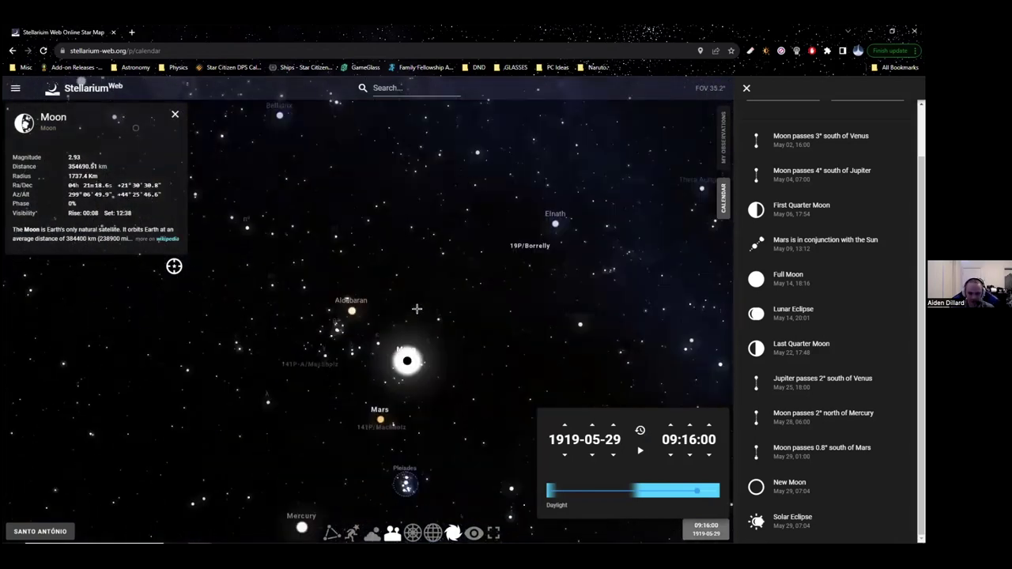
key("Down")
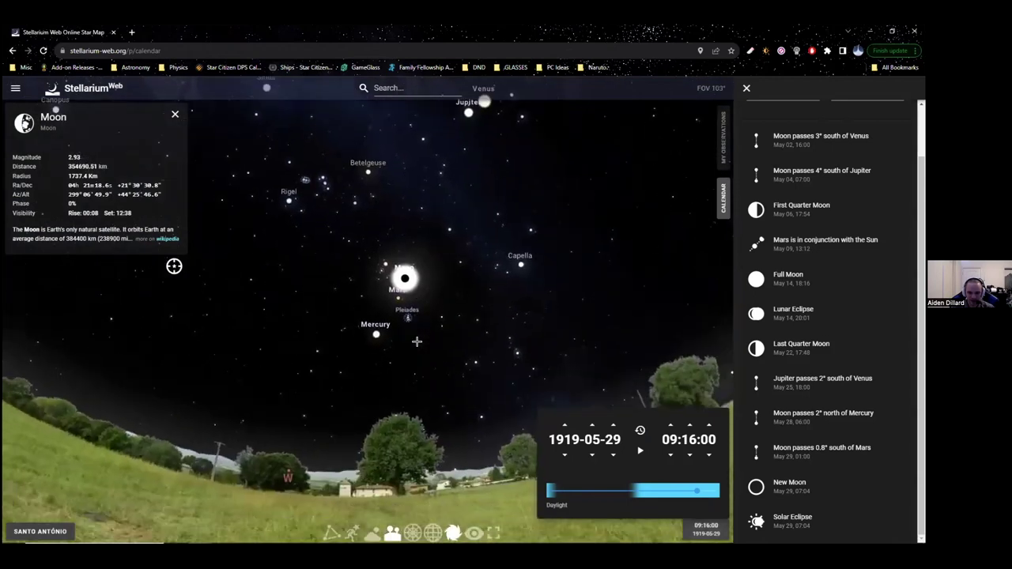
scroll(417, 341, "down", 2)
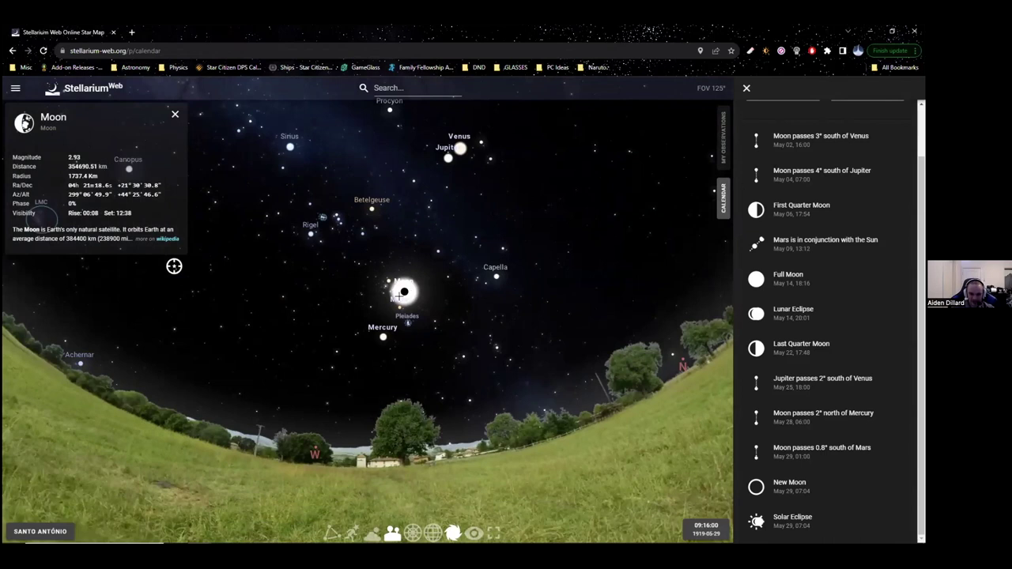
- Examine the eclipsed Sun and the stars near the Moon, both close up and in a wide view of the sky
scroll(411, 284, "up", 2)
scroll(414, 272, "up", 6)
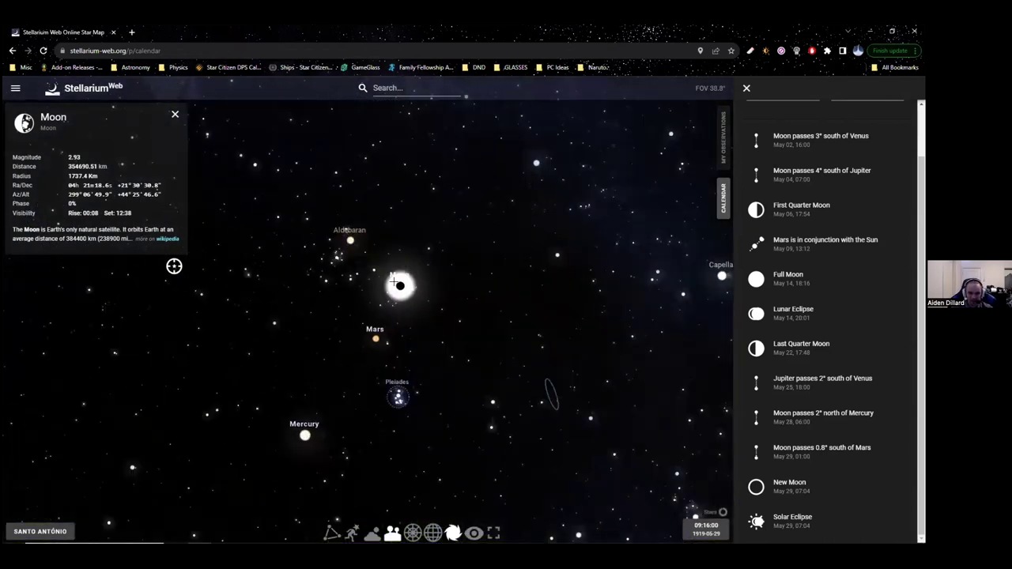
scroll(411, 276, "up", 4)
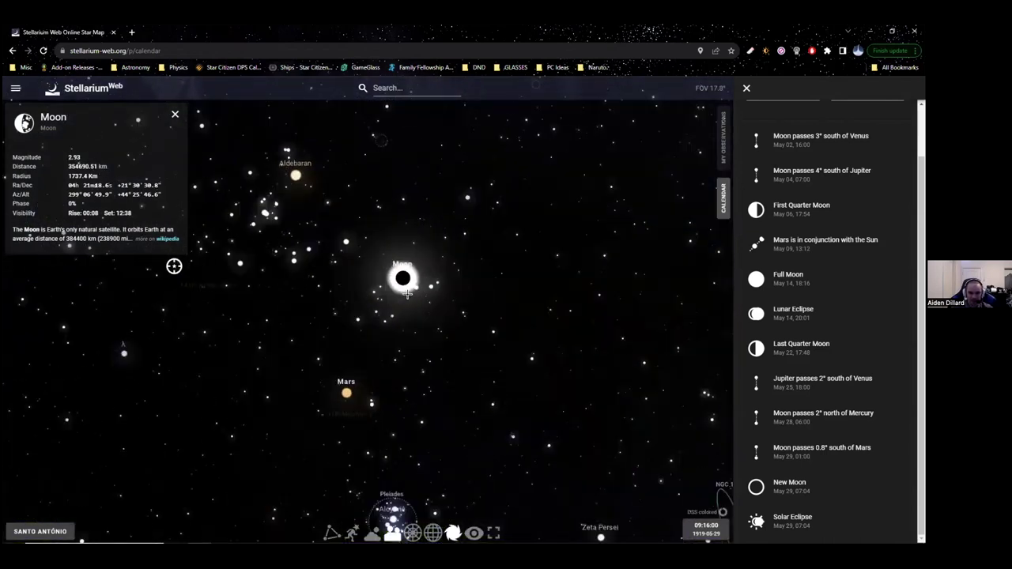
scroll(428, 271, "up", 6)
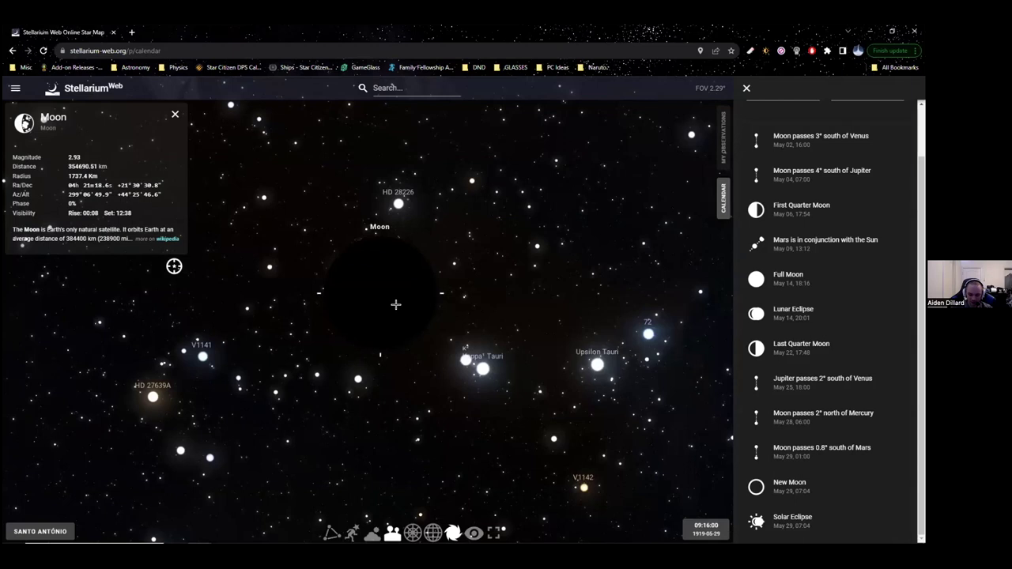
scroll(395, 304, "down", 1)
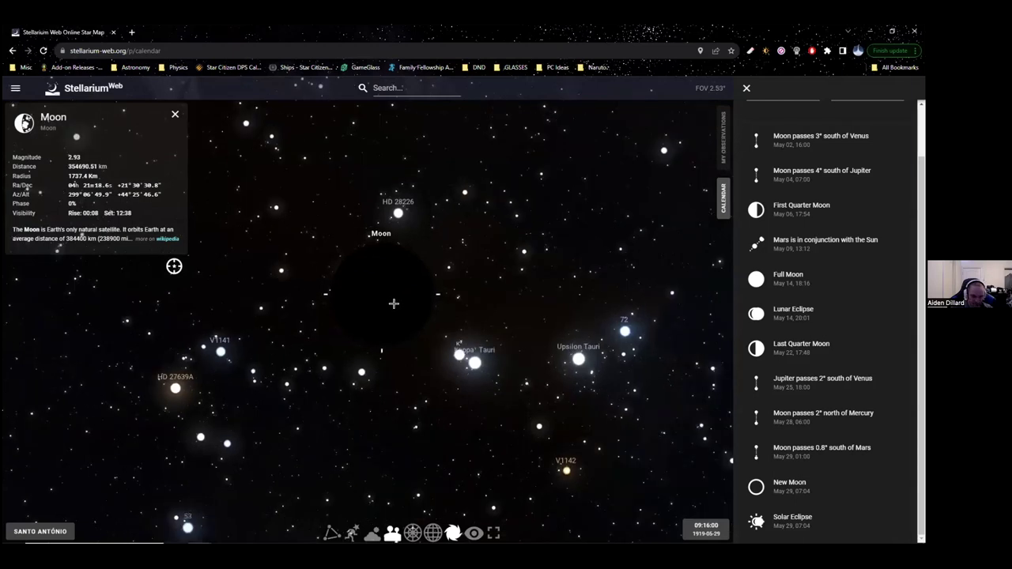
scroll(395, 305, "down", 5)
scroll(398, 306, "down", 6)
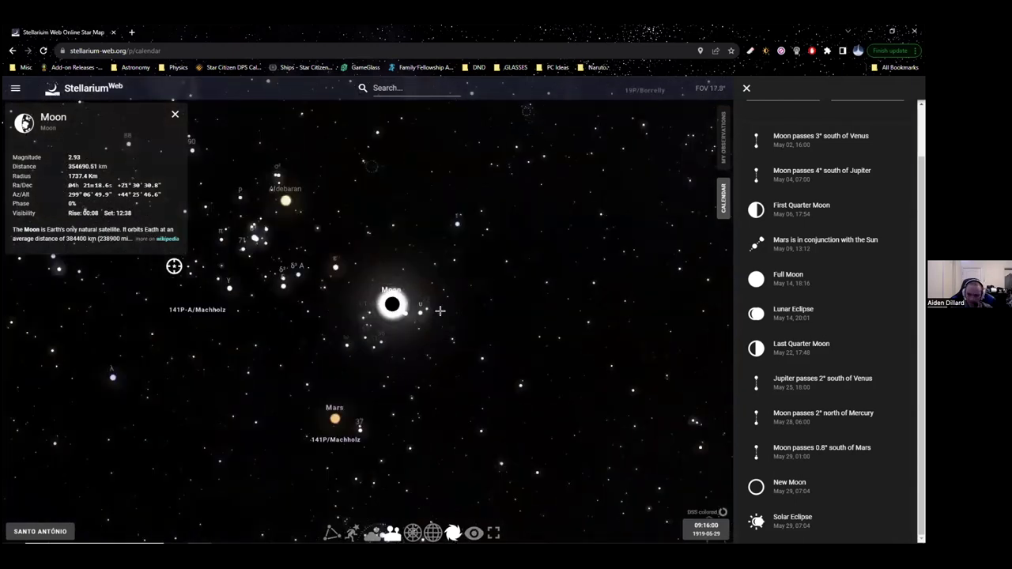
scroll(441, 311, "down", 3)
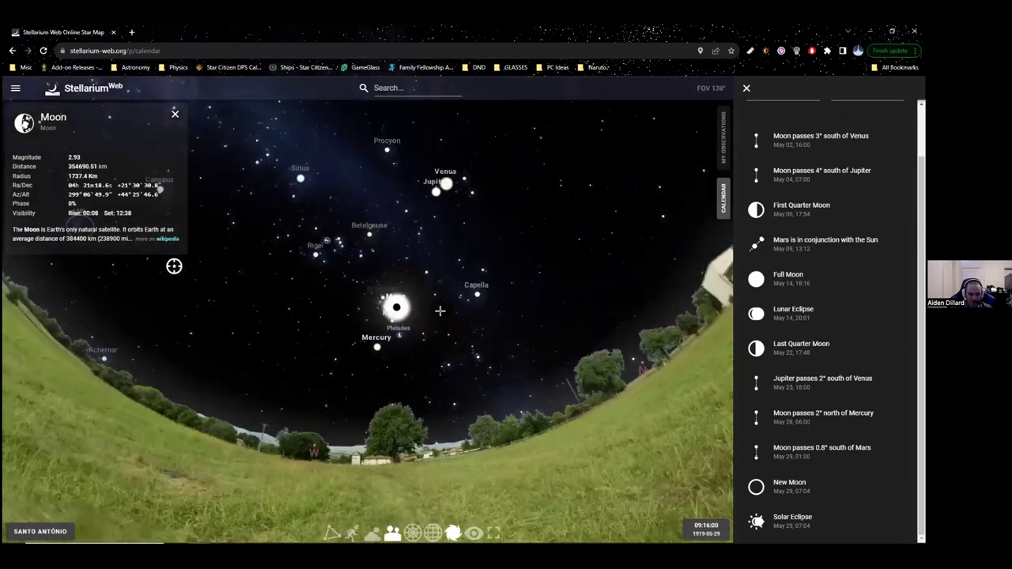
scroll(440, 310, "up", 3)
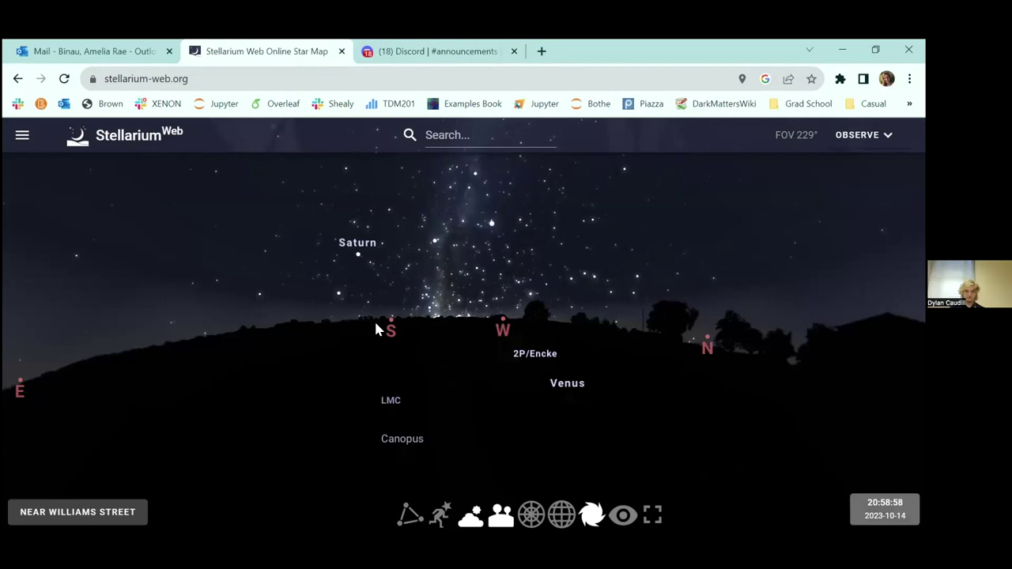
- Survey the night sky along the horizon, straight overhead and back toward the east
mouse_move(374, 320)
left_mouse_down()
mouse_move(442, 242)
mouse_move(460, 260)
left_mouse_up()
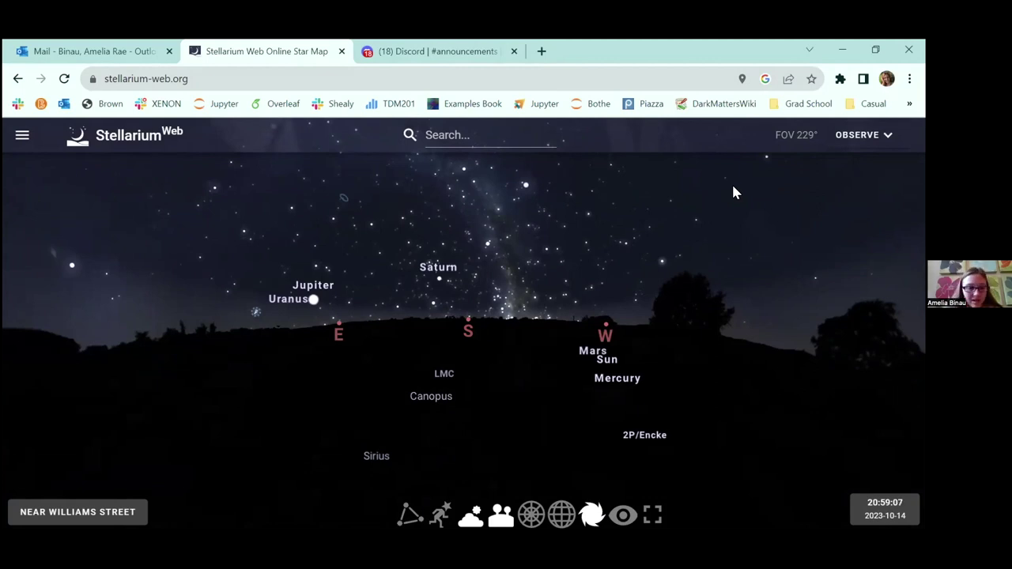
left_click_drag(734, 193, 56, 441)
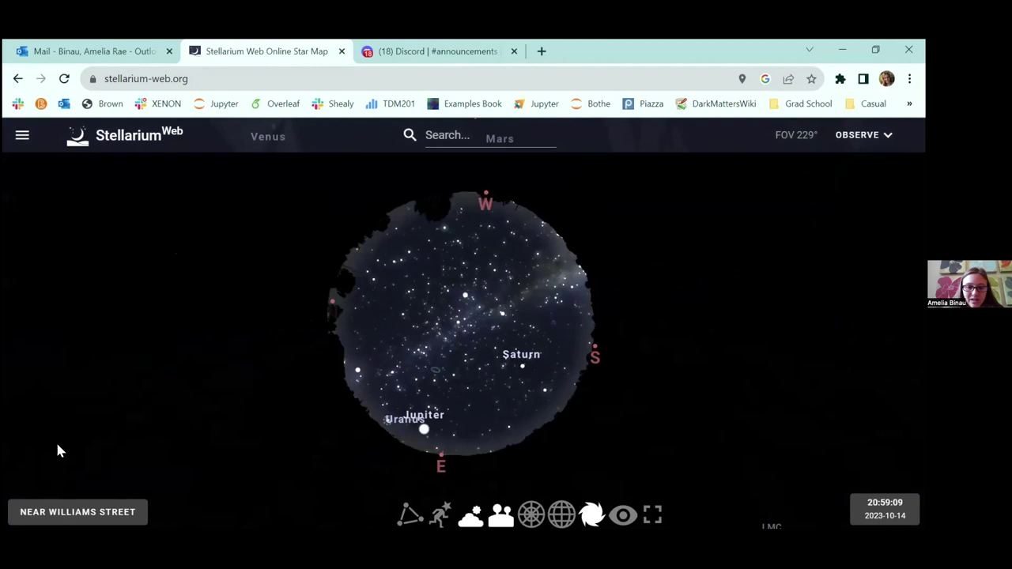
left_click_drag(70, 332, 414, 202)
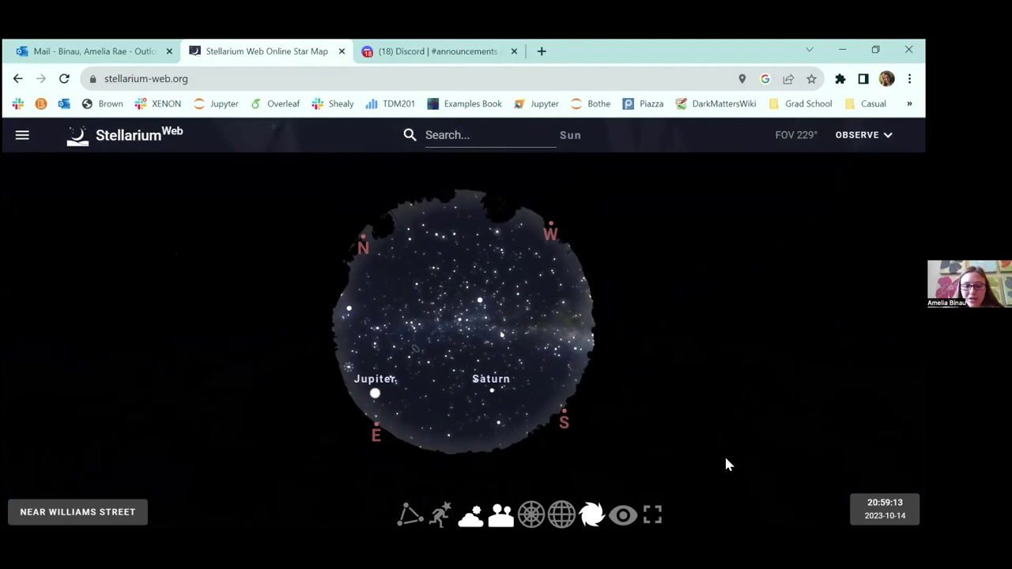
left_click_drag(488, 330, 500, 288)
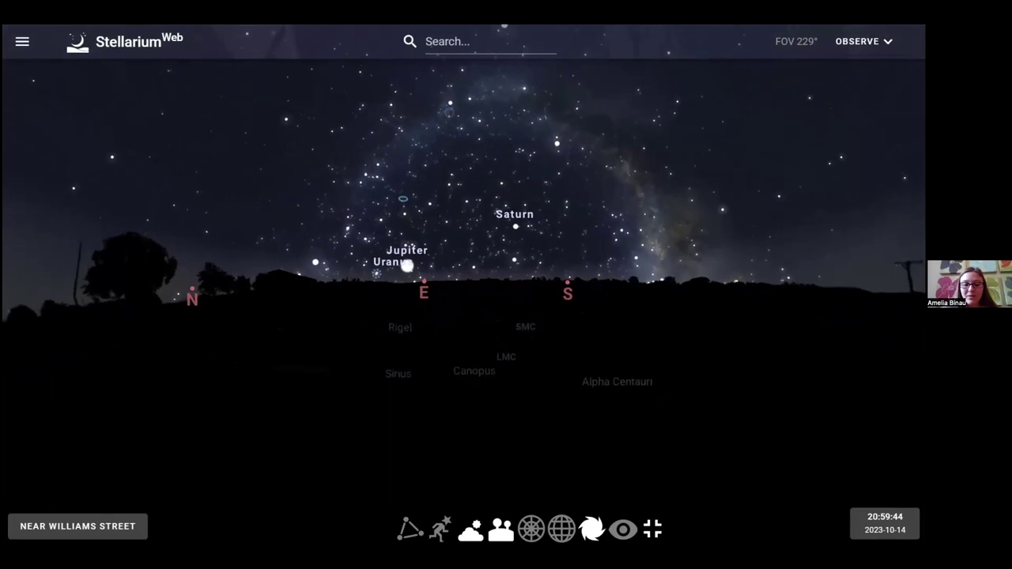
- Display the constellation lines and constellation art, view them across the eastern sky, and hide both again
left_click(409, 528)
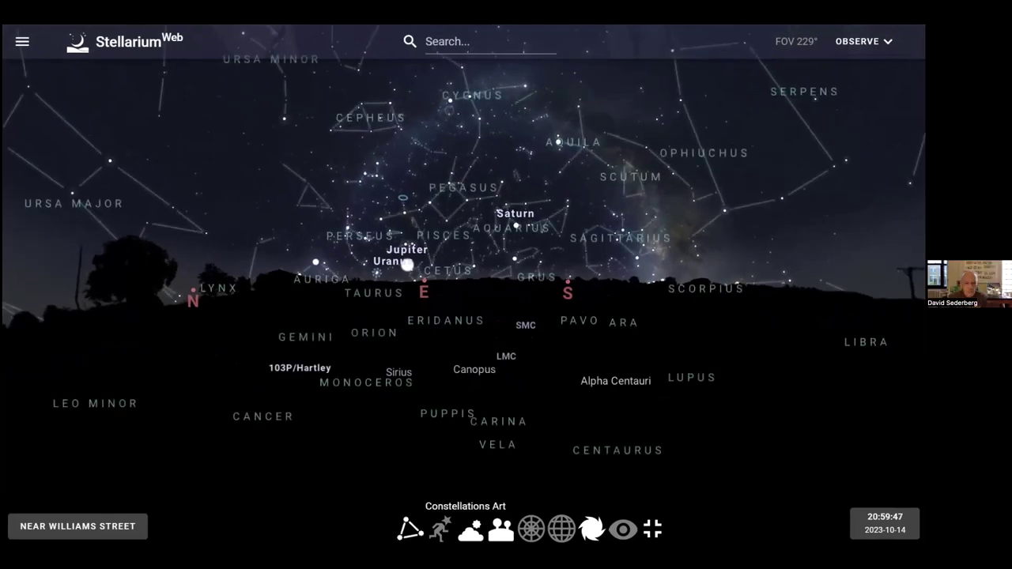
left_click(440, 528)
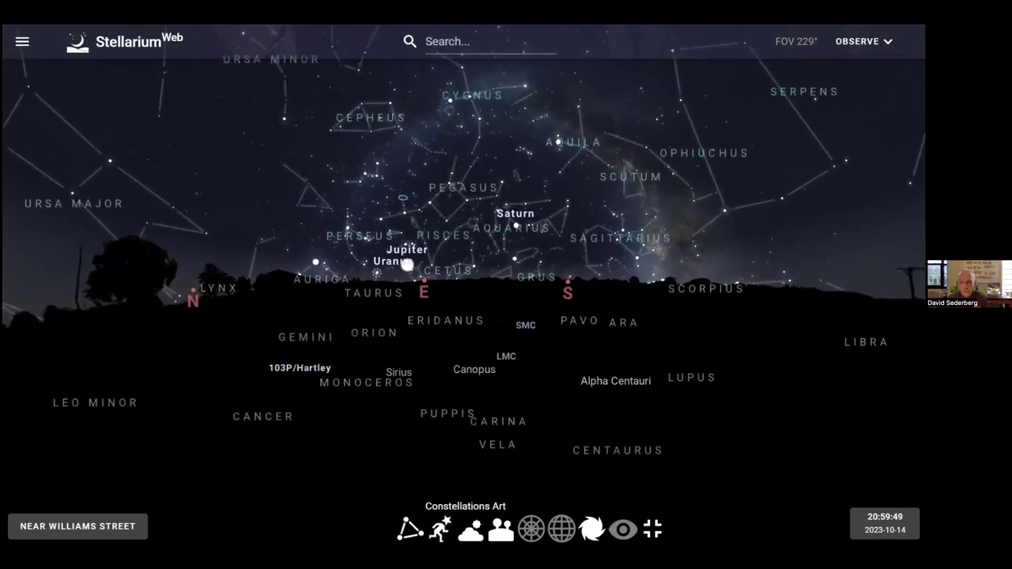
left_click_drag(597, 166, 492, 214)
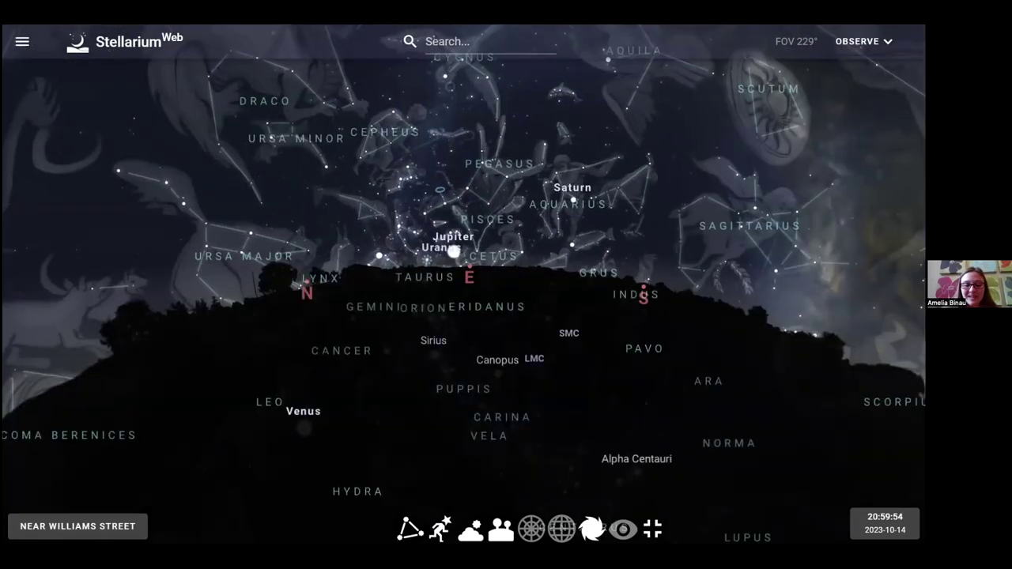
left_click(440, 528)
left_click(410, 529)
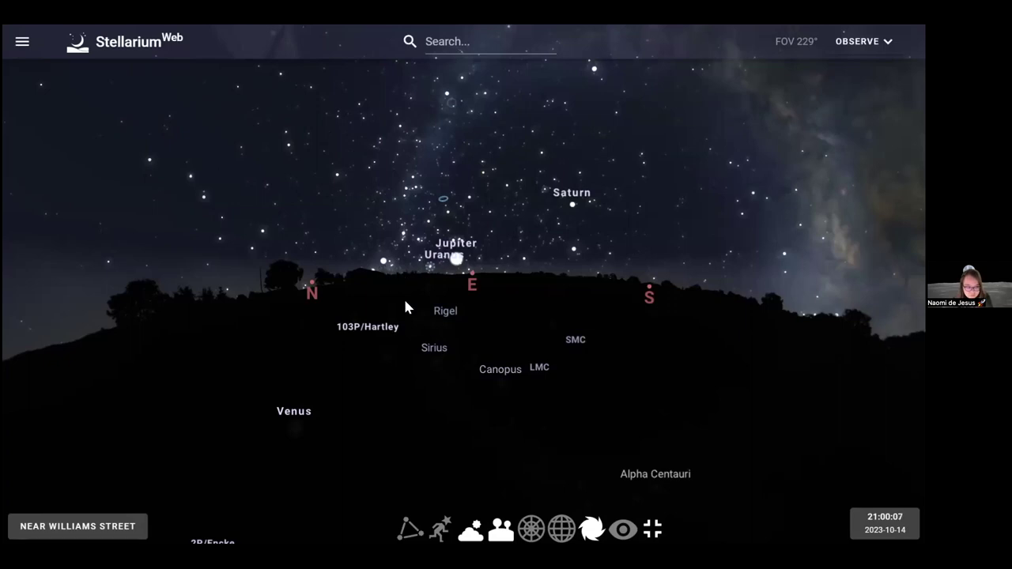
- Show the constellation lines and examine the constellations around Orion below the horizon and Perseus above it
left_click(411, 529)
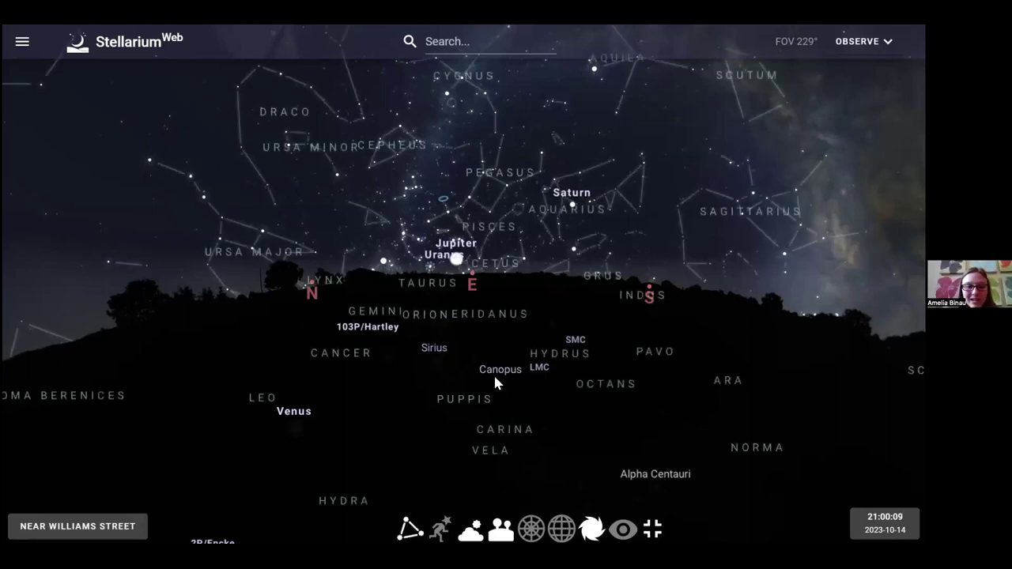
left_click_drag(510, 351, 462, 265)
scroll(621, 257, "up", 8)
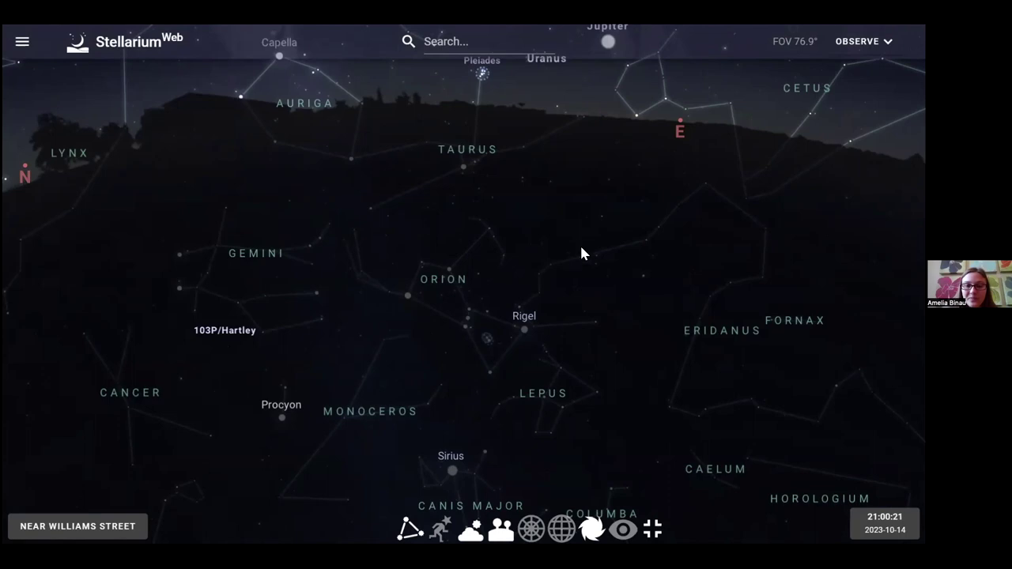
scroll(580, 330, "down", 10)
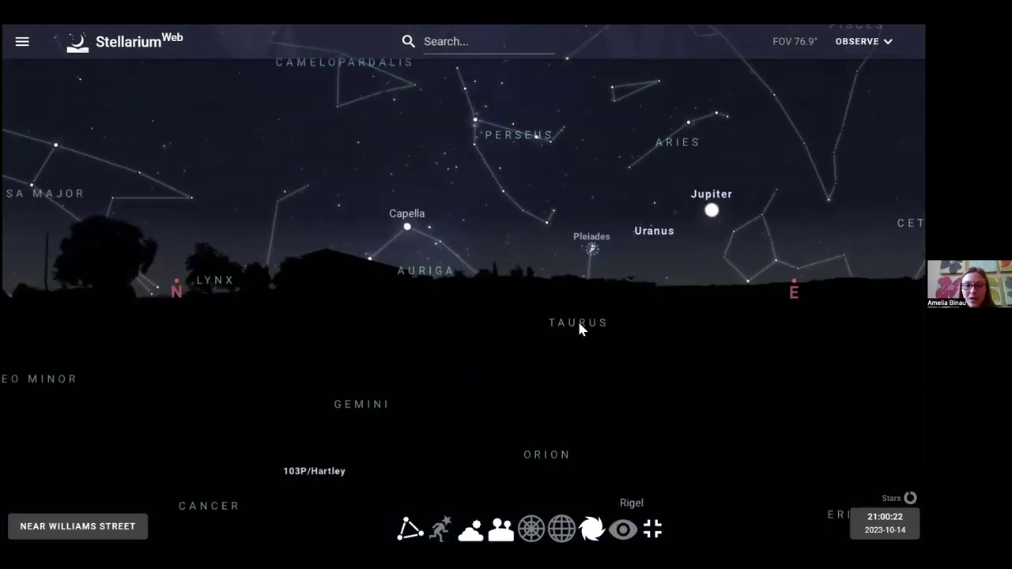
scroll(578, 330, "up", 10)
scroll(578, 330, "down", 5)
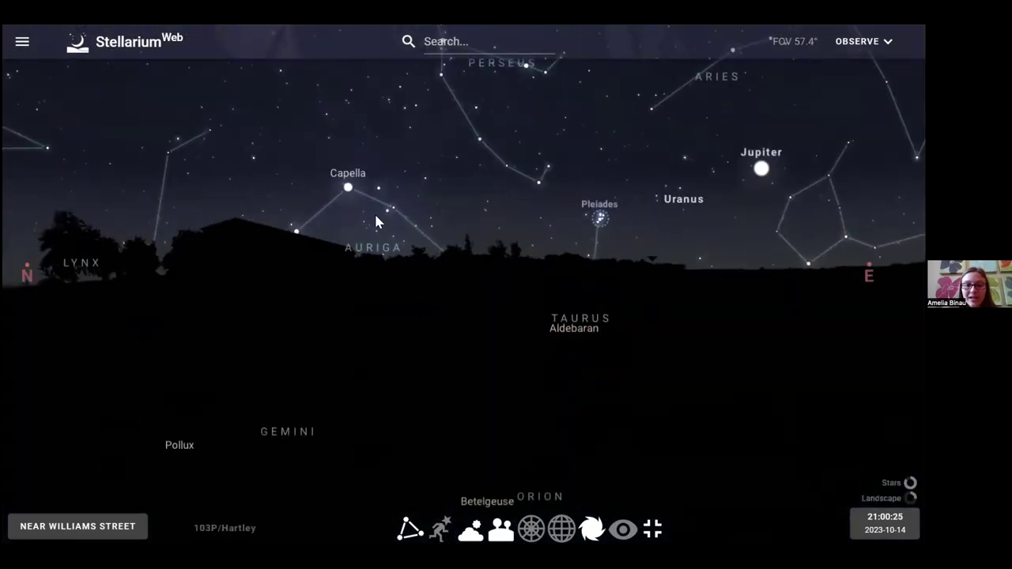
left_click_drag(436, 301, 355, 414)
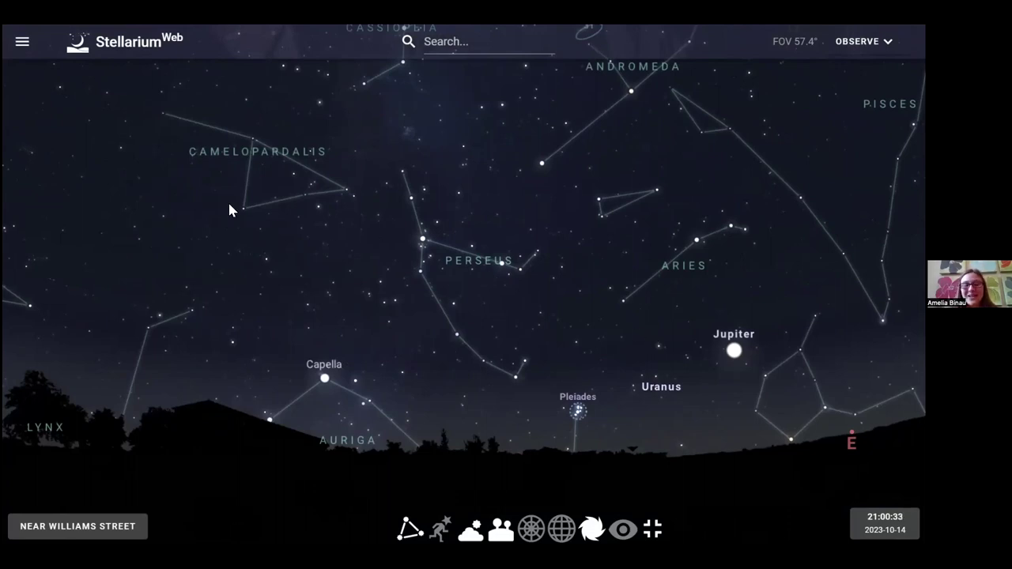
- Trace the constellations along the horizon from Perseus past Ursa Major to Bootes, and return to Ursa Major
mouse_move(332, 287)
left_mouse_down()
mouse_move(630, 301)
mouse_move(694, 286)
left_mouse_up()
left_click_drag(583, 284, 719, 274)
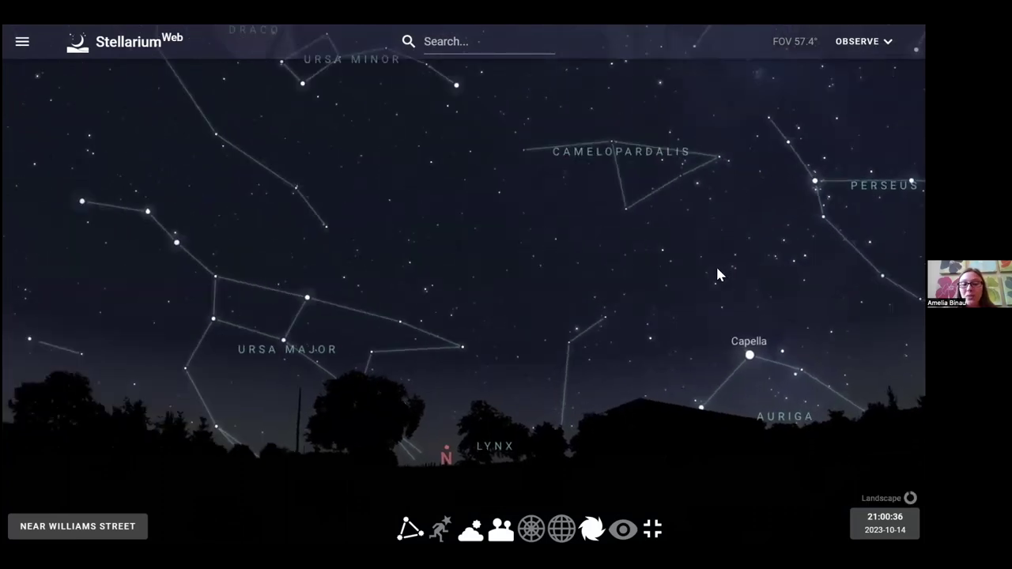
left_click_drag(715, 223, 771, 222)
mouse_move(401, 402)
left_mouse_down()
mouse_move(497, 339)
mouse_move(572, 343)
mouse_move(624, 362)
left_mouse_up()
scroll(511, 349, "up", 2)
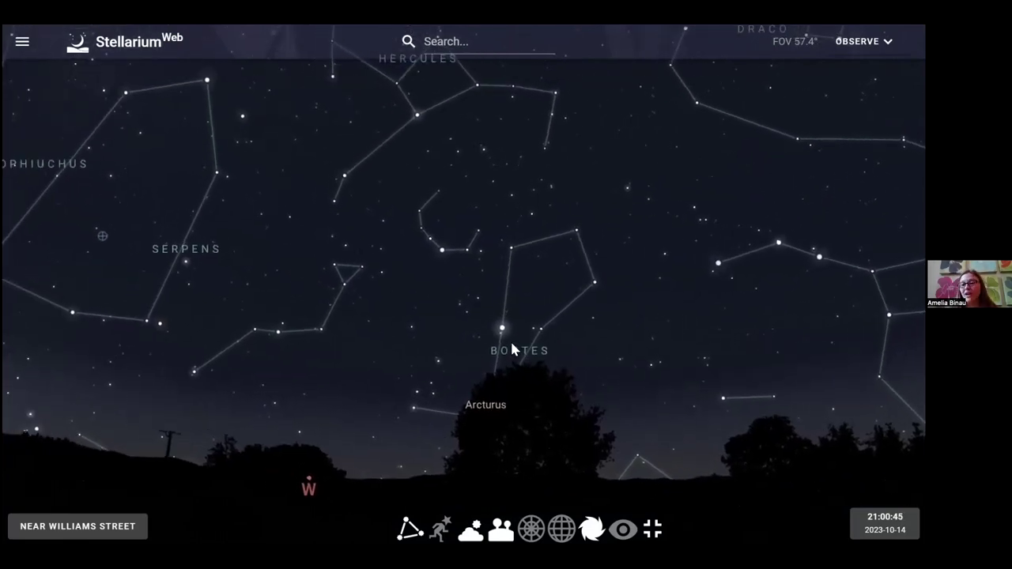
left_click_drag(592, 314, 432, 296)
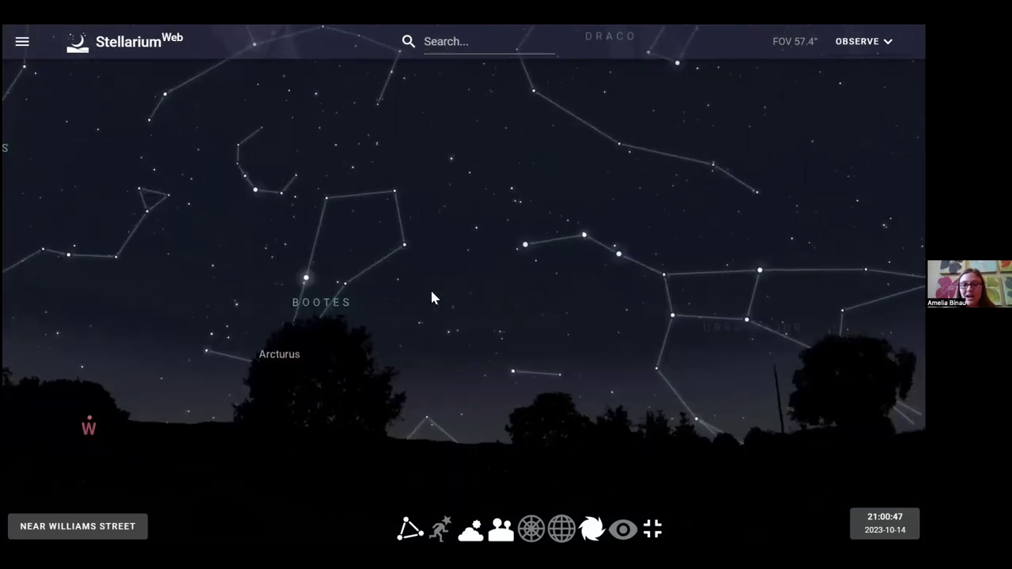
left_click_drag(197, 221, 41, 187)
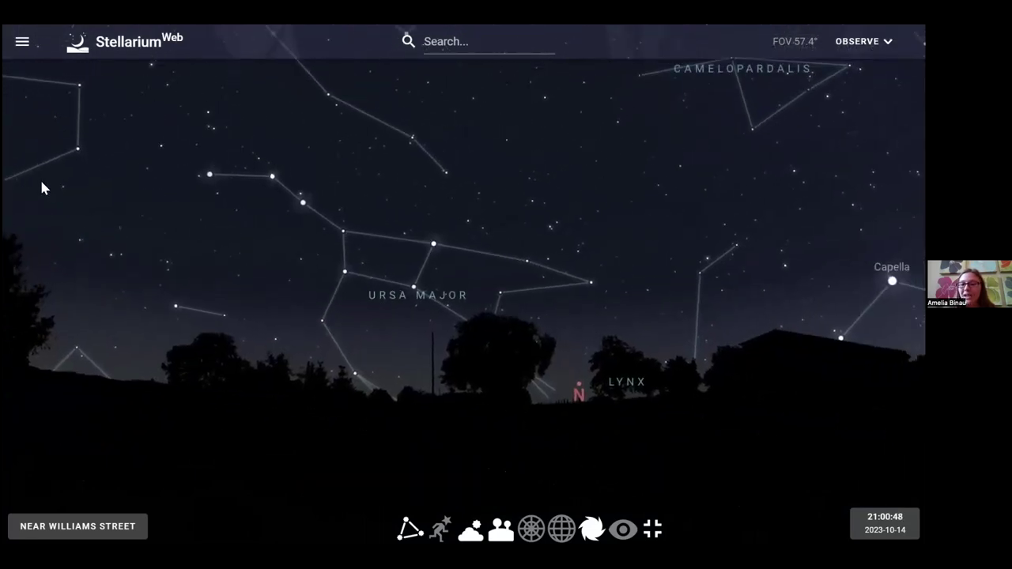
- Turn on the constellation art and examine the Ursa Major figure above the northern horizon, both close up and in a wider view
left_click(440, 526)
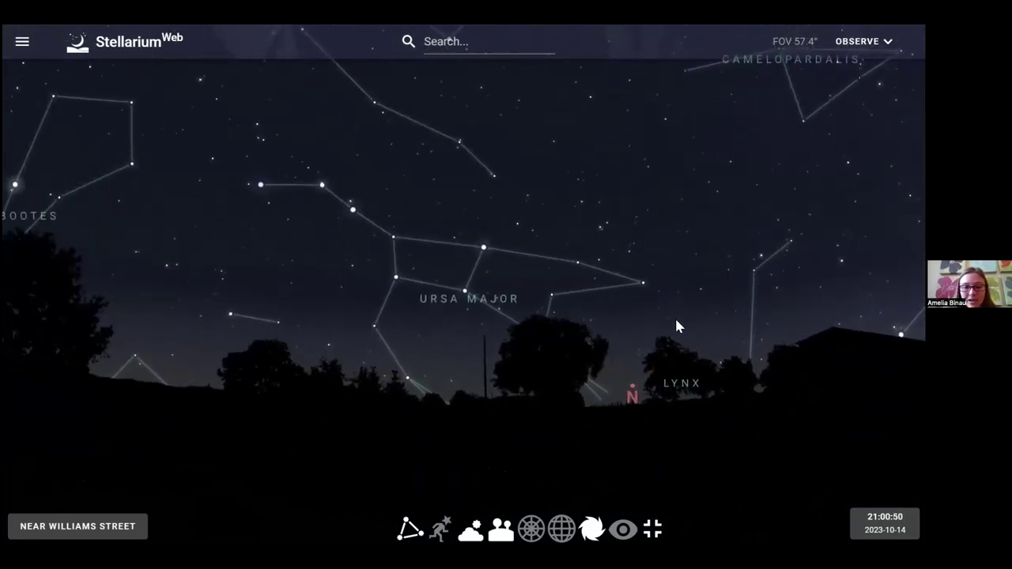
left_click_drag(660, 329, 673, 343)
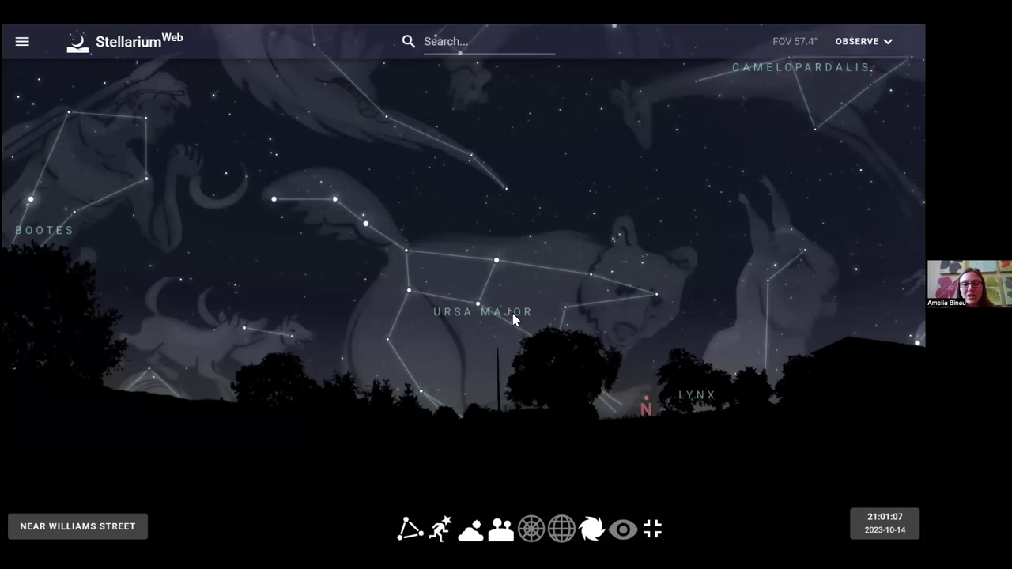
left_click_drag(269, 249, 327, 336)
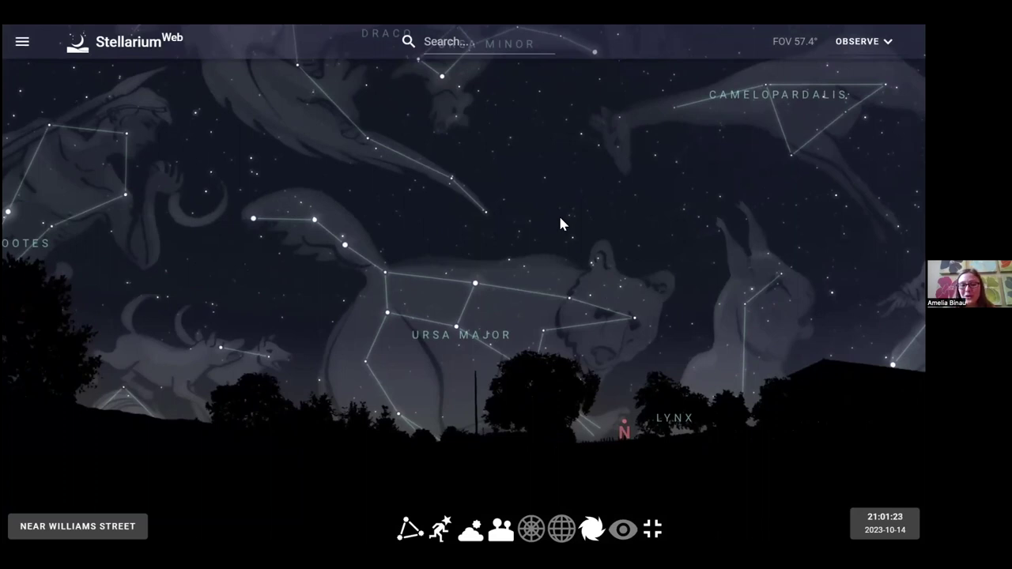
left_click_drag(458, 241, 491, 241)
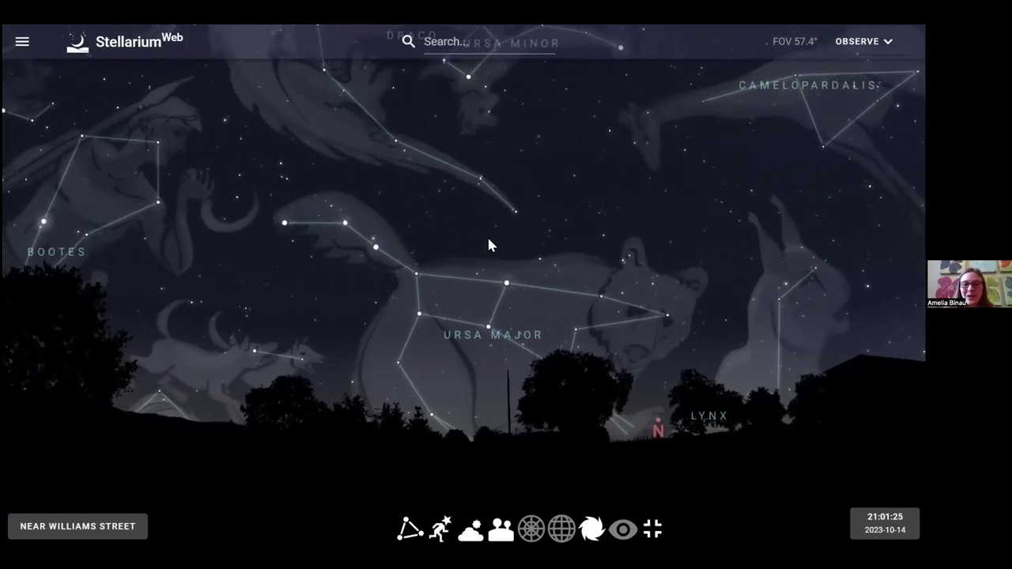
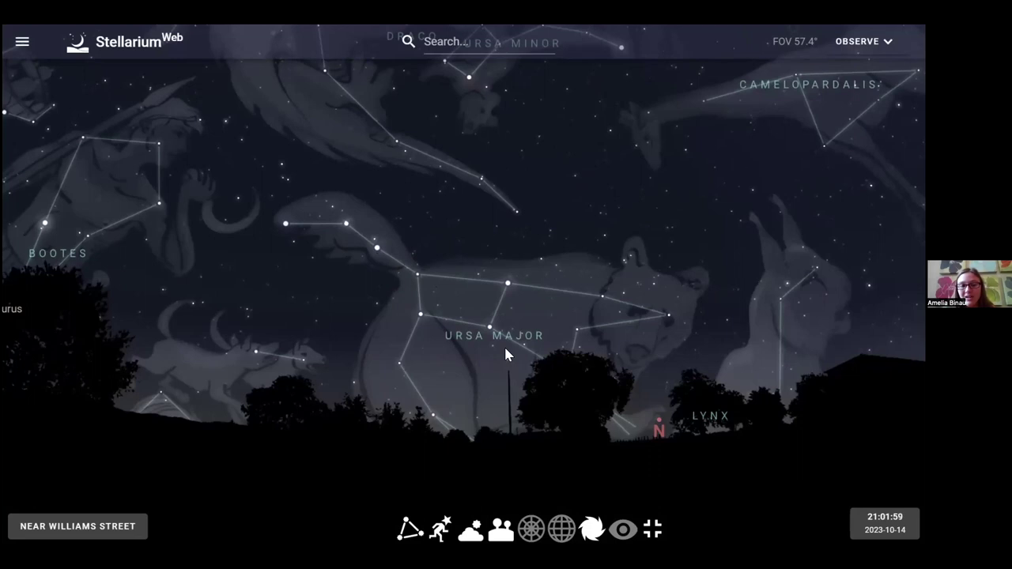
left_click_drag(501, 254, 542, 250)
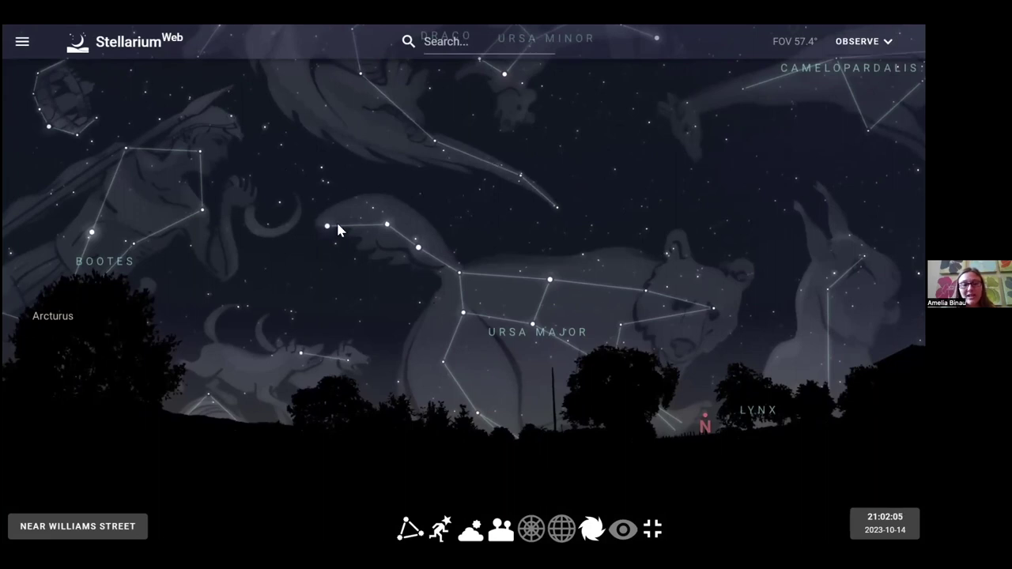
left_click_drag(369, 295, 329, 285)
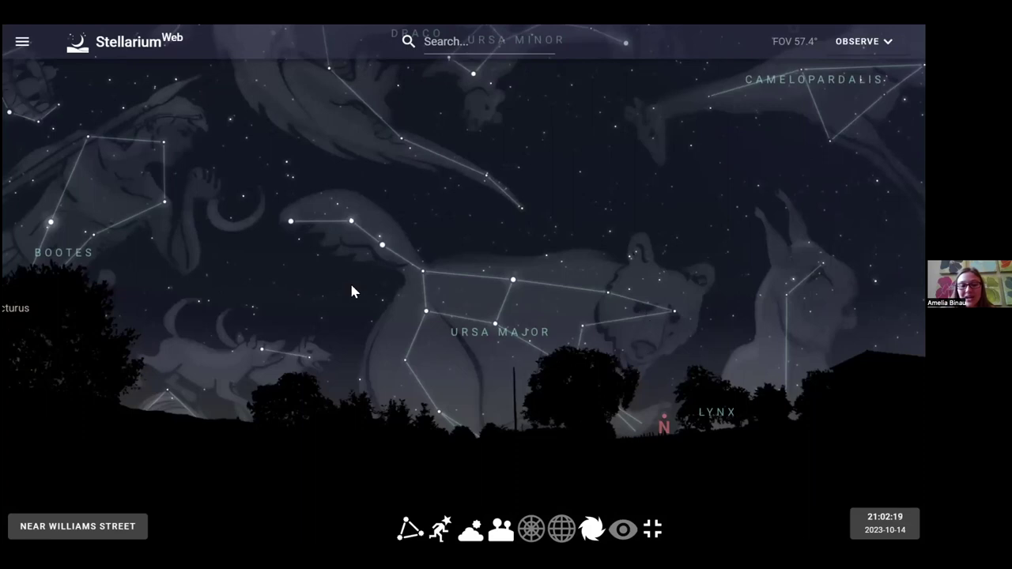
left_click_drag(345, 302, 657, 408)
left_click_drag(508, 338, 204, 262)
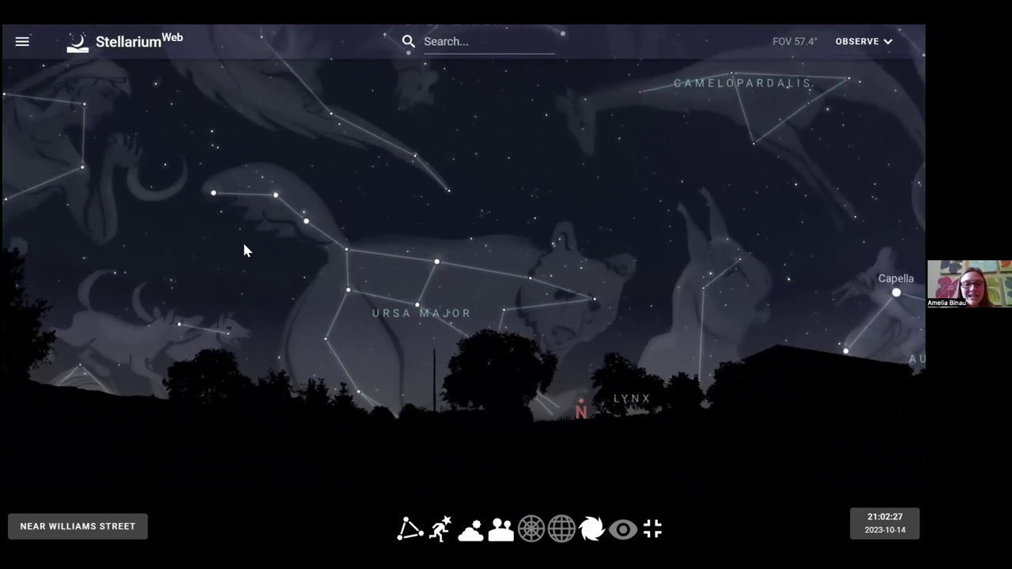
left_click_drag(244, 250, 271, 251)
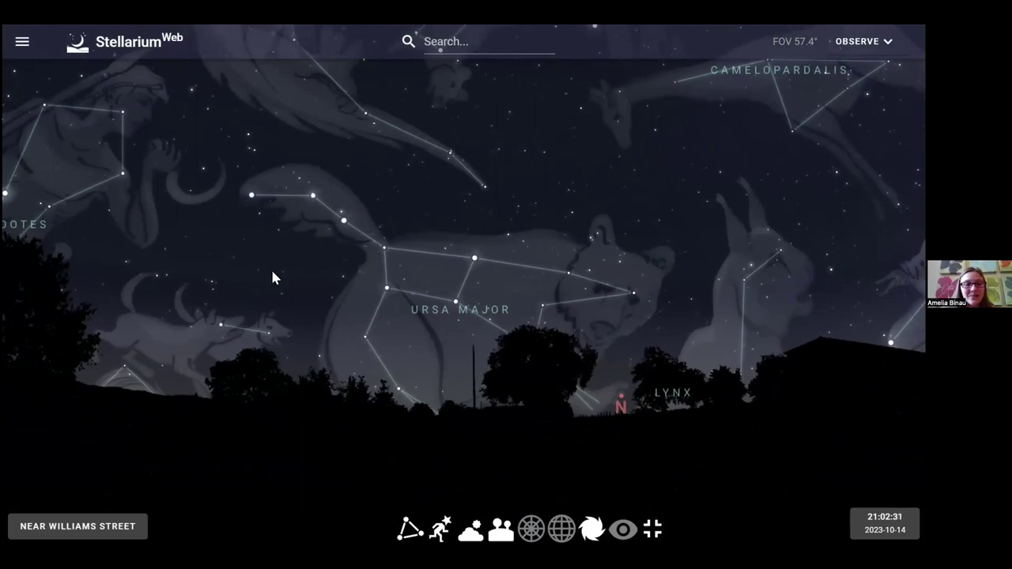
left_click_drag(272, 272, 296, 284)
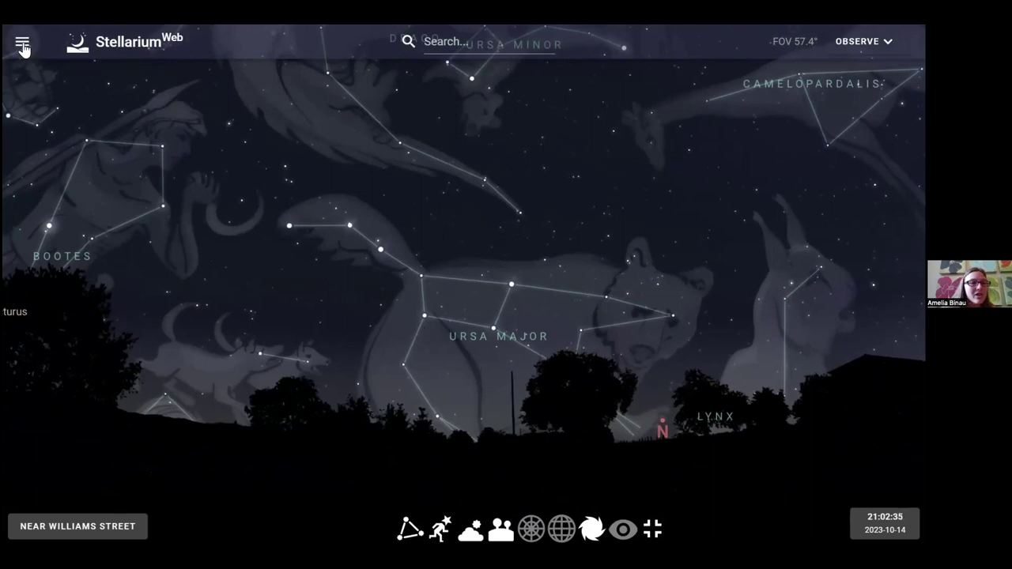
scroll(233, 249, "down", 5)
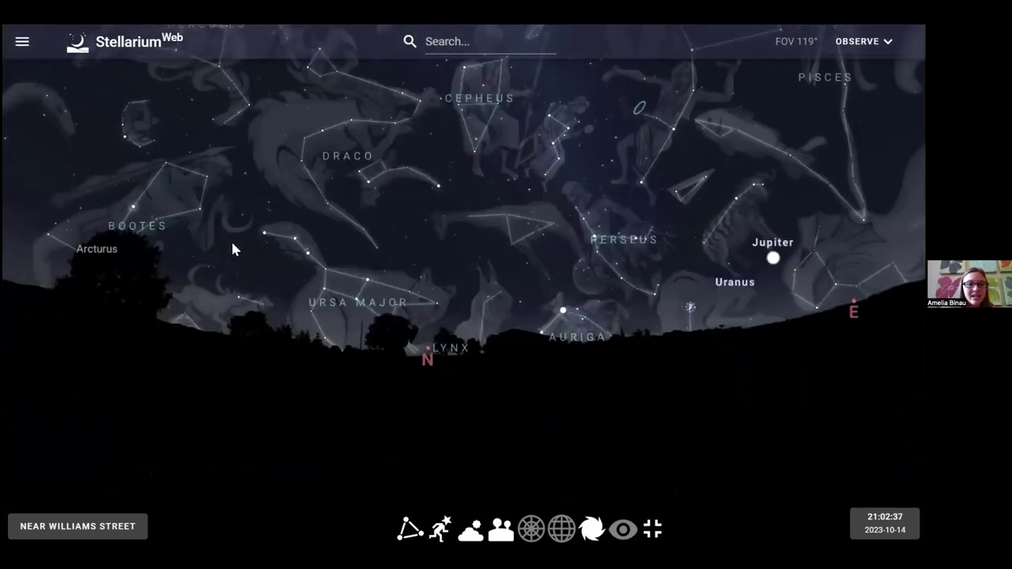
scroll(232, 250, "up", 5)
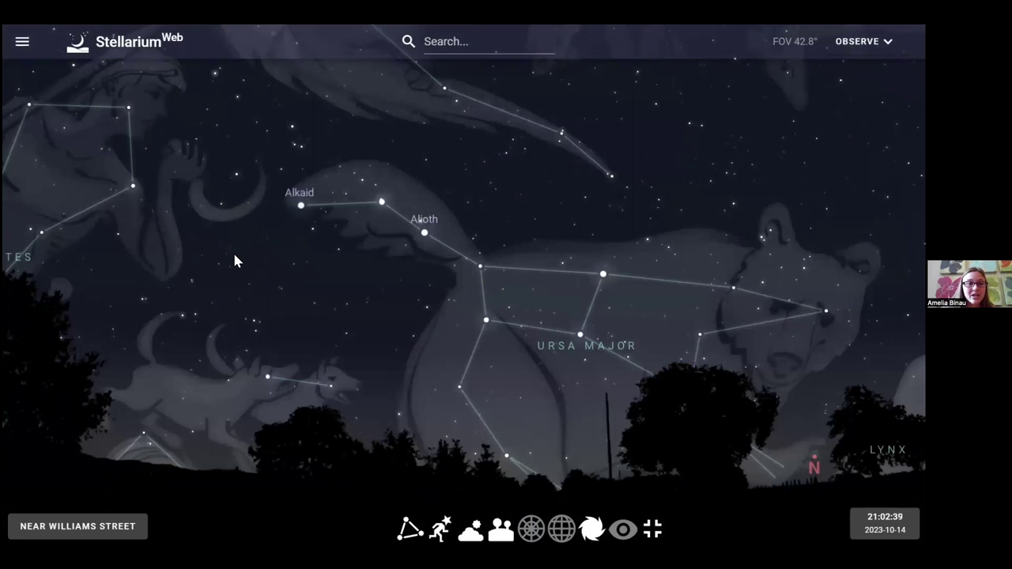
- Enable the ecliptic line in the view settings and follow it across the southern sky from Sagittarius to Jupiter
left_click(22, 45)
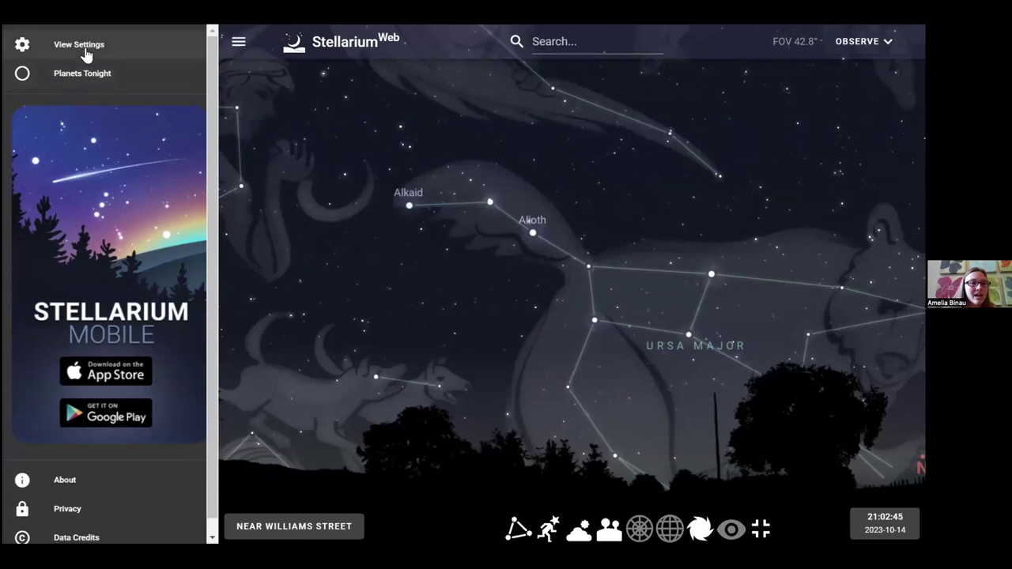
left_click(71, 48)
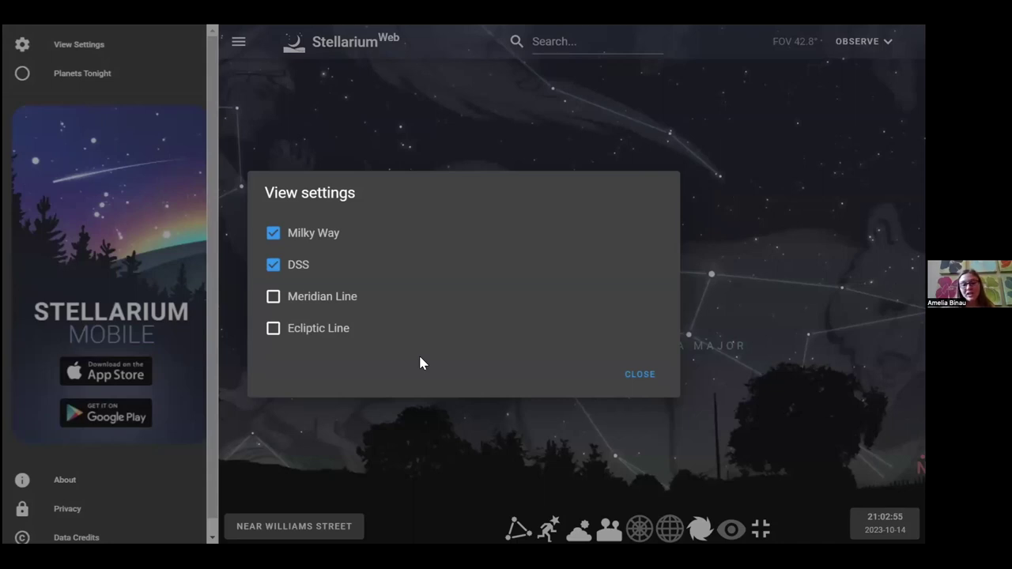
left_click(273, 329)
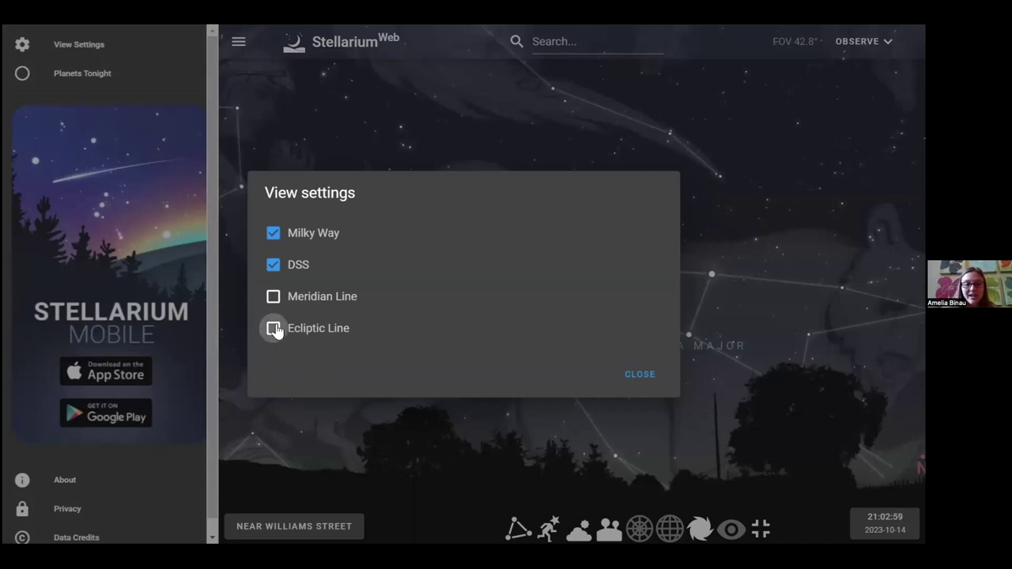
left_click(641, 375)
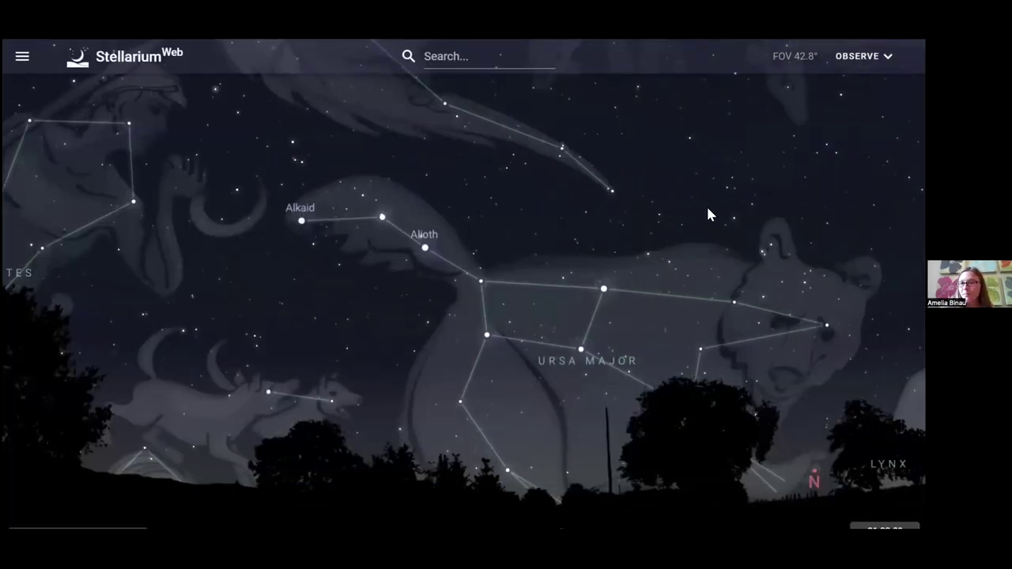
scroll(597, 300, "down", 10)
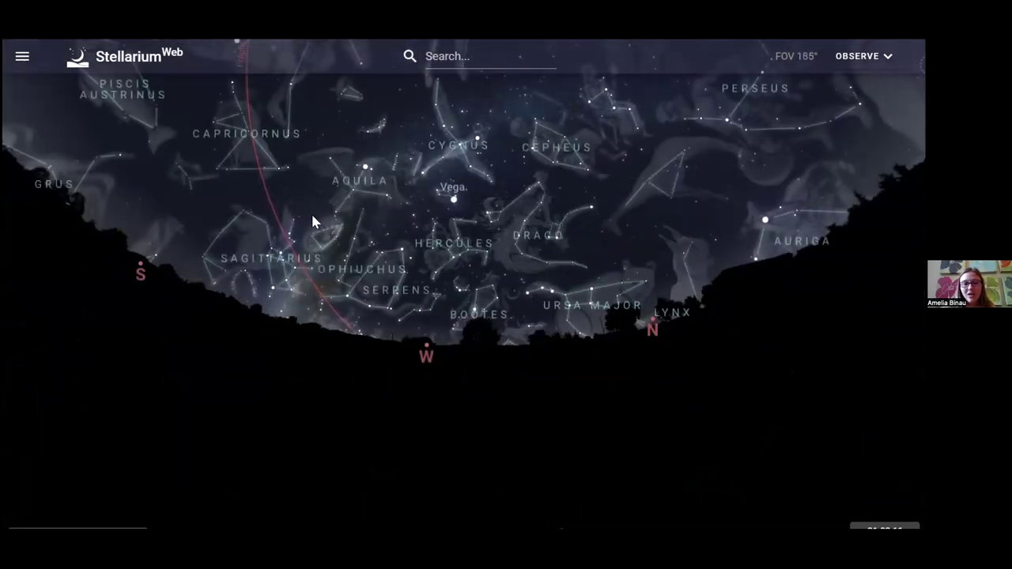
left_click_drag(507, 189, 557, 213)
scroll(488, 298, "up", 5)
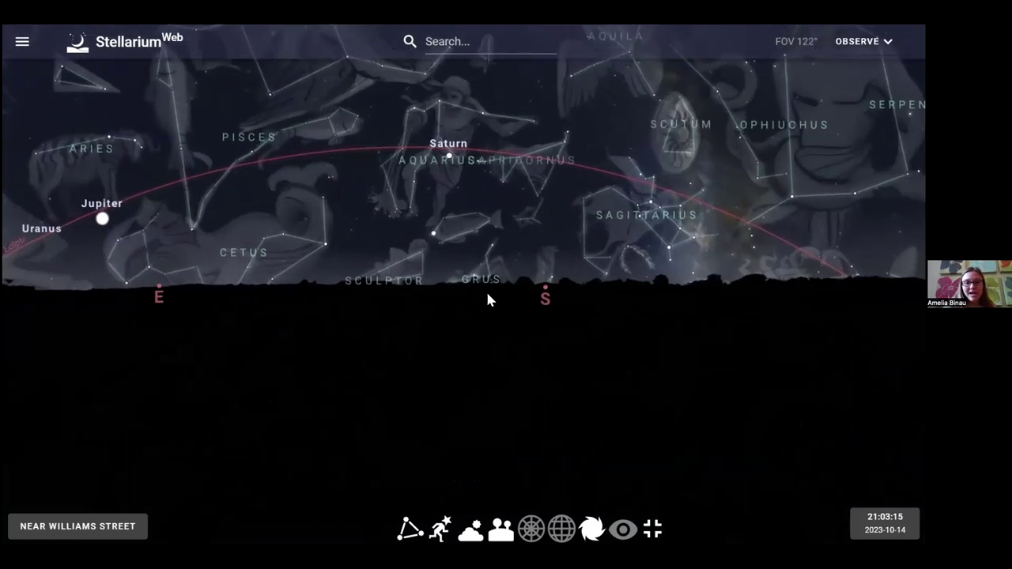
- Examine the ecliptic line across the southern sky from Jupiter past Saturn to Sagittarius, in a slightly wider view
scroll(488, 299, "down", 1)
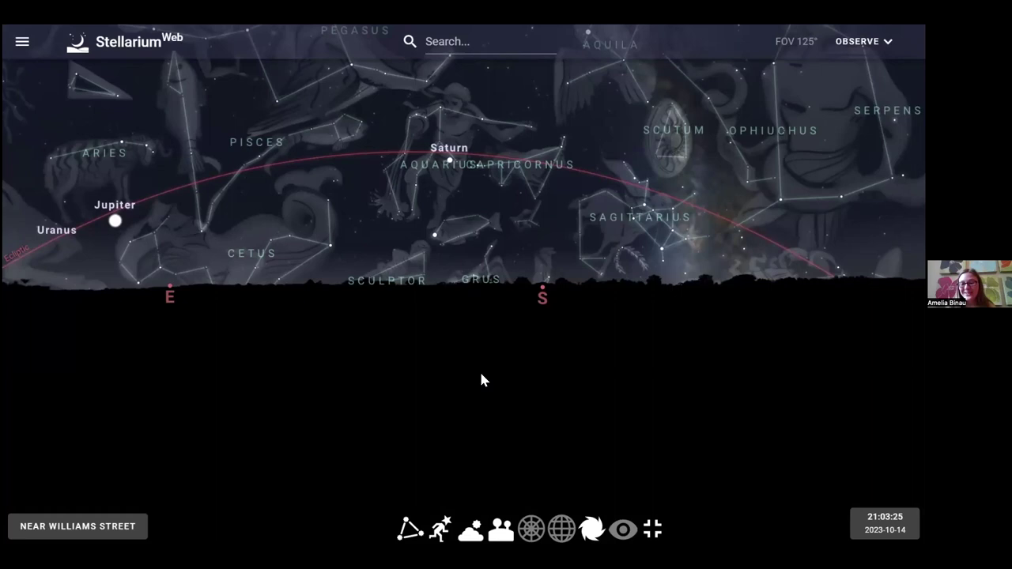
mouse_move(455, 212)
left_mouse_down()
mouse_move(480, 229)
mouse_move(515, 221)
mouse_move(452, 220)
left_mouse_up()
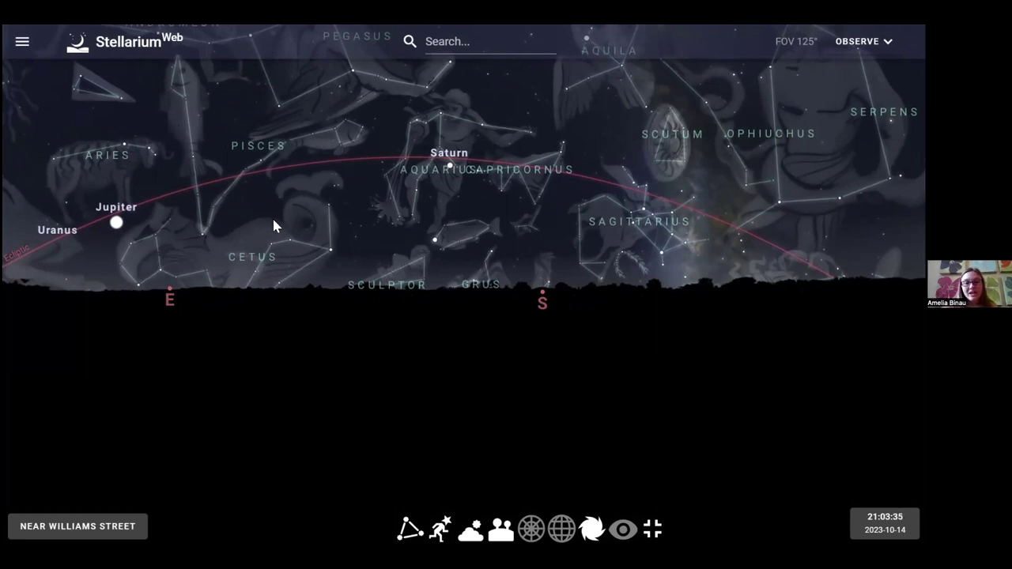
left_click_drag(274, 224, 308, 223)
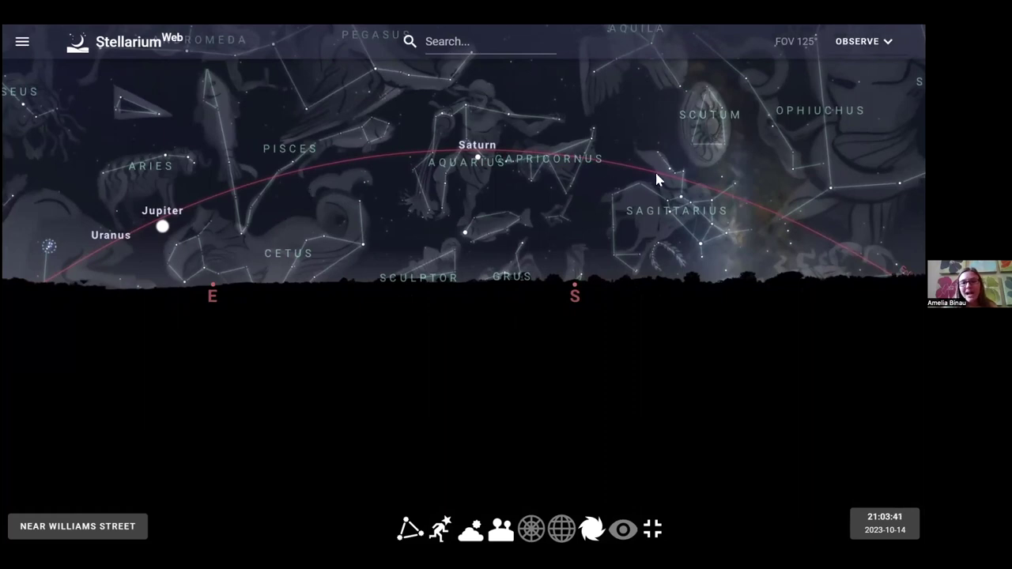
mouse_move(409, 205)
left_mouse_down()
mouse_move(439, 237)
mouse_move(332, 221)
mouse_move(368, 233)
mouse_move(412, 219)
left_mouse_up()
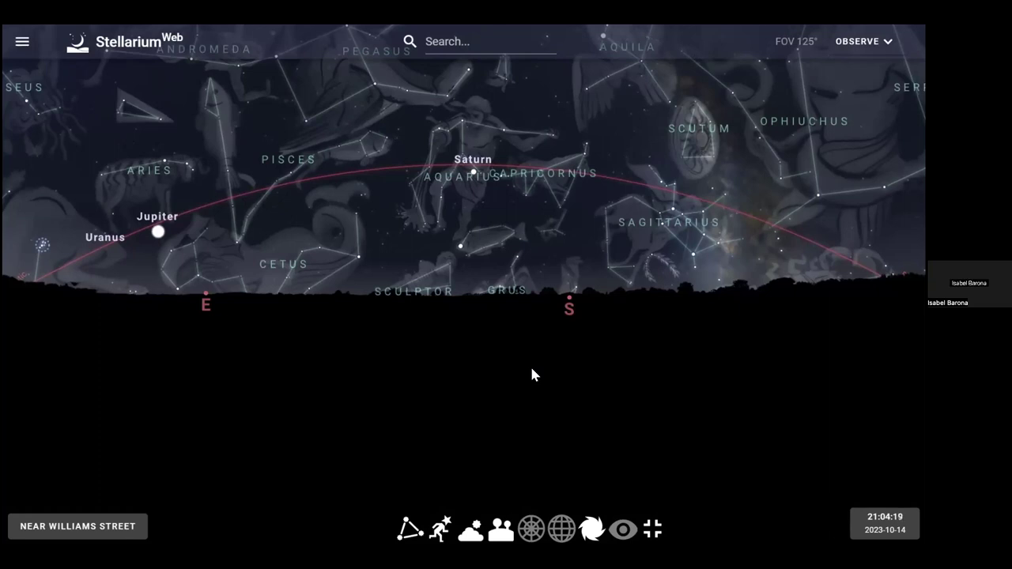
left_click_drag(391, 231, 339, 224)
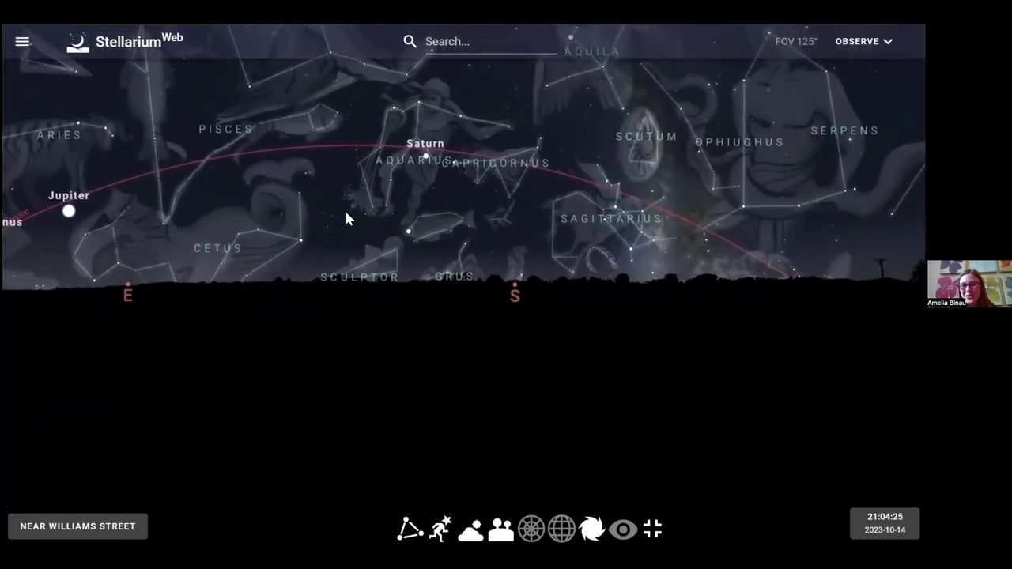
left_click_drag(346, 213, 472, 202)
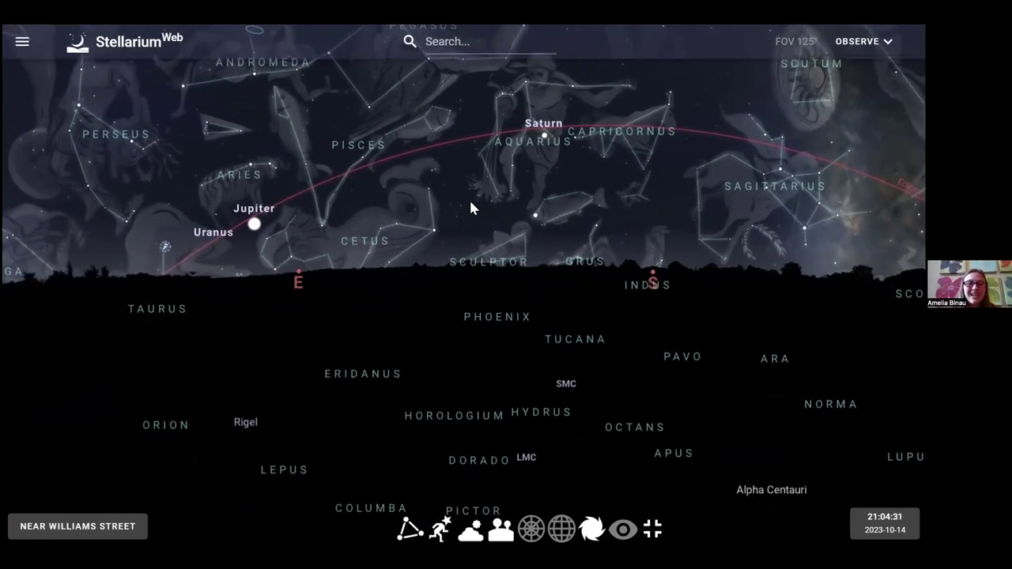
- Follow the ecliptic below the horizon past Venus to the Sun and Moon in Virgo, and examine them close up
left_click_drag(430, 249, 310, 237)
left_click_drag(360, 212, 644, 95)
left_click_drag(387, 267, 578, 177)
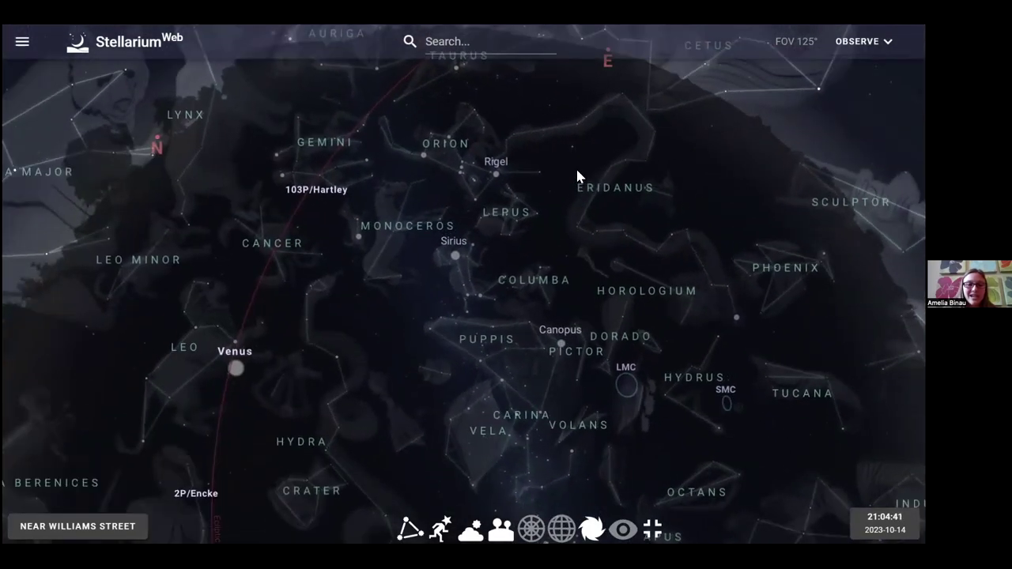
left_click_drag(309, 192, 565, 227)
left_click_drag(309, 225, 373, 215)
left_click_drag(314, 204, 402, 250)
scroll(402, 253, "up", 10)
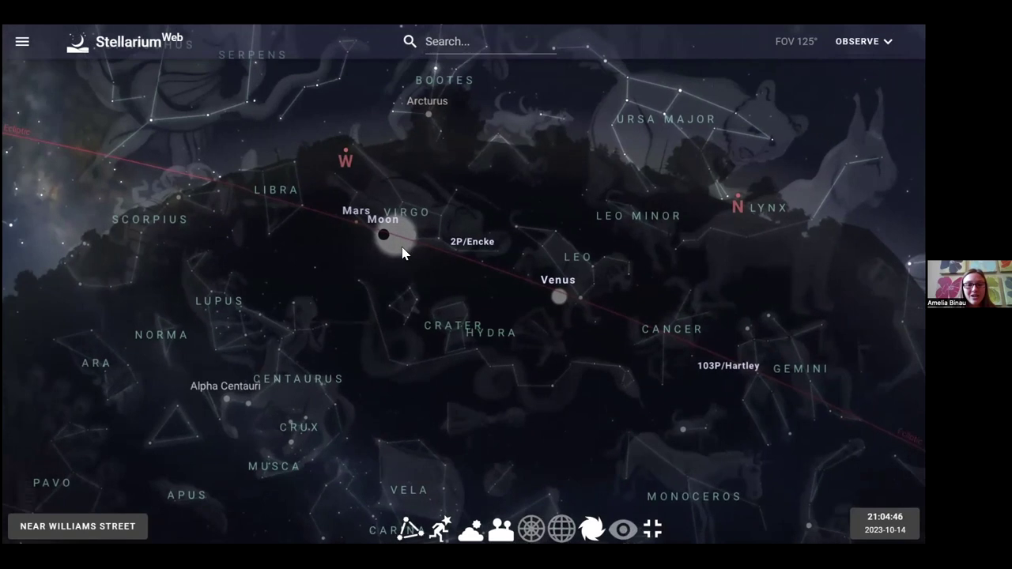
scroll(402, 253, "down", 4)
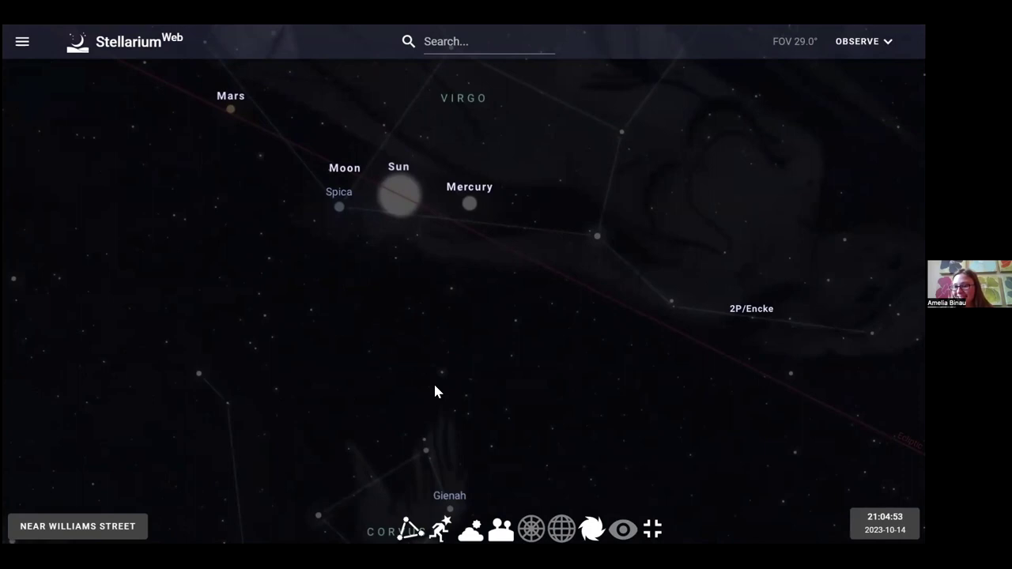
scroll(433, 382, "down", 10)
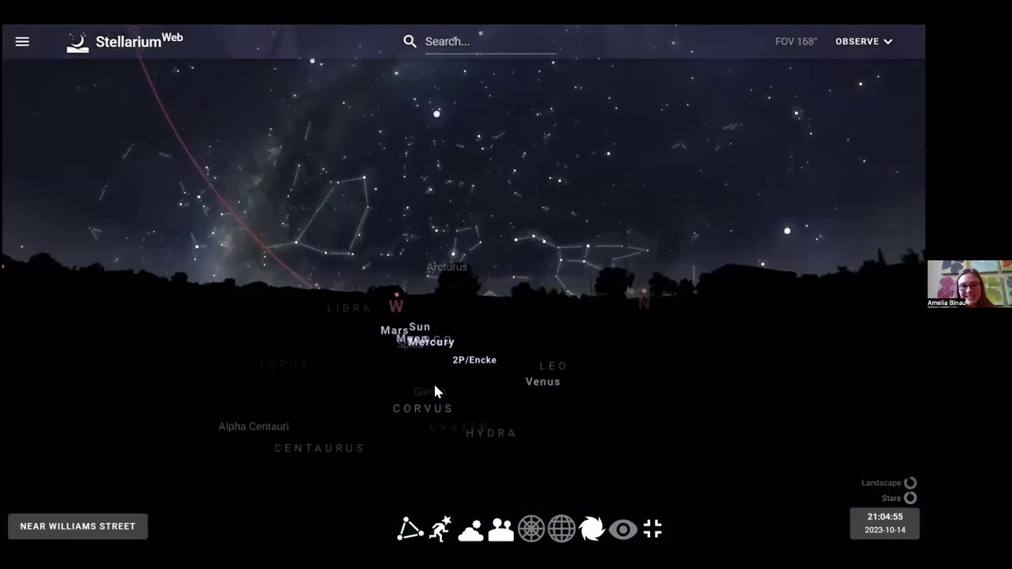
- Trace the ecliptic from the southern sky past Jupiter and below the horizon to Venus, and examine Leo and Cancer close up
mouse_move(285, 316)
left_mouse_down()
mouse_move(609, 257)
mouse_move(653, 284)
mouse_move(669, 322)
left_mouse_up()
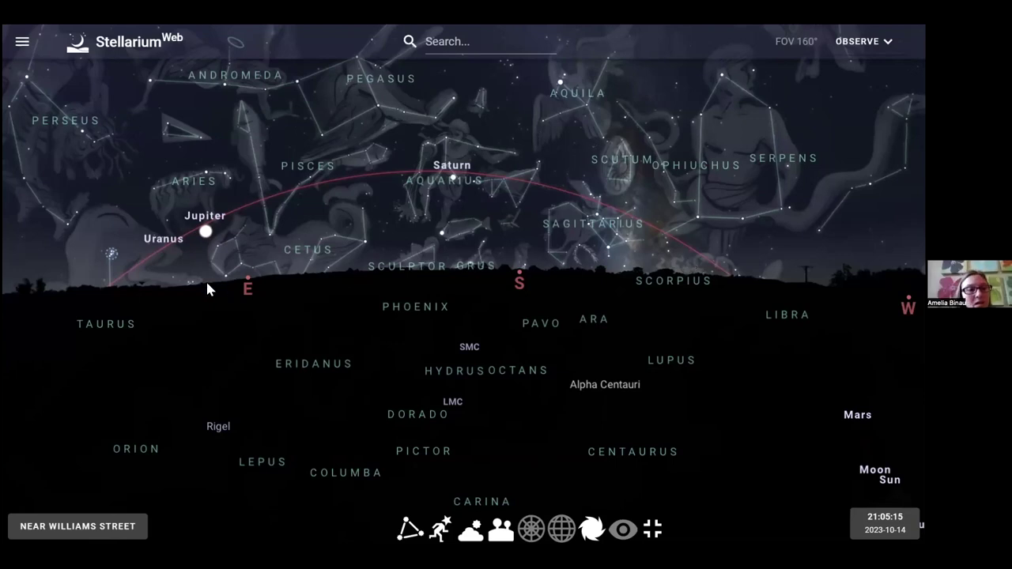
left_click_drag(202, 282, 646, 145)
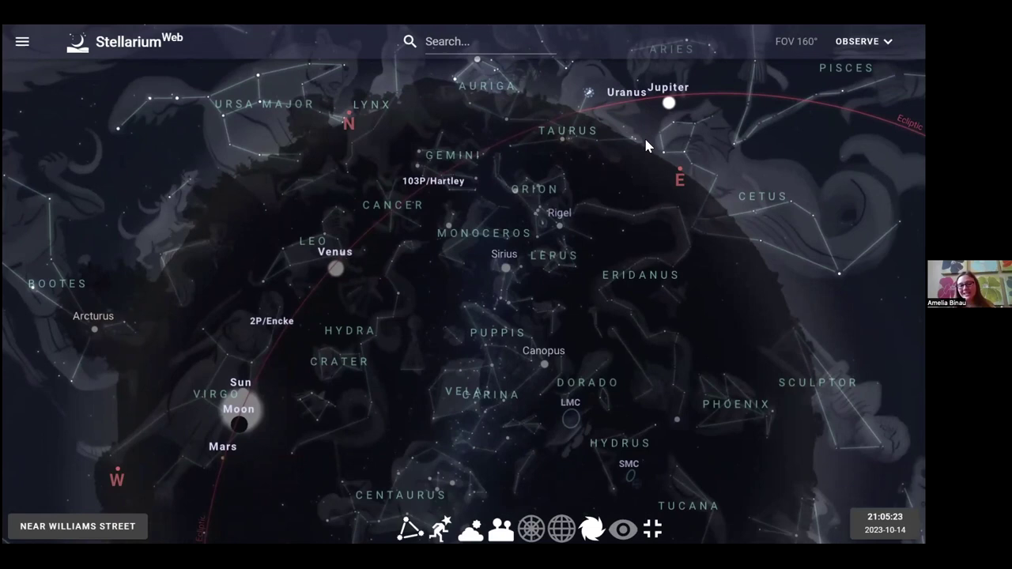
left_click_drag(353, 271, 443, 276)
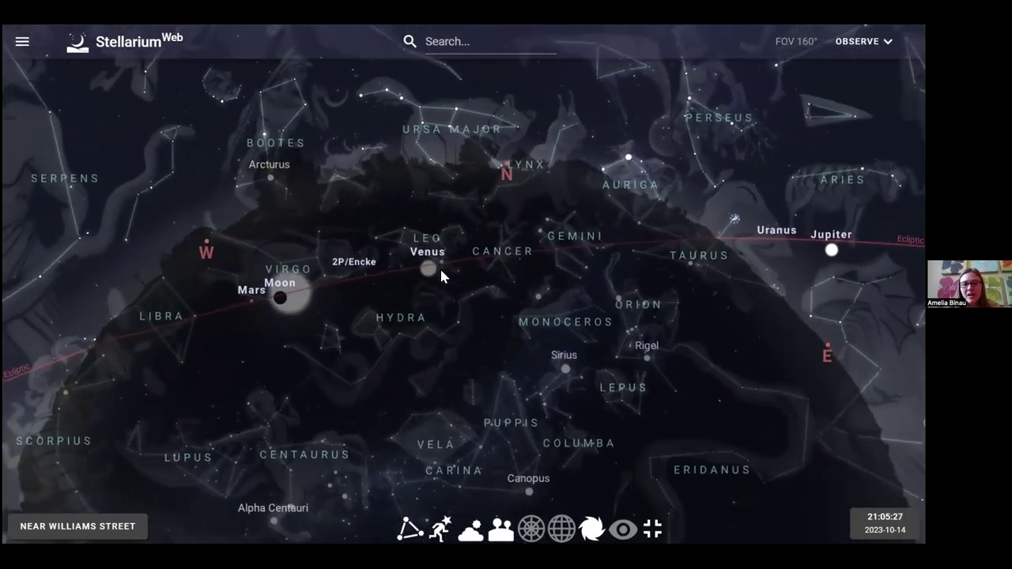
scroll(442, 275, "up", 5)
scroll(442, 276, "down", 5)
scroll(441, 276, "up", 4)
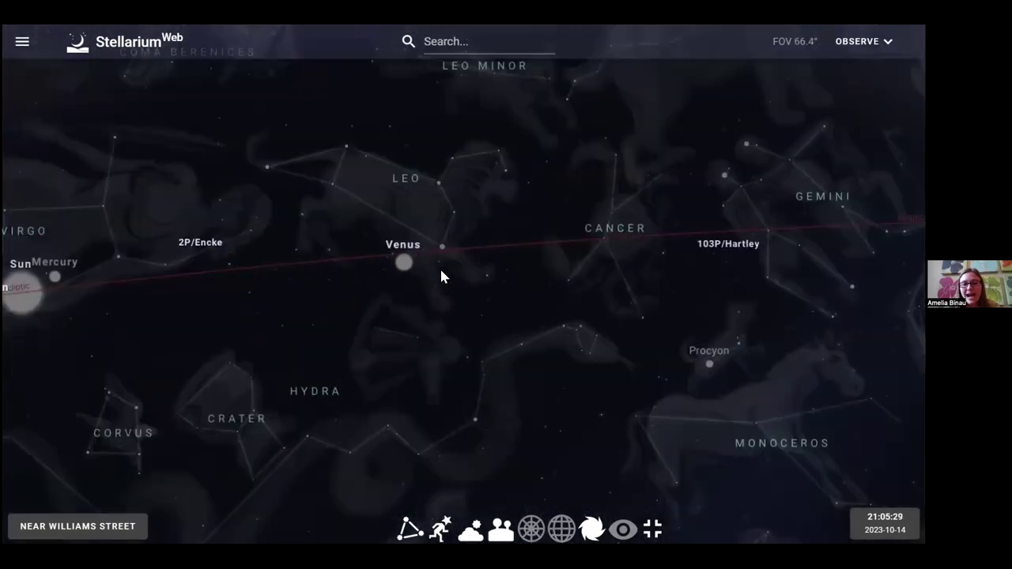
scroll(441, 275, "up", 1)
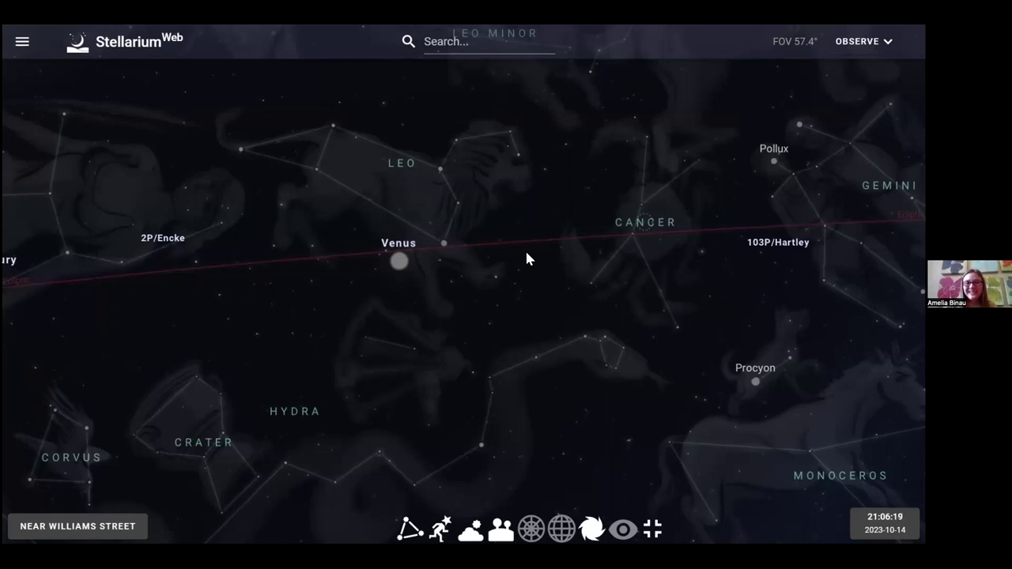
- Compare the constellations above the northwestern horizon with Leo and Venus below it, in wide and close-up views
scroll(528, 258, "down", 5)
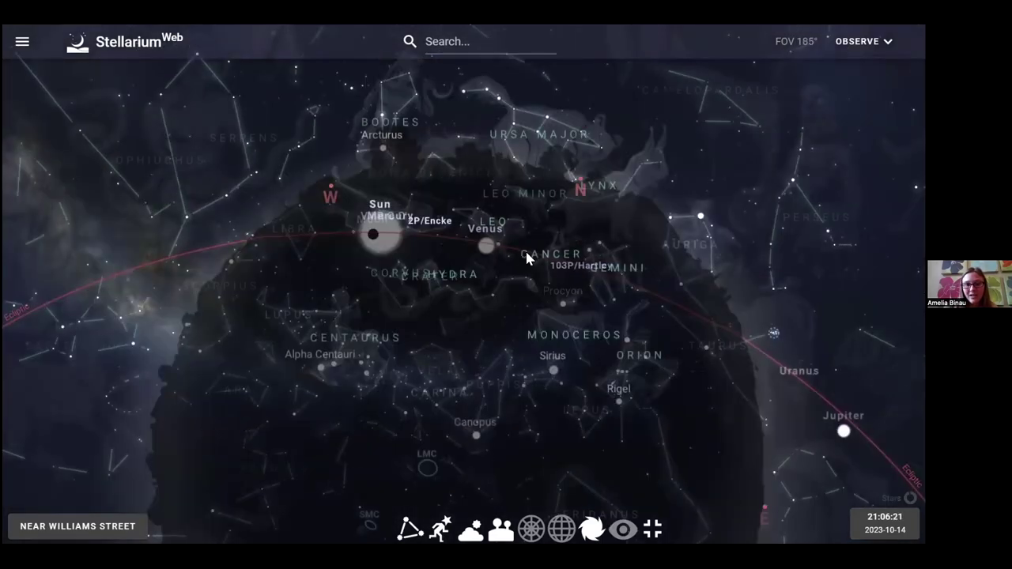
left_click_drag(475, 215, 474, 311)
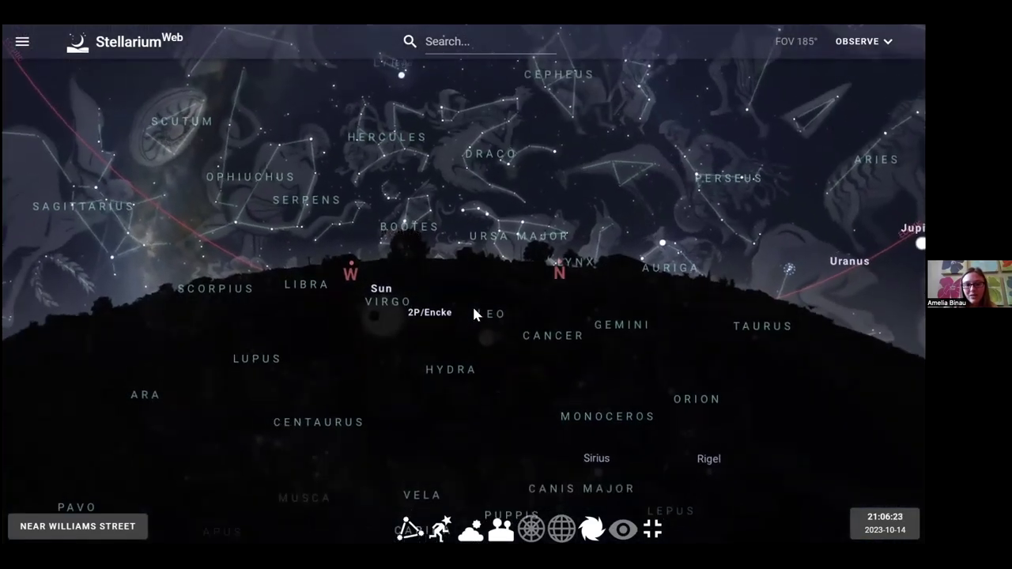
scroll(474, 314, "up", 5)
scroll(474, 314, "down", 5)
scroll(474, 314, "up", 5)
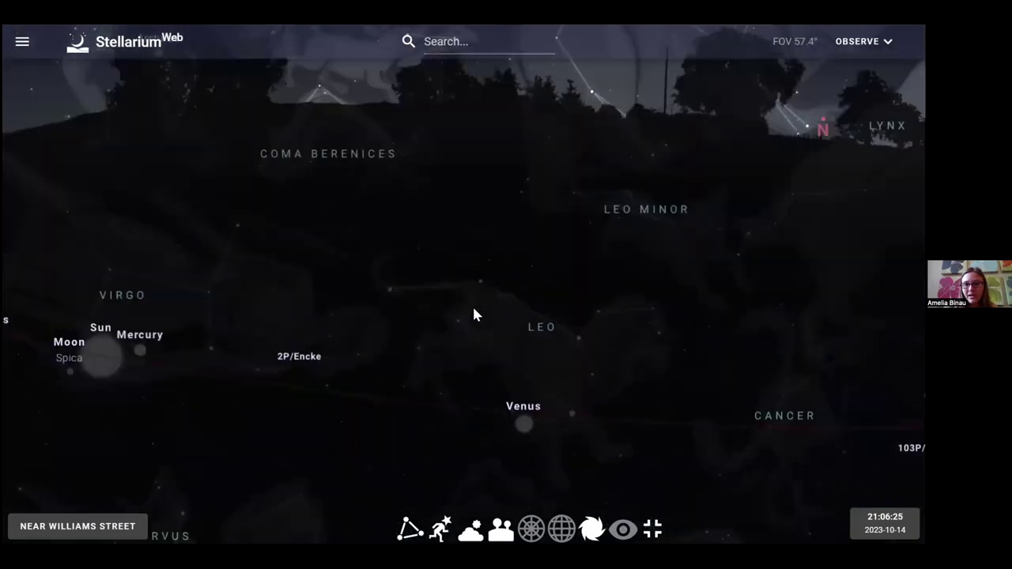
scroll(474, 315, "down", 1)
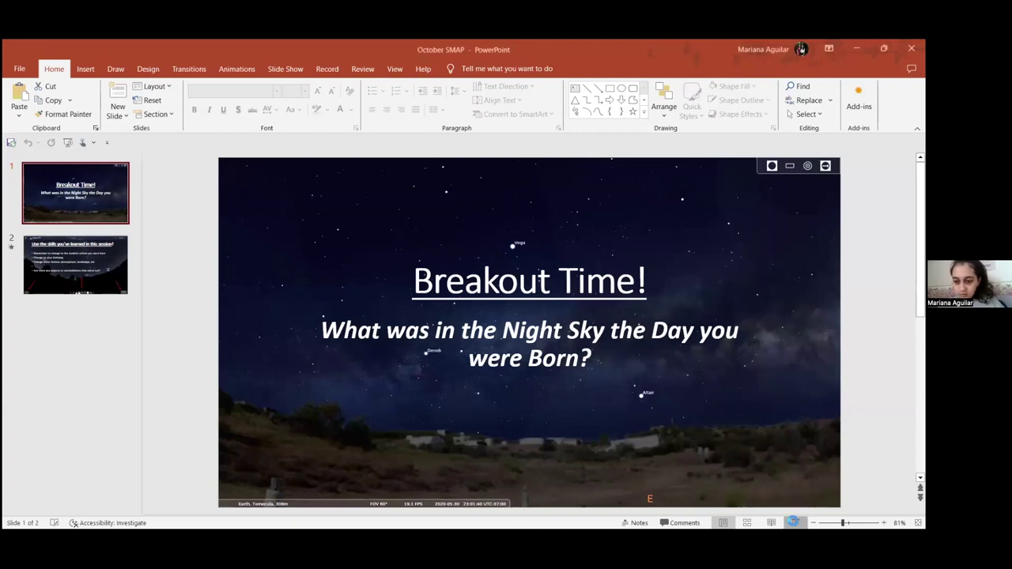
- Present the October SMAP slides in PowerPoint and reveal every bullet on the "Use the skills you've learned in this session!" slide
left_click(795, 523)
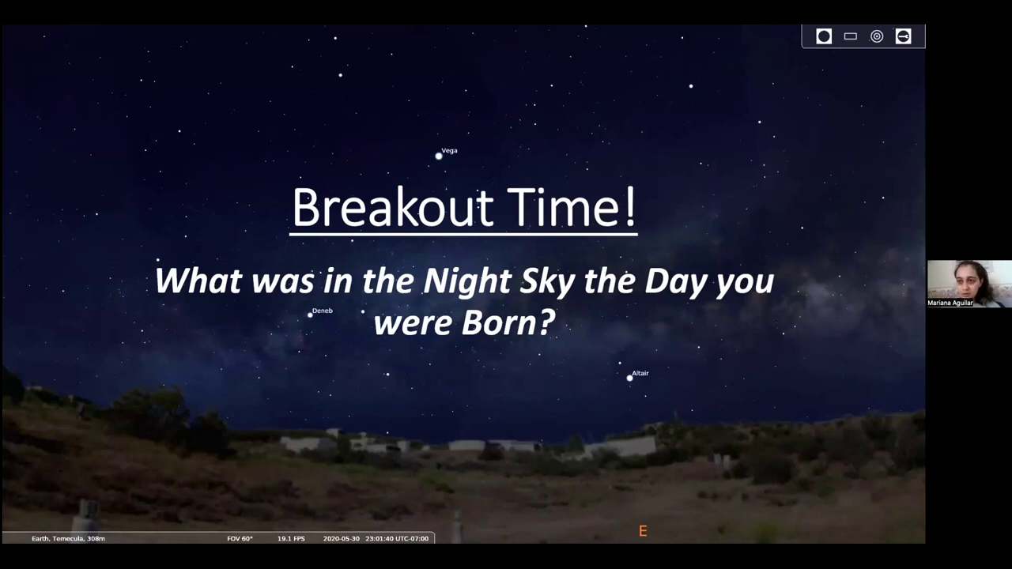
key("Right")
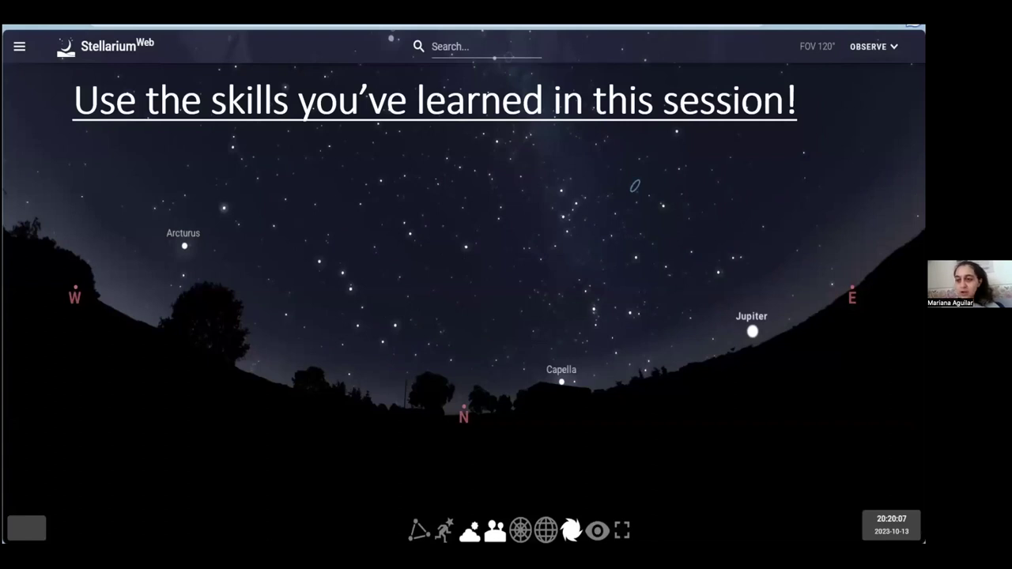
key("Right")
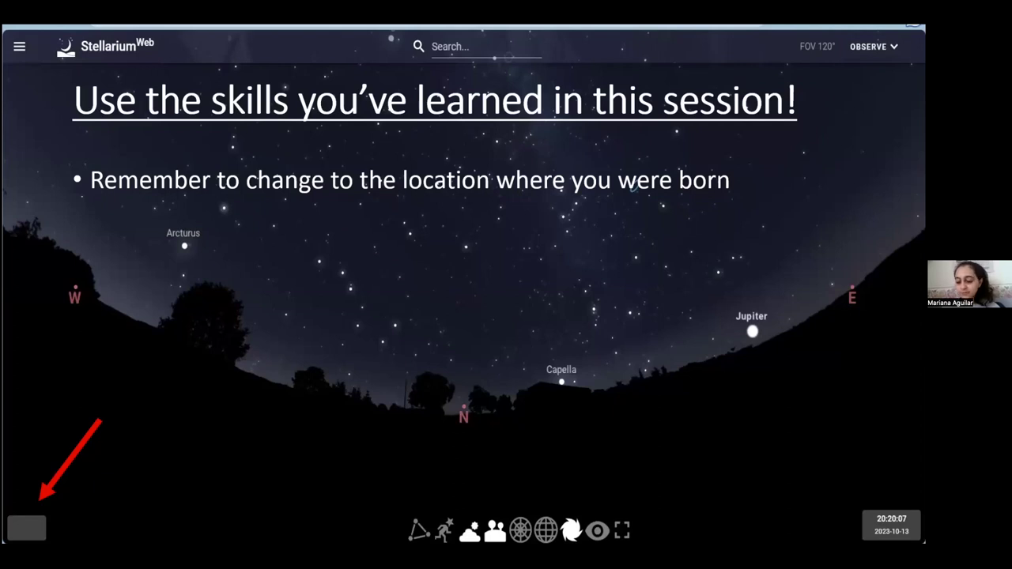
key("Right")
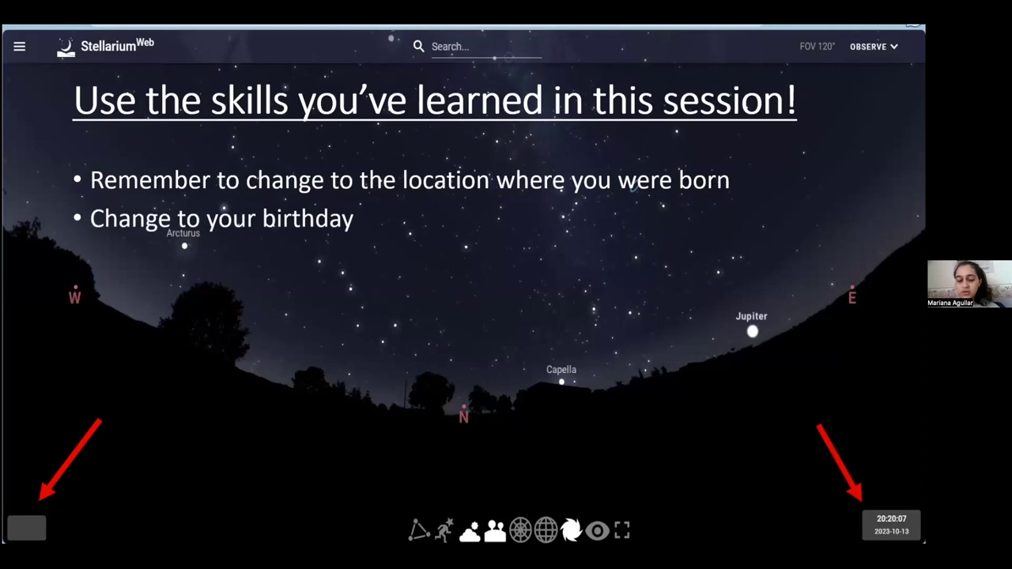
key("Right")
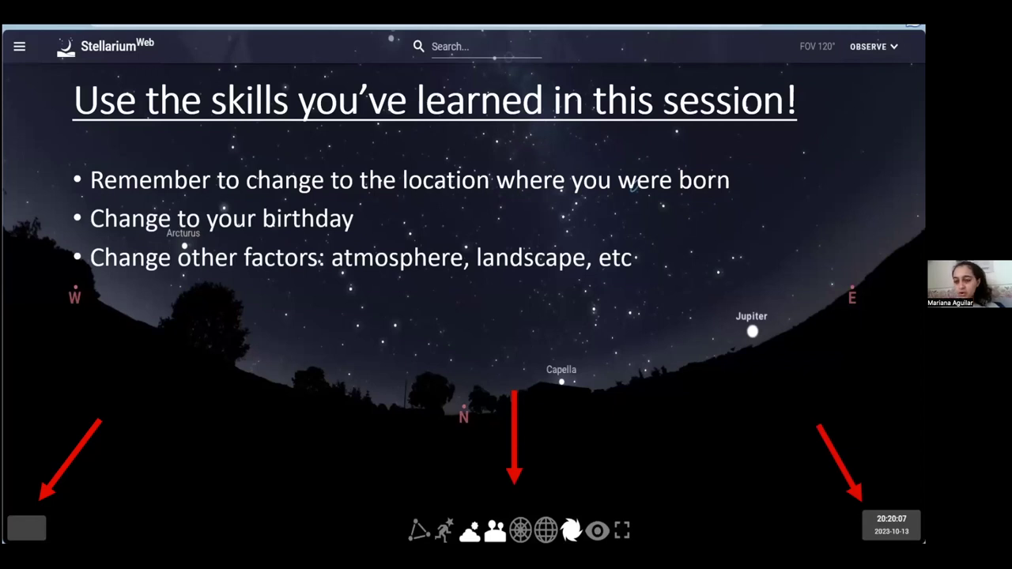
key("Right")
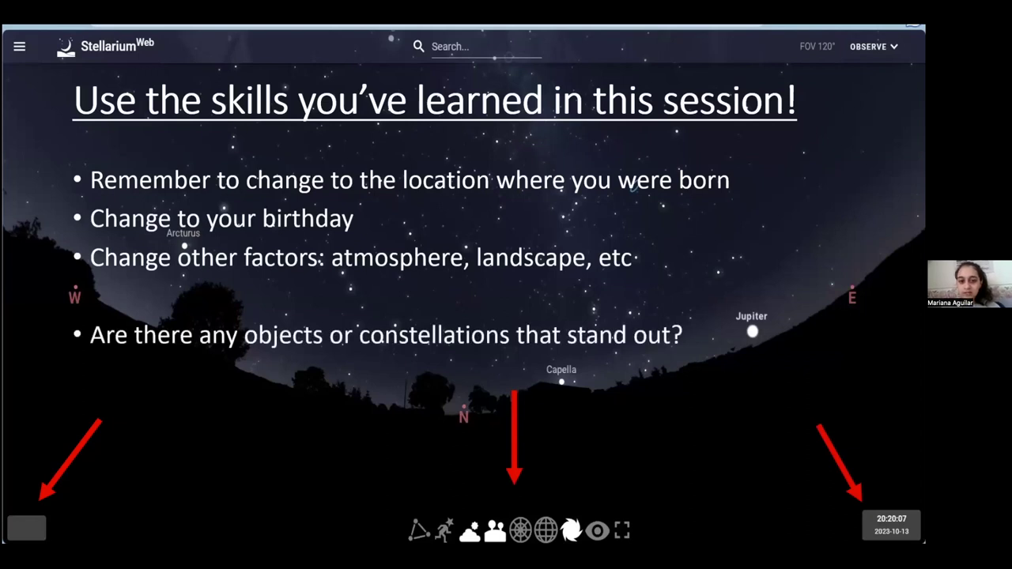
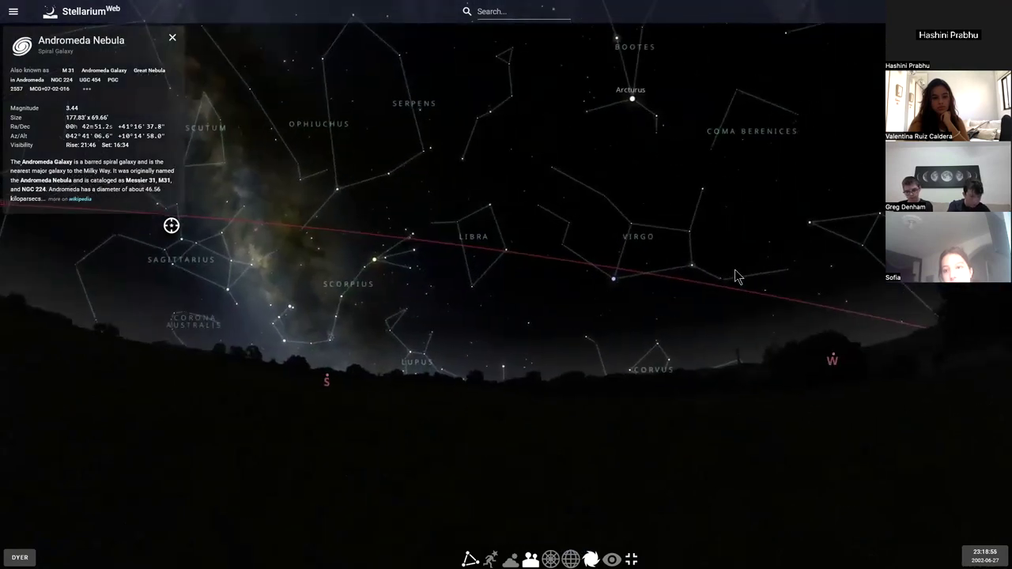
- Switch to Stellarium Web, examine the selected Andromeda Galaxy close up above the northeastern horizon, and select the North America Nebula
left_click_drag(473, 274, 712, 269)
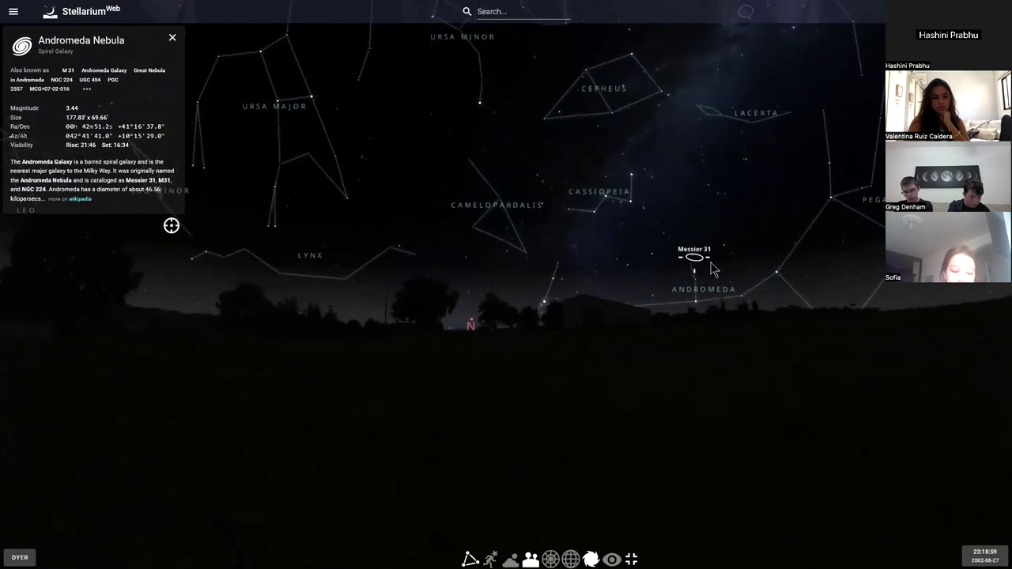
scroll(704, 264, "up", 3)
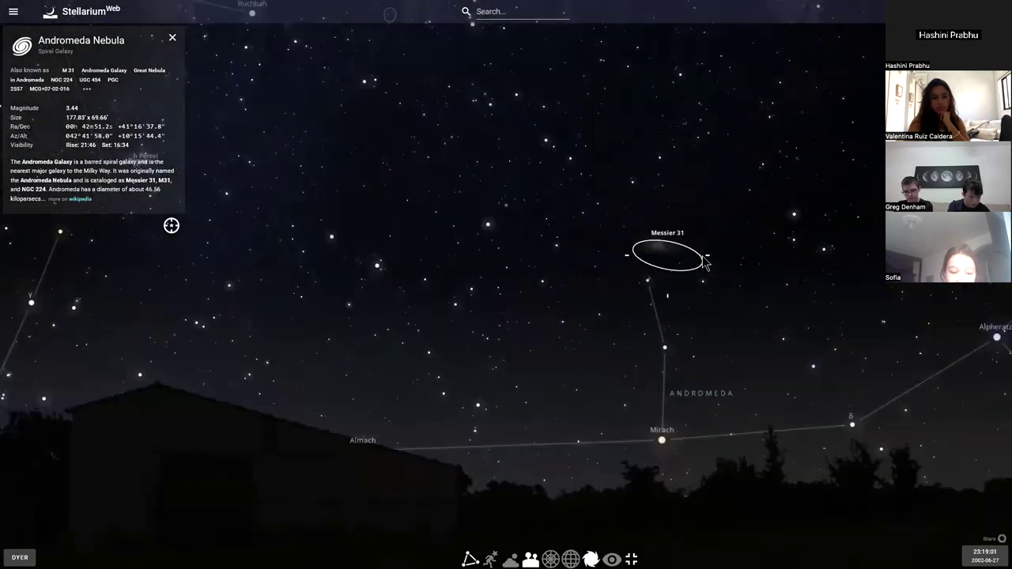
scroll(704, 263, "down", 2)
left_click_drag(773, 288, 685, 268)
left_click(718, 142)
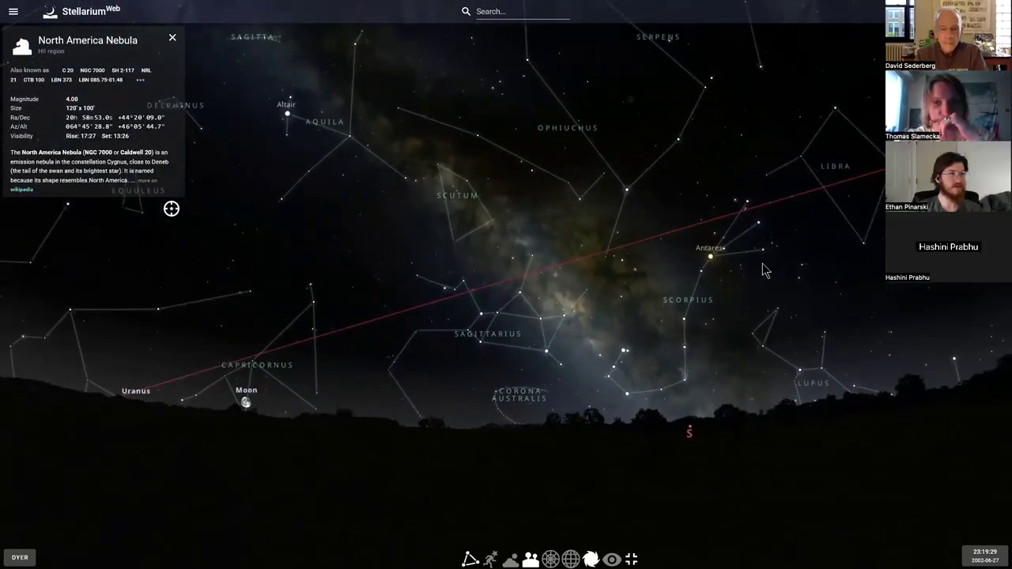
- Survey the sky from Scorpius in the south to Ursa Major in the northwest, and search for the constellation Bootes
left_click_drag(765, 270, 718, 276)
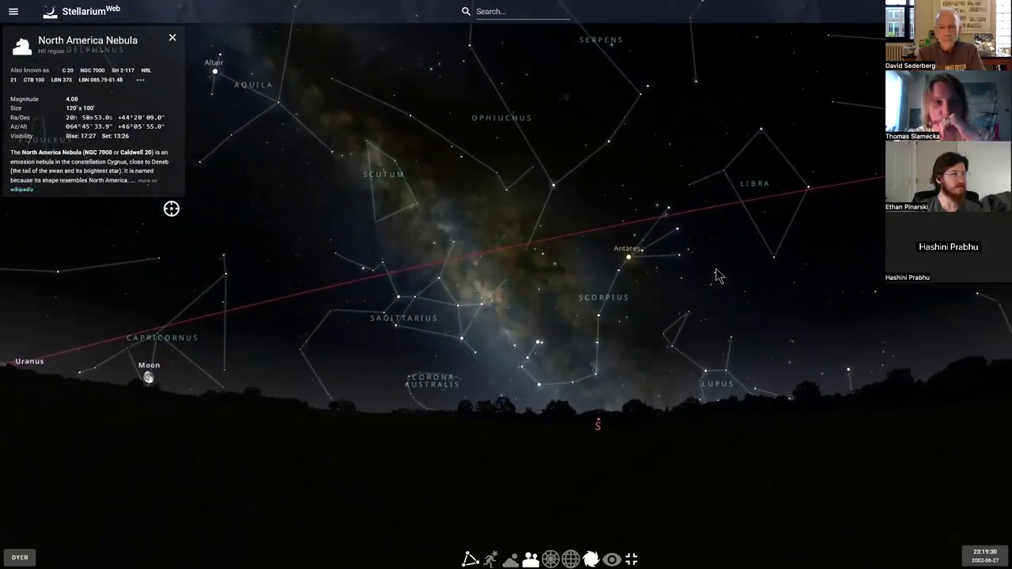
left_click_drag(585, 87, 715, 267)
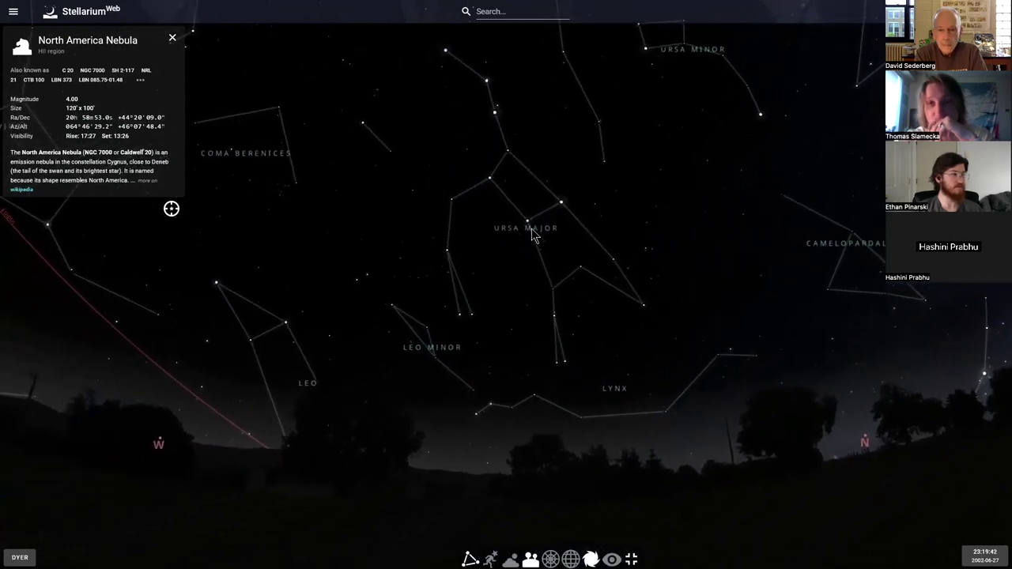
left_click(506, 11)
type("Bootes")
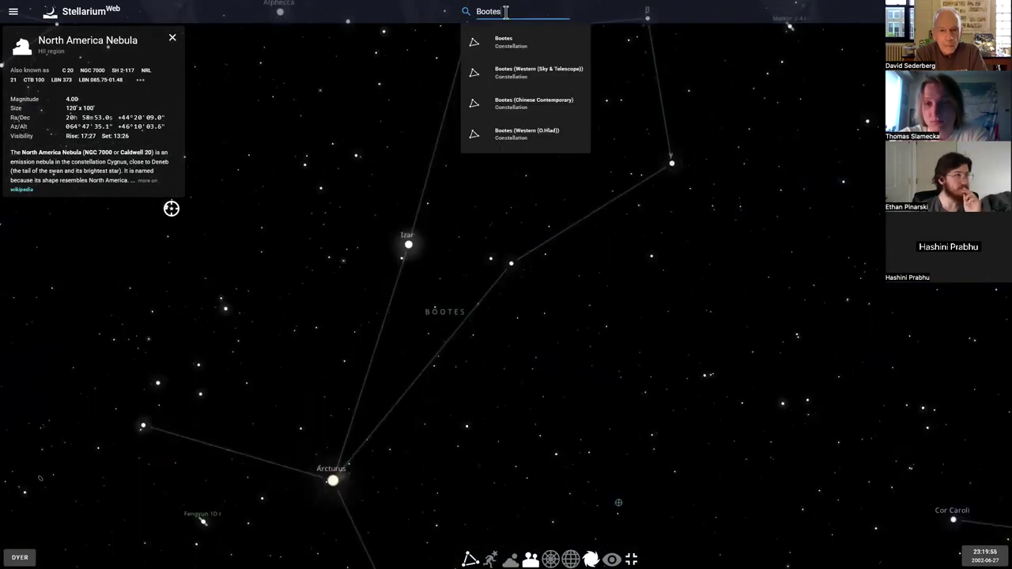
- Show the details of the Meteor 2-4 r satellite beside Bootes and clear the selection
left_click_drag(712, 140, 671, 170)
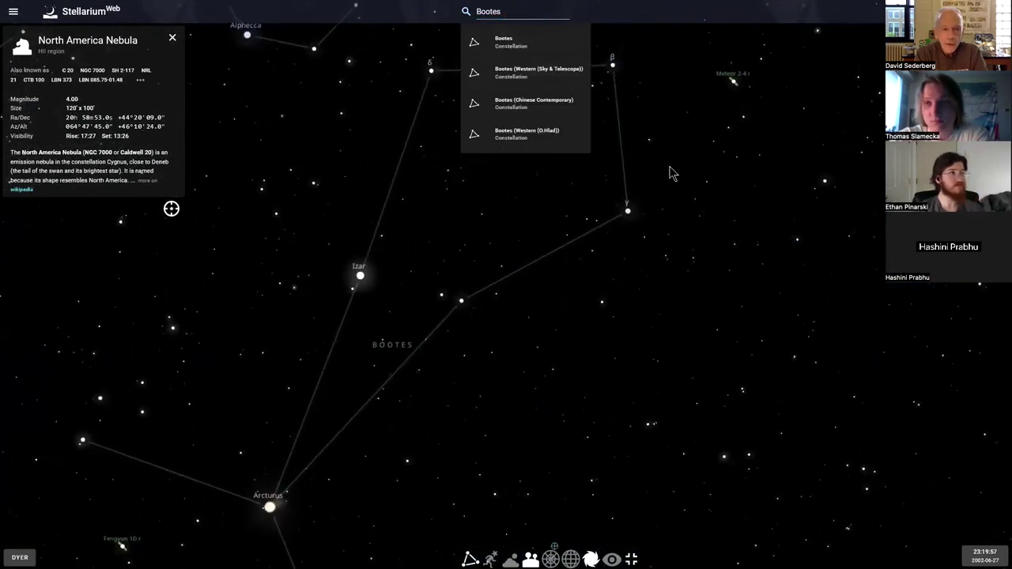
left_click(710, 86)
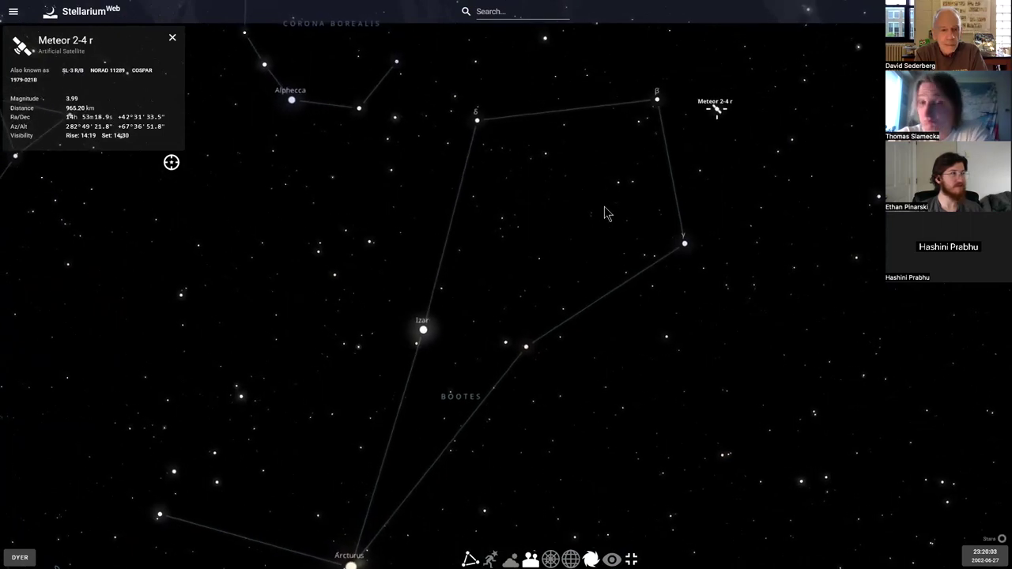
left_click(615, 162)
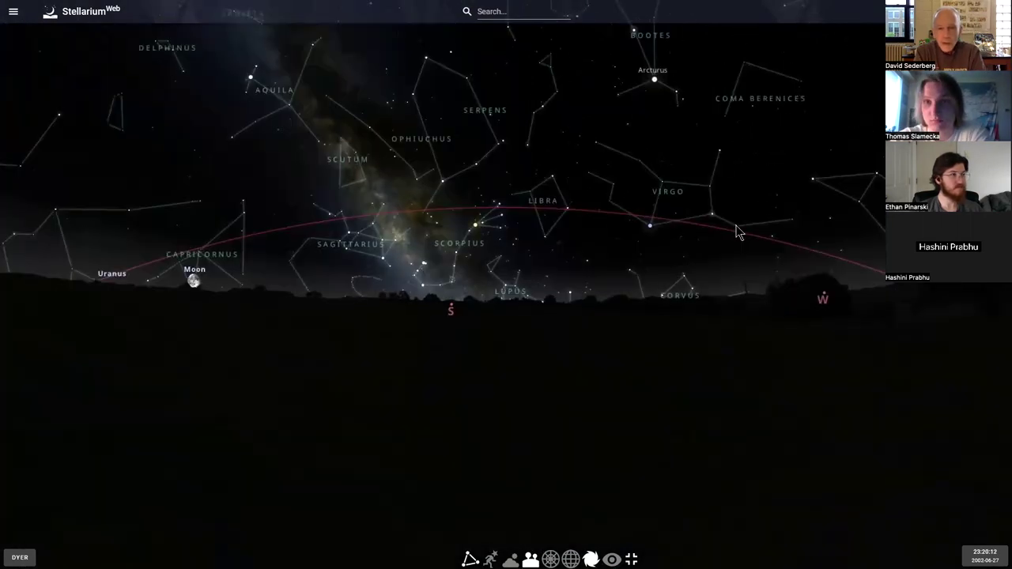
- Set the observation date to the chosen participant's birth date
left_click_drag(735, 230, 745, 215)
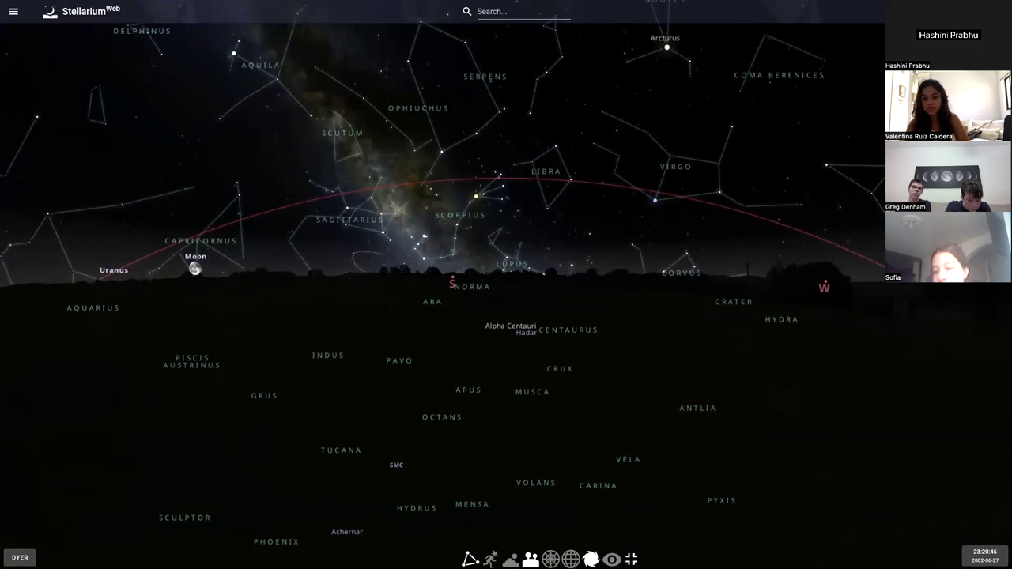
left_click(985, 556)
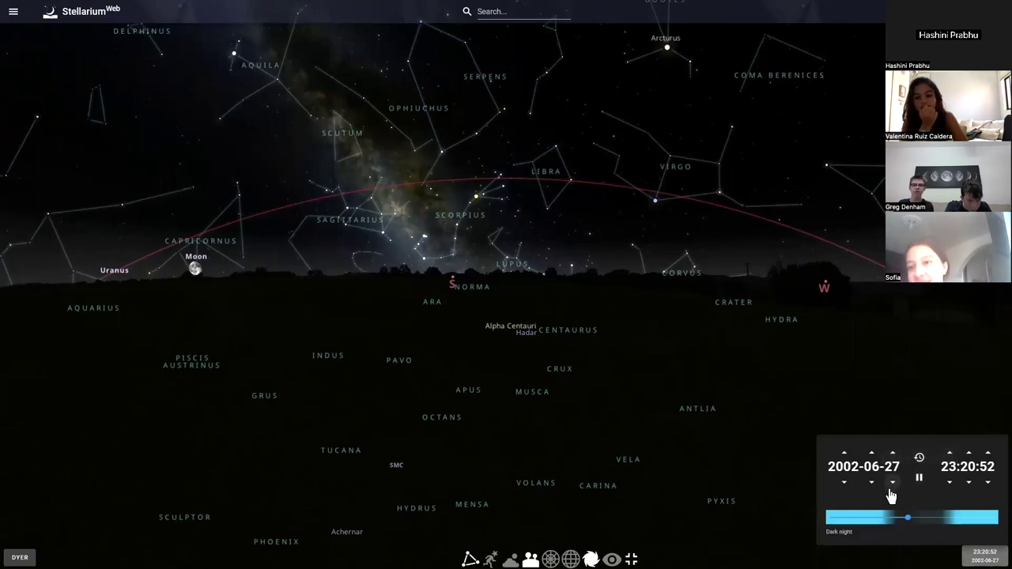
left_click(872, 454)
left_click(872, 454)
left_click(872, 454)
left_click(873, 454)
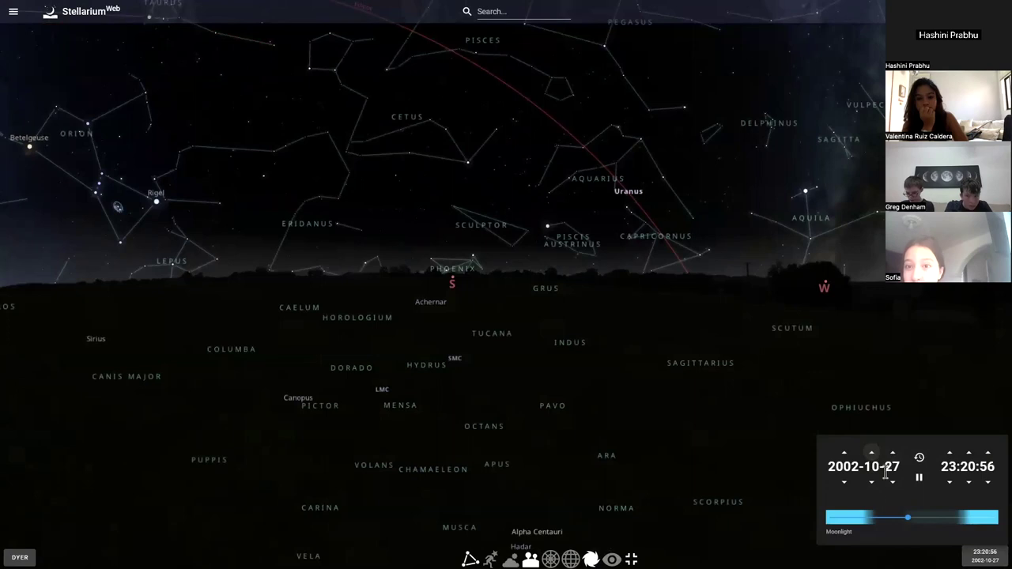
left_click(873, 484)
left_click(873, 484)
left_click(874, 484)
left_click(873, 484)
left_click(873, 484)
left_click(873, 484)
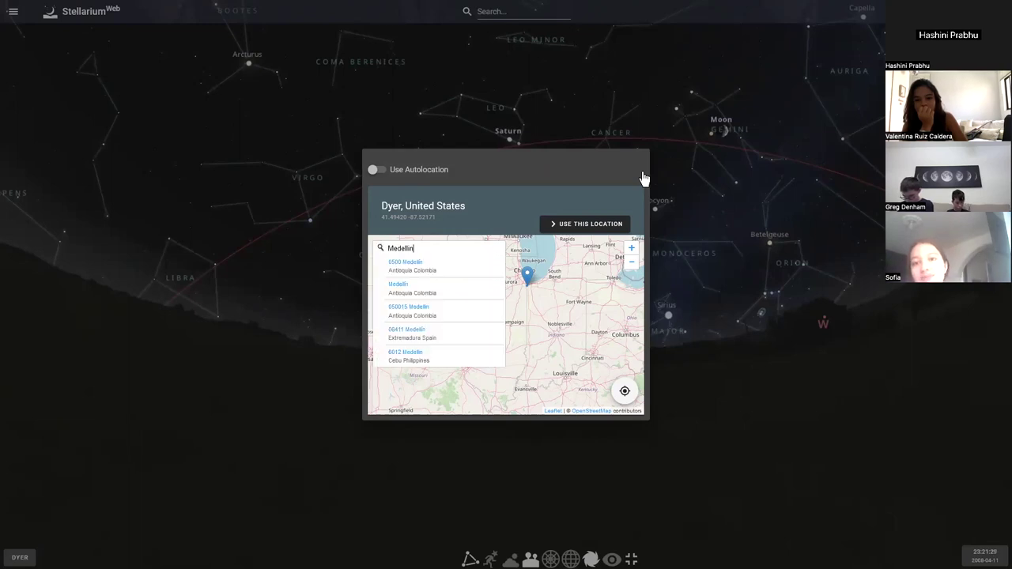
- Set the observing location to Medellín, Antioquia, Colombia
left_click(459, 291)
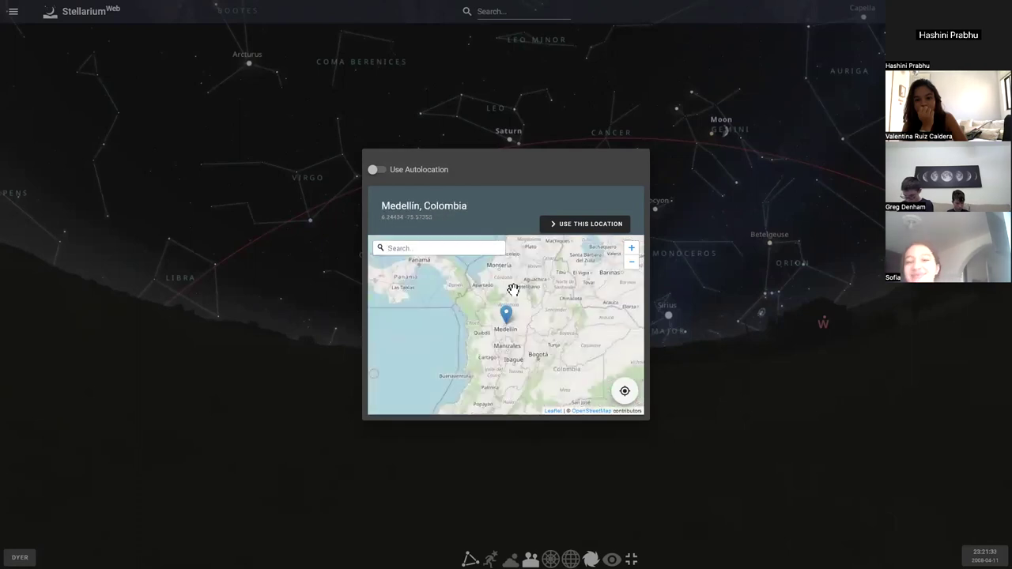
scroll(509, 318, "up", 2)
scroll(508, 318, "up", 1)
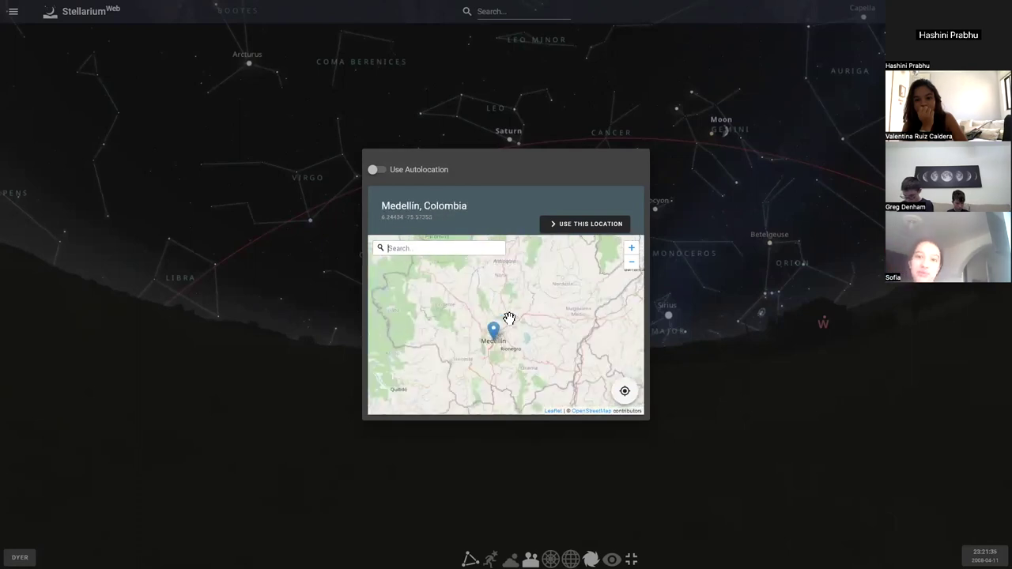
scroll(508, 318, "down", 1)
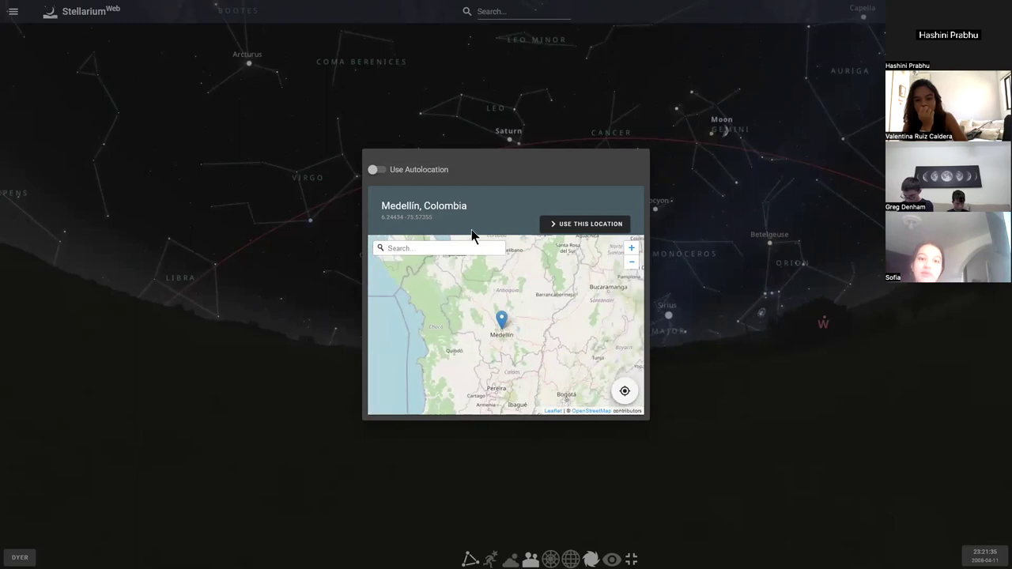
left_click(579, 224)
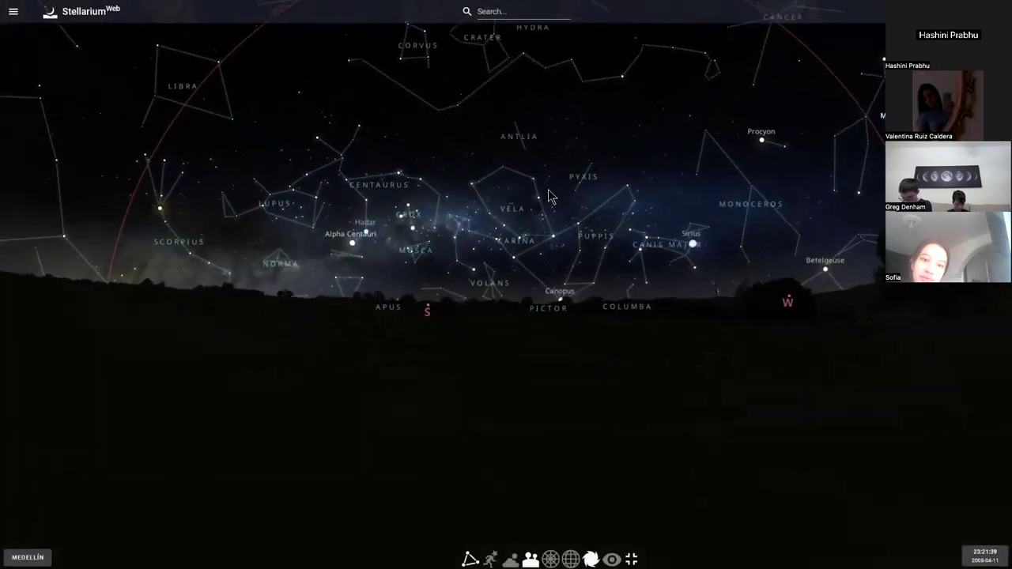
- Survey the southern sky over Medellín from Scorpius and Centaurus across Vela and Puppis to Canis Major
scroll(547, 197, "up", 3)
scroll(546, 197, "down", 2)
left_click_drag(497, 273, 569, 255)
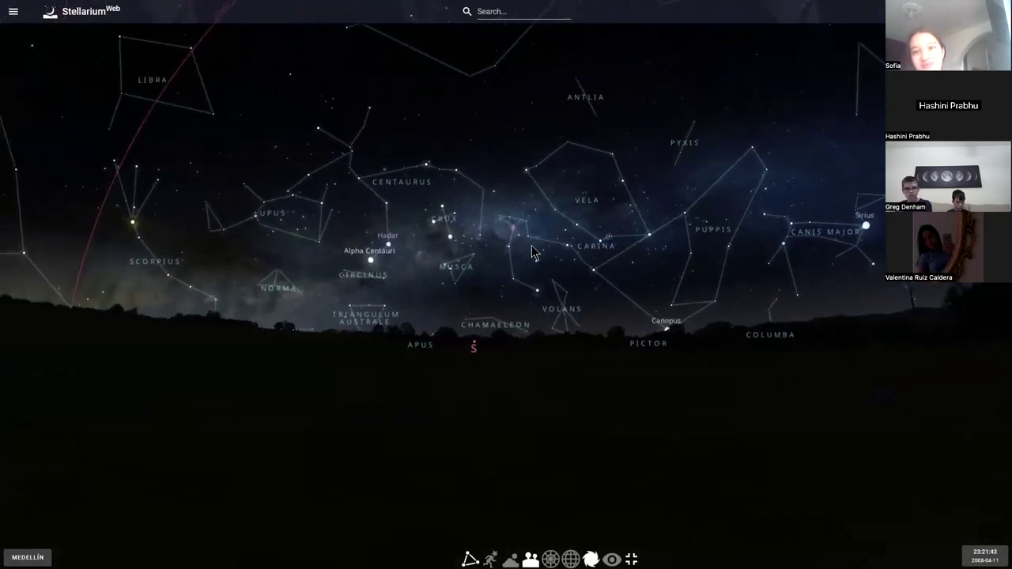
left_click_drag(230, 186, 380, 305)
left_click_drag(431, 355, 440, 367)
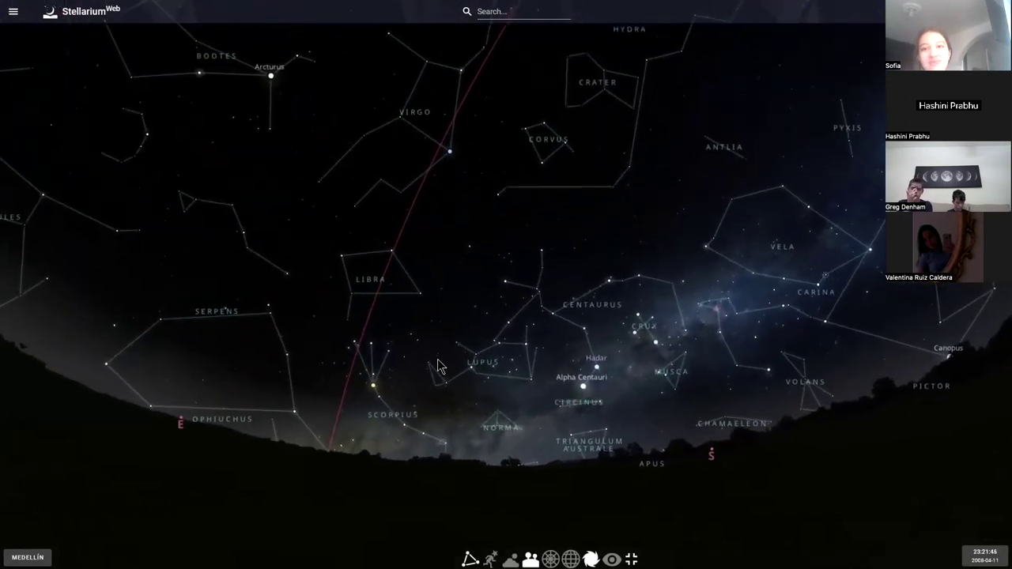
left_click_drag(599, 366, 394, 297)
left_click_drag(660, 332, 421, 244)
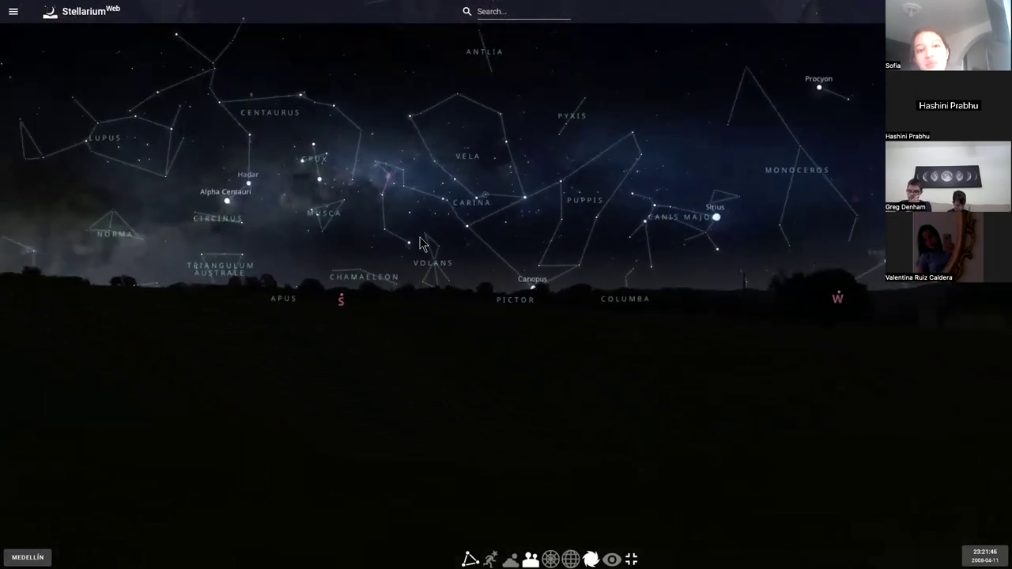
left_click_drag(614, 278, 237, 285)
mouse_move(382, 306)
left_mouse_down()
mouse_move(266, 306)
mouse_move(782, 284)
left_mouse_up()
left_click_drag(155, 290, 654, 287)
mouse_move(264, 298)
left_mouse_down()
mouse_move(361, 305)
mouse_move(346, 343)
mouse_move(355, 330)
left_mouse_up()
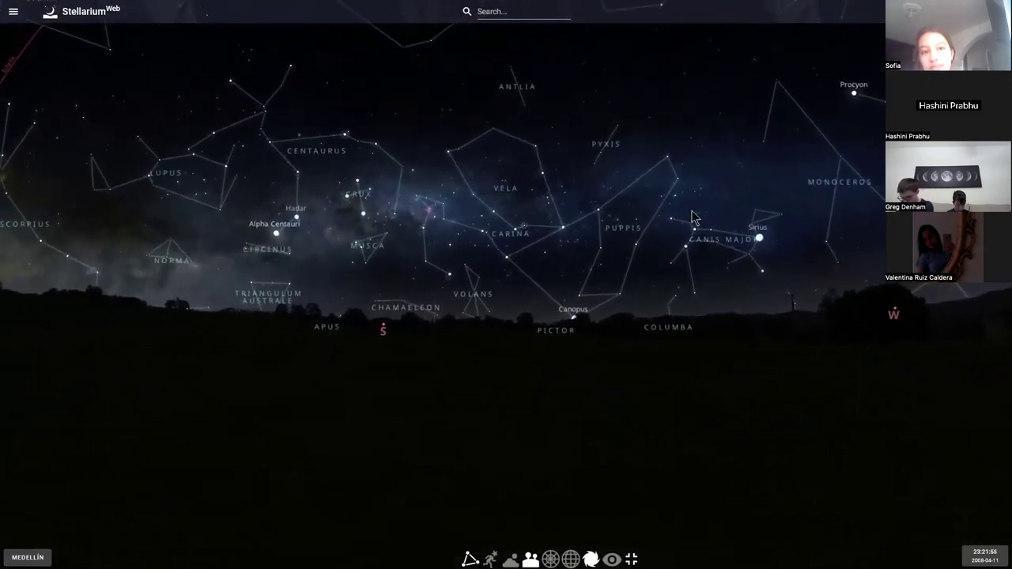
- Examine the constellations and planets along the ecliptic from Scorpius through Virgo and Leo to Gemini in the northwest
mouse_move(89, 278)
left_mouse_down()
mouse_move(197, 274)
mouse_move(368, 292)
mouse_move(470, 432)
left_mouse_up()
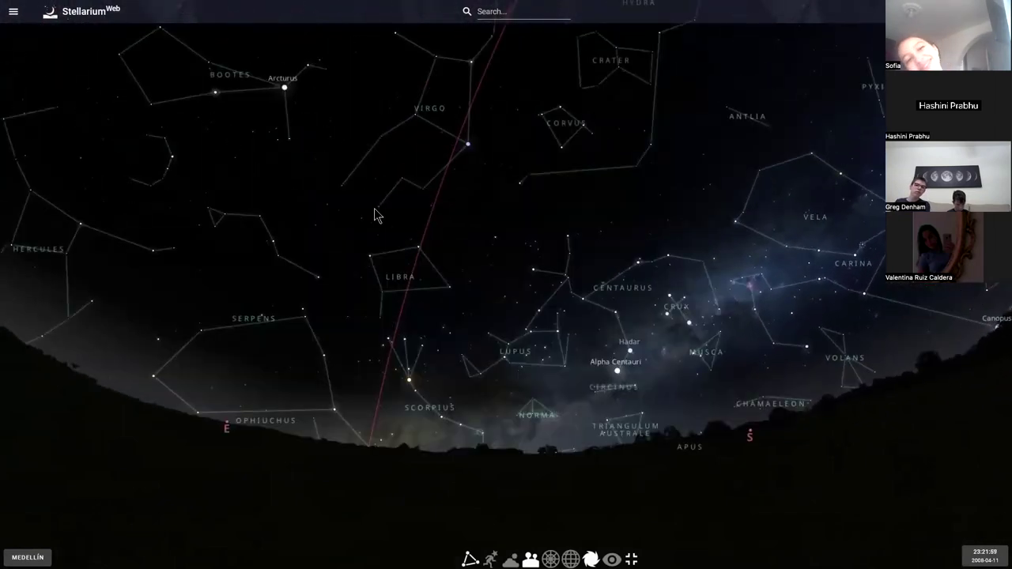
left_click_drag(375, 215, 364, 280)
left_click_drag(615, 156, 653, 289)
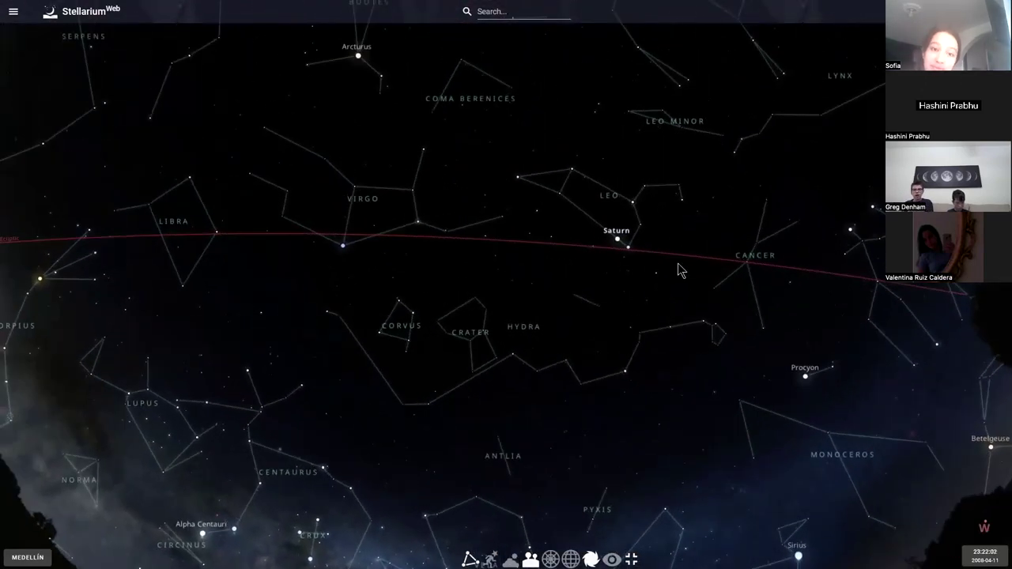
mouse_move(889, 291)
left_mouse_down()
mouse_move(878, 277)
mouse_move(689, 240)
mouse_move(703, 233)
mouse_move(378, 300)
mouse_move(479, 242)
mouse_move(488, 203)
left_mouse_up()
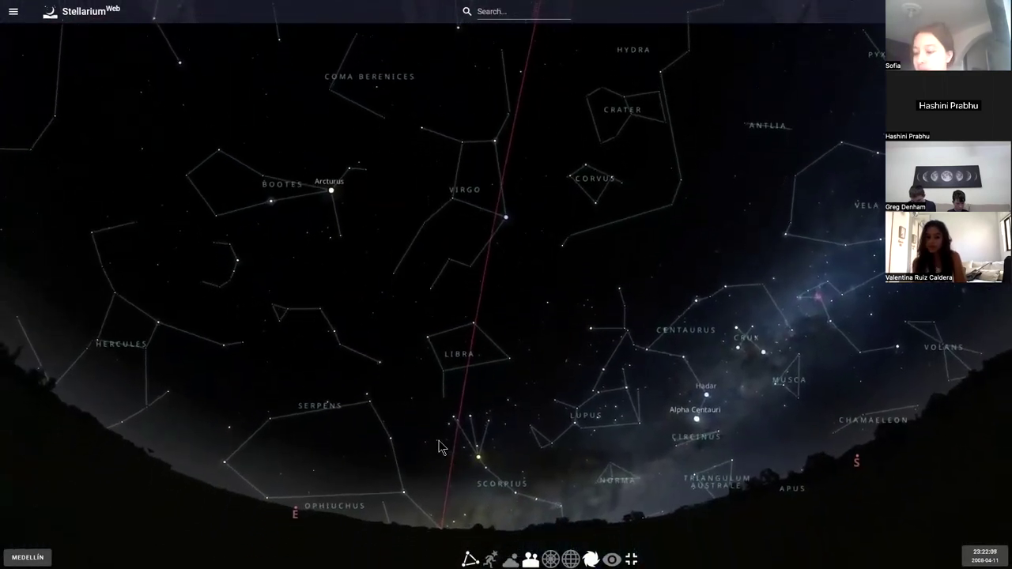
left_click_drag(412, 141, 618, 395)
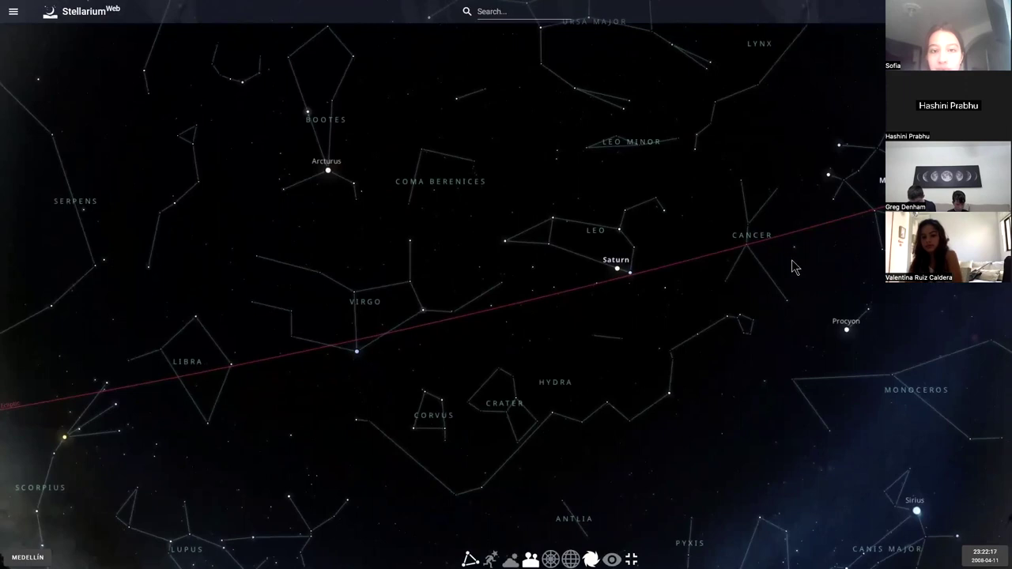
left_click_drag(639, 349, 635, 163)
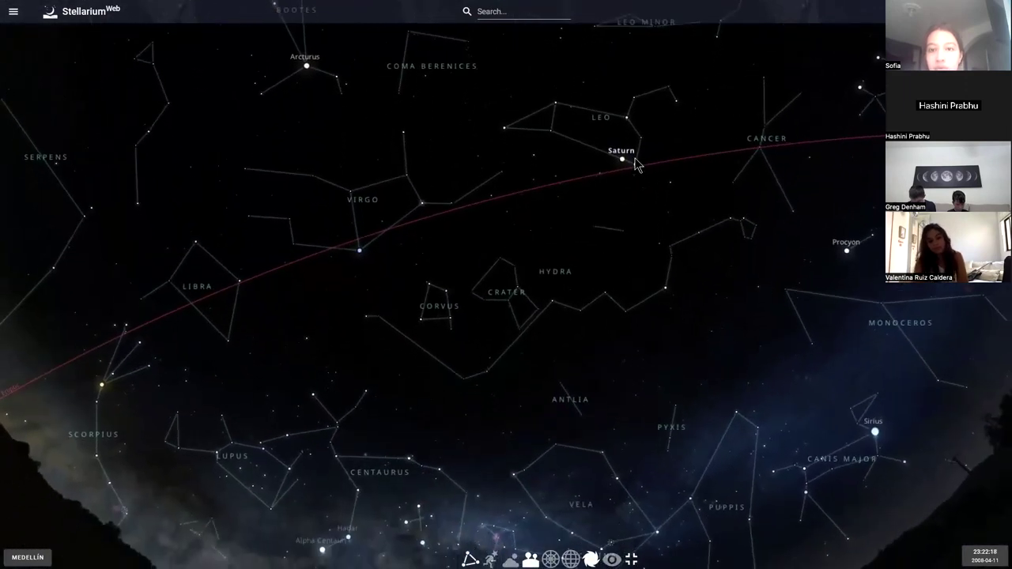
left_click_drag(526, 386, 547, 242)
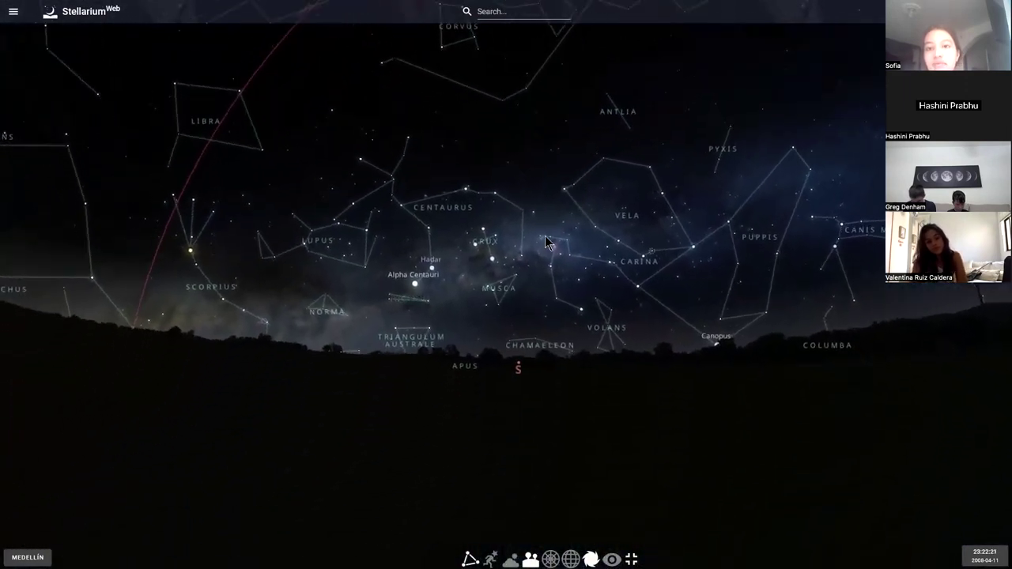
left_click_drag(819, 255, 775, 246)
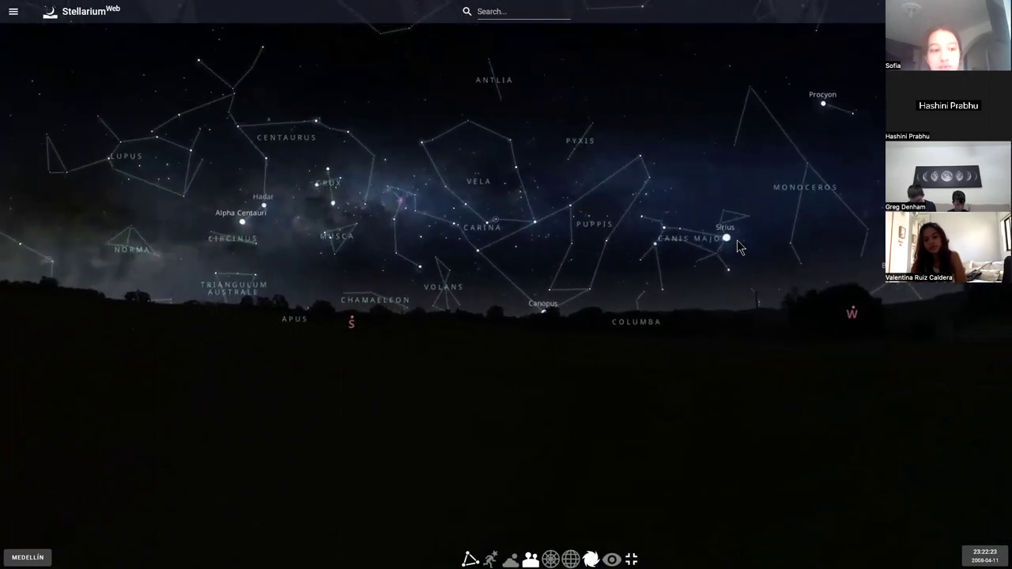
left_click_drag(732, 237, 783, 244)
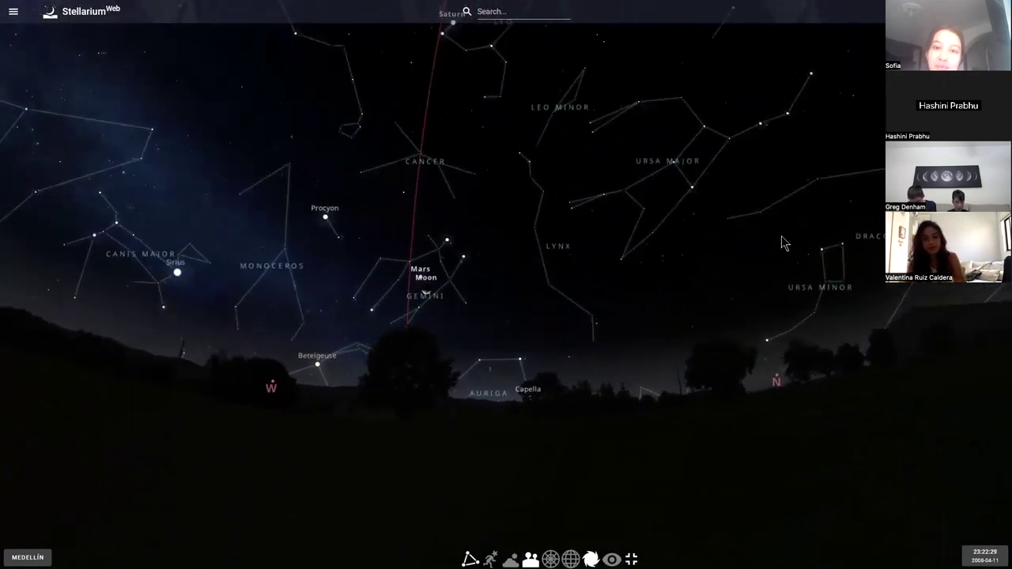
left_click_drag(415, 379, 739, 285)
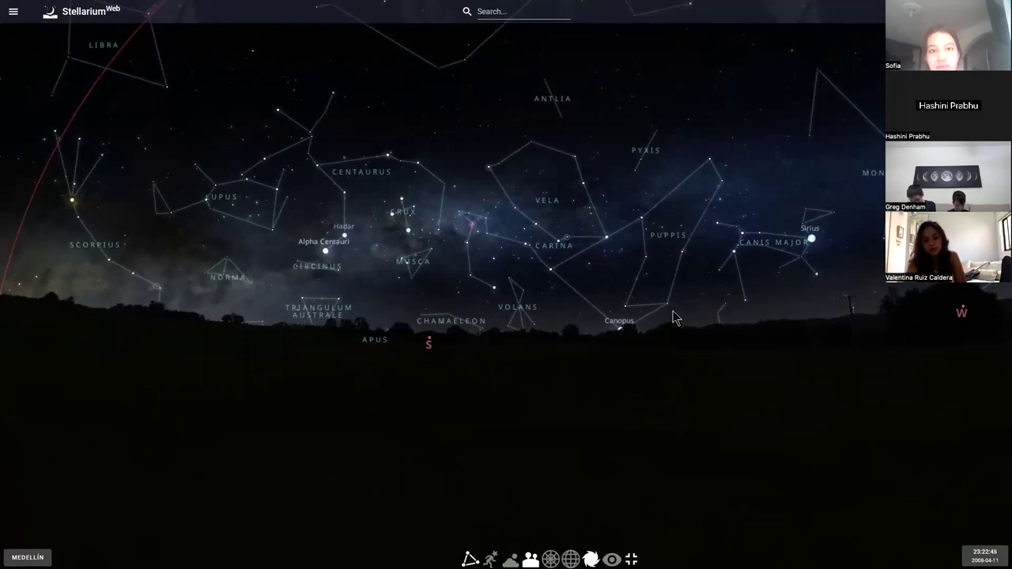
- Examine the Sun and the planets along the ecliptic below the horizon, from Jupiter to Mercury, and briefly show the date and time
left_click_drag(704, 251, 836, 206)
left_click_drag(391, 254, 447, 410)
left_click_drag(558, 211, 492, 264)
left_click_drag(673, 255, 599, 130)
left_click_drag(662, 294, 795, 172)
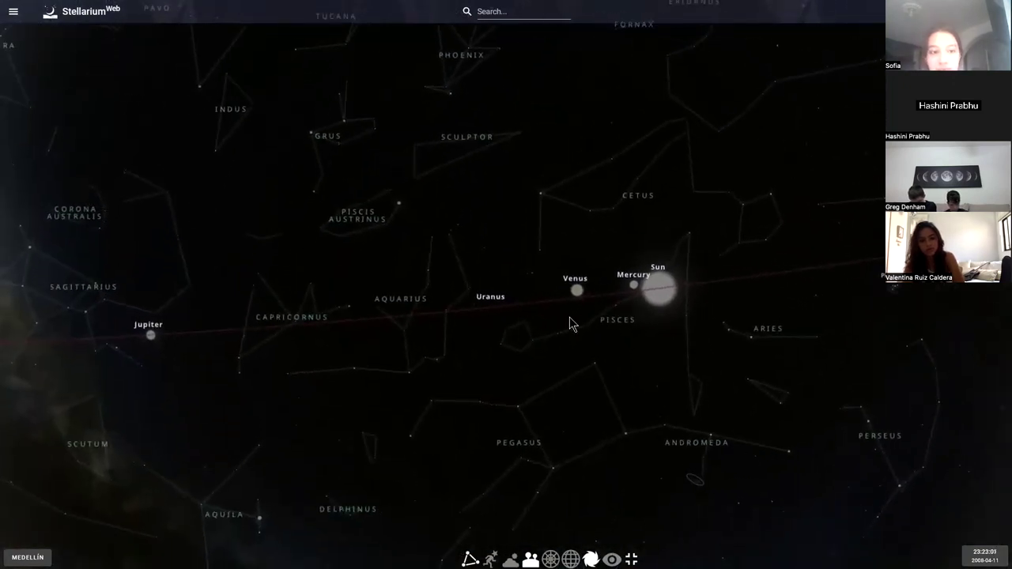
left_click_drag(831, 318, 479, 266)
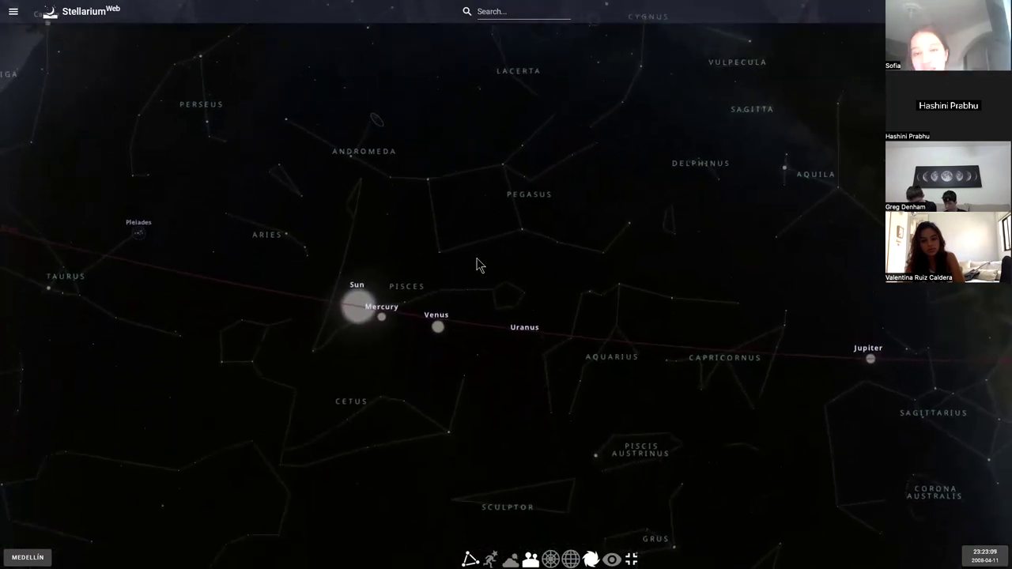
left_click_drag(262, 251, 338, 274)
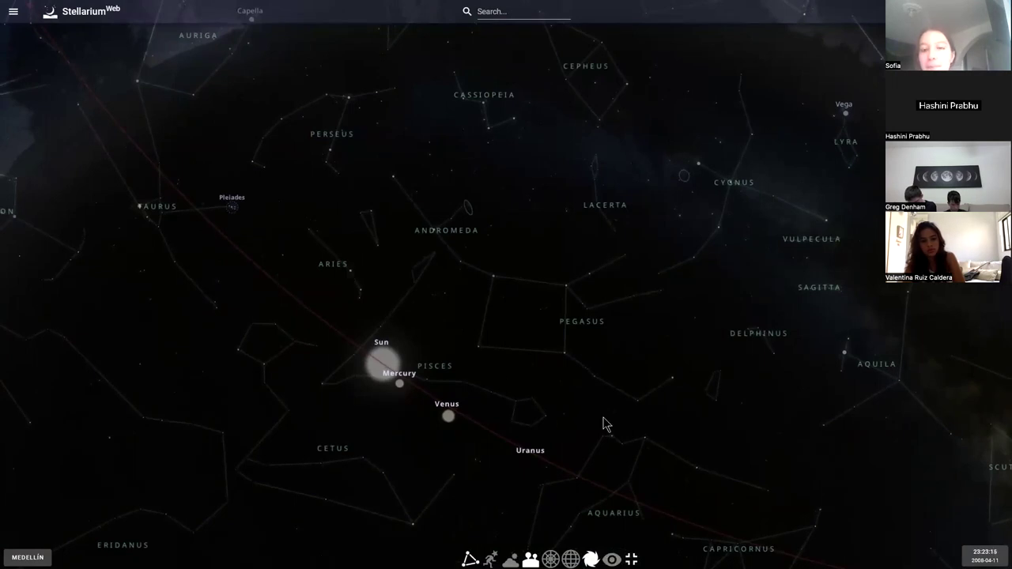
left_click(983, 552)
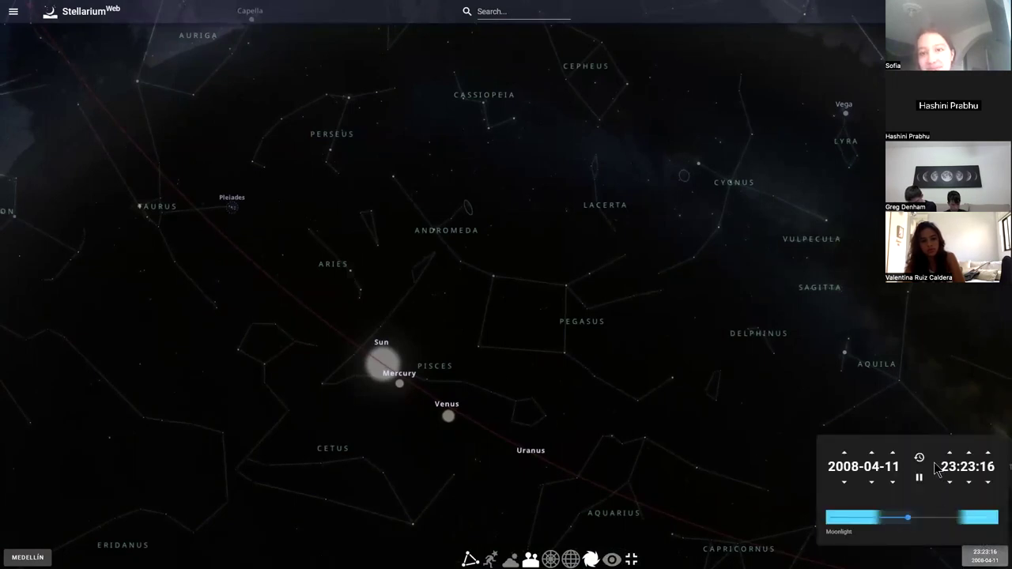
left_click(909, 422)
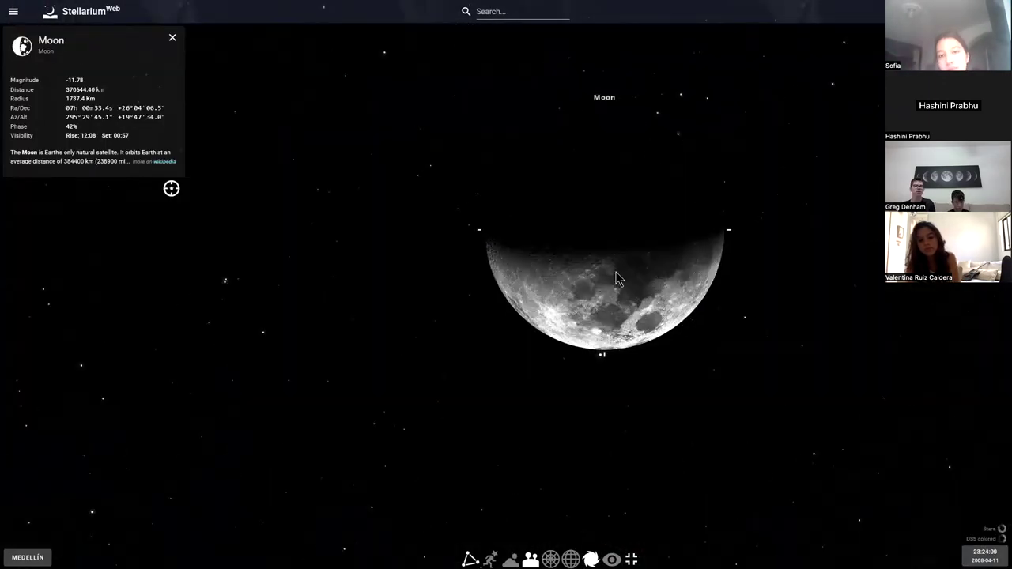
- Enlarge the selected Moon and advance the observation date by six months and 17 days
scroll(618, 279, "up", 2)
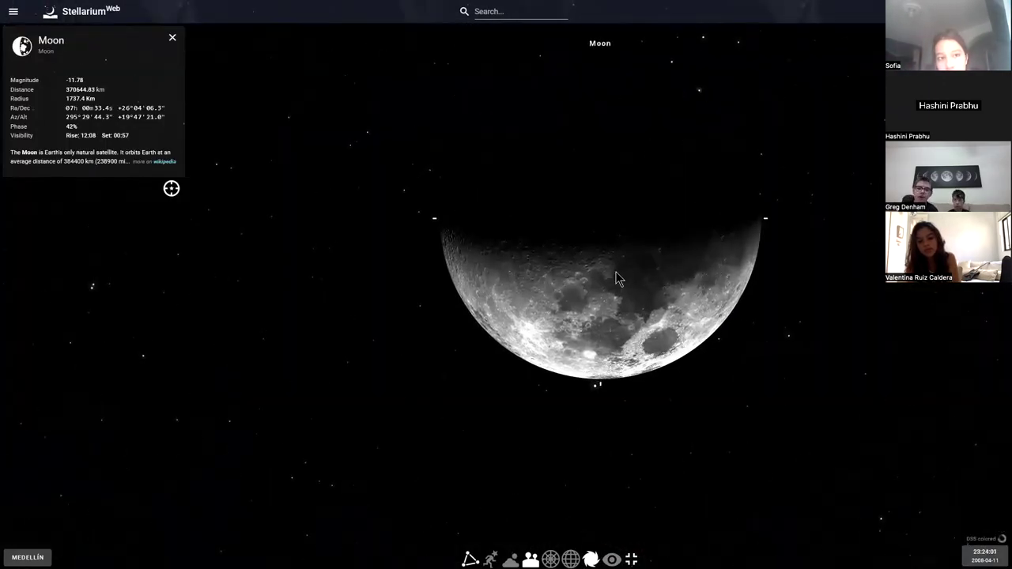
left_click(984, 556)
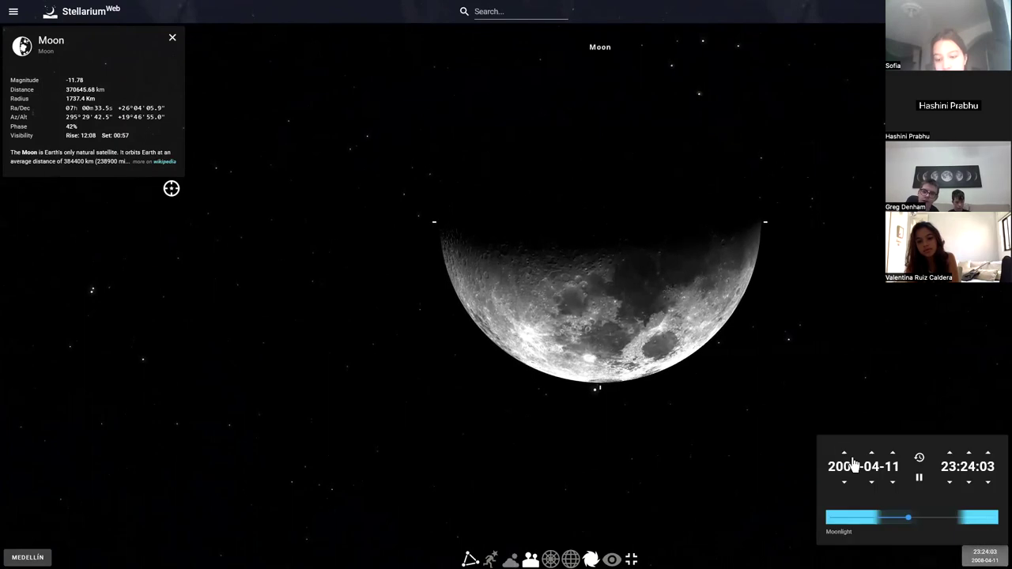
left_click(872, 454)
left_click(873, 454)
left_click(872, 454)
left_click(873, 454)
left_click(873, 454)
left_click(872, 454)
left_click(893, 454)
left_click(893, 454)
left_click(893, 454)
left_click(893, 454)
left_click(893, 454)
left_click(893, 454)
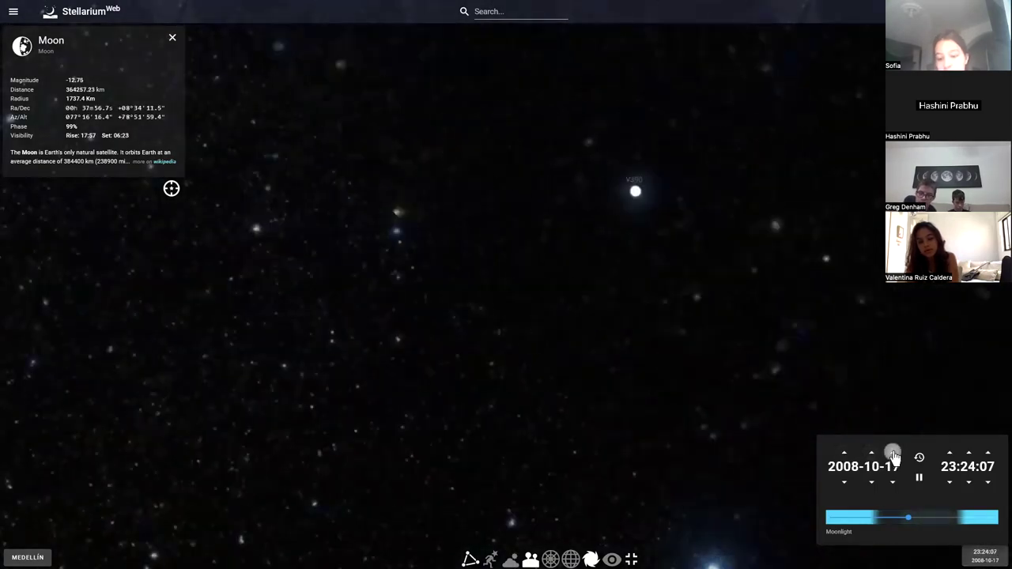
left_click(893, 454)
left_click(893, 454)
left_click(893, 454)
left_click(893, 454)
left_click(893, 454)
left_click(893, 454)
left_click(893, 454)
left_click(893, 454)
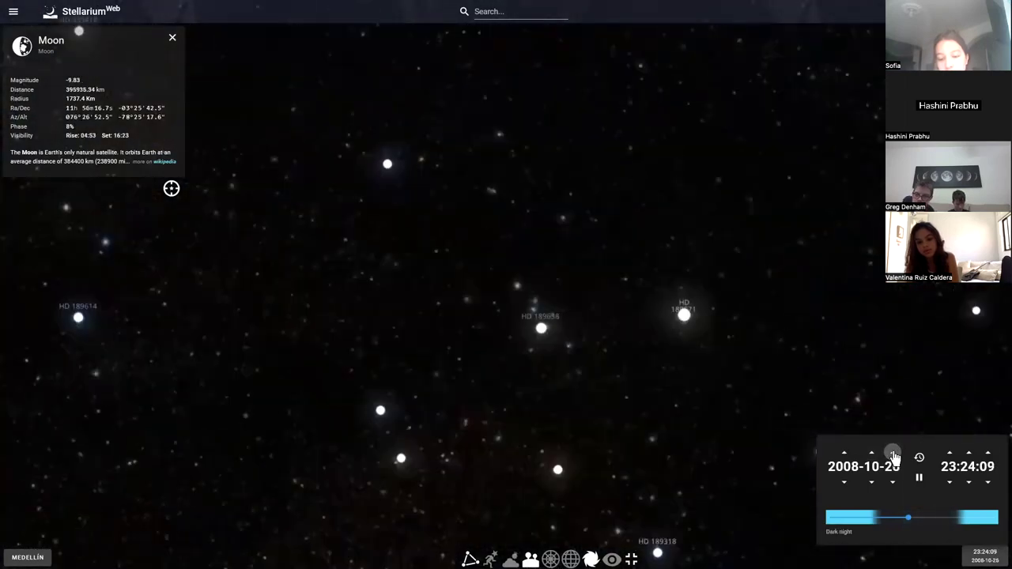
left_click(893, 454)
left_click(893, 454)
left_click(893, 454)
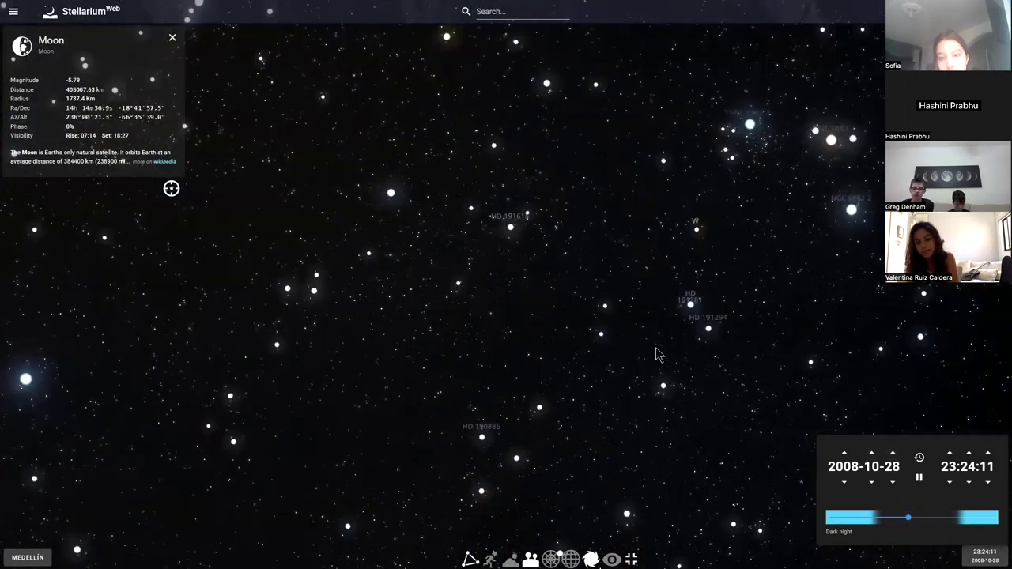
- Survey the western sky around Cygnus, Aquila and Pegasus on the new date
scroll(658, 355, "down", 5)
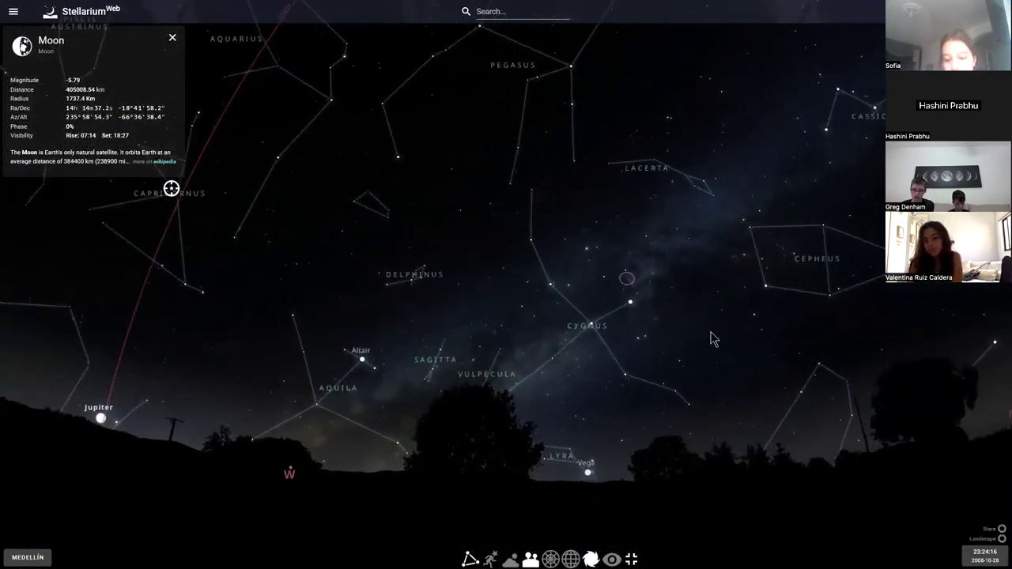
scroll(490, 210, "up", 5)
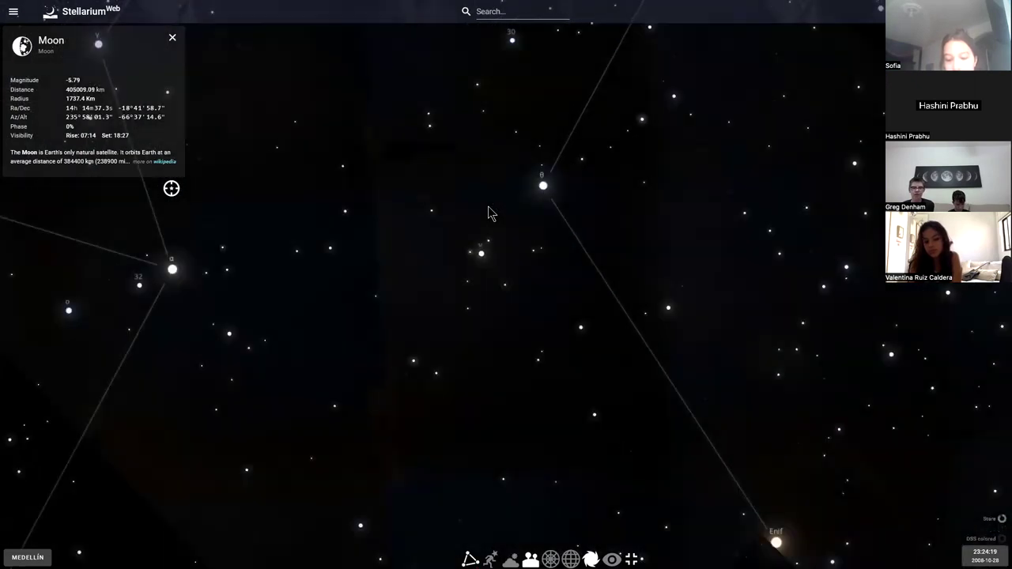
scroll(488, 212, "down", 2)
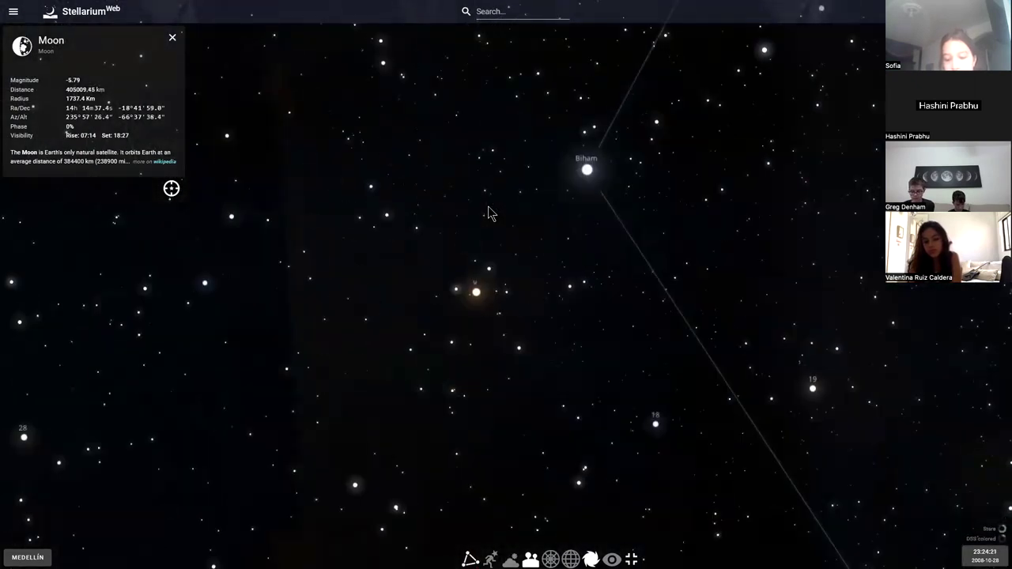
scroll(491, 212, "down", 5)
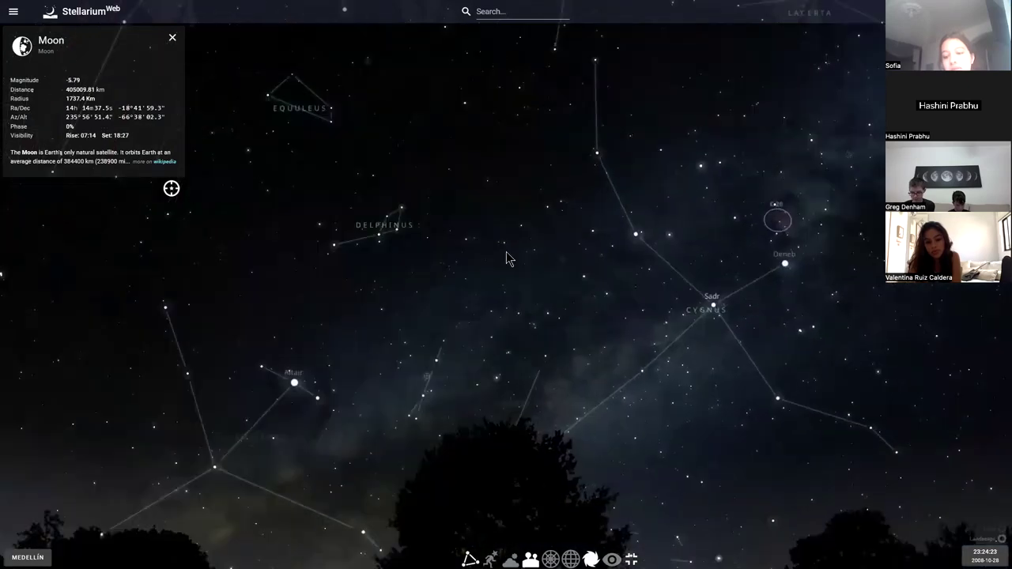
- Examine the star field beside Cygnus up close and the constellations from Pegasus through Aquarius to Capricornus
scroll(505, 295, "up", 5)
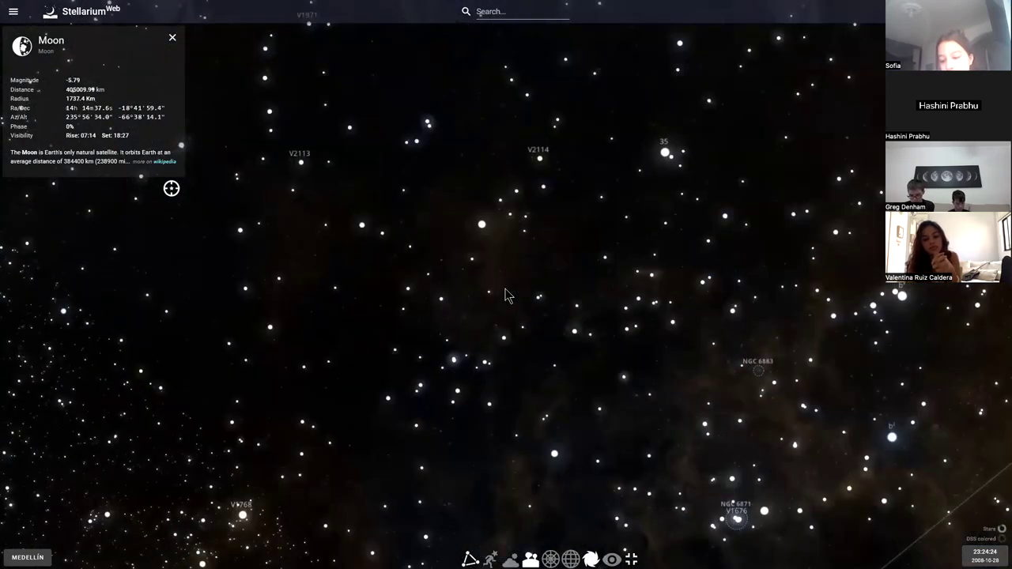
scroll(506, 295, "down", 5)
left_click_drag(534, 227, 581, 290)
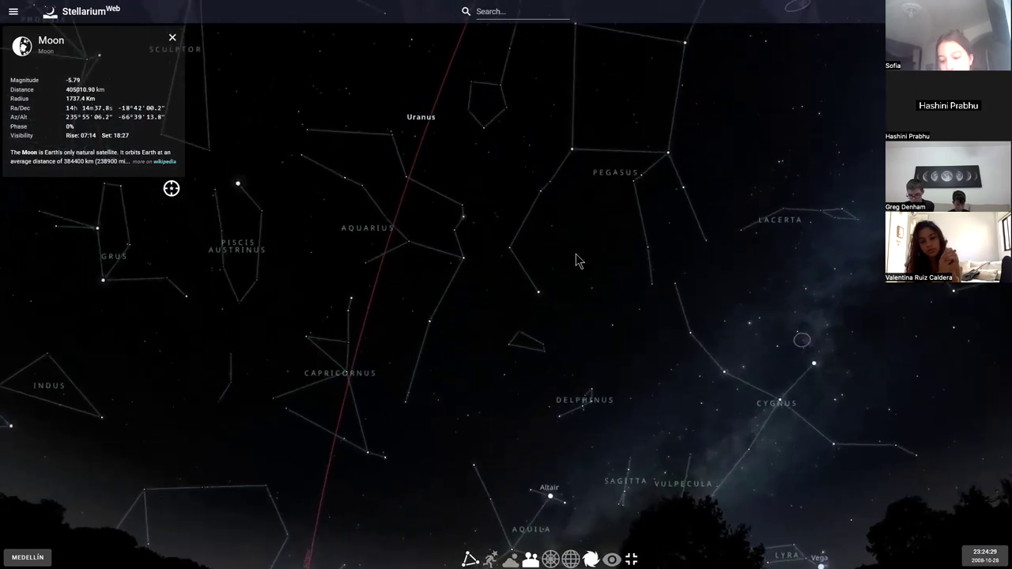
left_click_drag(583, 233, 587, 258)
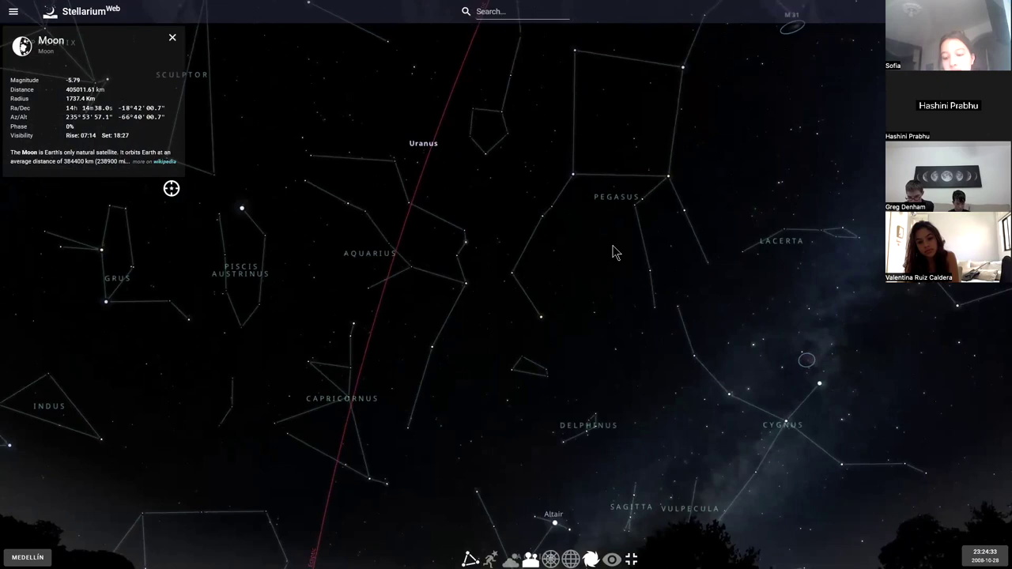
left_click_drag(623, 274, 620, 264)
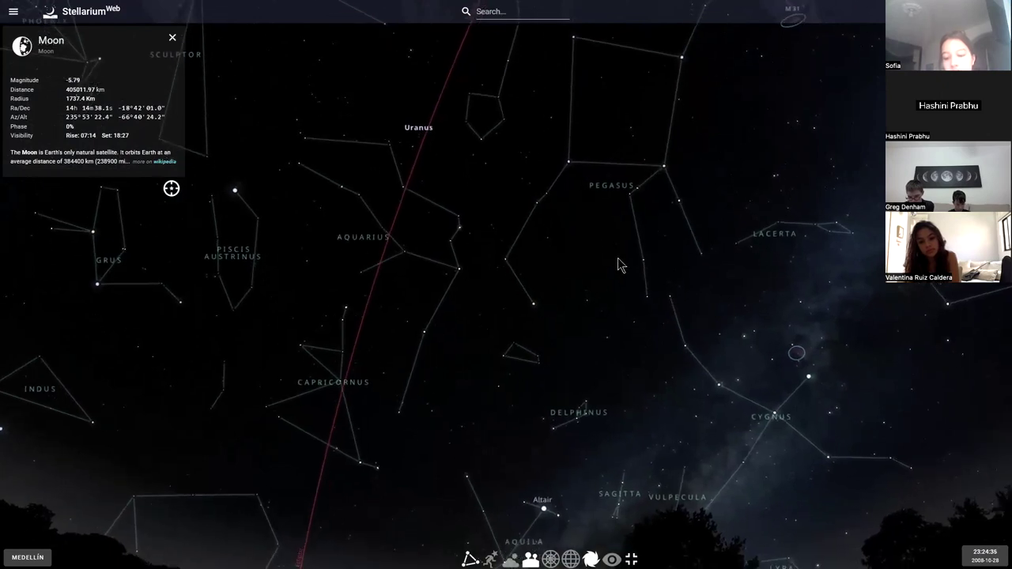
- Examine the southwestern sky around Cetus, Sculptor and Phoenix, and try to select the streak passing near NGC 288
left_click_drag(545, 264, 624, 324)
scroll(530, 261, "up", 5)
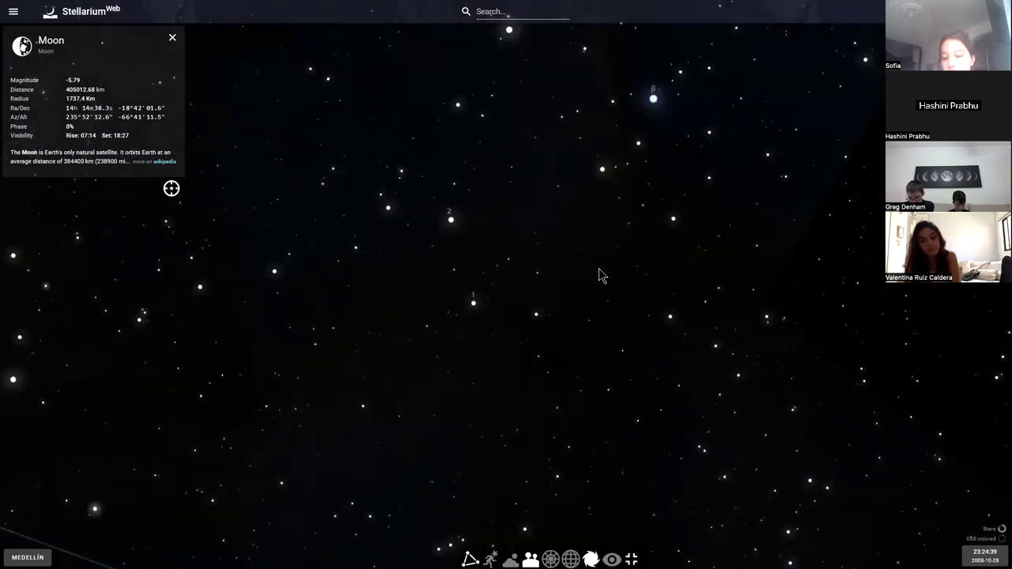
scroll(598, 273, "down", 5)
scroll(676, 271, "down", 5)
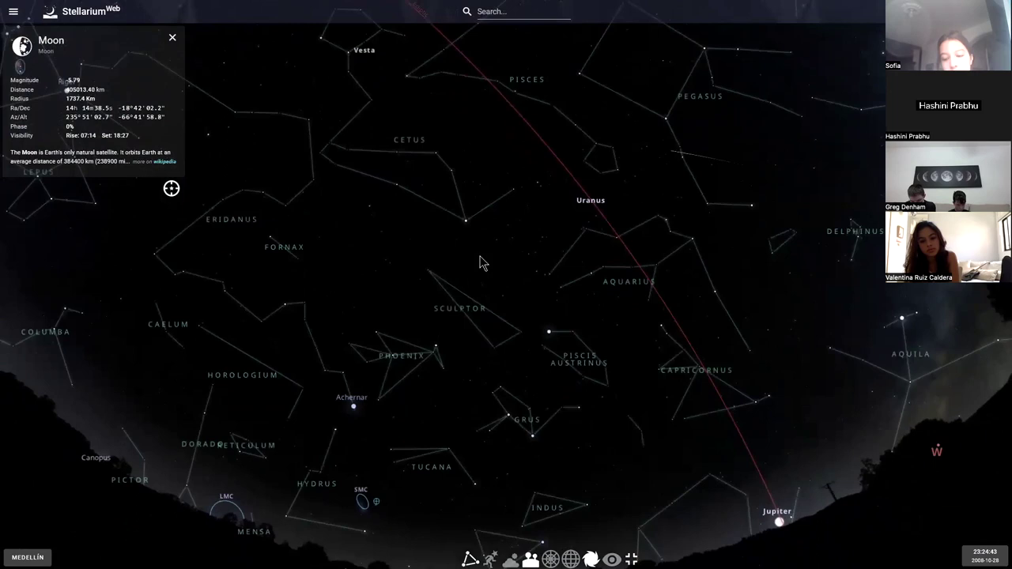
scroll(558, 253, "up", 5)
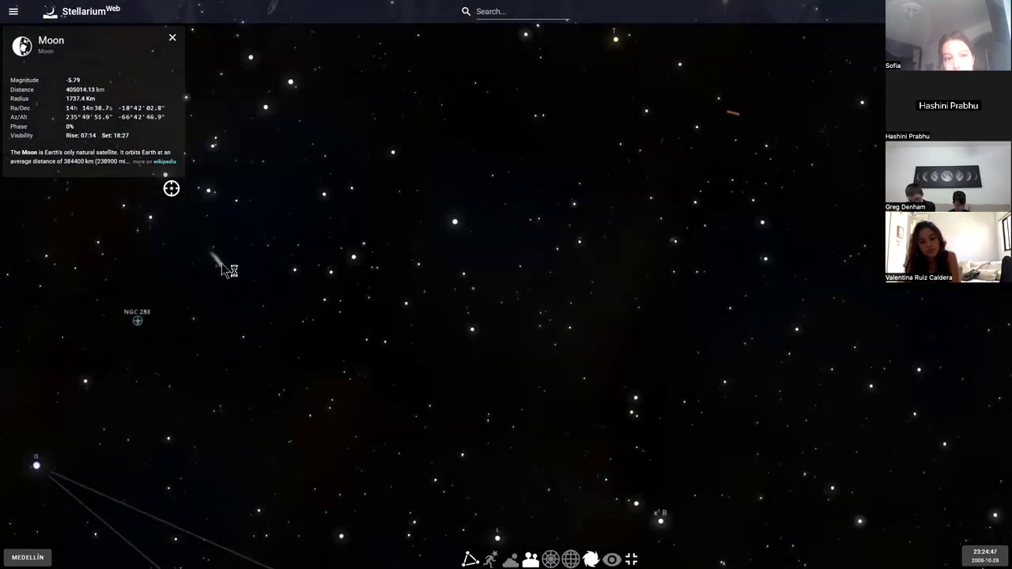
left_click(217, 264)
left_click_drag(345, 285, 509, 287)
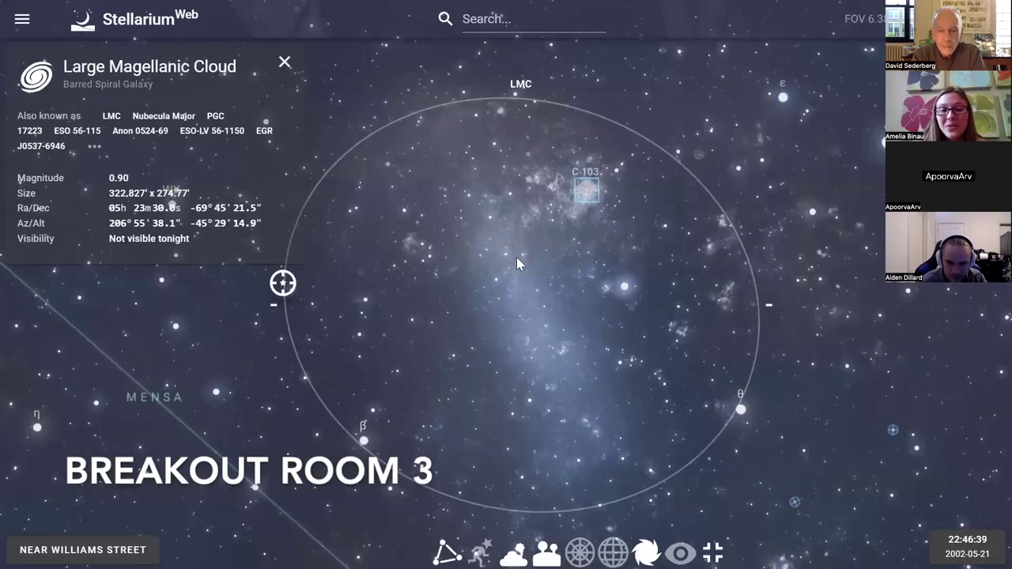
- Compare the Large Magellanic Cloud in close-up with its surroundings among Mensa, Dorado and Hydrus
scroll(517, 259, "down", 5)
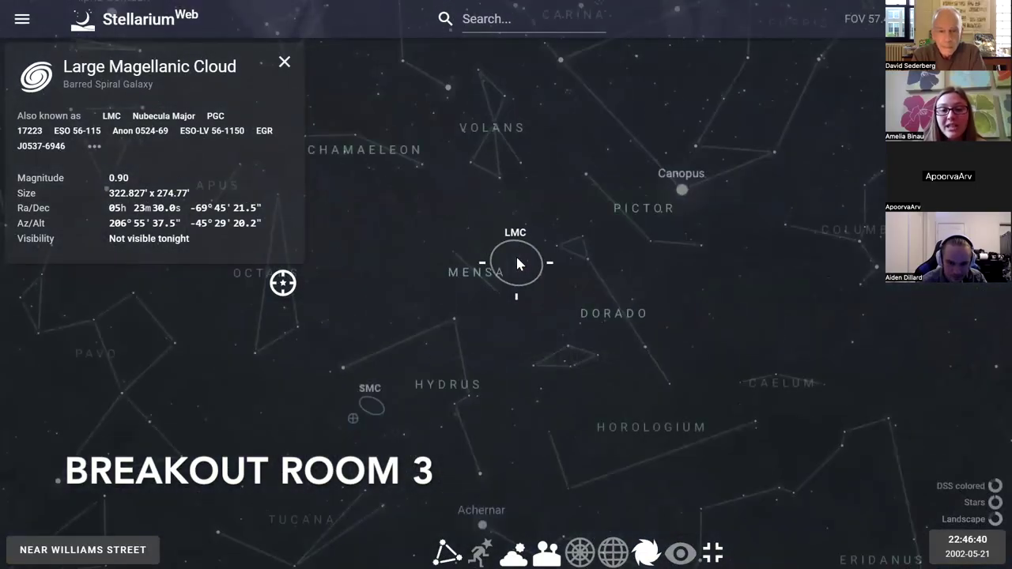
scroll(519, 264, "up", 5)
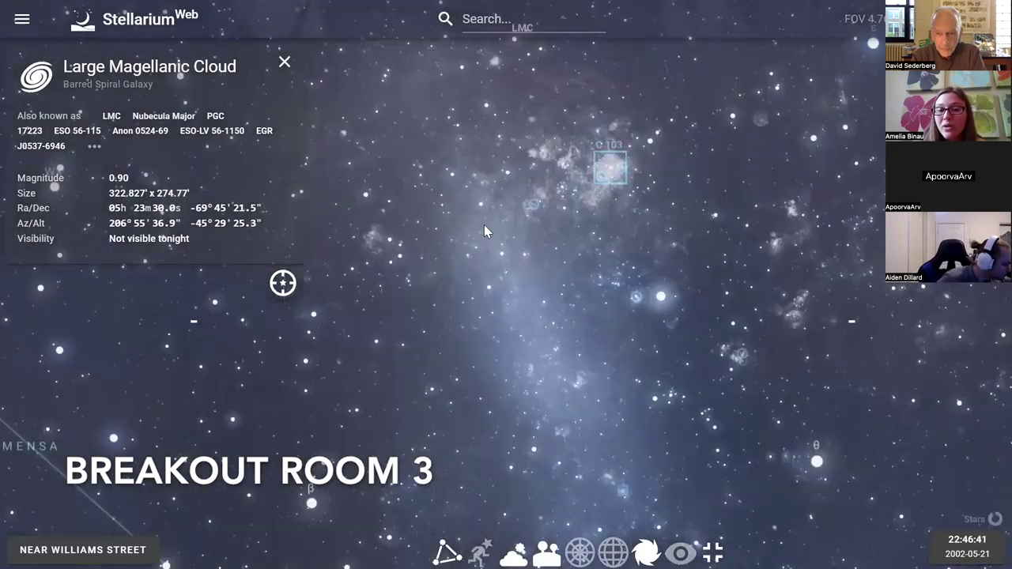
scroll(528, 307, "down", 1)
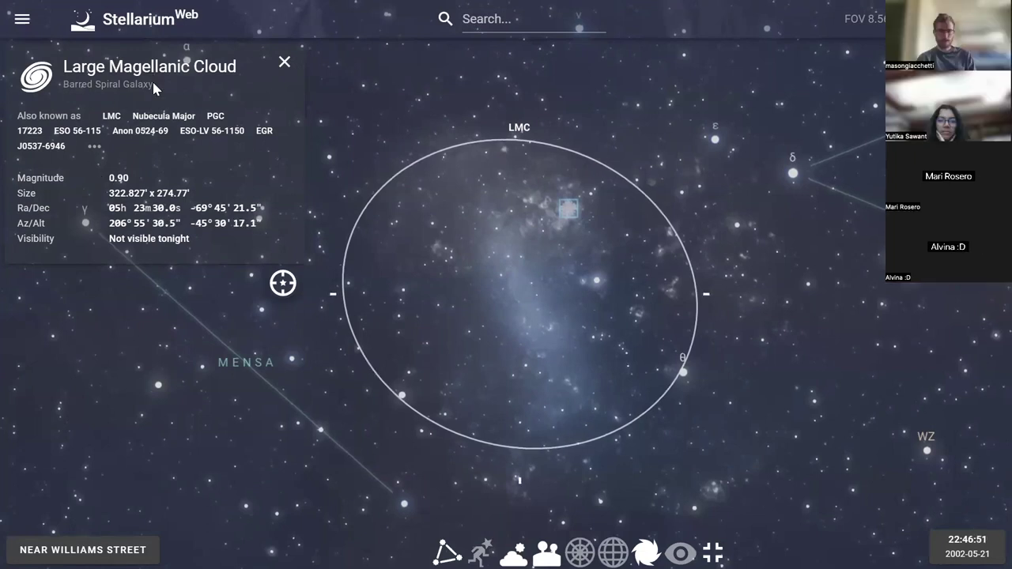
- Point out the object type in the Large Magellanic Cloud's information by highlighting its text
left_click_drag(92, 85, 54, 89)
left_click(110, 91)
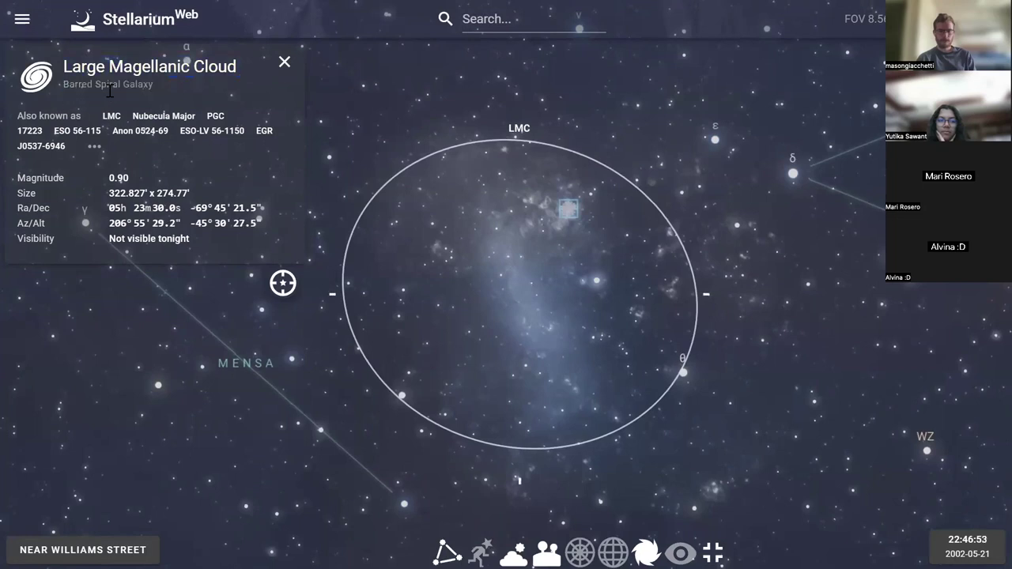
left_click_drag(157, 89, 85, 88)
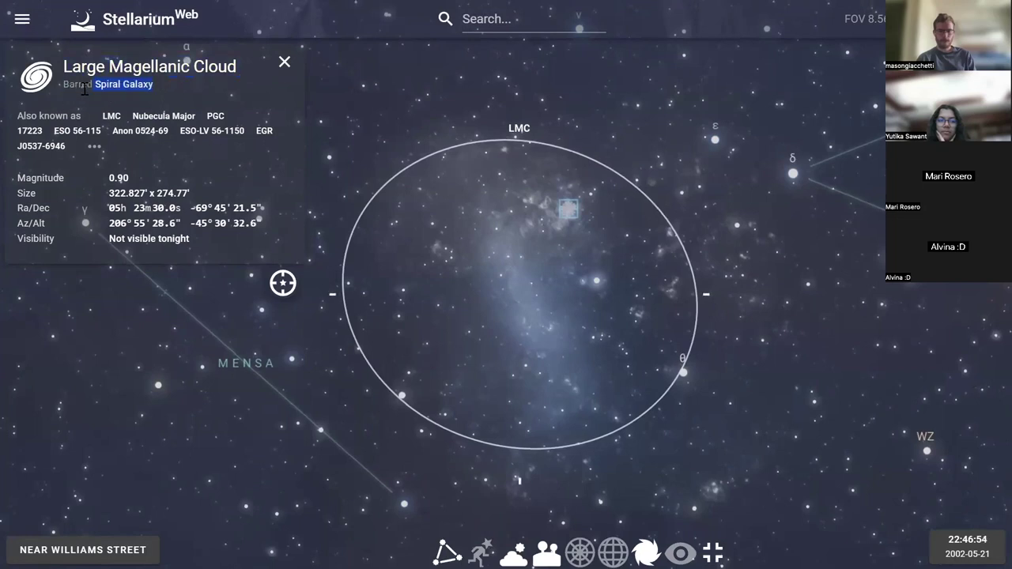
left_click(181, 96)
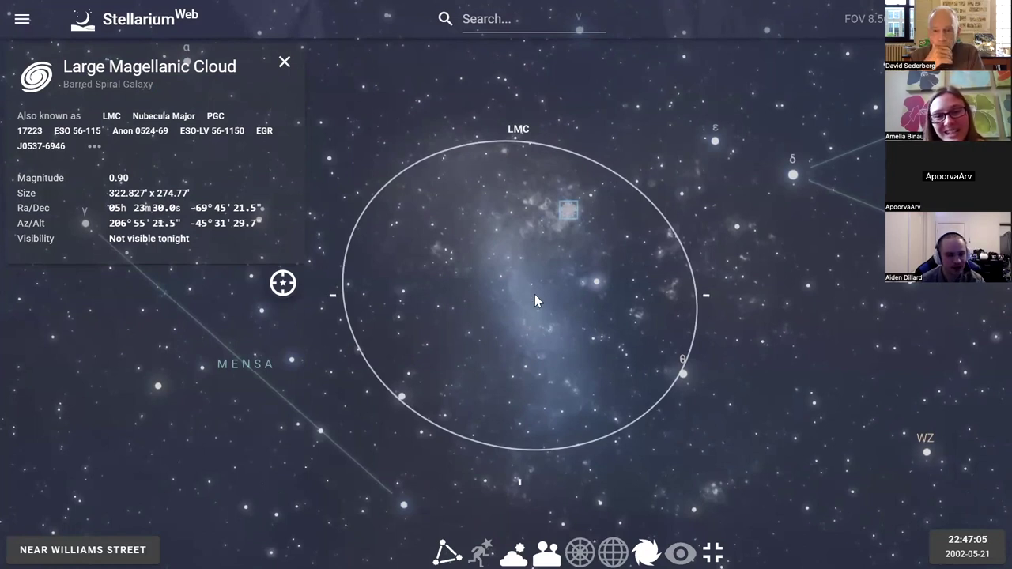
- Inspect the bright central region of the Large Magellanic Cloud and the C 103 nebula area up close
scroll(534, 294, "up", 2)
scroll(535, 300, "up", 1)
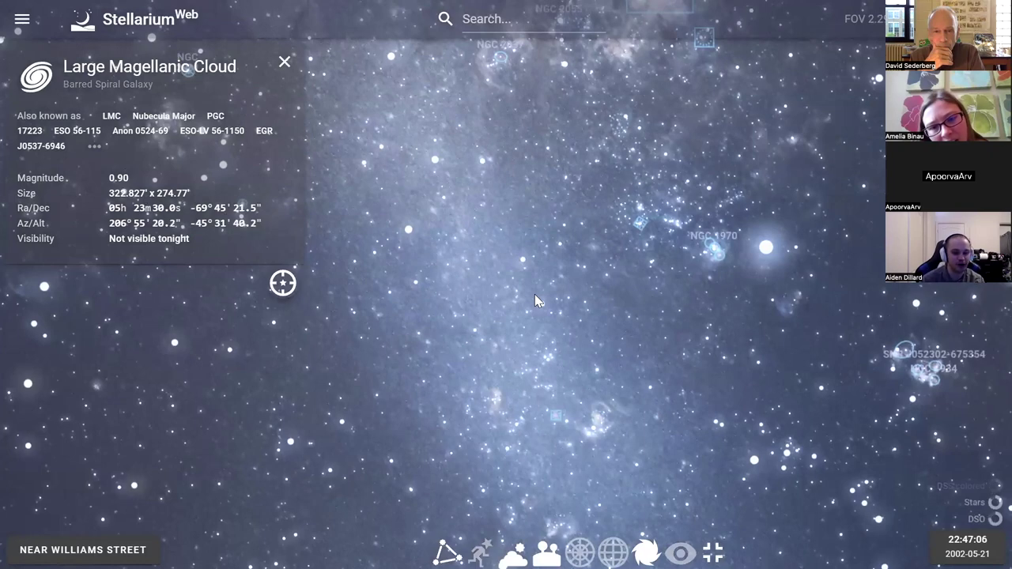
scroll(535, 294, "down", 3)
scroll(535, 294, "up", 4)
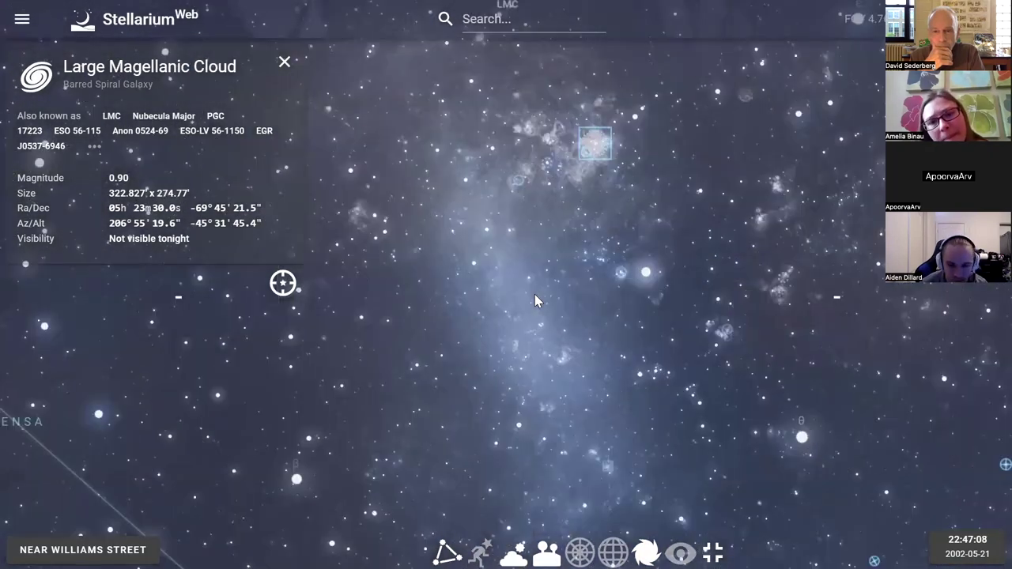
scroll(570, 322, "down", 3)
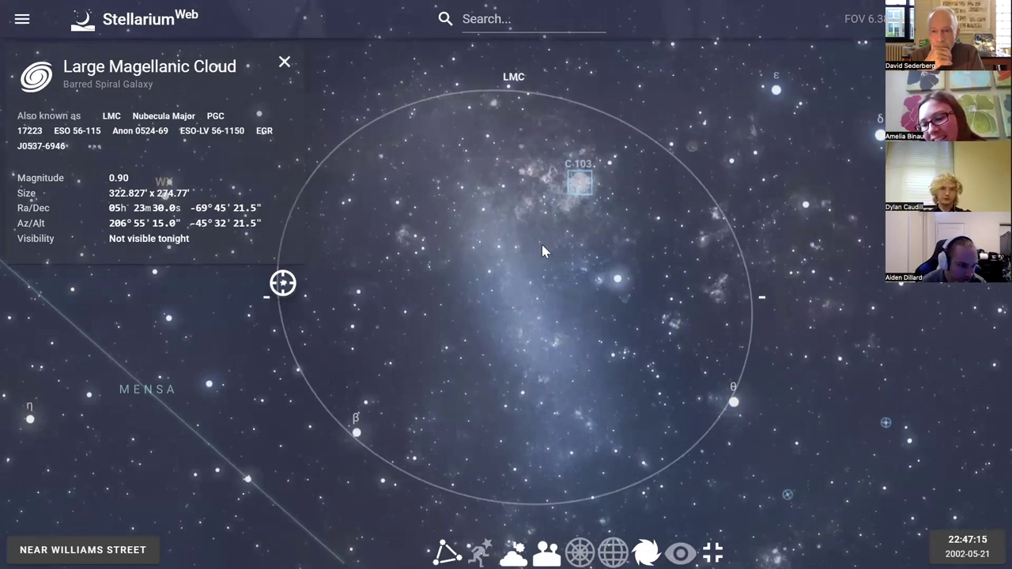
- Locate the Large Magellanic Cloud relative to the horizon, the ecliptic and the surrounding constellations in a wide-field view
scroll(542, 246, "down", 10)
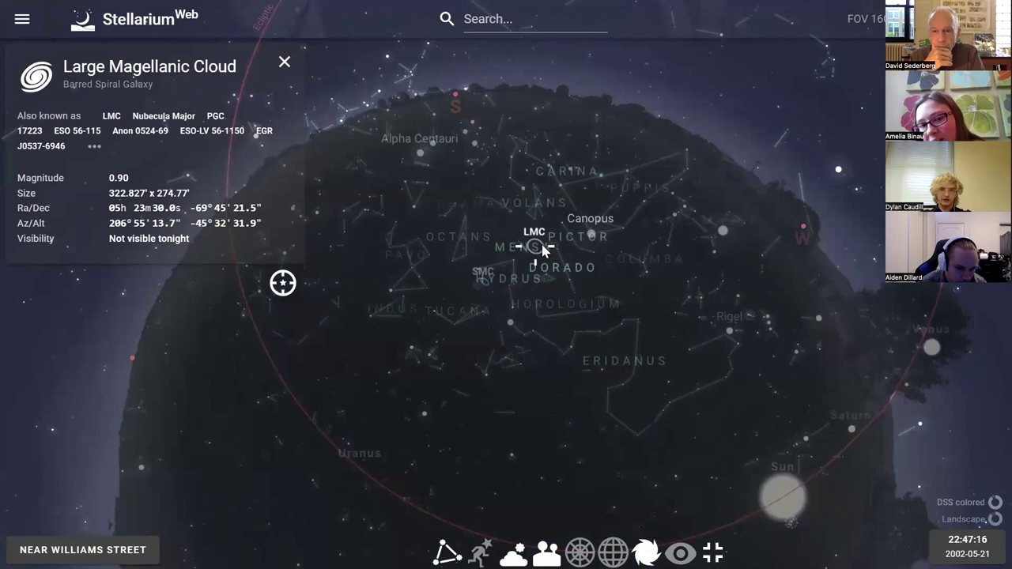
scroll(543, 250, "up", 2)
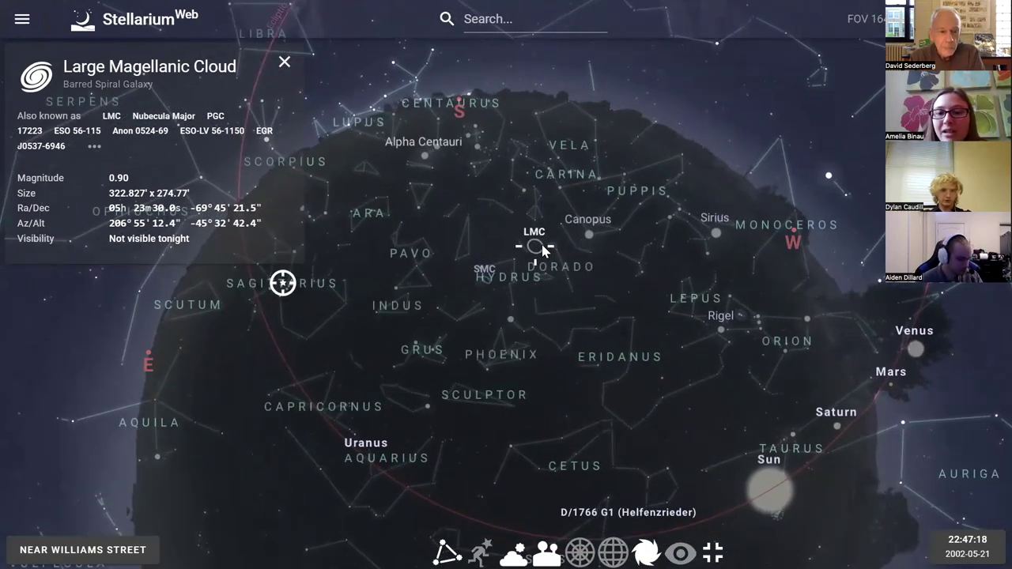
scroll(543, 250, "up", 2)
scroll(543, 251, "up", 2)
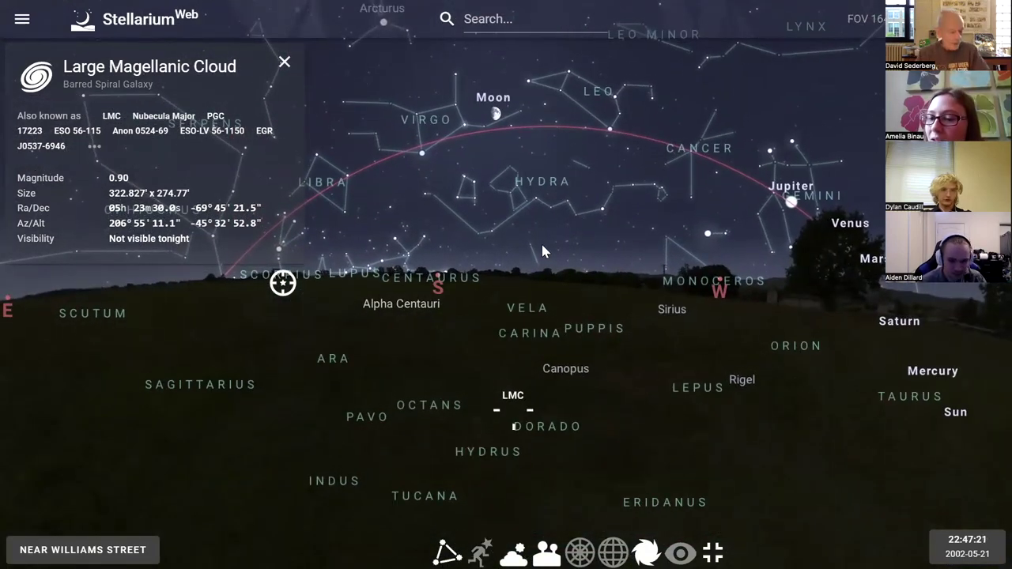